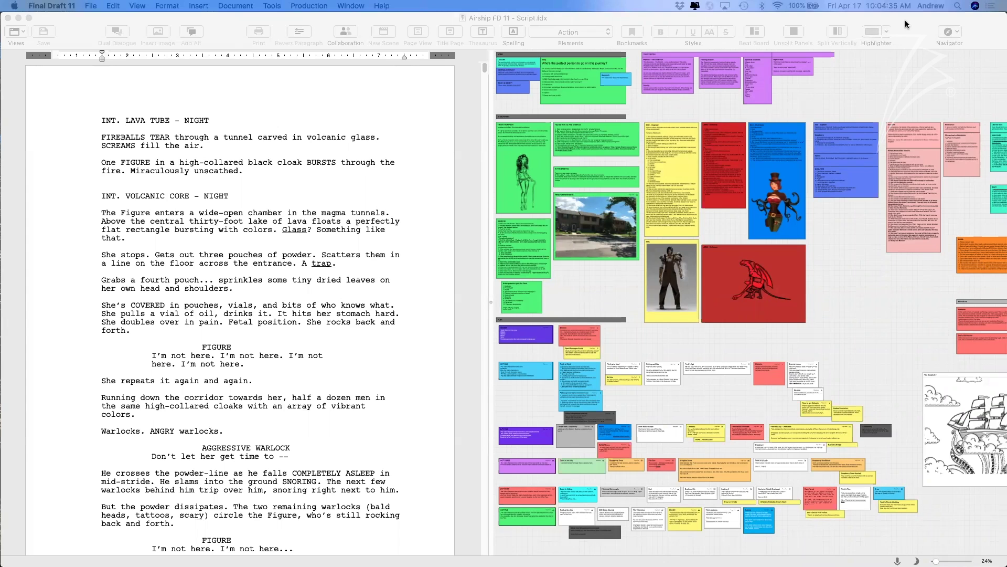
# Focus the Airship script window and show the Production, Script and Shooting Script sample list.
pyautogui.click(905, 20)
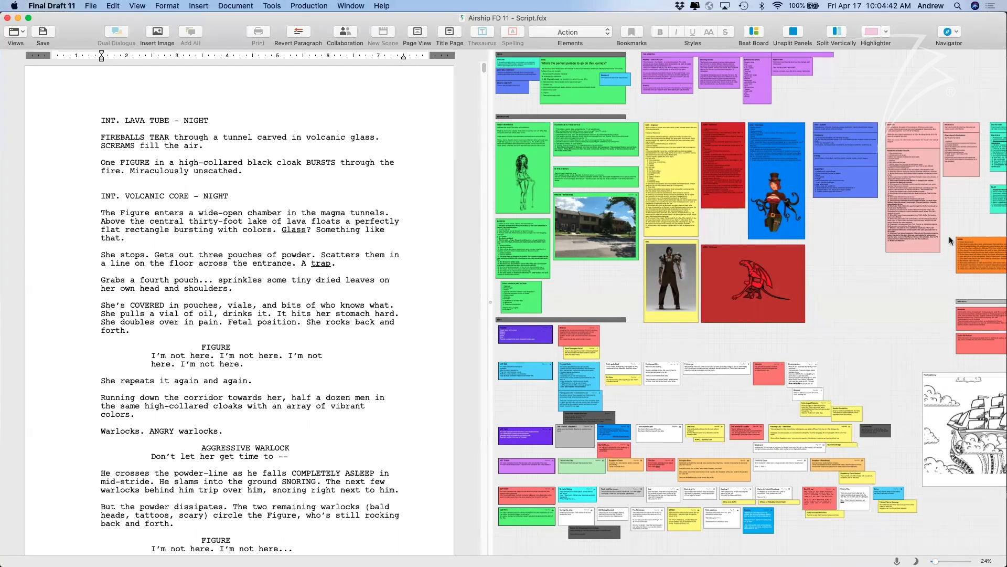
pyautogui.press('super+Tab')
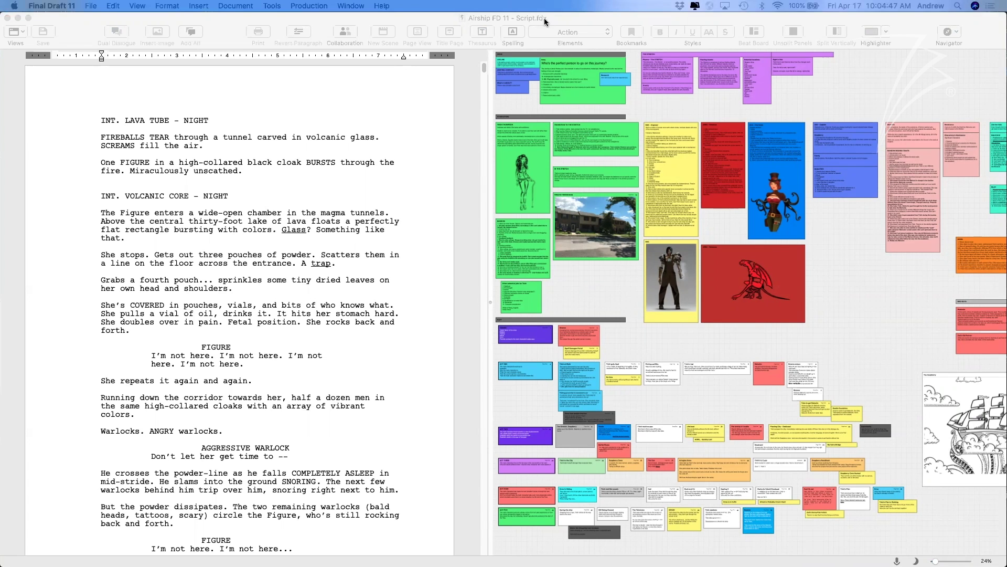
pyautogui.click(544, 21)
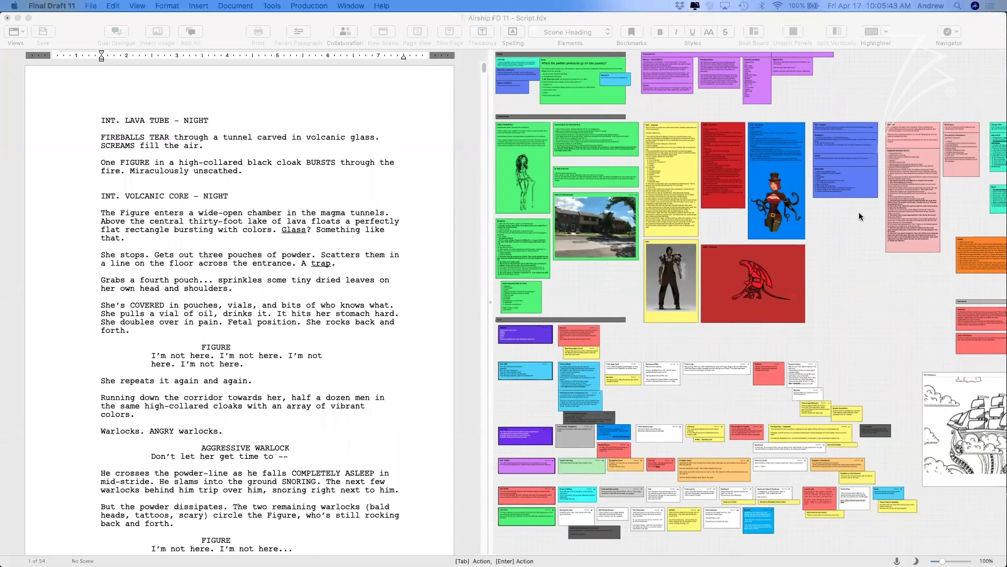
pyautogui.click(390, 17)
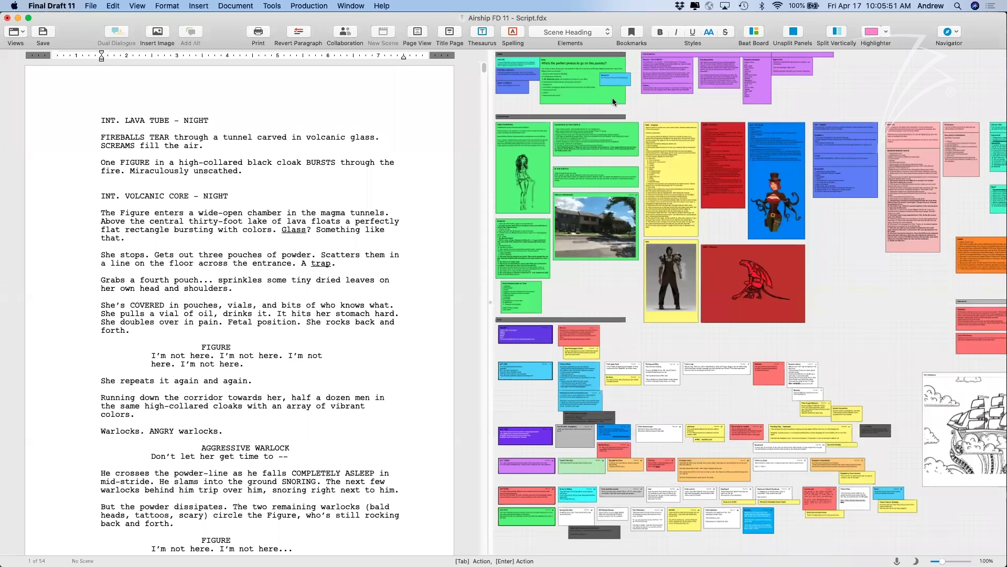
pyautogui.click(382, 6)
pyautogui.moveTo(422, 96)
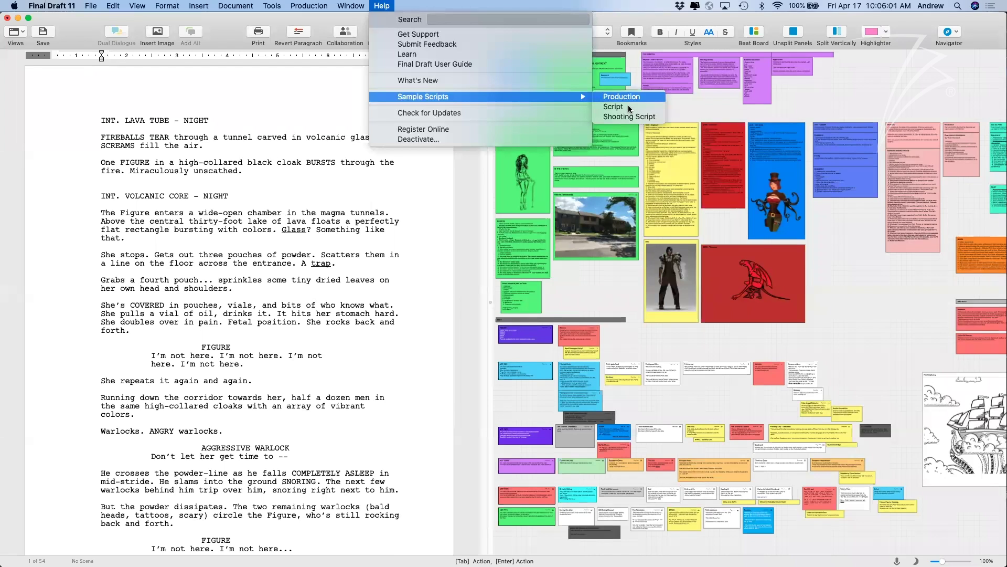
# Dismiss the sample scripts list and highlight New from Template in the File menu.
pyautogui.click(387, 7)
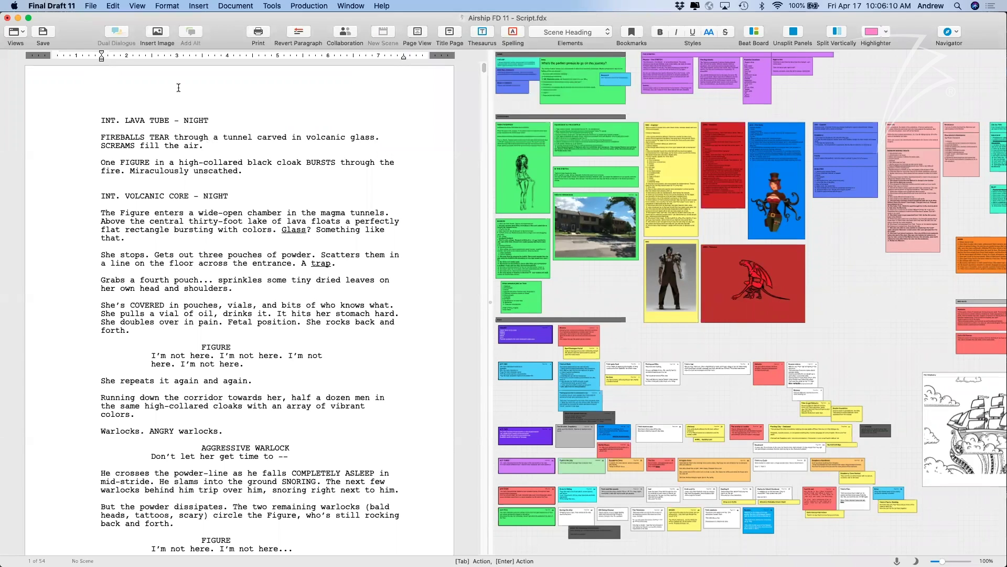
pyautogui.click(92, 6)
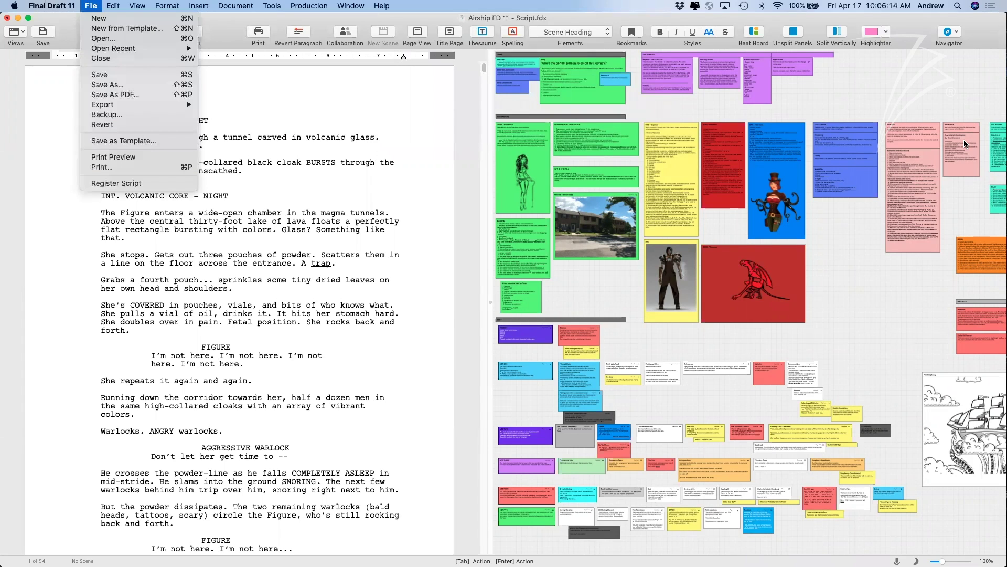
pyautogui.click(964, 140)
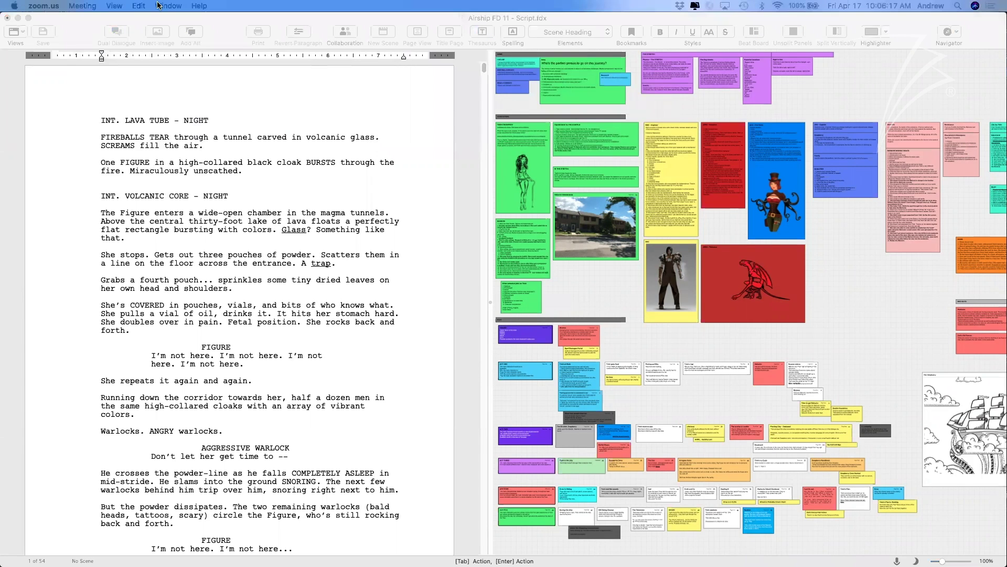
pyautogui.click(103, 17)
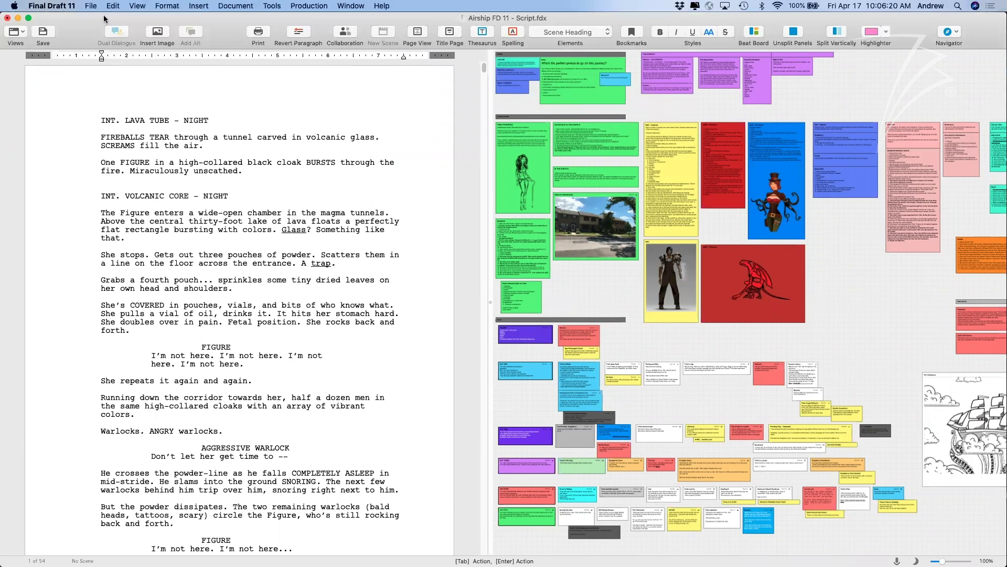
pyautogui.click(92, 6)
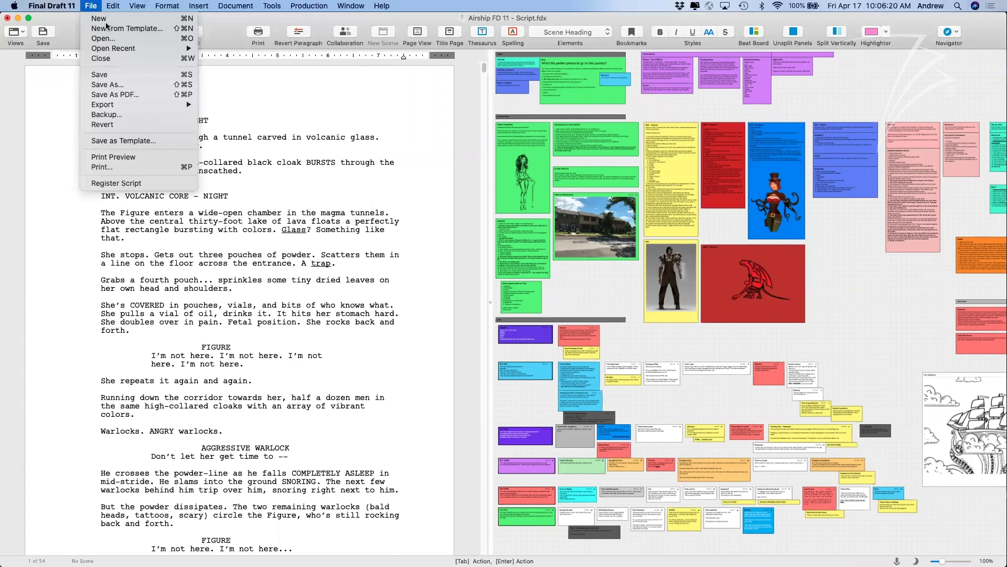
pyautogui.press('Down')
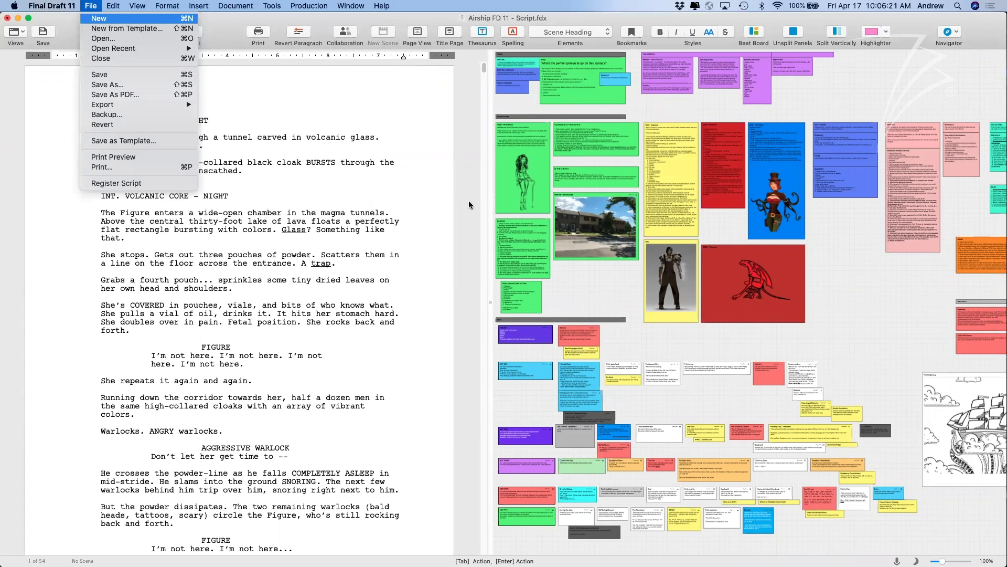
pyautogui.press('Down')
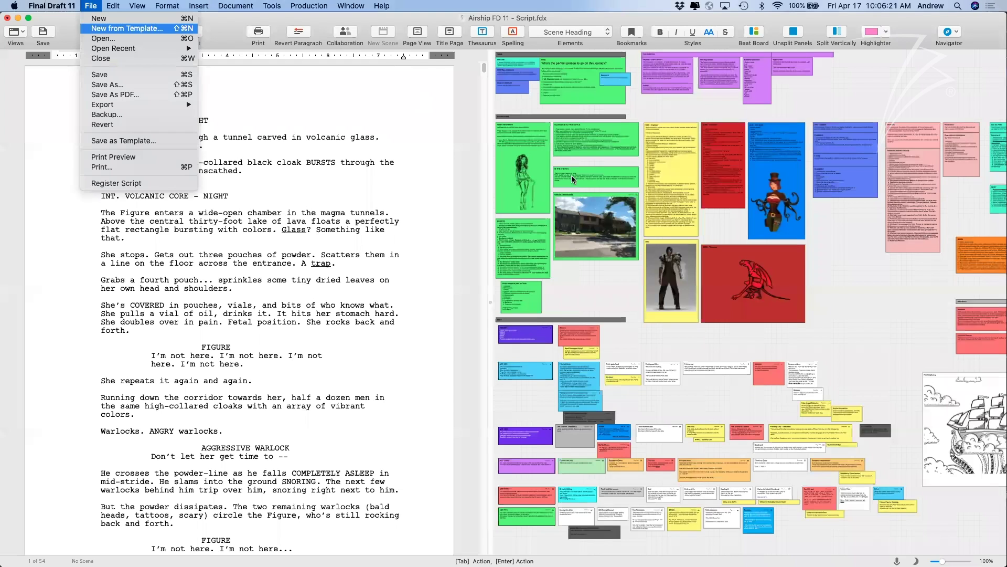
# Create a blank Untitled Screenplay from the Scripts > Screenplay.fdxt template.
pyautogui.press('Return')
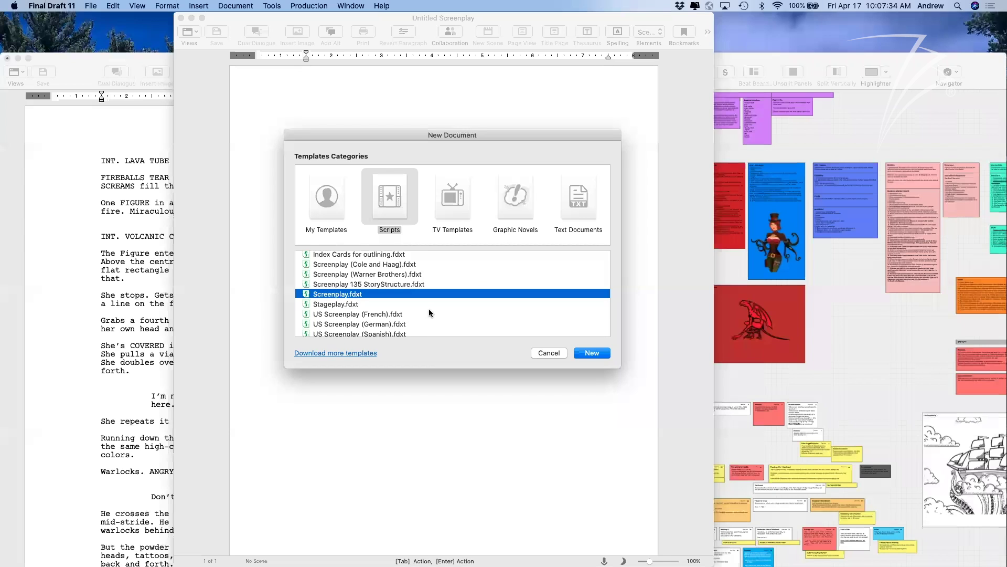
pyautogui.scroll(2, 429, 312)
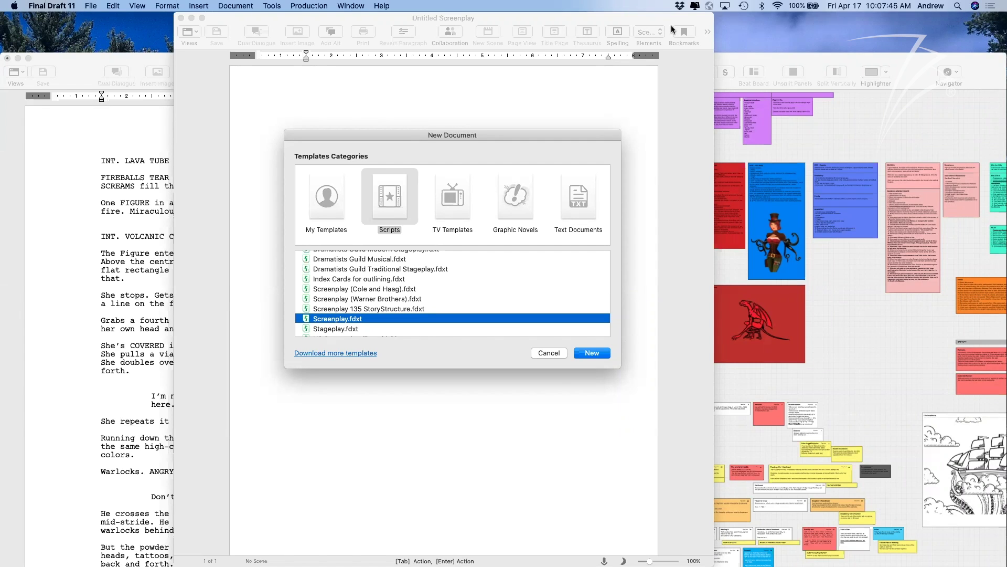
pyautogui.moveTo(596, 134); pyautogui.dragTo(601, 130)
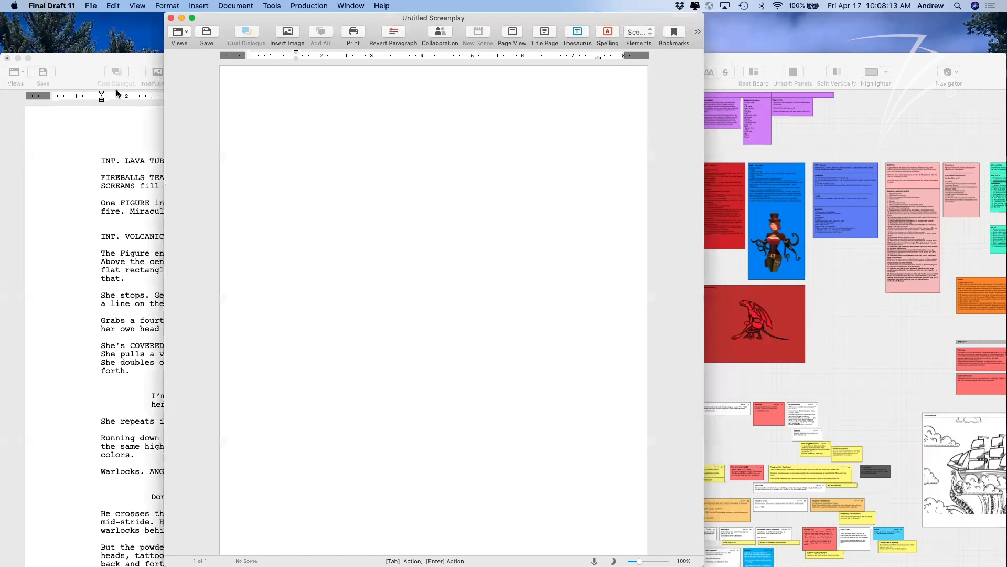
# Save the screenplay as Demo1.fdx on the Desktop and zoom its window to full size.
pyautogui.click(91, 5)
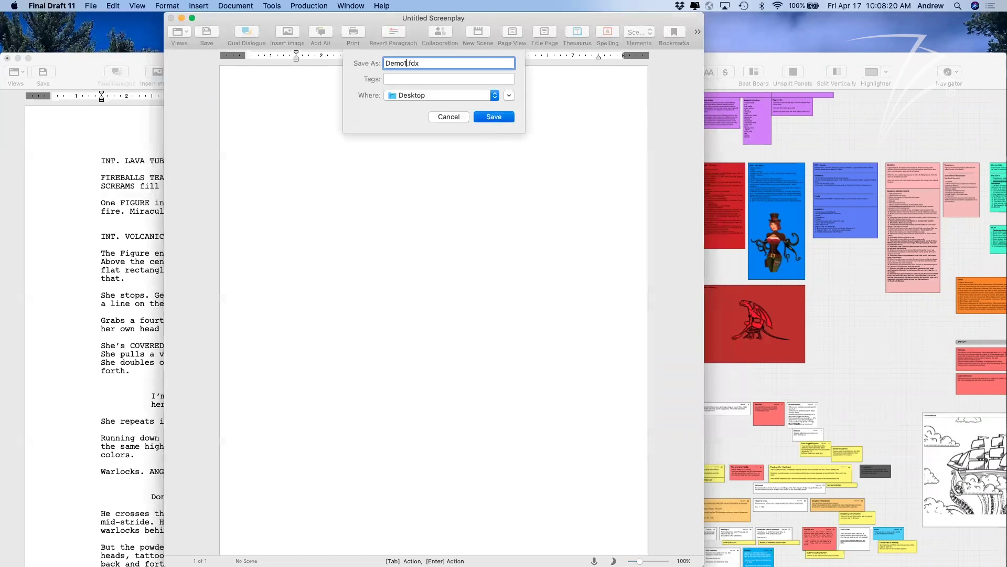
pyautogui.press('Return')
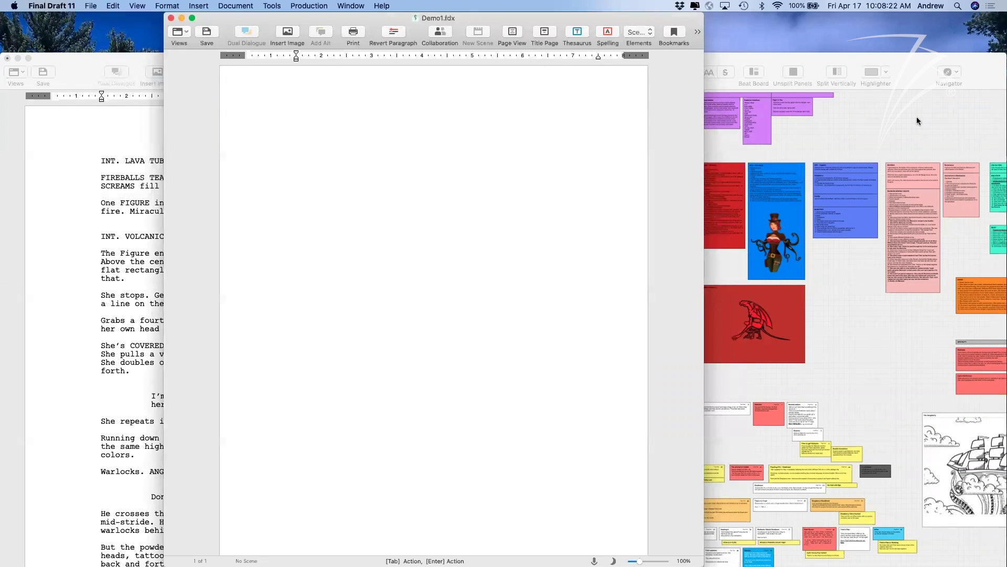
pyautogui.moveTo(687, 23); pyautogui.dragTo(687, 38)
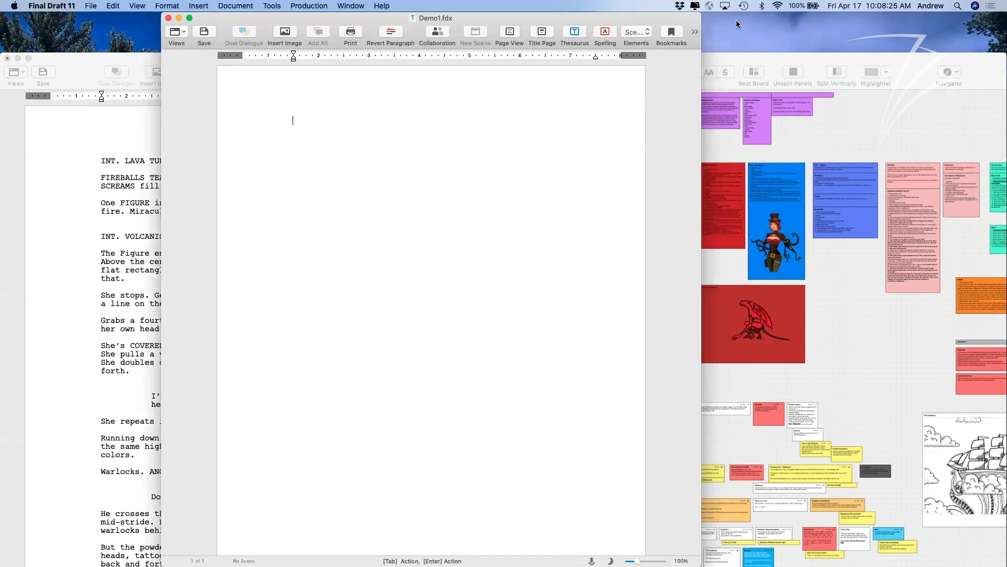
pyautogui.doubleClick(673, 22)
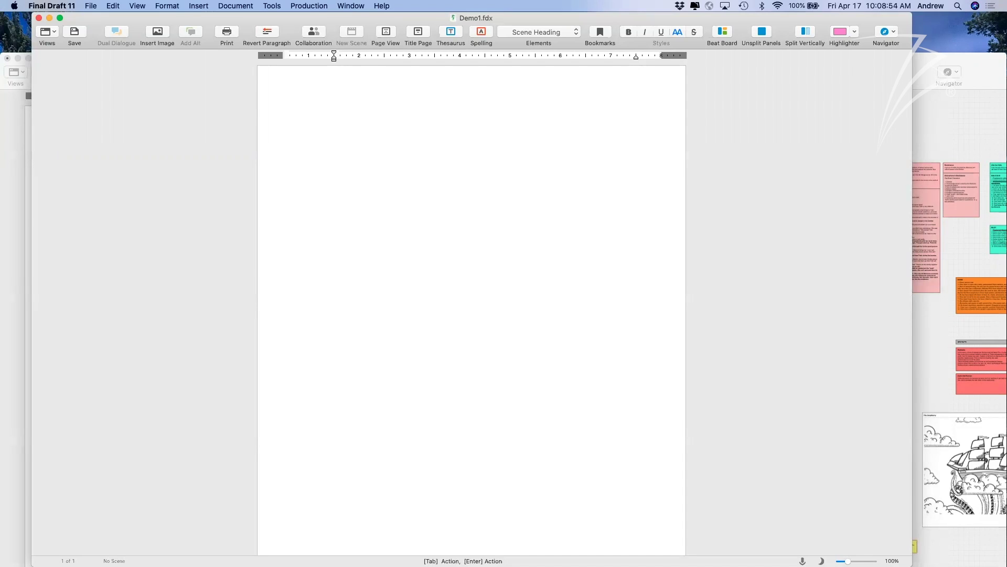
# Place the caret on the blank Demo1.fdx page and open the application menu to reach Preferences.
pyautogui.moveTo(464, 19); pyautogui.dragTo(466, 21)
pyautogui.click(463, 149)
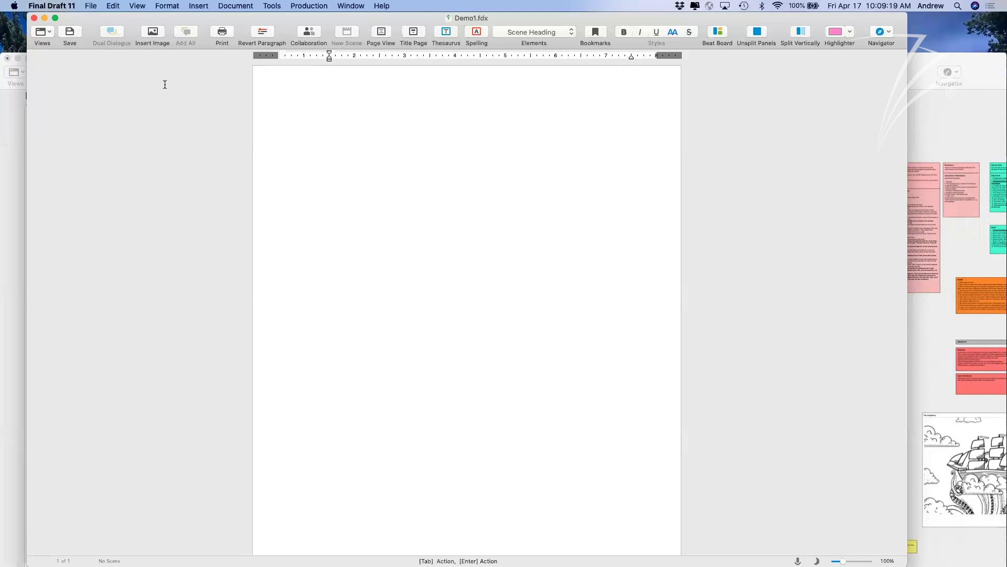
pyautogui.moveTo(165, 19); pyautogui.dragTo(169, 18)
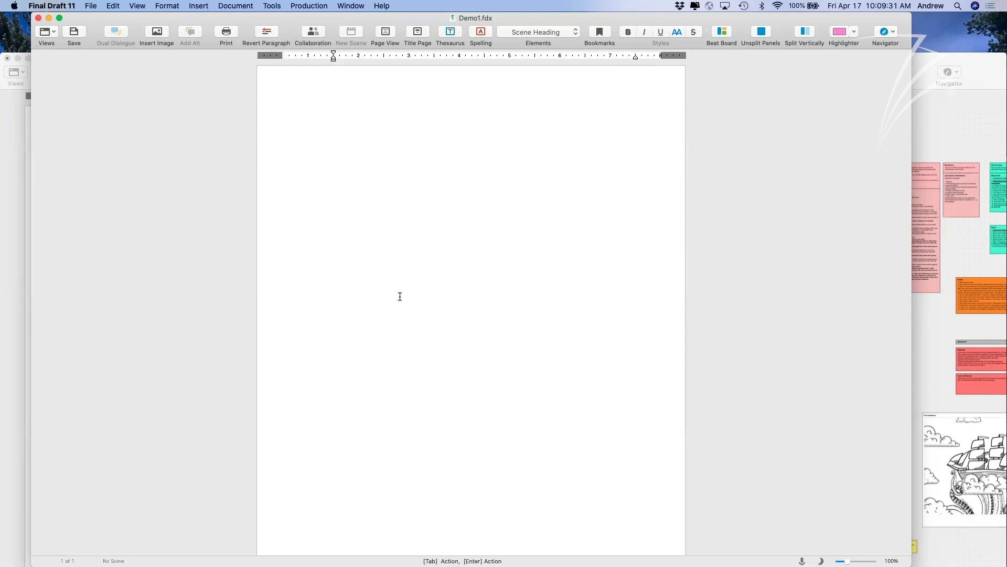
pyautogui.click(51, 6)
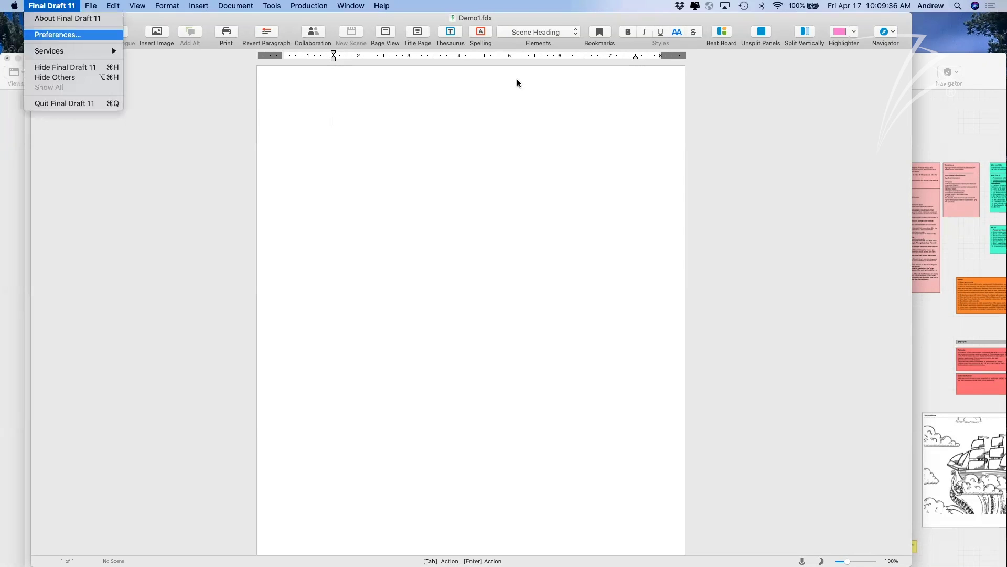
# Open Preferences and keep auto-save at every 3 minutes.
pyautogui.press('Return')
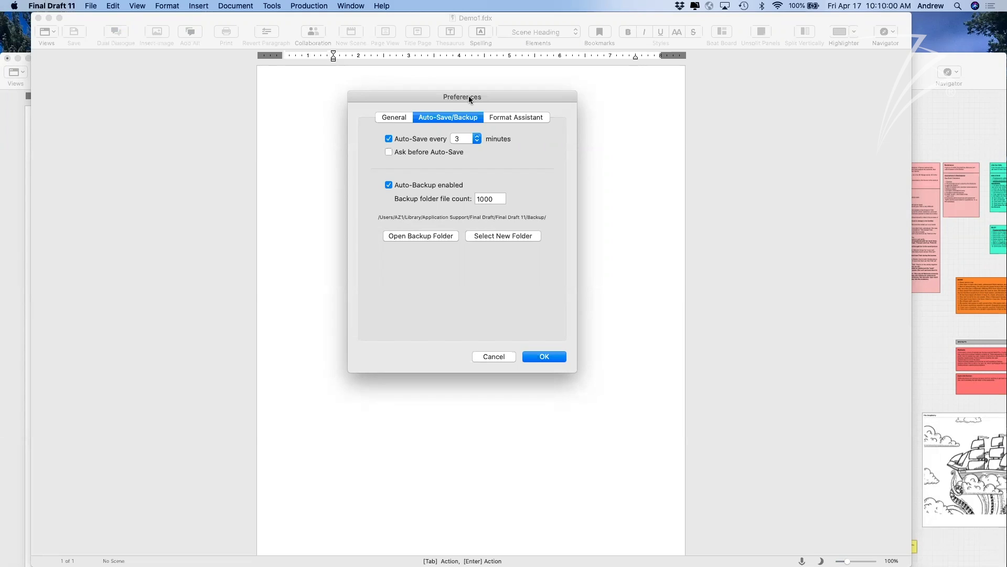
pyautogui.moveTo(468, 97); pyautogui.dragTo(468, 106)
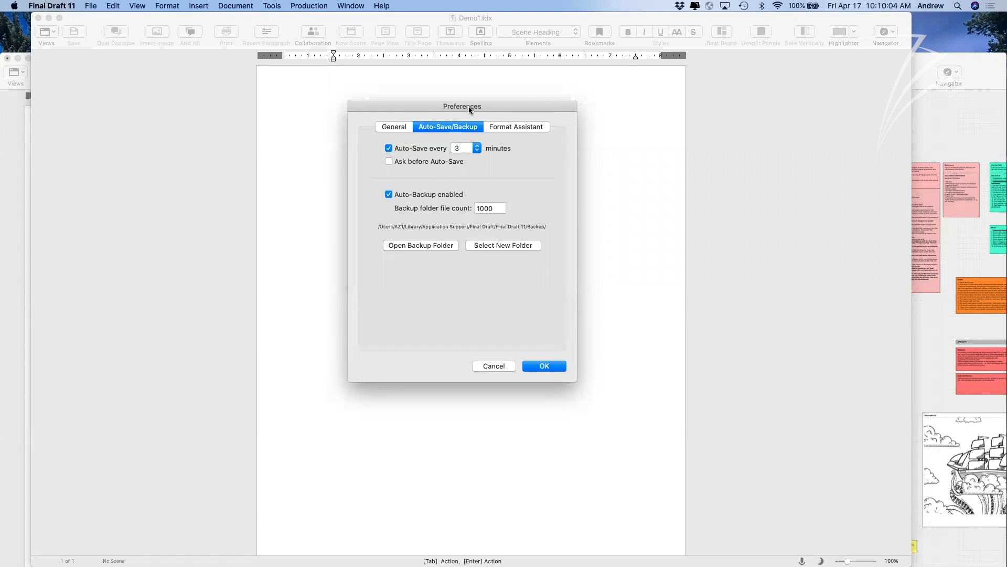
pyautogui.click(471, 150)
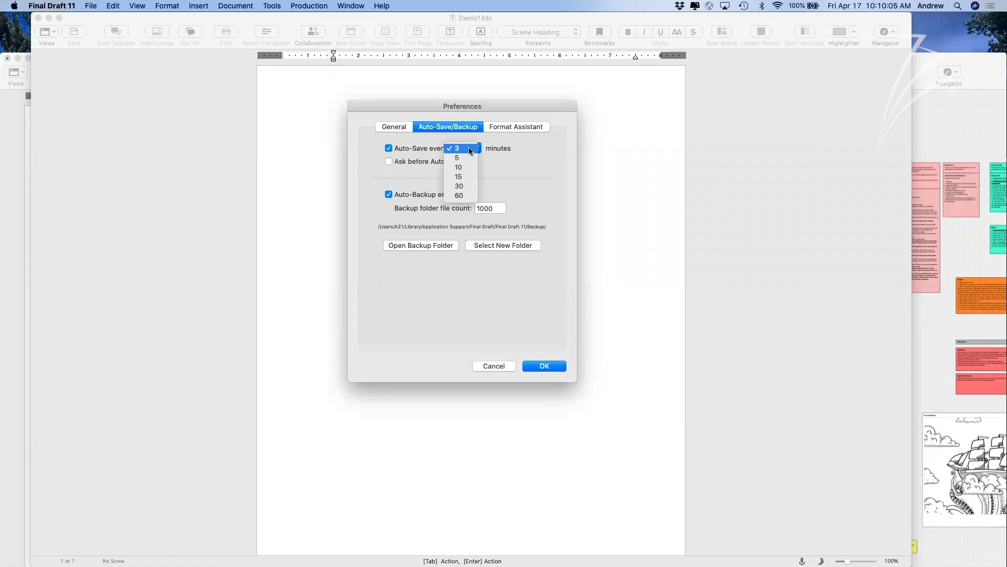
pyautogui.click(502, 147)
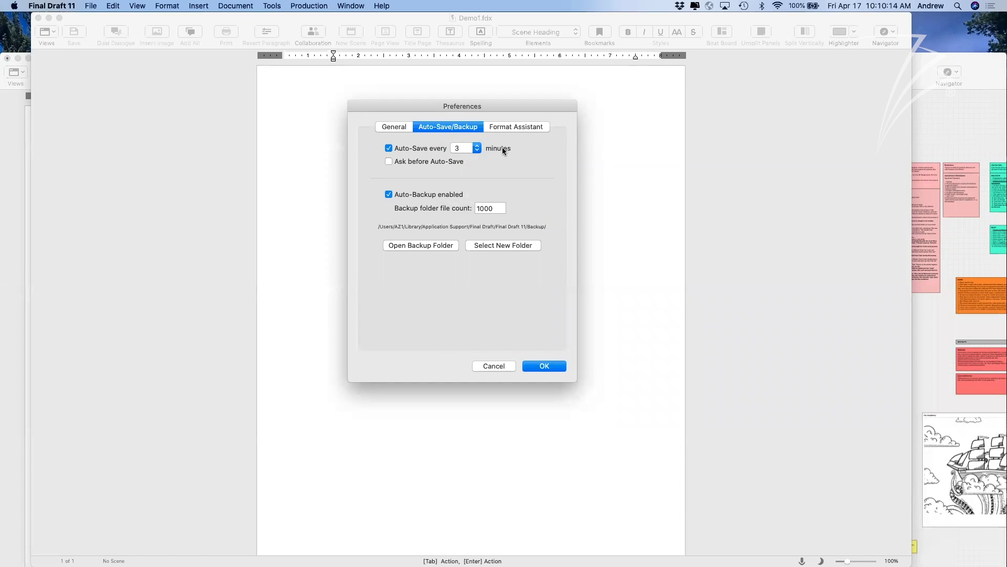
pyautogui.moveTo(480, 107); pyautogui.dragTo(476, 112)
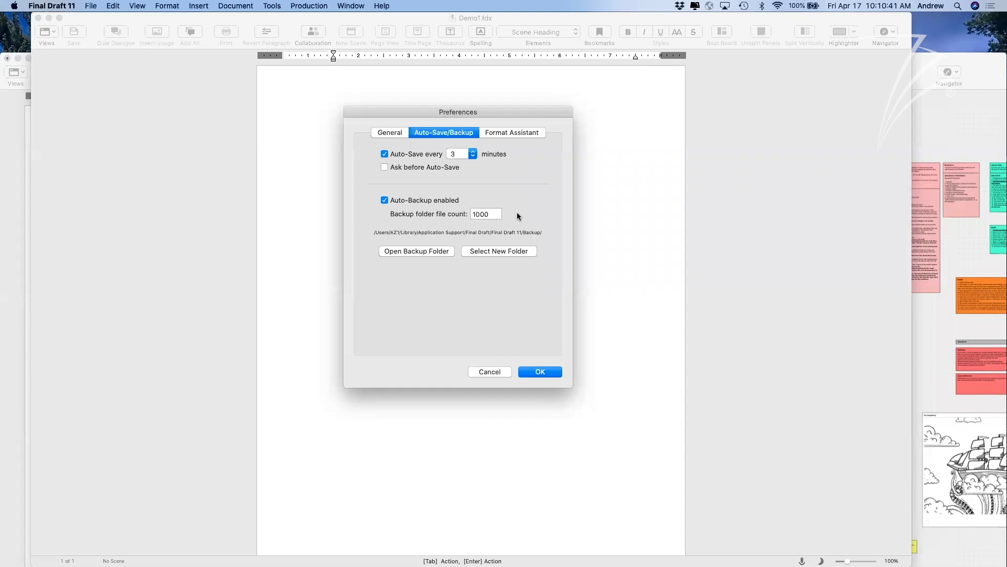
# View the script backup folder in Finder, then return and close Preferences.
pyautogui.click(433, 253)
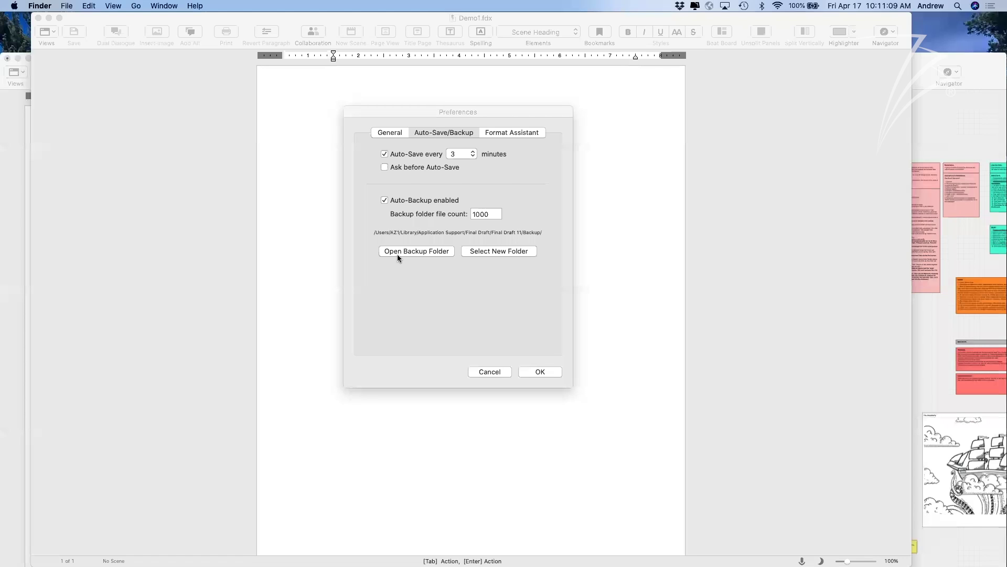
pyautogui.moveTo(415, 109); pyautogui.dragTo(407, 108)
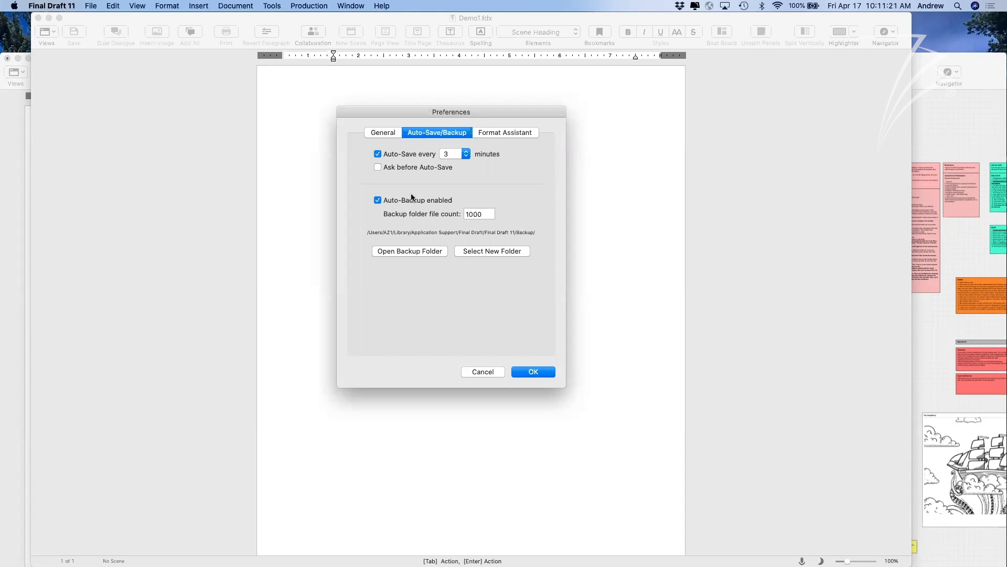
pyautogui.click(413, 251)
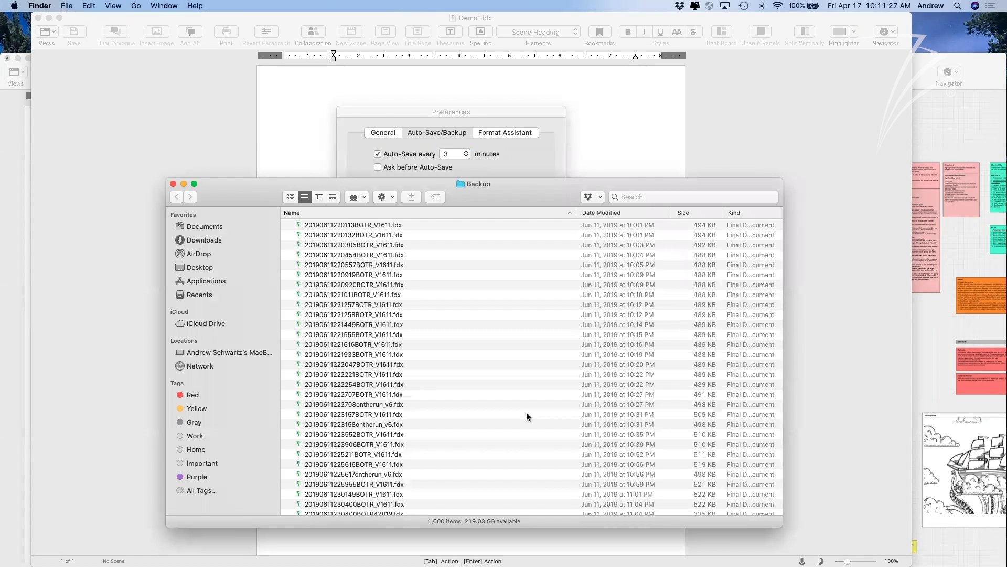
pyautogui.click(569, 412)
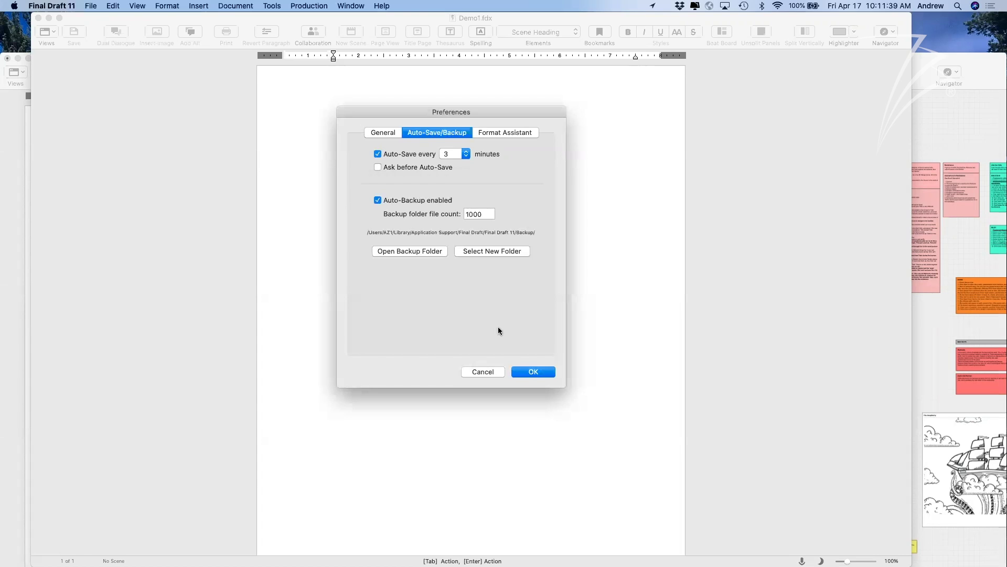
pyautogui.press('Return')
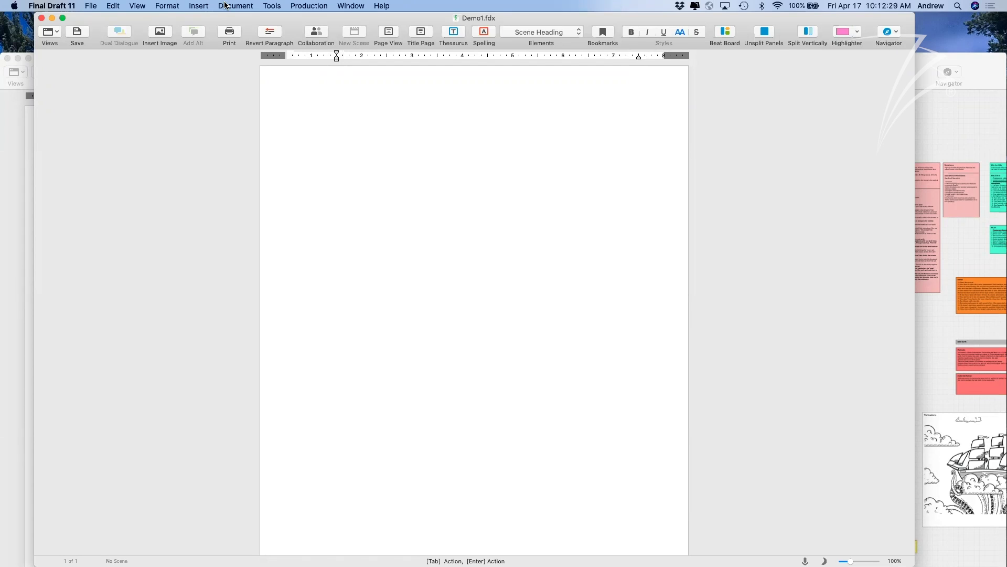
# Open the Customize Toolbar palette from the View menu.
pyautogui.click(136, 6)
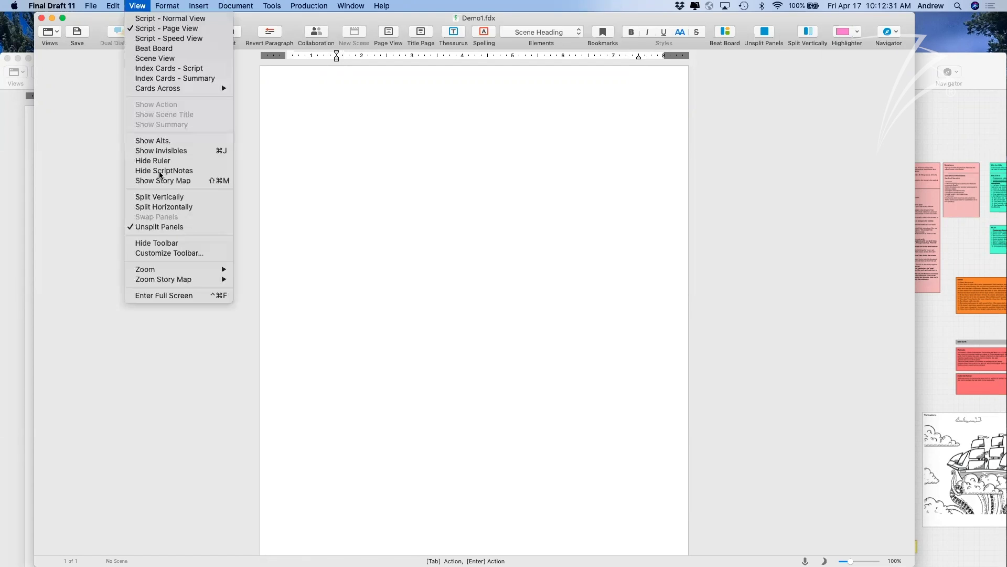
pyautogui.click(167, 254)
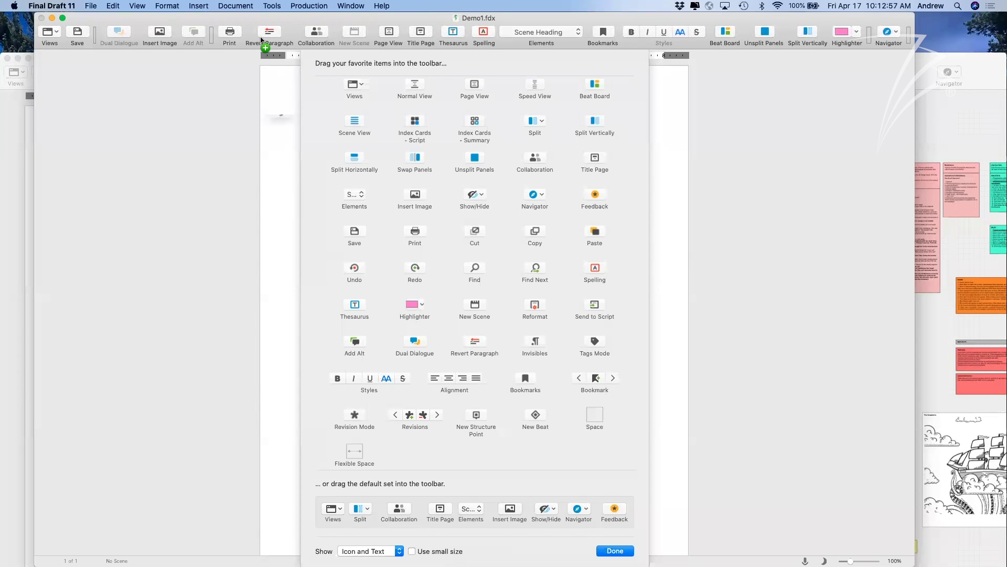
# Add Undo to the toolbar, remove it again, and restore the default toolbar set.
pyautogui.moveTo(262, 40); pyautogui.dragTo(261, 39)
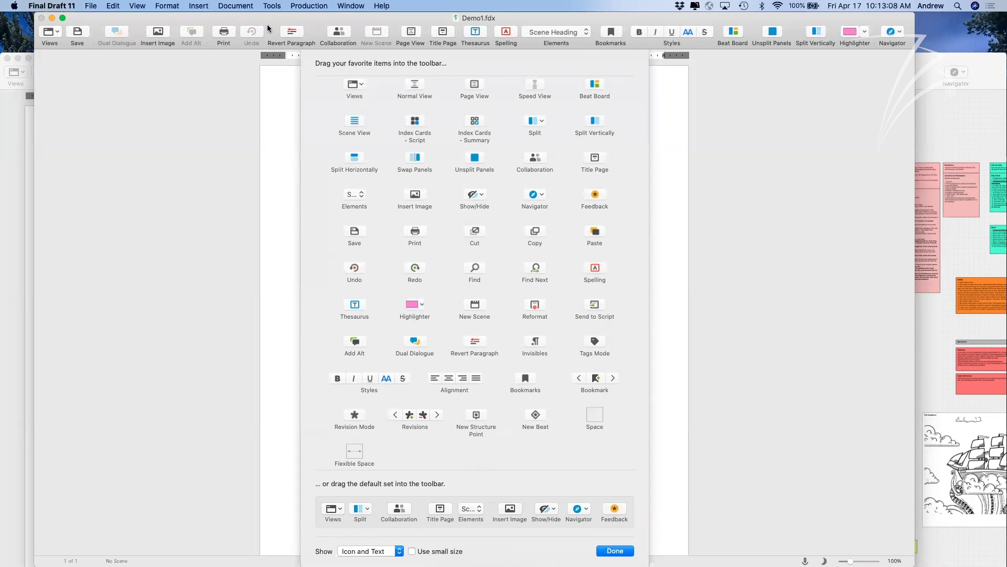
pyautogui.moveTo(251, 31); pyautogui.dragTo(239, 352)
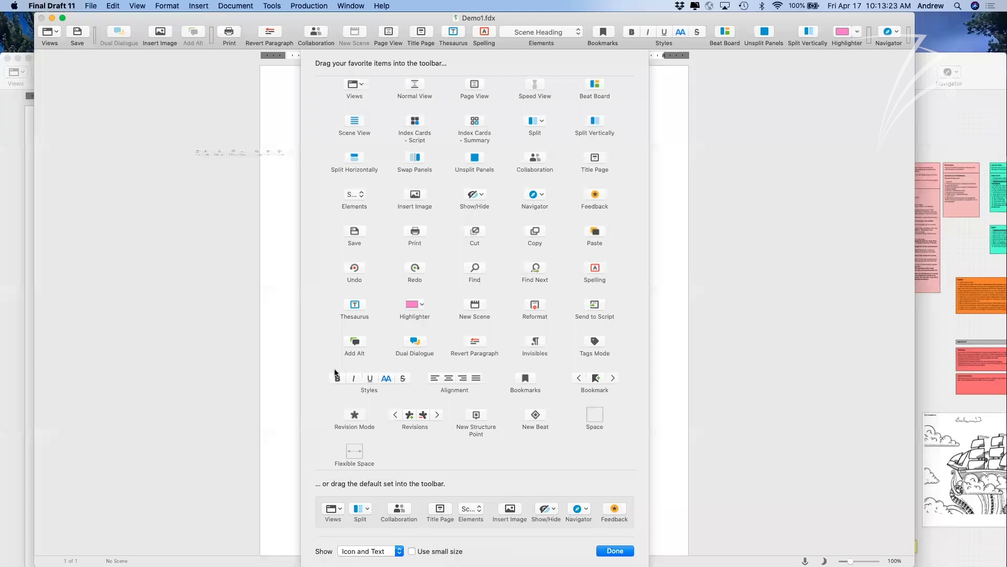
pyautogui.moveTo(550, 522); pyautogui.dragTo(551, 525)
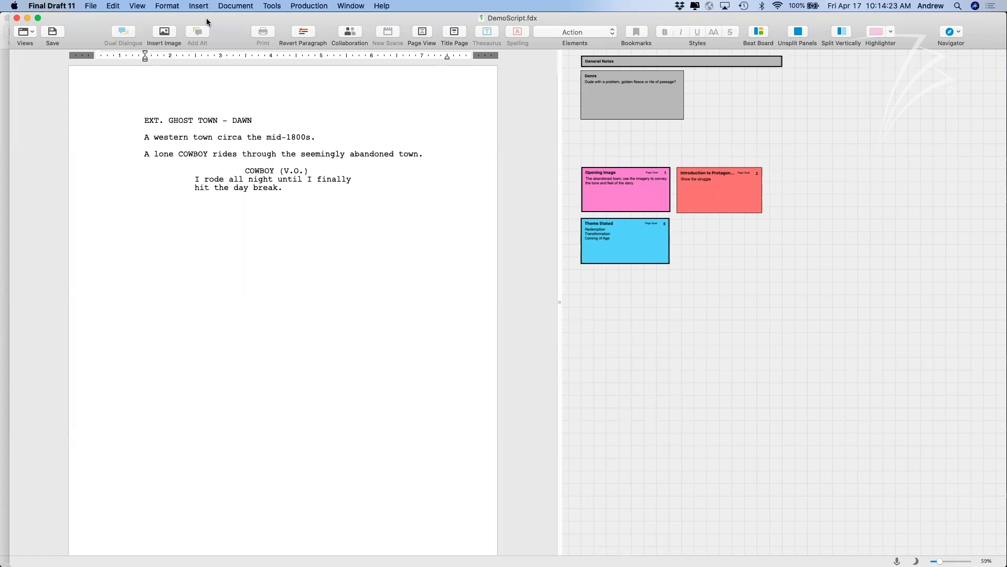
pyautogui.moveTo(207, 22); pyautogui.dragTo(213, 23)
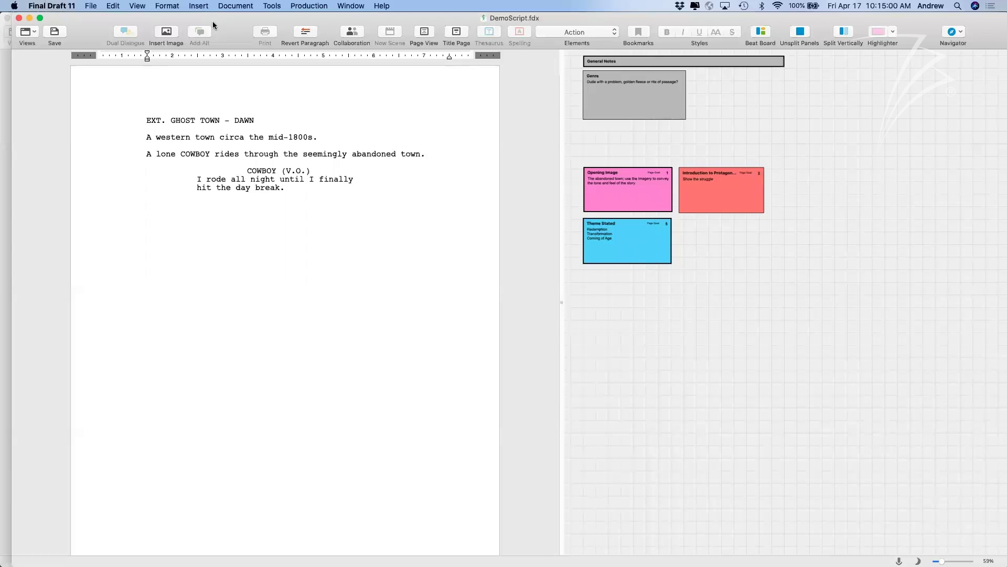
pyautogui.moveTo(212, 21); pyautogui.dragTo(212, 24)
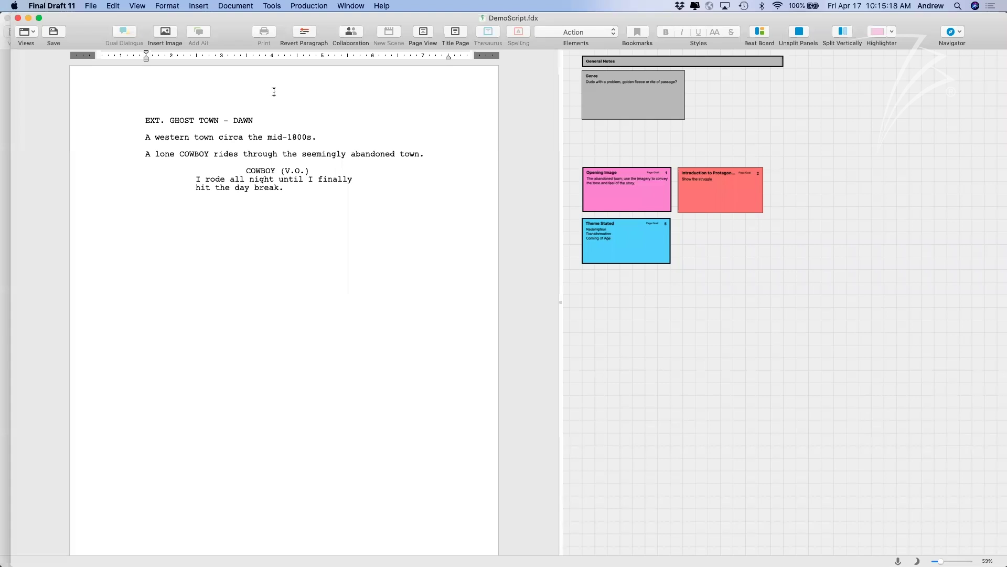
pyautogui.click(290, 188)
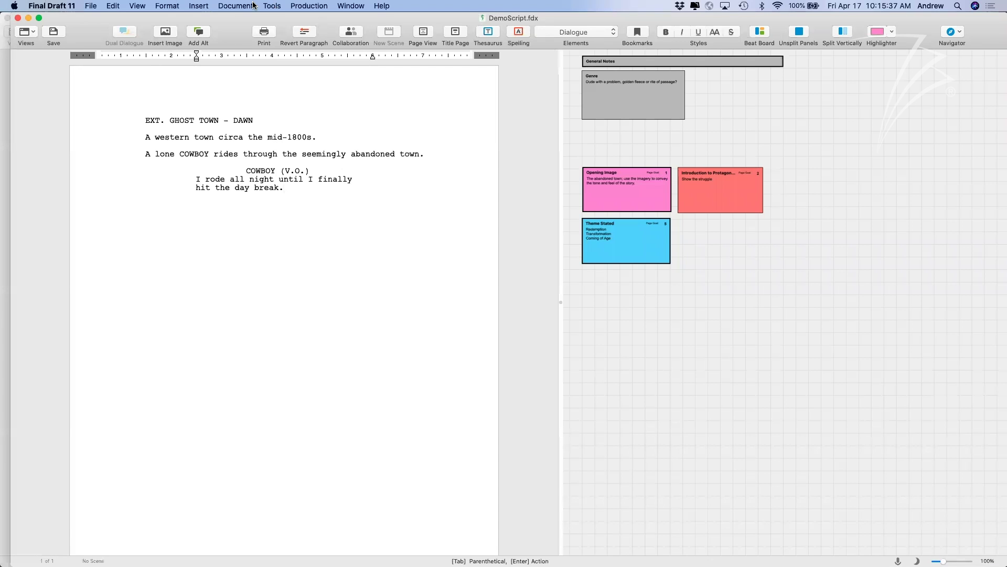
# Open the Title Page and delete the cowboy image from it.
pyautogui.click(253, 6)
pyautogui.click(449, 31)
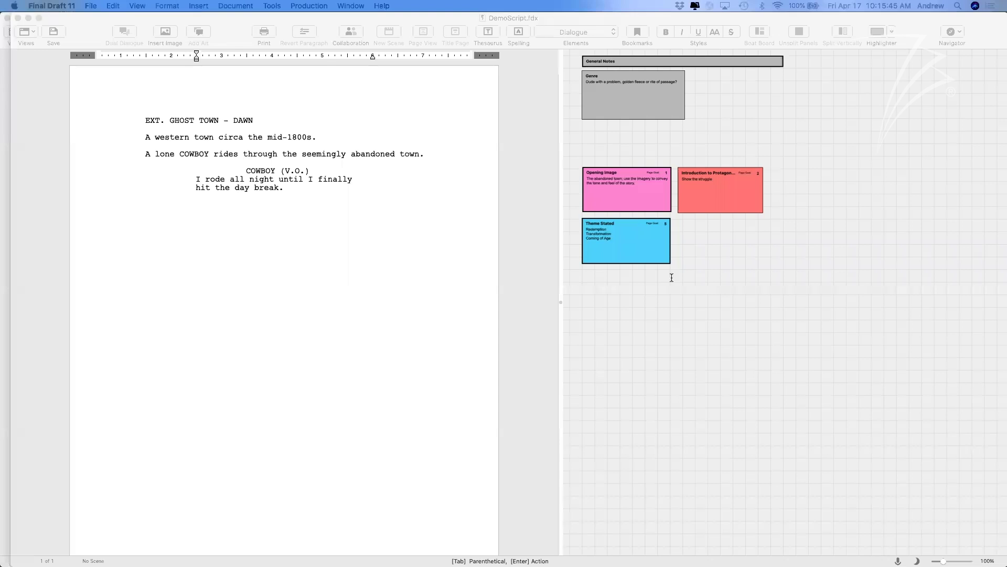
pyautogui.scroll(-5, 475, 249)
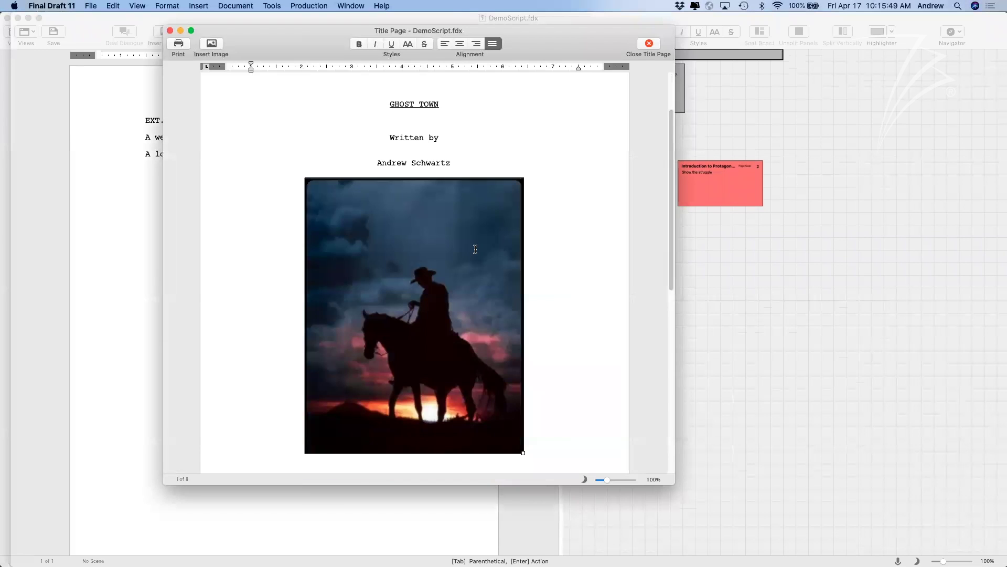
pyautogui.scroll(-1, 476, 250)
pyautogui.click(560, 334)
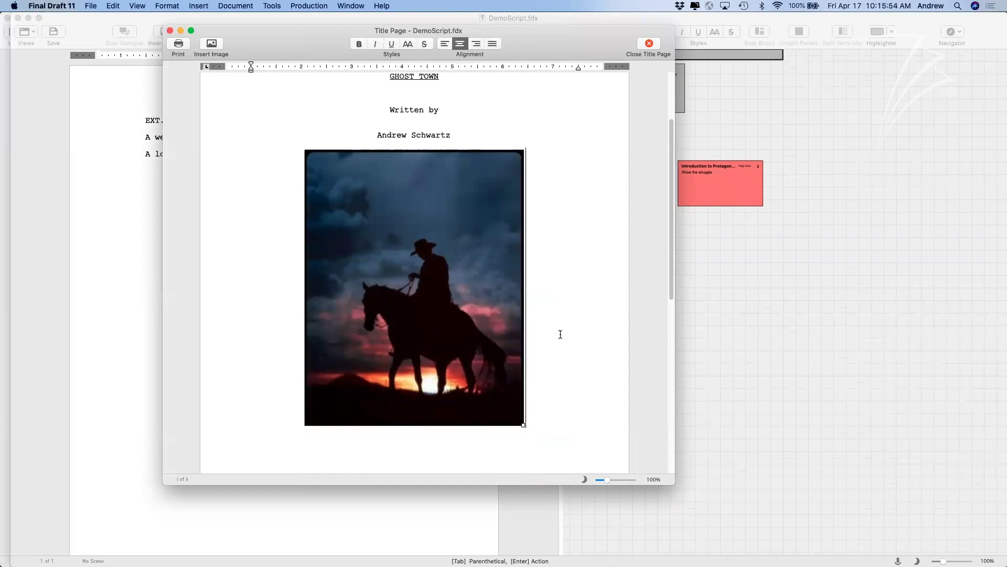
pyautogui.press('BackSpace')
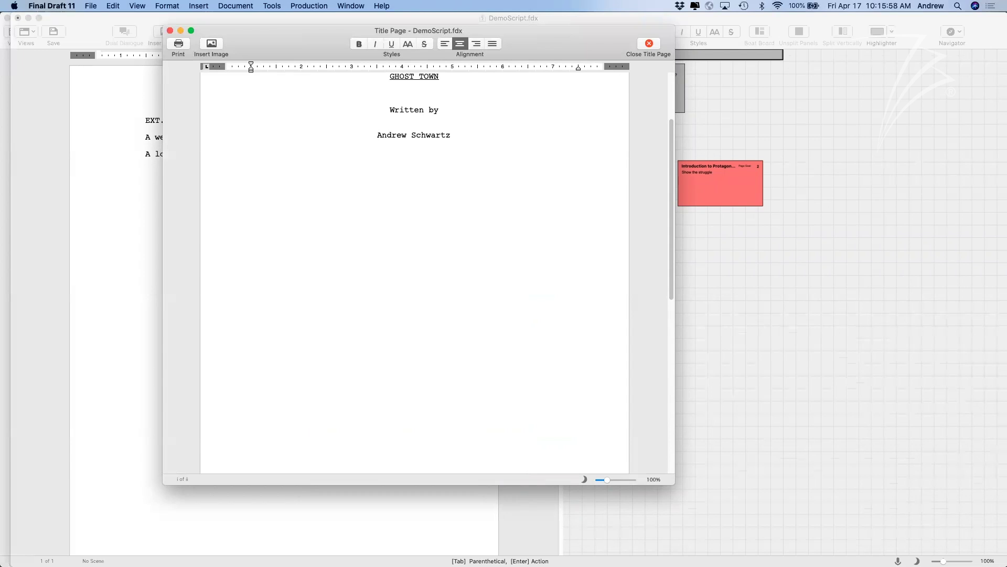
# Reposition and enlarge the Title Page window, with the caret on the author's name line.
pyautogui.moveTo(293, 50); pyautogui.dragTo(283, 55)
pyautogui.moveTo(209, 50); pyautogui.dragTo(169, 58)
pyautogui.press('super+w')
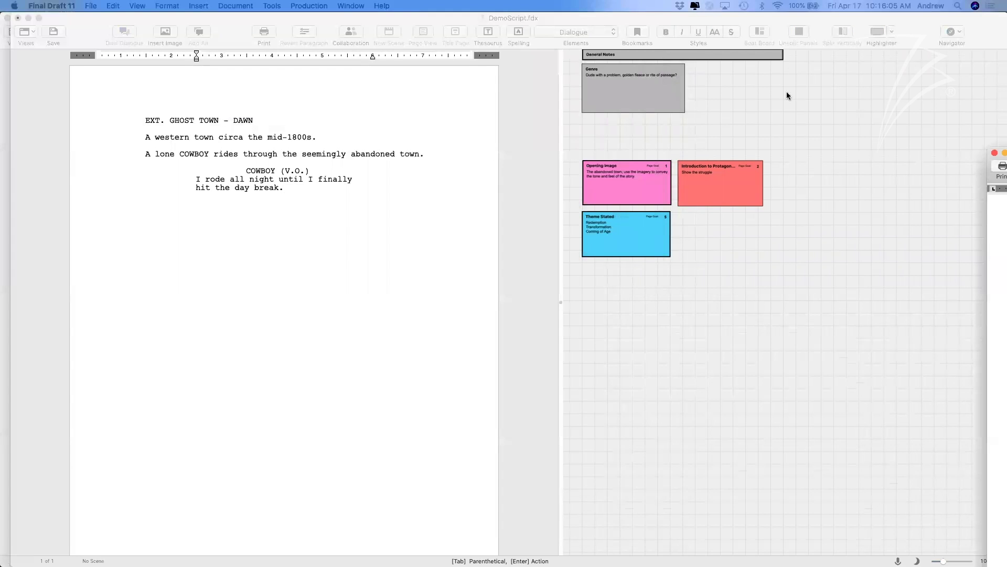
pyautogui.moveTo(786, 92); pyautogui.dragTo(452, 31)
pyautogui.moveTo(508, 84); pyautogui.dragTo(487, 78)
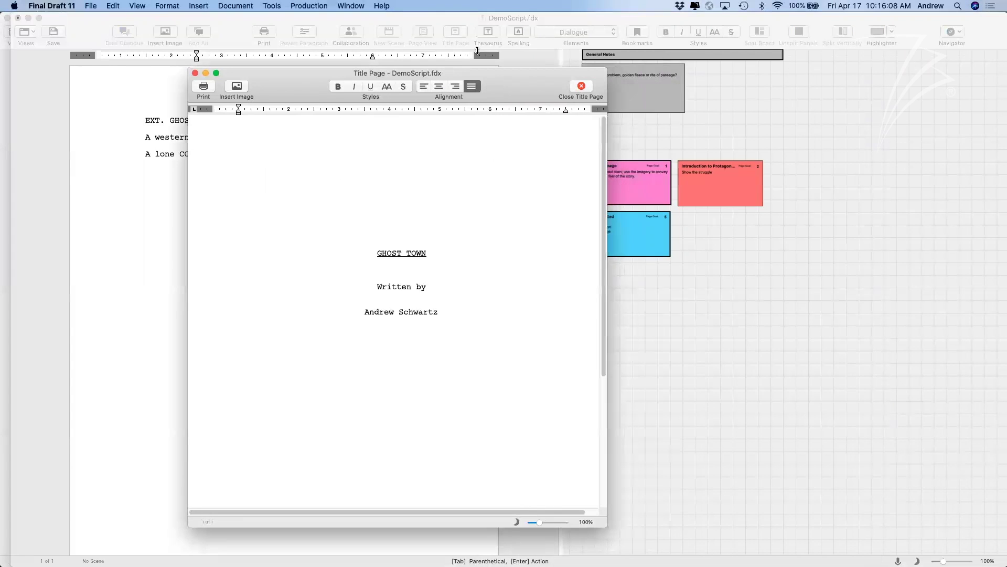
pyautogui.click(443, 310)
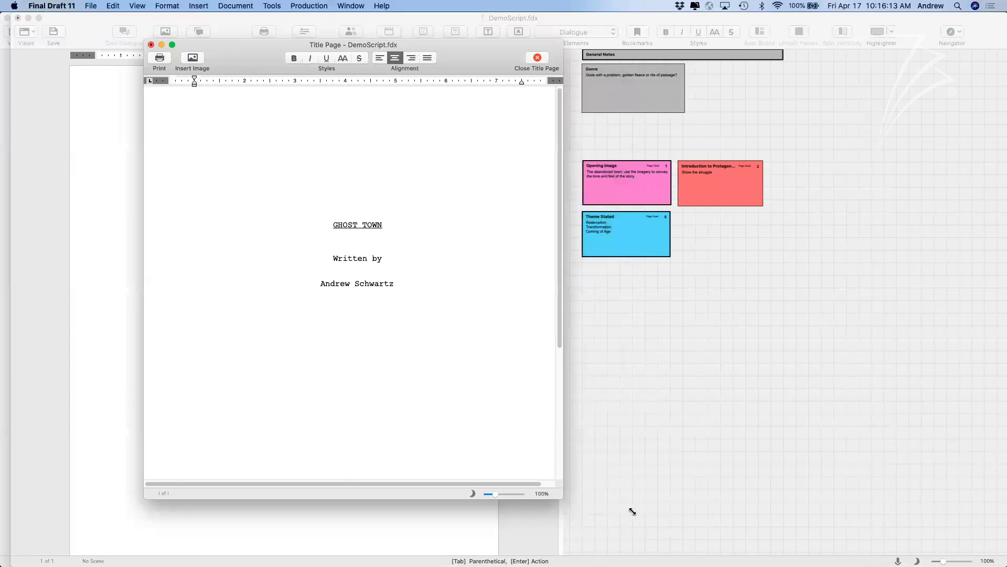
pyautogui.moveTo(633, 511); pyautogui.dragTo(634, 516)
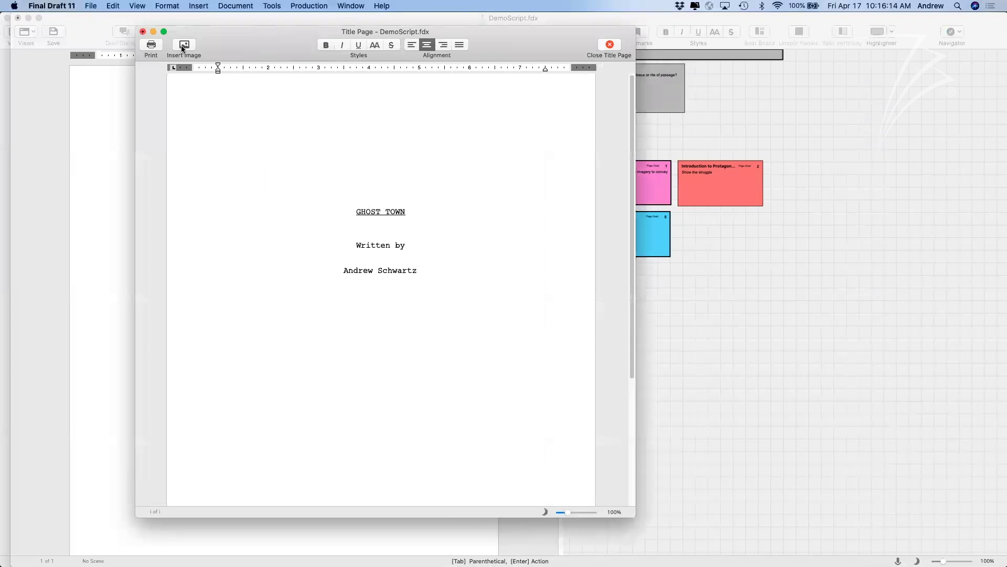
# Insert the 'lone cowboy - demo' image and shrink it to fit under the byline.
pyautogui.click(181, 45)
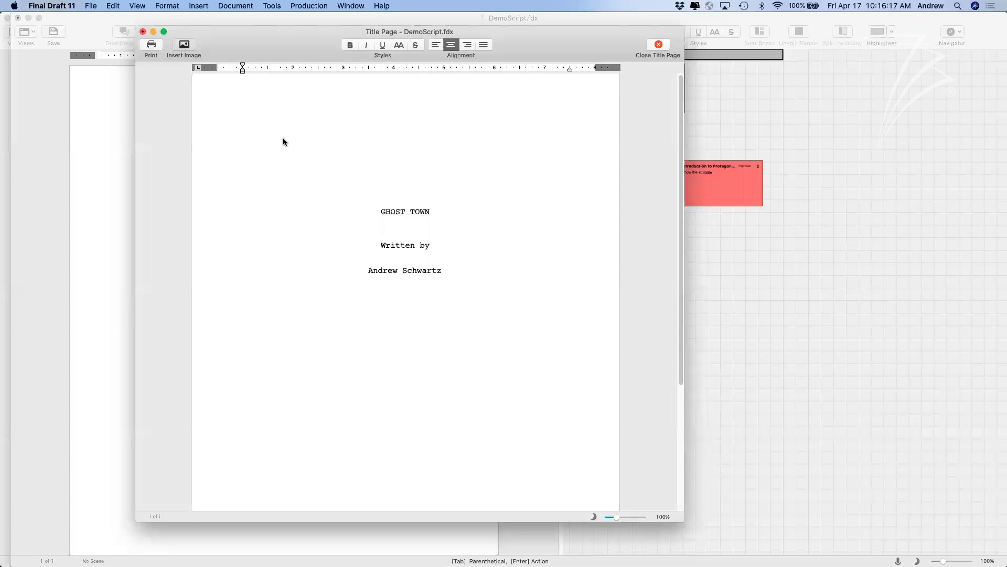
pyautogui.click(410, 244)
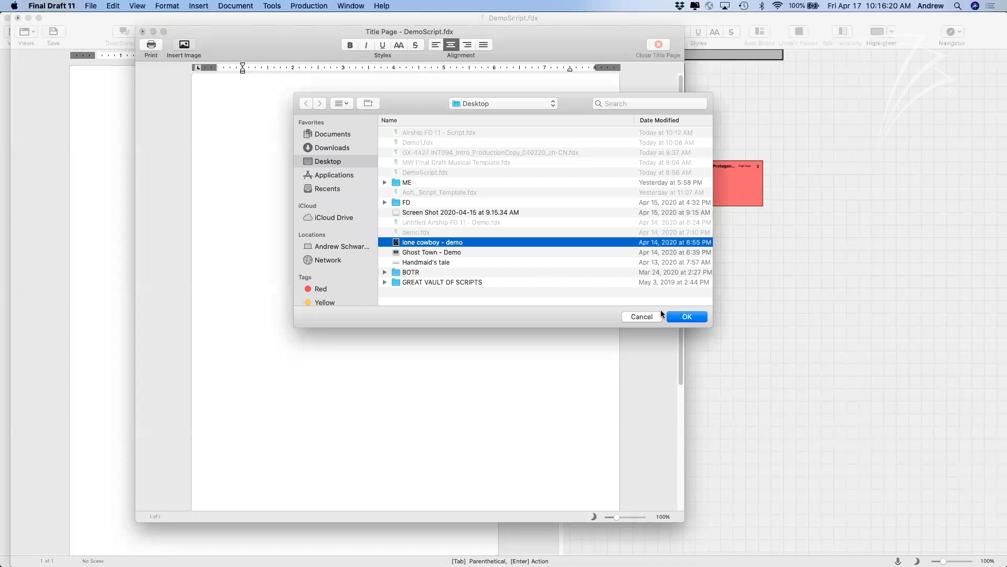
pyautogui.click(684, 317)
pyautogui.scroll(-5, 572, 250)
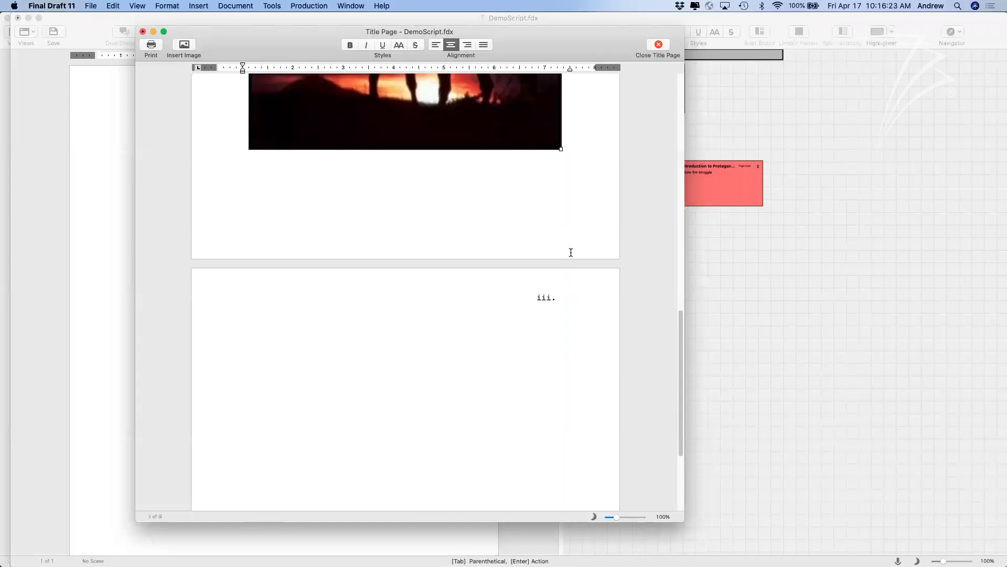
pyautogui.scroll(5, 570, 252)
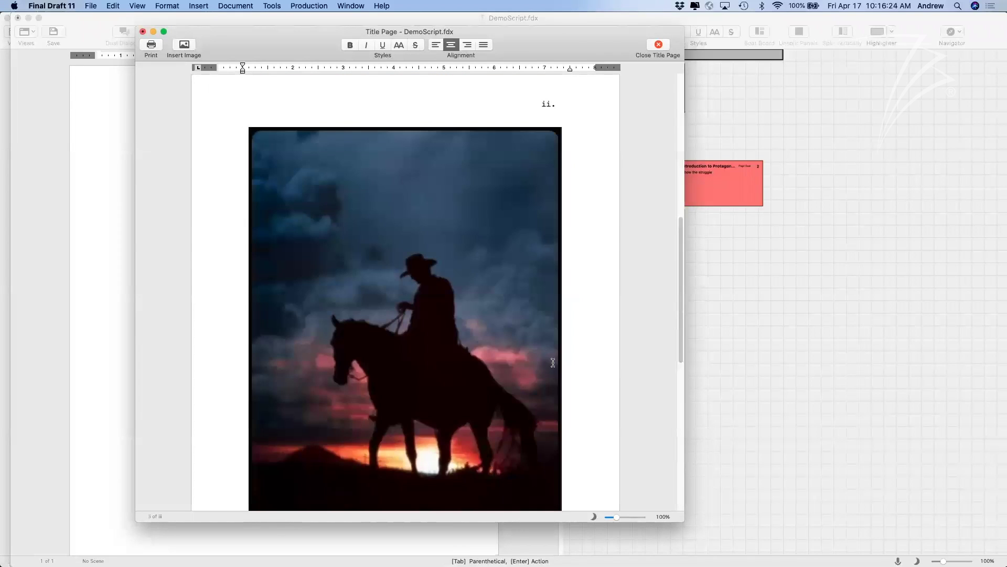
pyautogui.scroll(1, 553, 362)
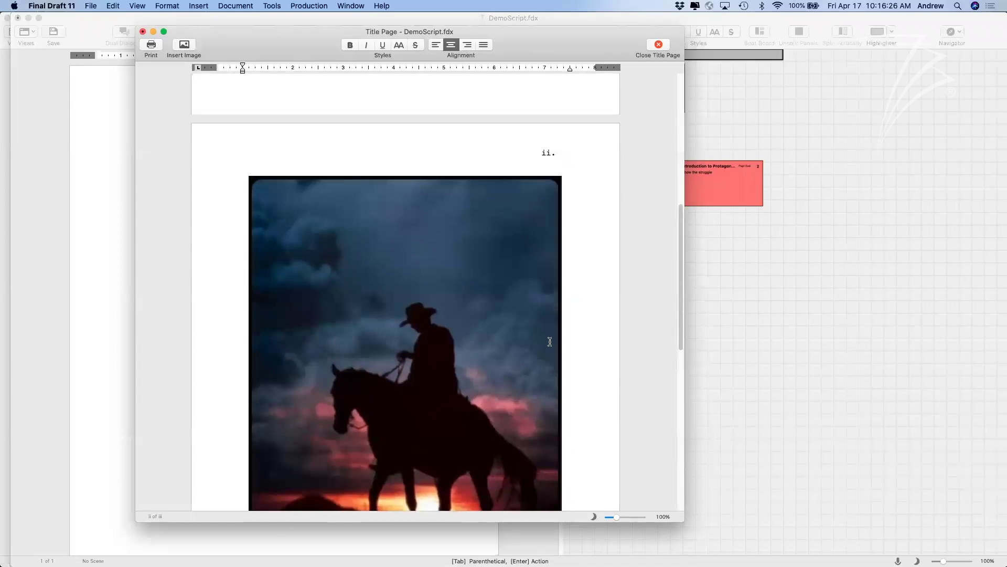
pyautogui.scroll(-4, 550, 341)
pyautogui.moveTo(560, 377); pyautogui.dragTo(559, 376)
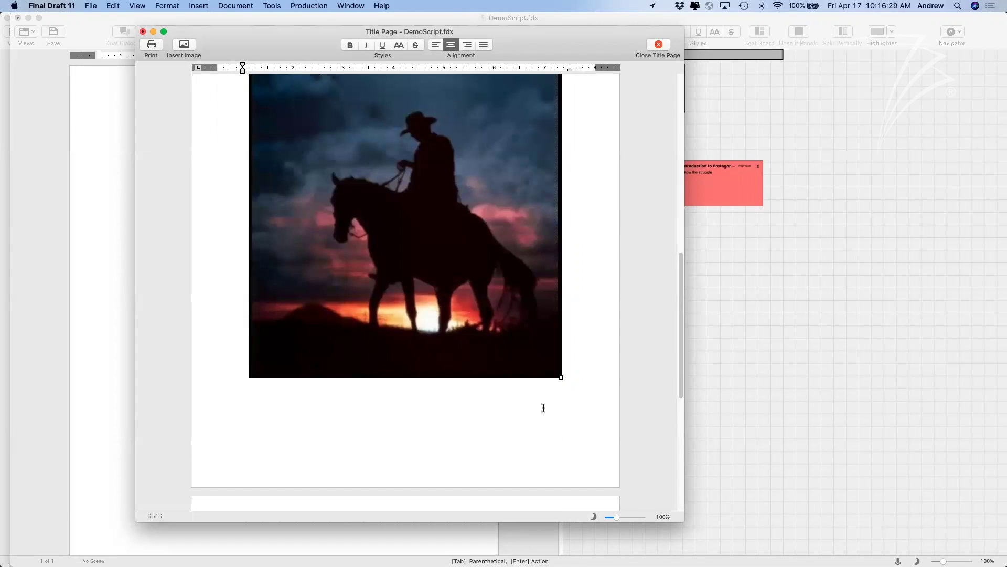
pyautogui.moveTo(544, 422); pyautogui.dragTo(530, 382)
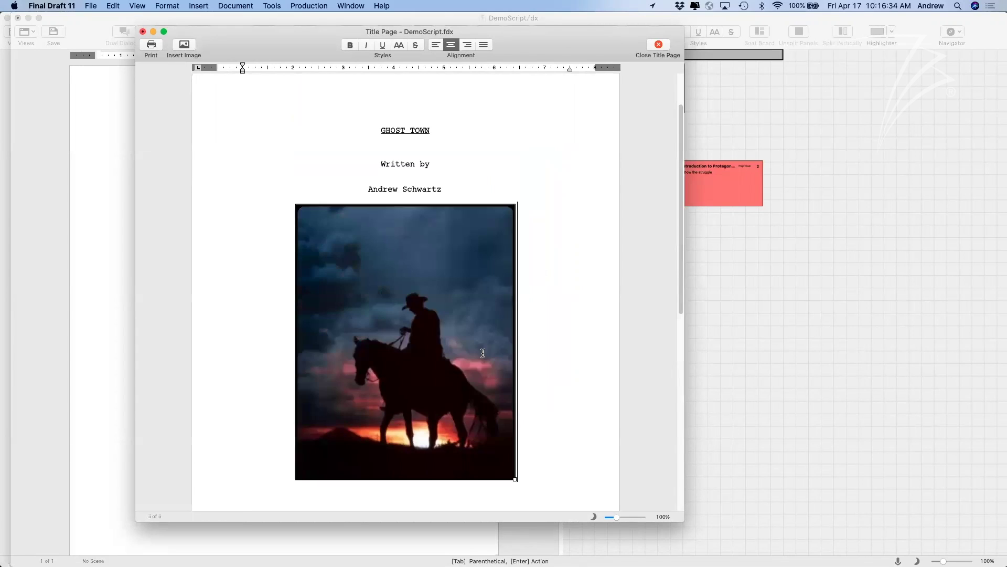
# Delete the blank lines so the title page fits on one page, then zoom out.
pyautogui.scroll(-7, 483, 353)
pyautogui.click(475, 381)
pyautogui.press('BackSpace')
pyautogui.press('BackSpace')
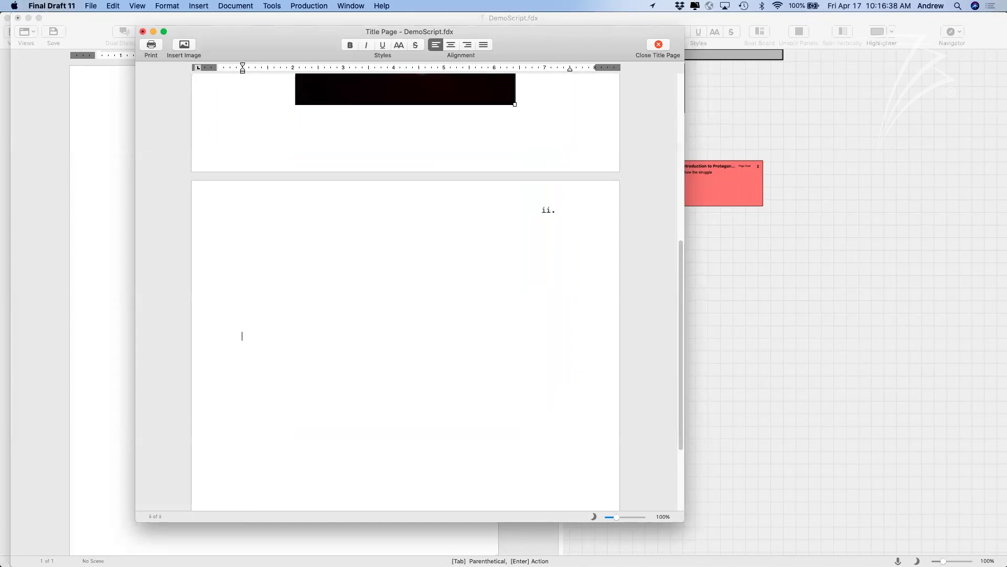
pyautogui.click(404, 376)
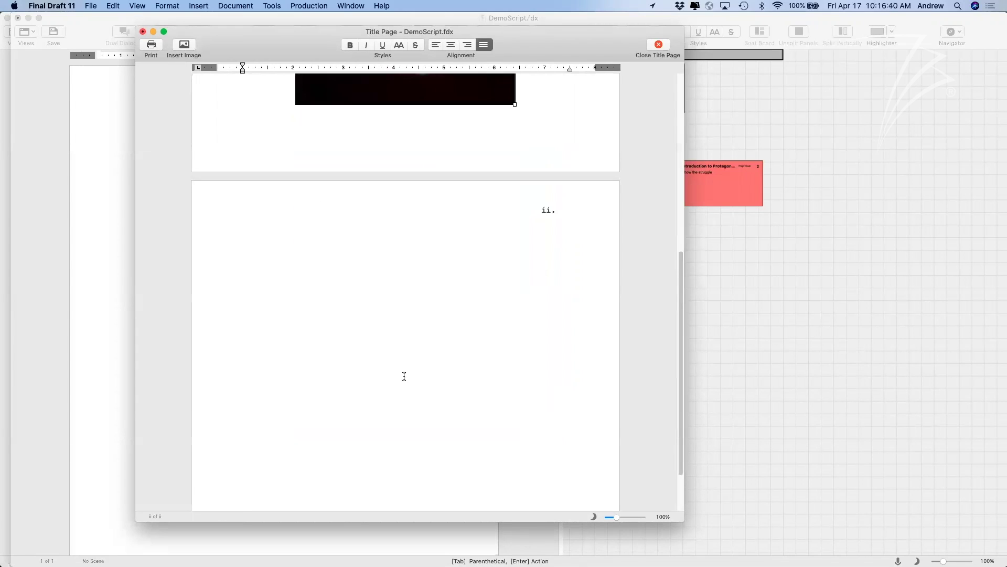
pyautogui.rightClick(404, 376)
pyautogui.click(362, 362)
pyautogui.rightClick(361, 362)
pyautogui.moveTo(360, 362); pyautogui.dragTo(268, 174)
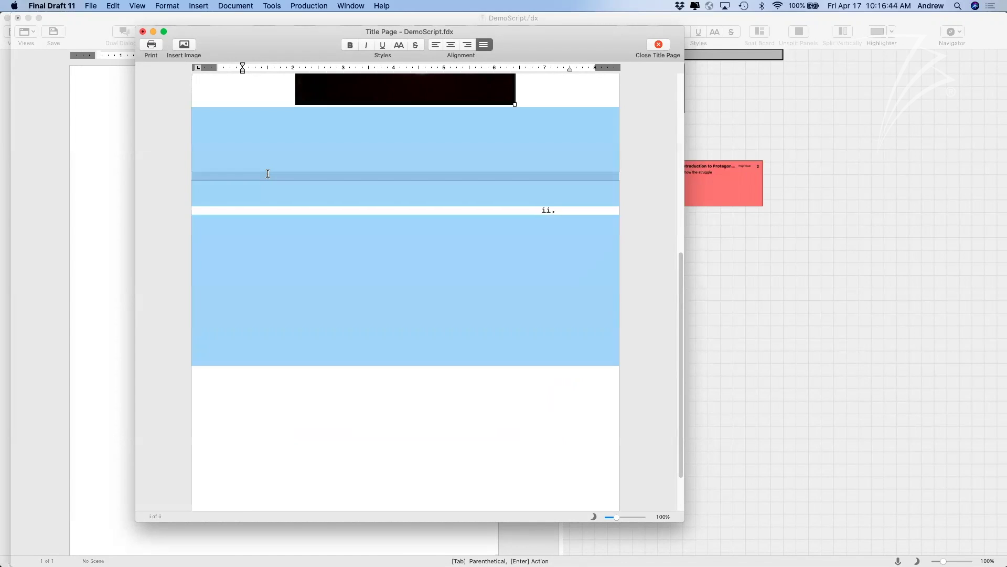
pyautogui.press('BackSpace')
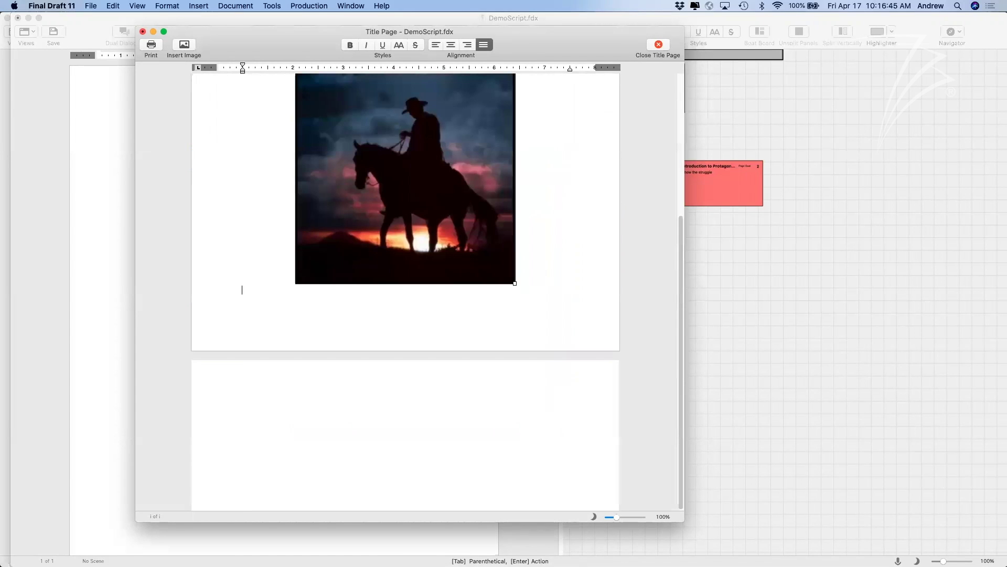
pyautogui.press('super+minus')
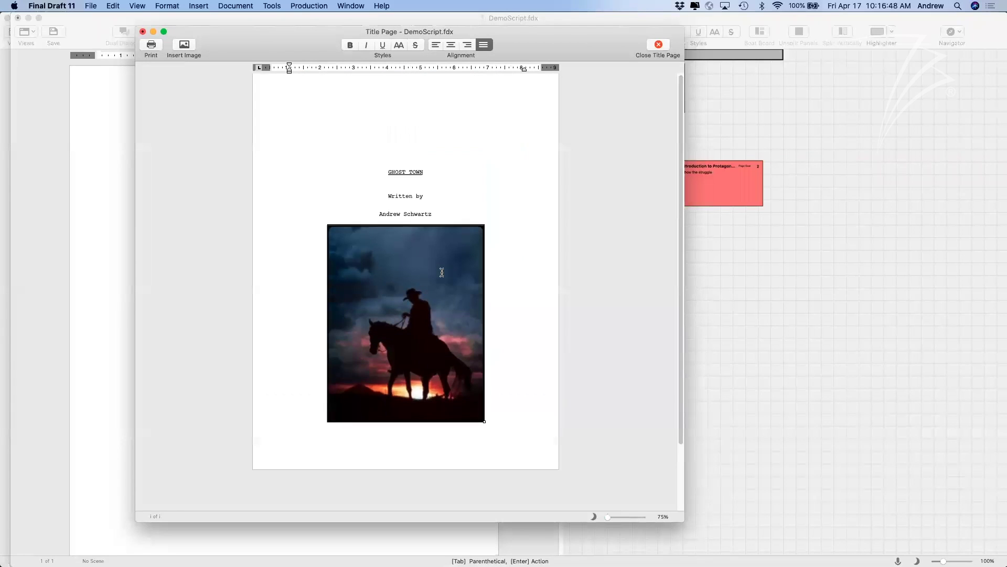
# Delete the empty line above the title on the title page, save, and close it.
pyautogui.click(410, 160)
pyautogui.press('BackSpace')
pyautogui.press('BackSpace')
pyautogui.press('BackSpace')
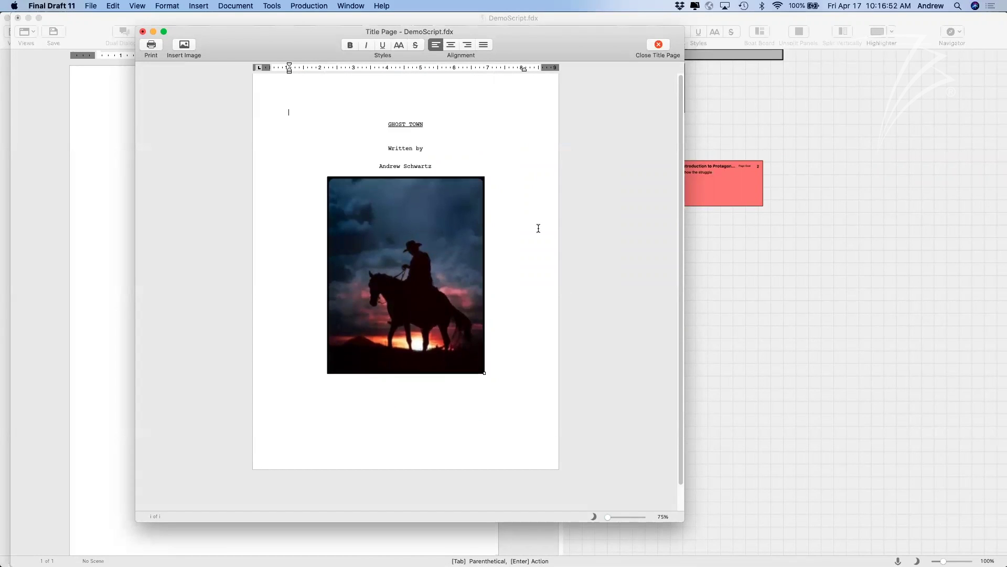
pyautogui.doubleClick(599, 190)
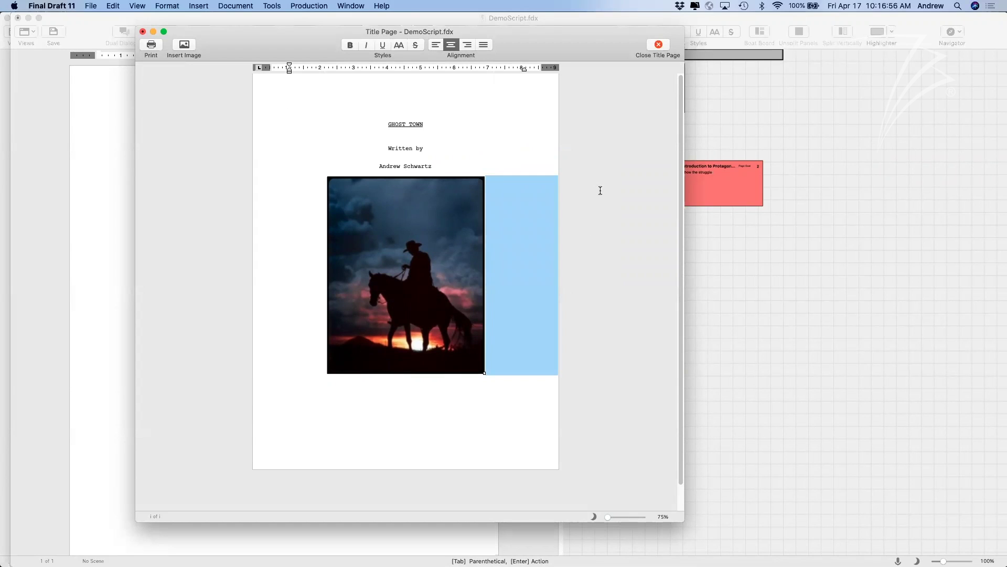
pyautogui.click(597, 192)
pyautogui.press('super+s')
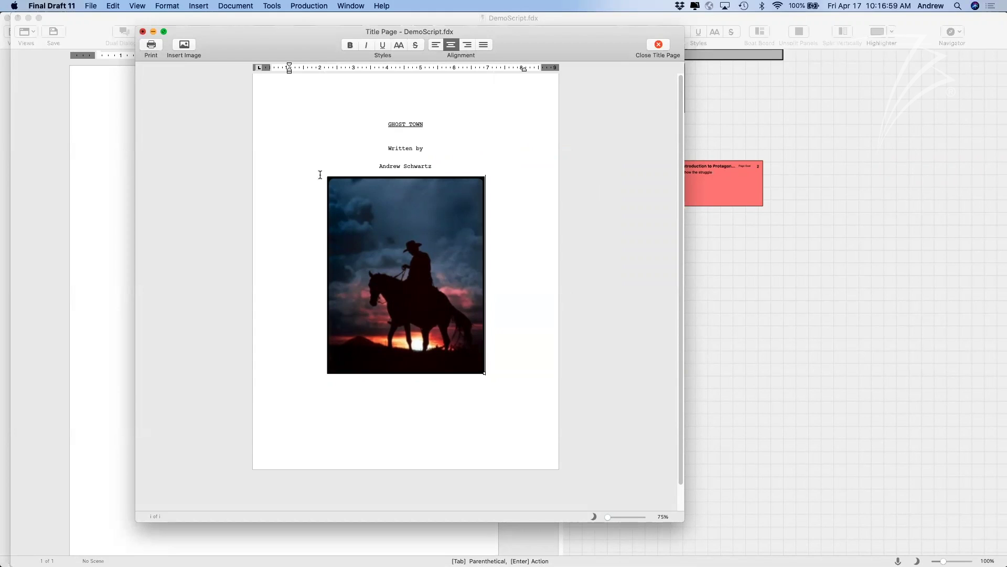
pyautogui.press('super+w')
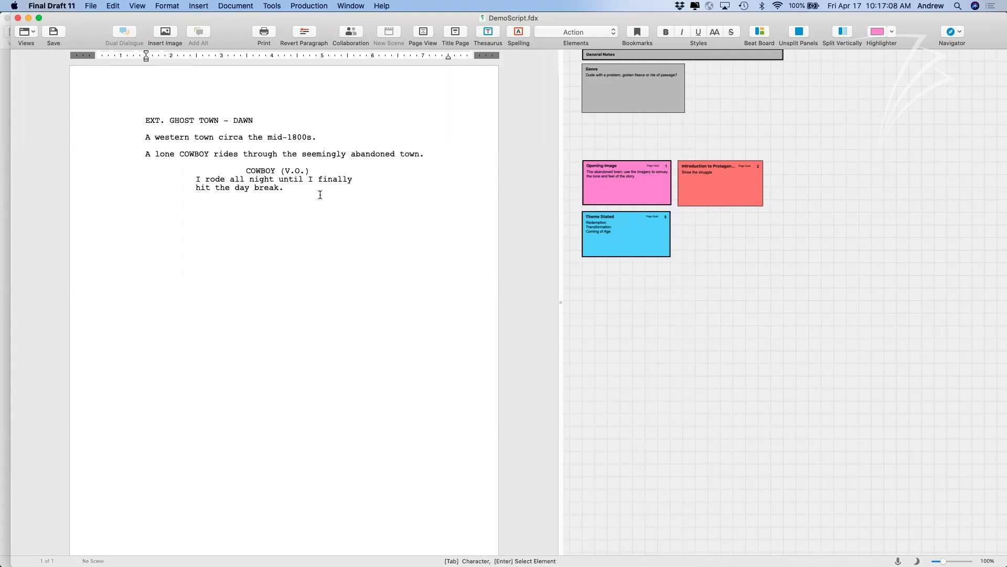
pyautogui.click(726, 248)
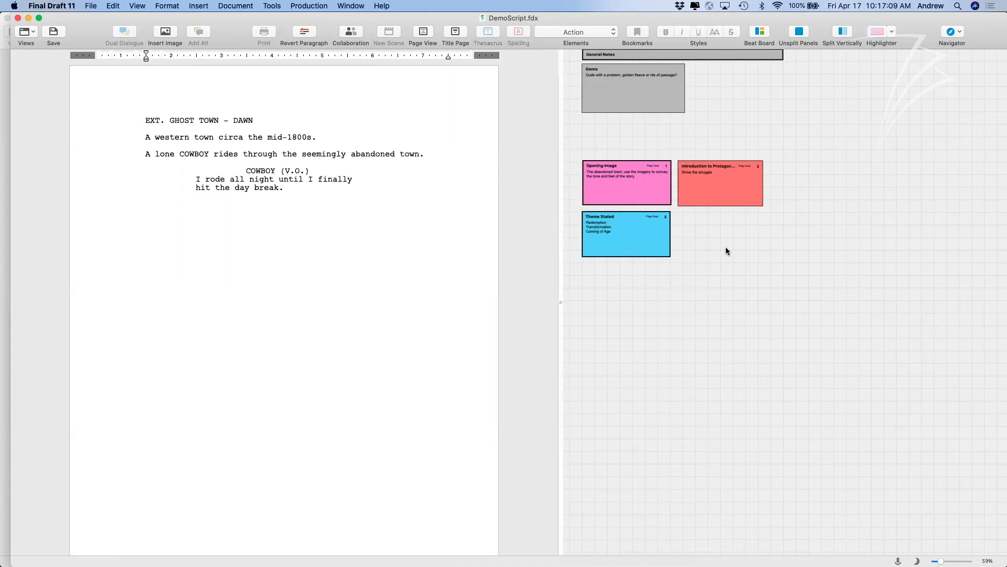
pyautogui.click(477, 209)
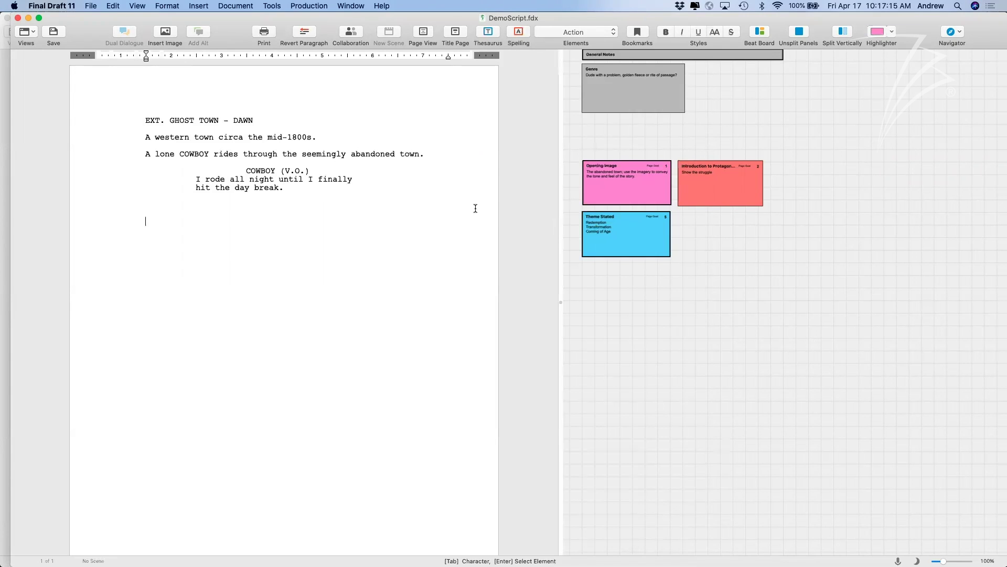
pyautogui.click(305, 186)
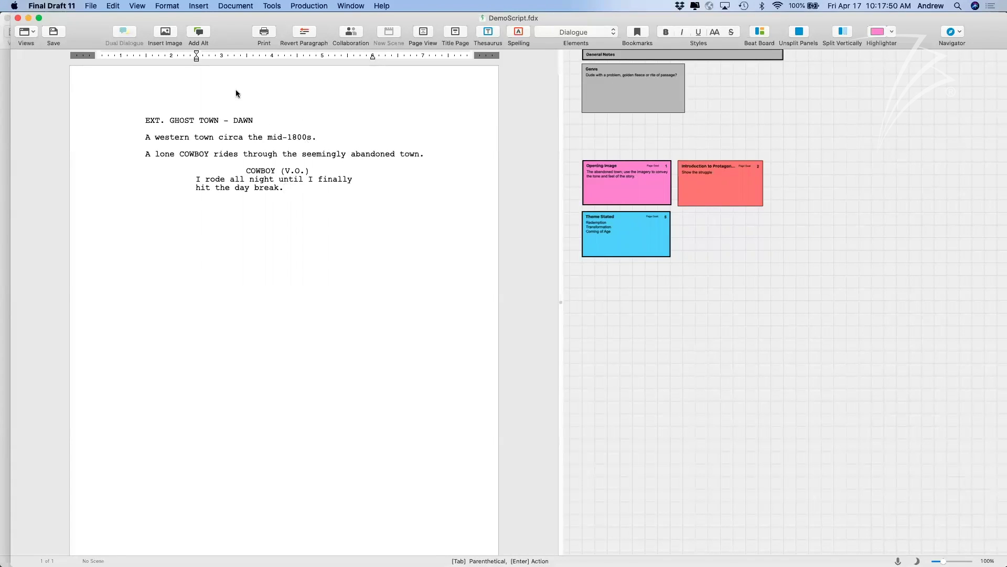
# Turn on View > Show Alts to reveal alternate-line controls.
pyautogui.click(142, 5)
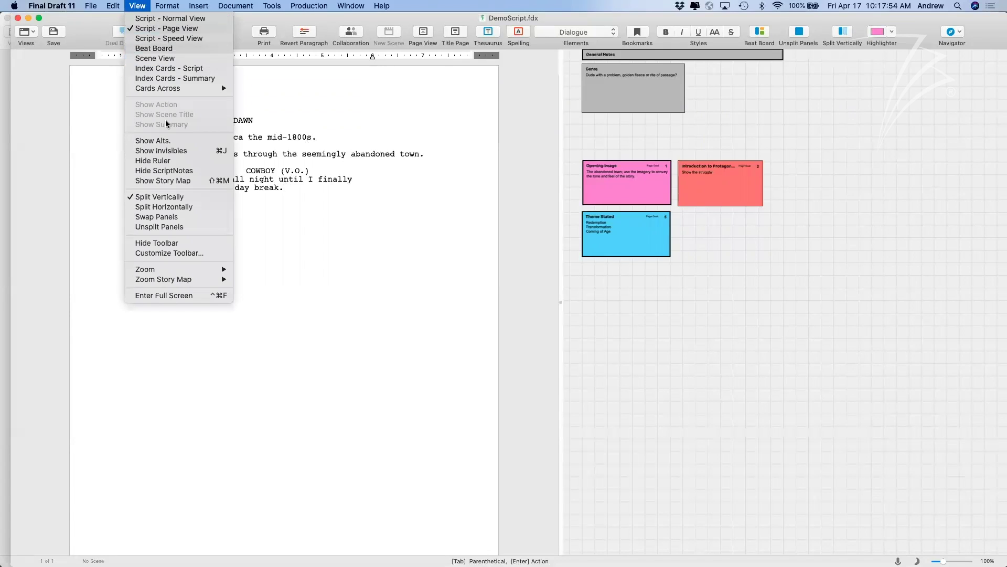
pyautogui.click(166, 141)
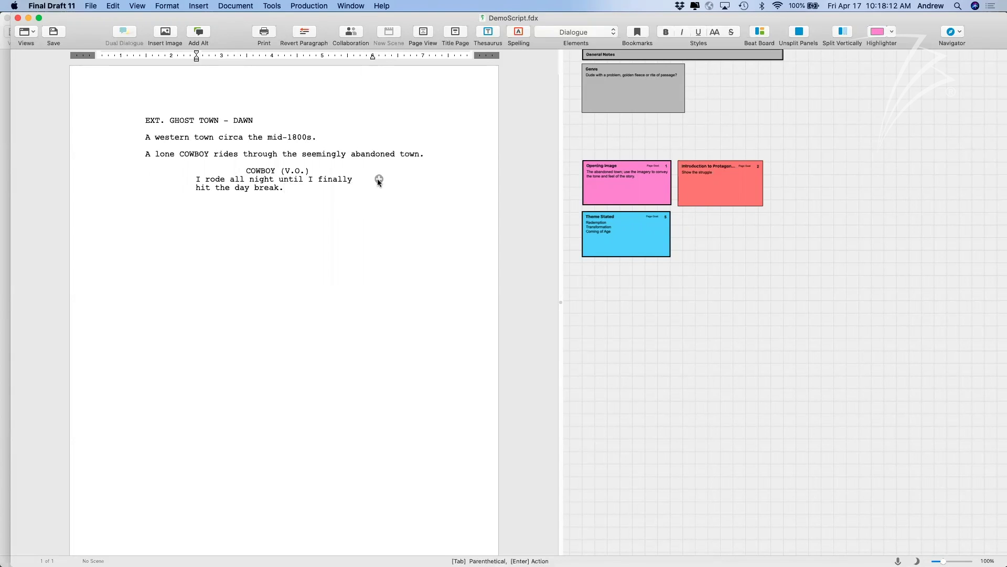
# Add alternates 'I'm gonna take my horse to the old town road.' and 'I'm tired as hell!' to the COWBOY line.
pyautogui.click(379, 180)
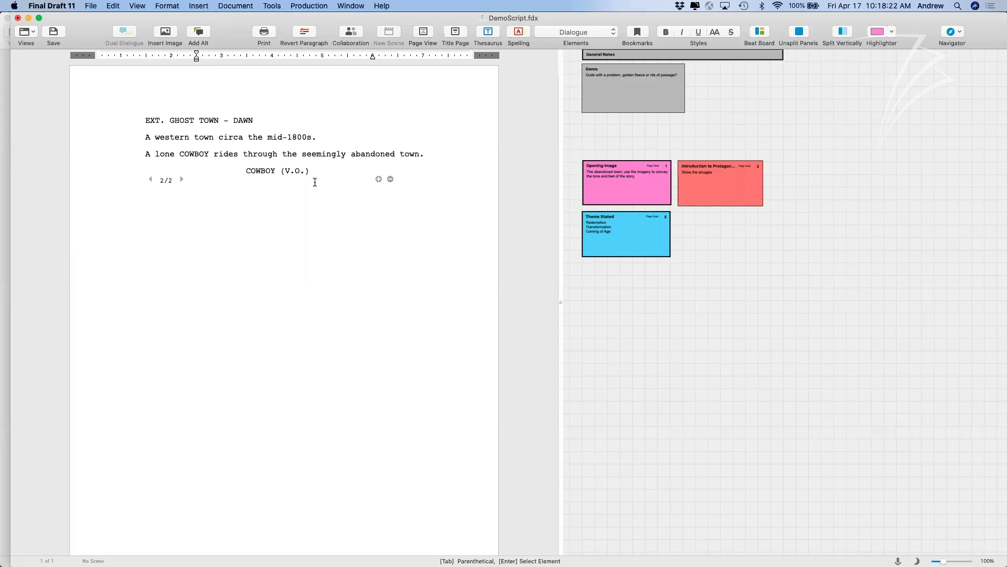
pyautogui.write("I'm gonna take my horse")
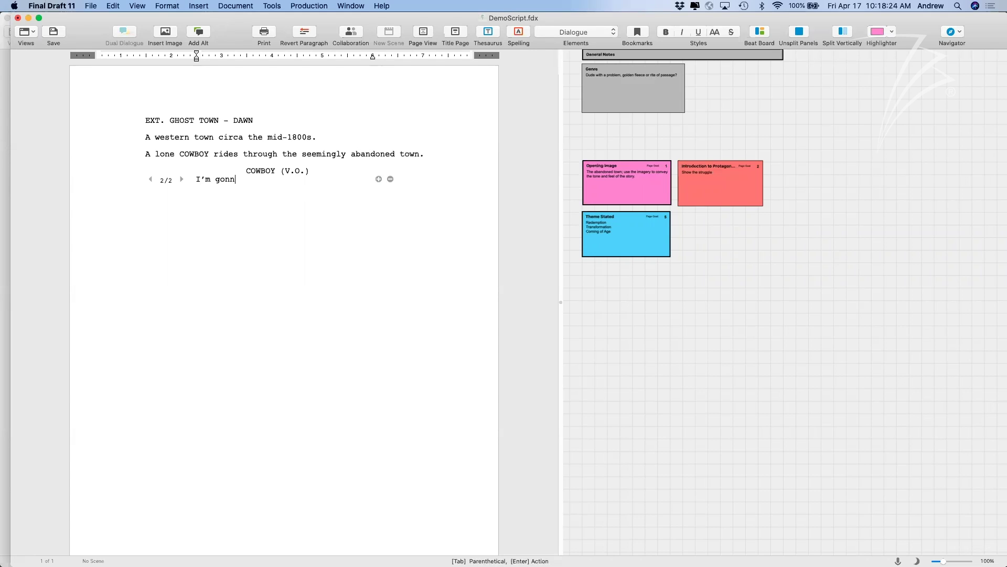
pyautogui.write(' to the old town road.')
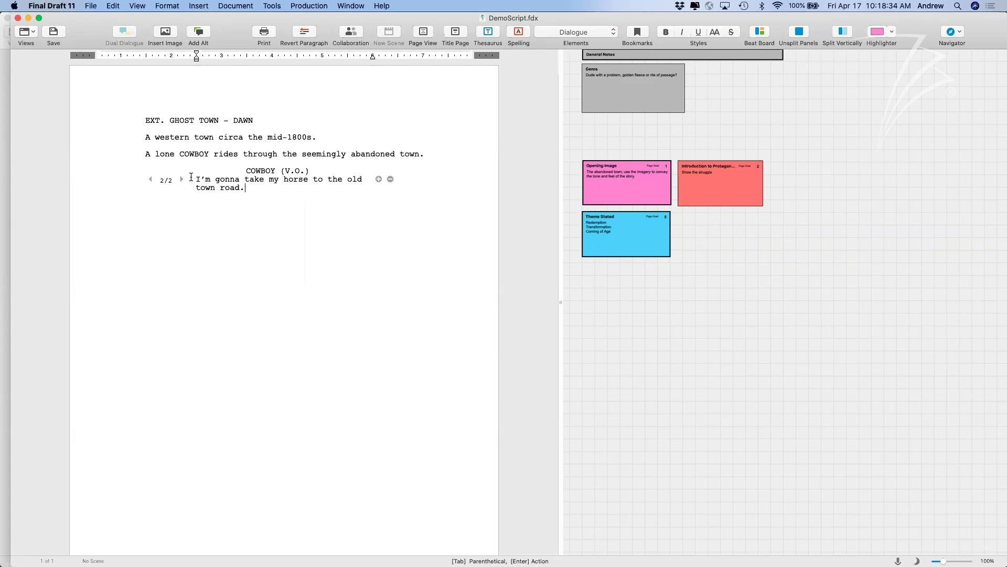
pyautogui.click(151, 179)
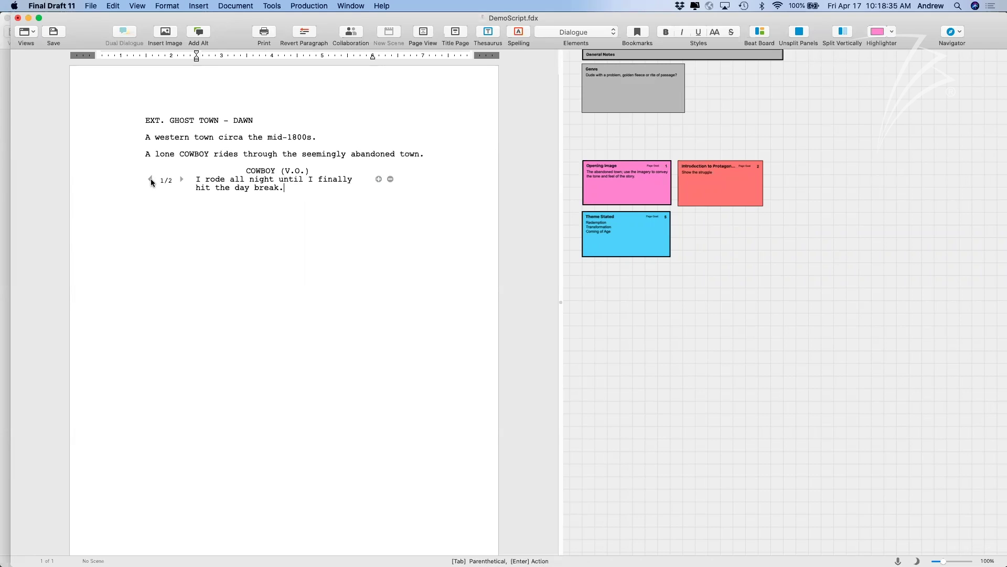
pyautogui.click(181, 178)
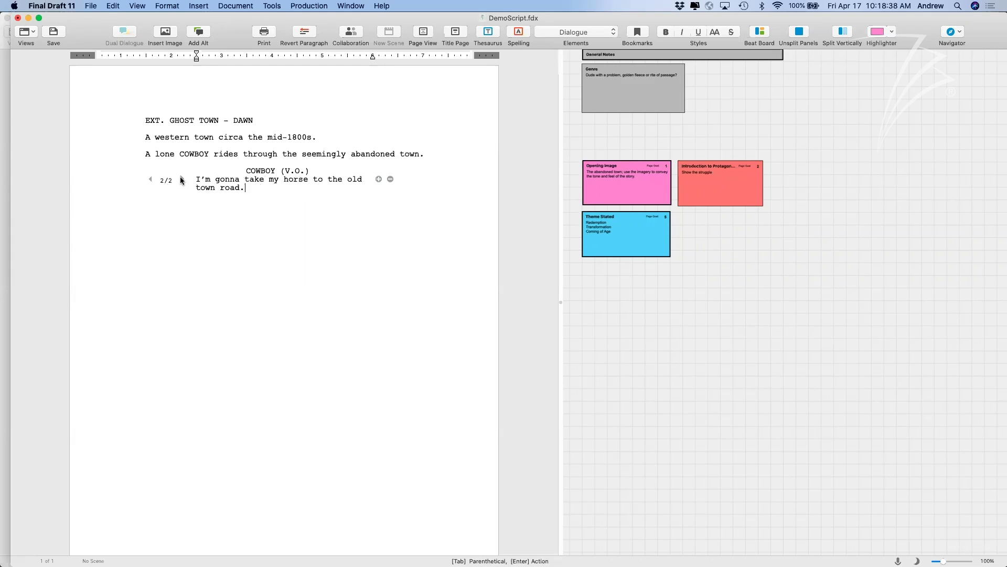
pyautogui.click(379, 179)
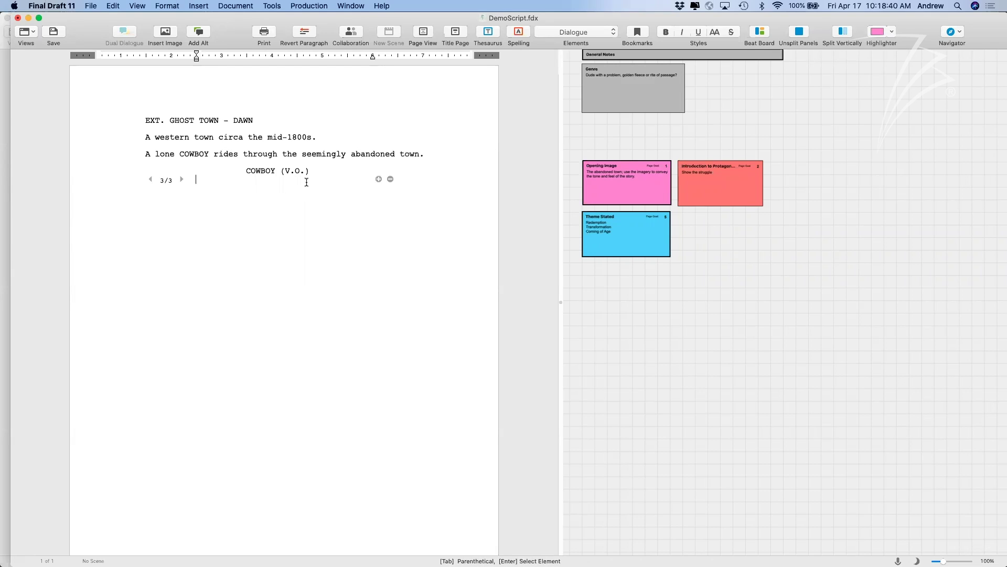
pyautogui.write("I'm tired as hell!")
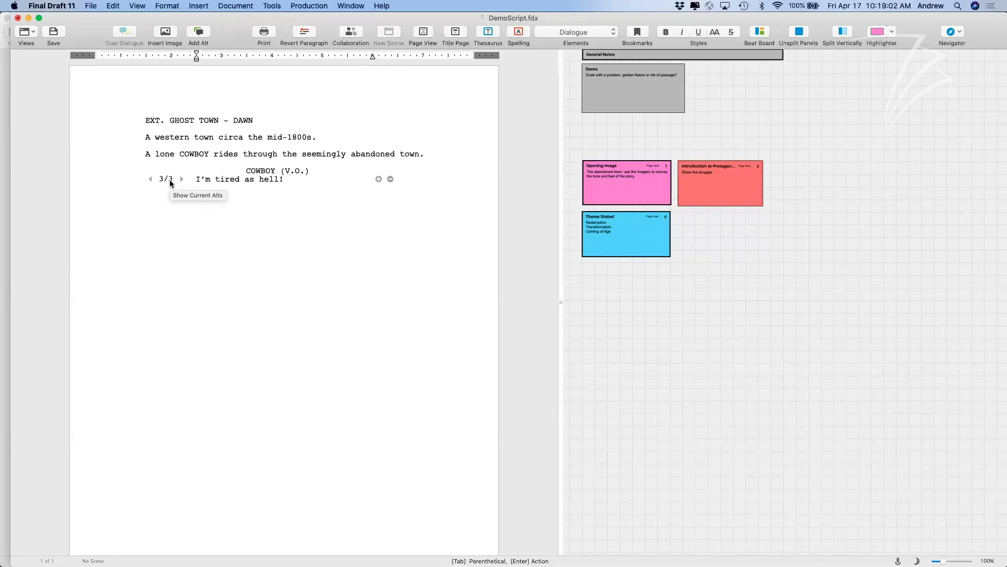
# Delete the 'I'm tired as hell!' and old-town-road alternates, keeping the original day-break line.
pyautogui.click(171, 182)
pyautogui.moveTo(231, 181); pyautogui.dragTo(245, 219)
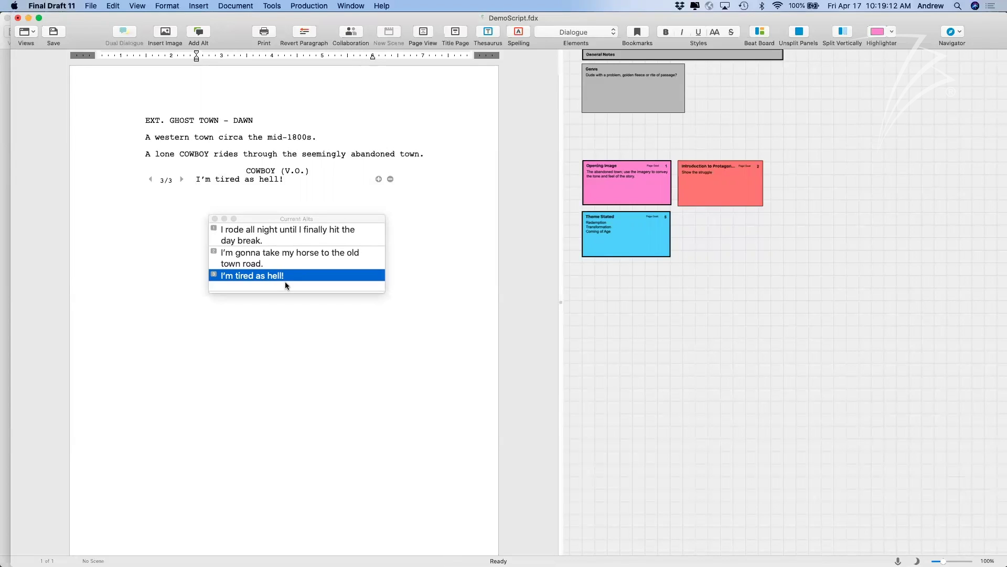
pyautogui.doubleClick(267, 235)
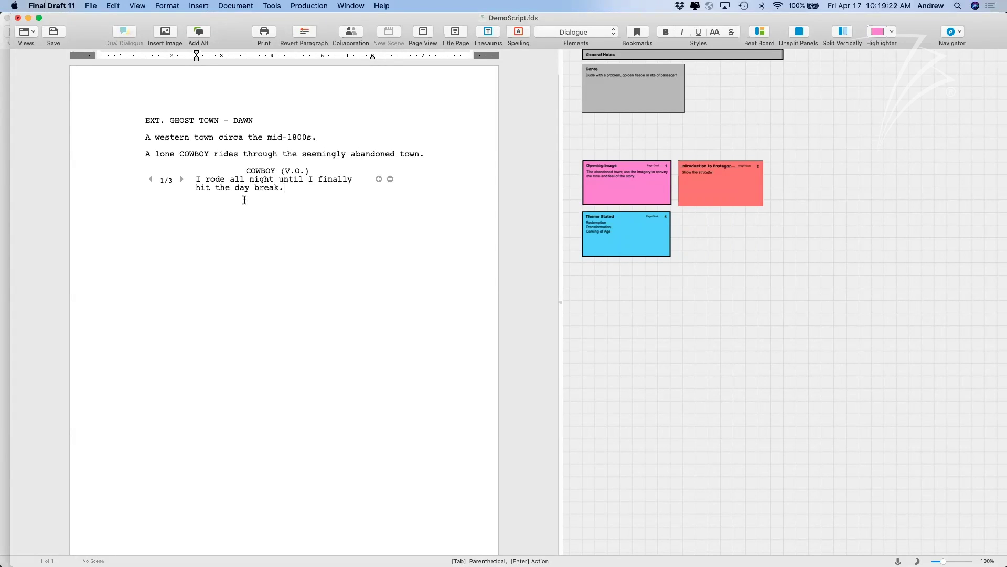
pyautogui.click(182, 180)
pyautogui.click(182, 180)
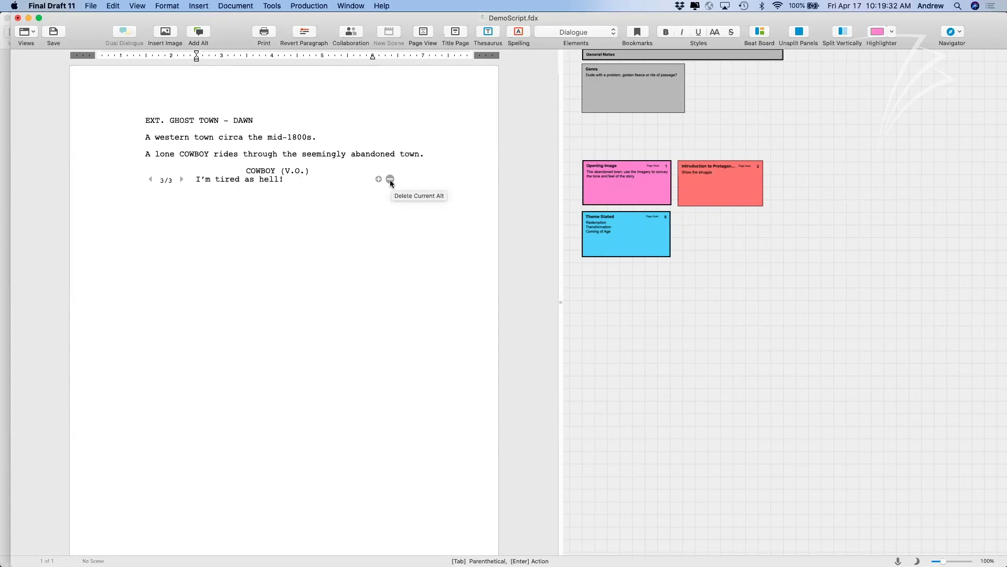
pyautogui.click(390, 180)
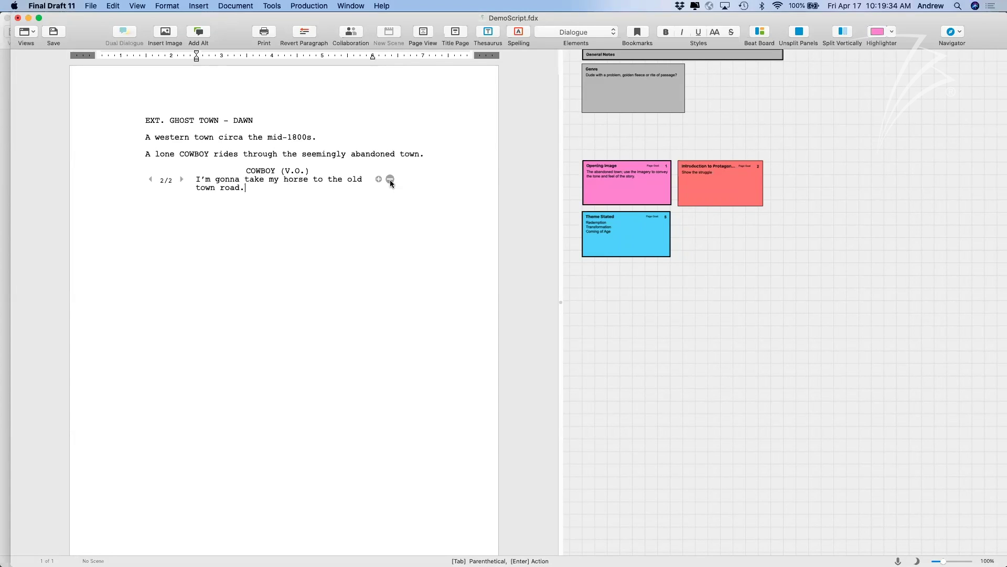
pyautogui.click(390, 180)
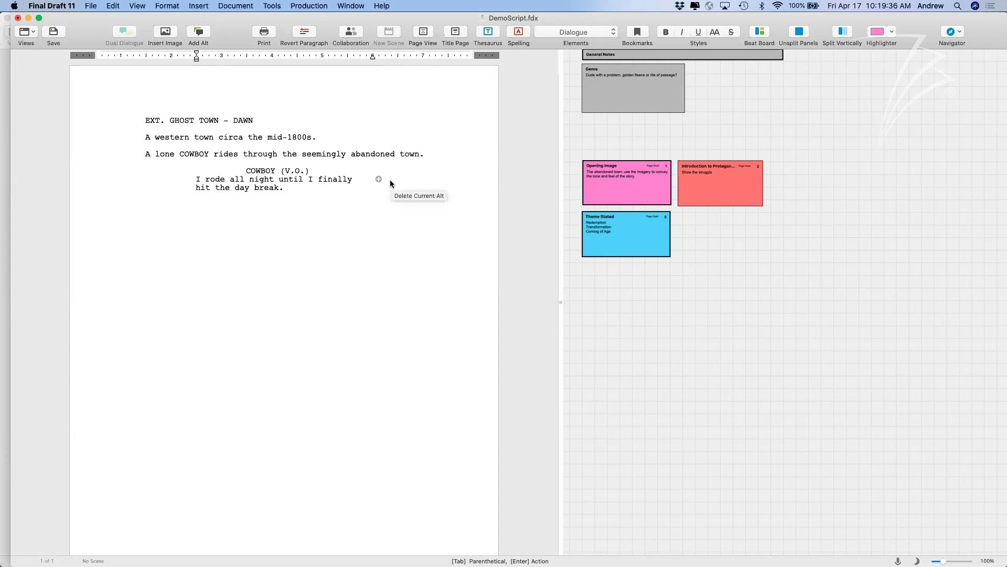
# Delete the blank Action paragraph under the COWBOY (V.O.) dialogue.
pyautogui.doubleClick(334, 193)
pyautogui.press('BackSpace')
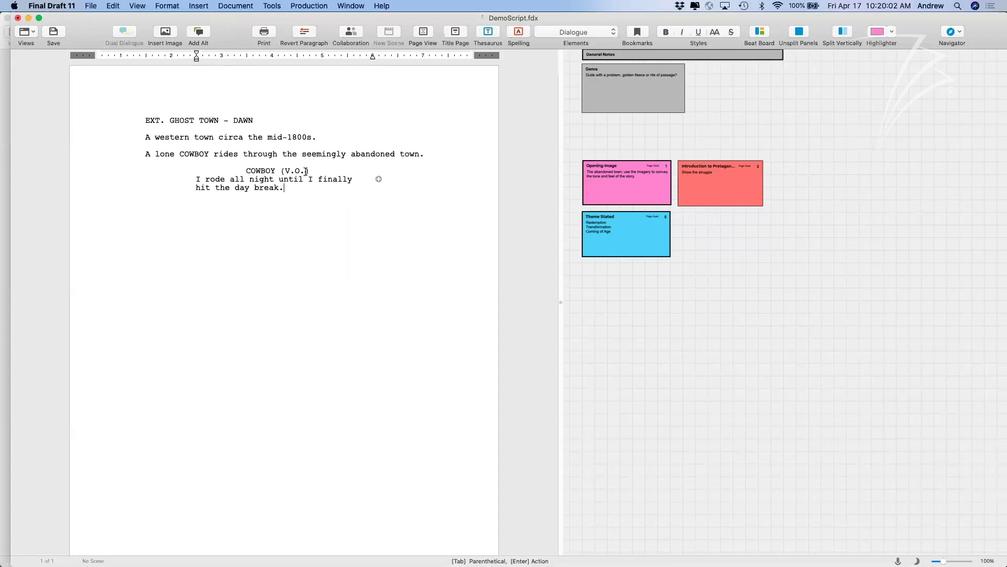
# Host a collaboration session for DemoScript.fdx, entering the host's name.
pyautogui.doubleClick(245, 34)
pyautogui.doubleClick(245, 19)
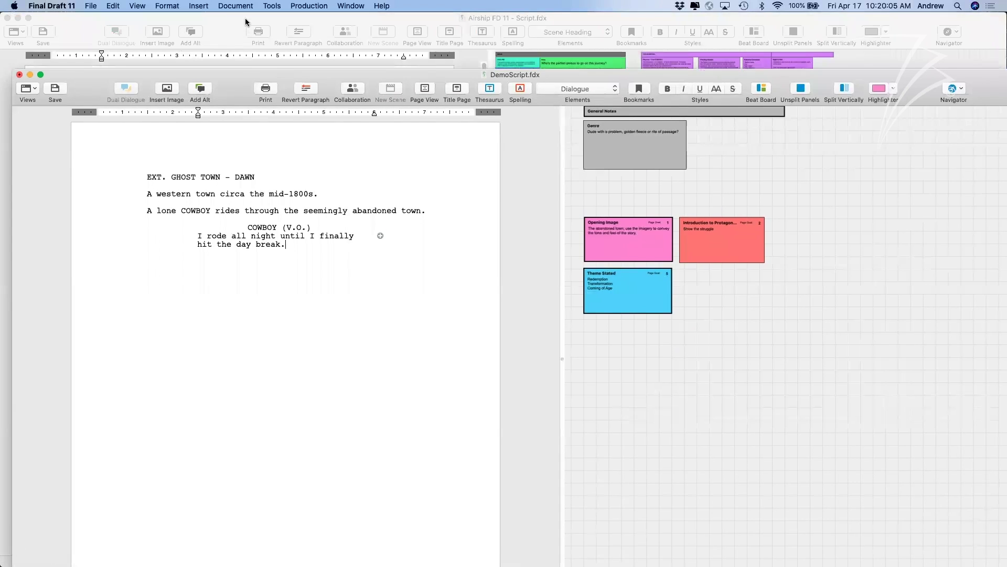
pyautogui.click(352, 34)
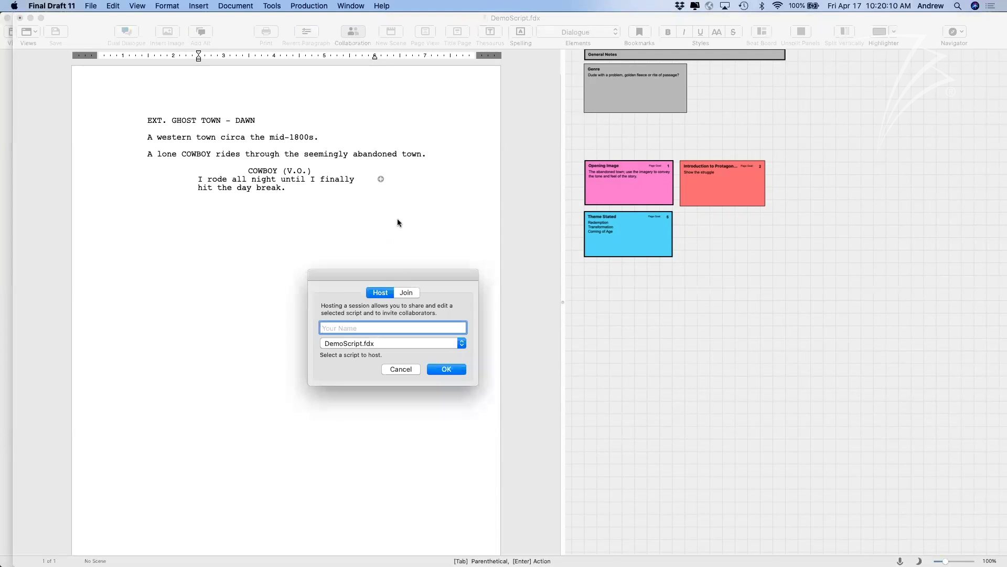
pyautogui.moveTo(389, 274); pyautogui.dragTo(391, 227)
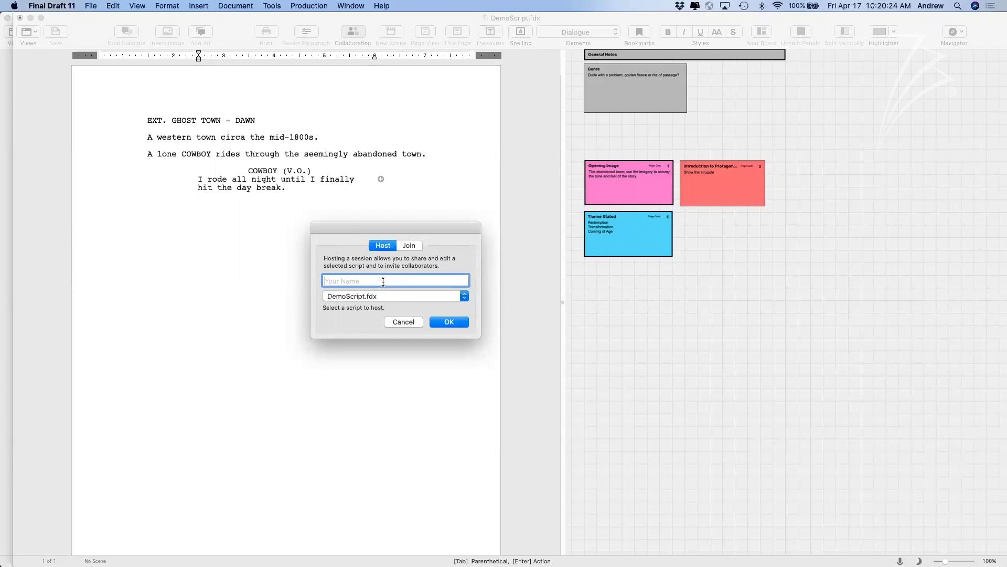
pyautogui.write('Andrew')
pyautogui.click(442, 323)
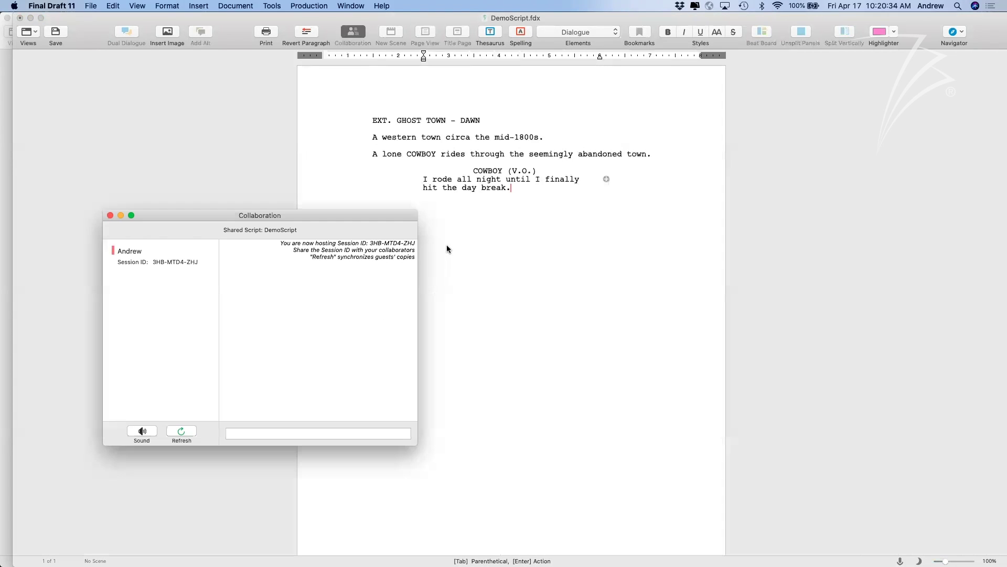
# Move the Collaboration window over the script and select the Session ID text.
pyautogui.moveTo(316, 221); pyautogui.dragTo(540, 215)
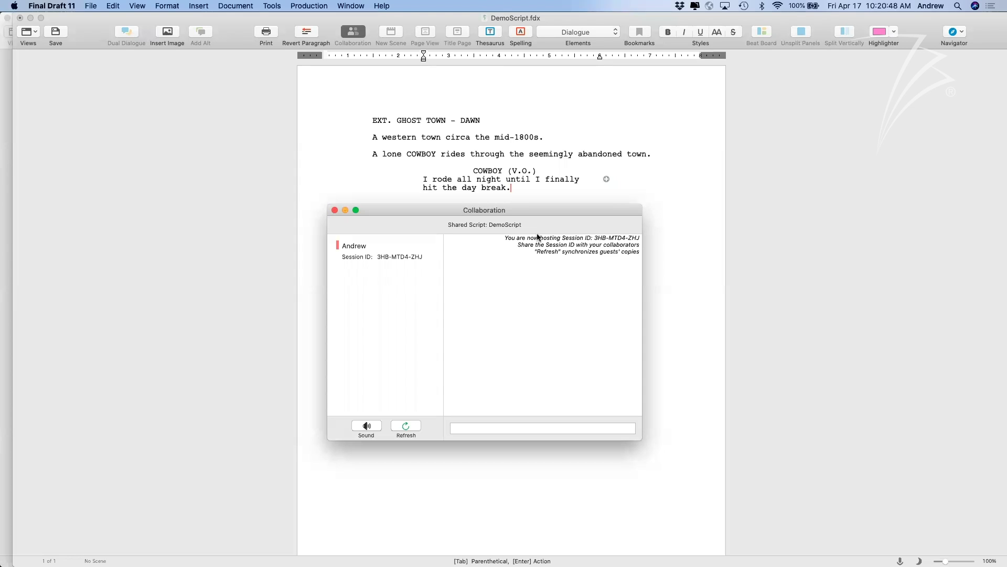
pyautogui.moveTo(424, 257); pyautogui.dragTo(377, 259)
pyautogui.click(426, 275)
pyautogui.moveTo(424, 256); pyautogui.dragTo(377, 259)
pyautogui.click(377, 259)
pyautogui.moveTo(377, 256); pyautogui.dragTo(425, 257)
pyautogui.moveTo(475, 205); pyautogui.dragTo(473, 213)
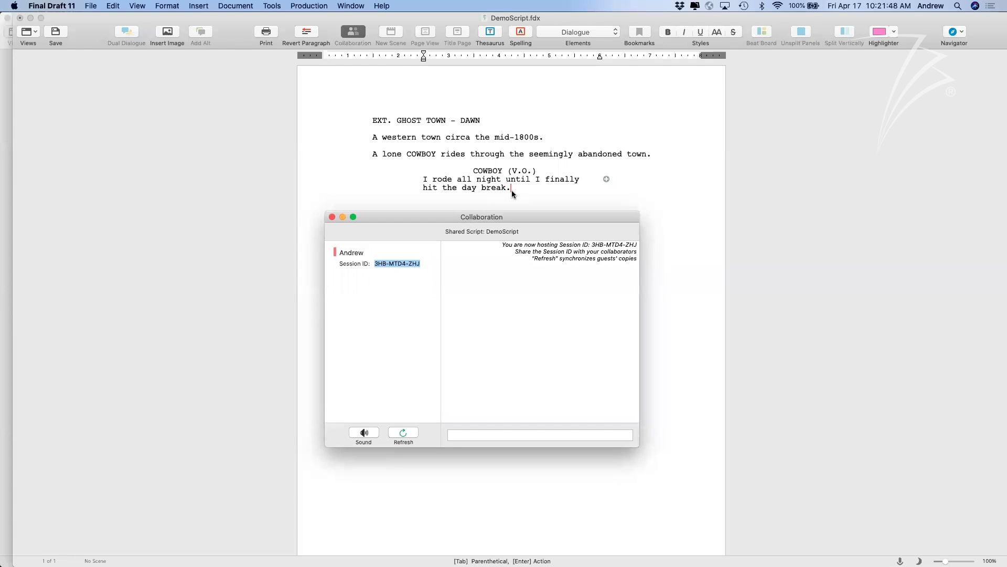
pyautogui.click(515, 189)
pyautogui.click(487, 216)
pyautogui.click(331, 217)
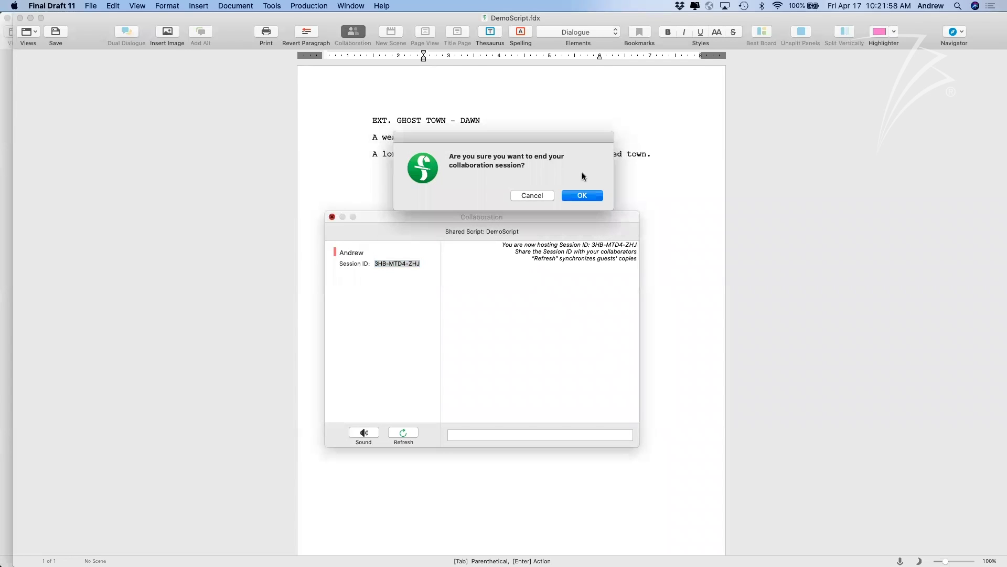
pyautogui.click(572, 193)
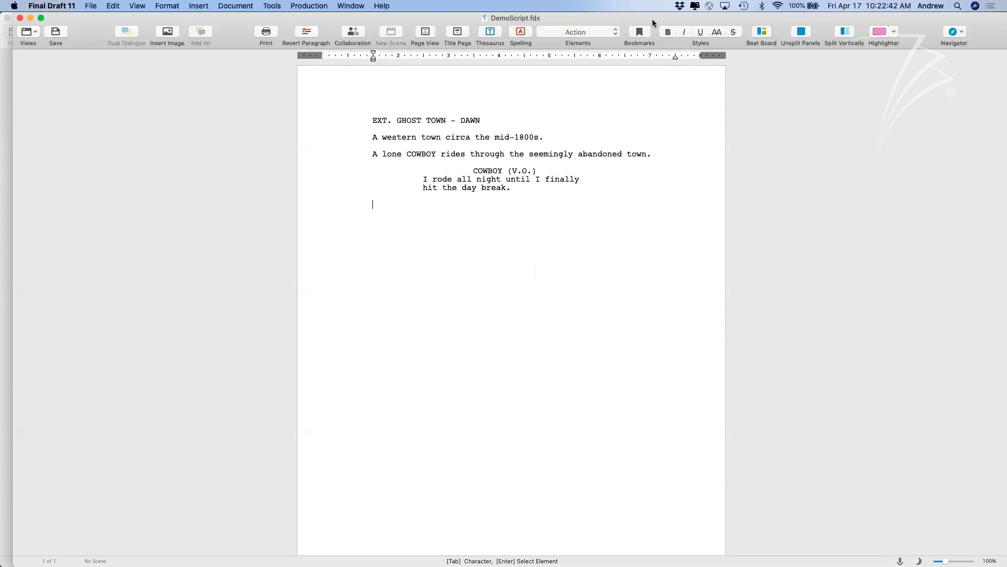
pyautogui.moveTo(656, 20); pyautogui.dragTo(657, 32)
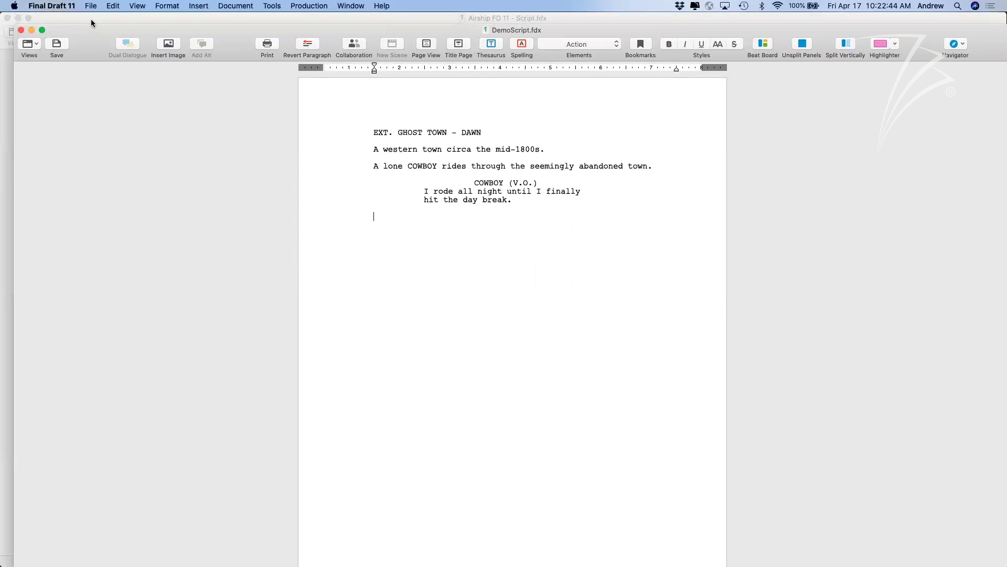
pyautogui.click(31, 30)
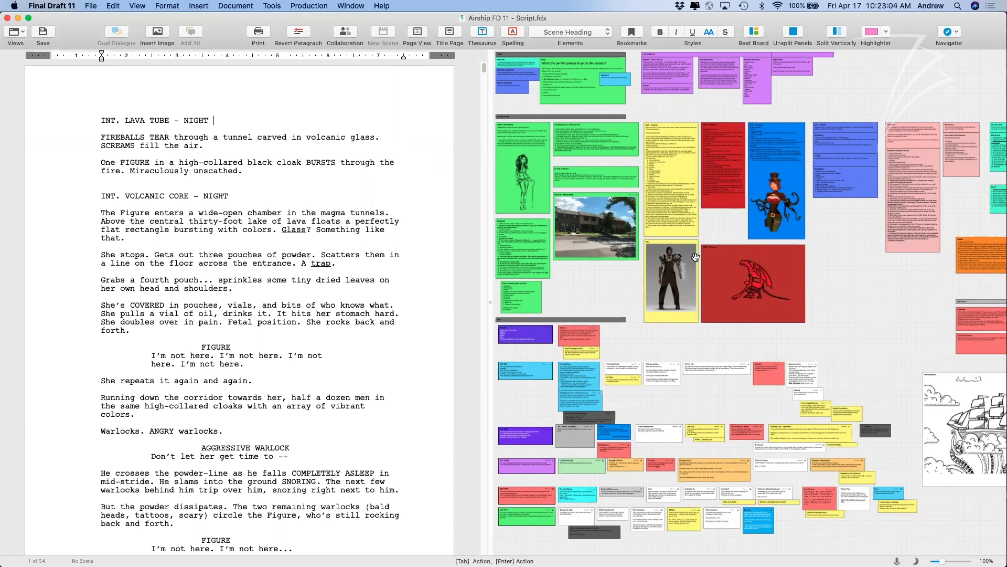
pyautogui.click(848, 305)
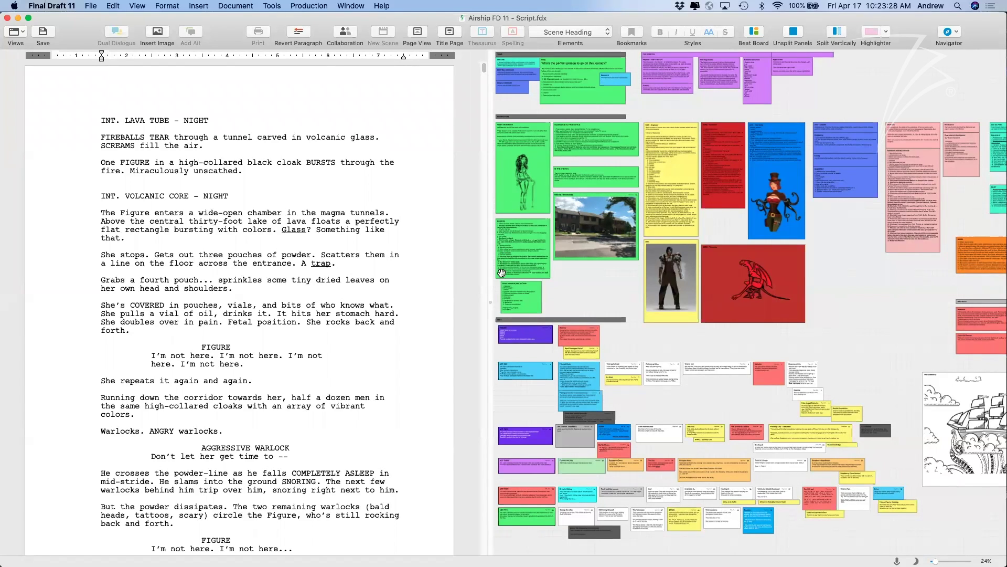
pyautogui.click(485, 299)
pyautogui.moveTo(491, 299); pyautogui.dragTo(488, 299)
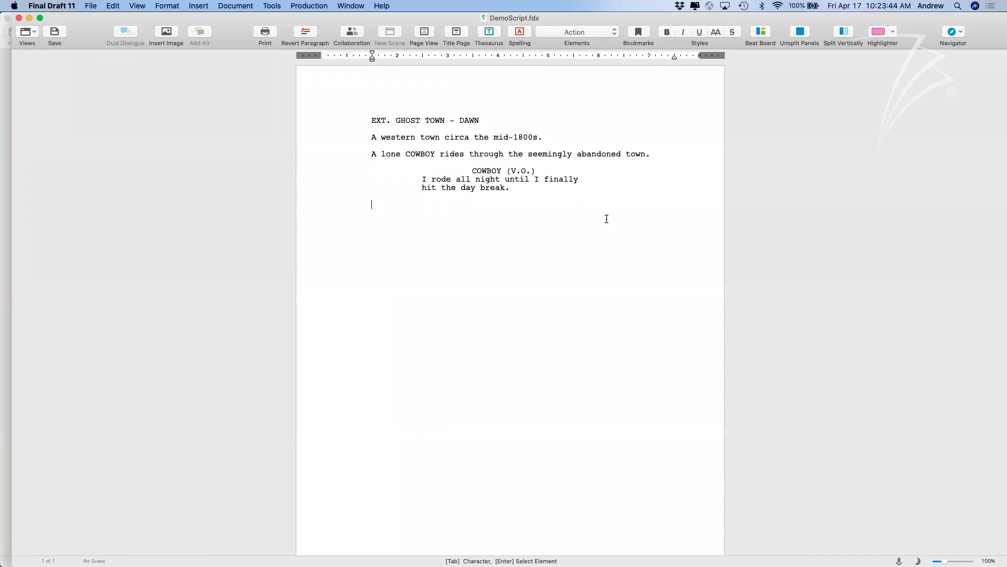
pyautogui.moveTo(605, 15); pyautogui.dragTo(603, 45)
pyautogui.moveTo(575, 232); pyautogui.dragTo(608, 366)
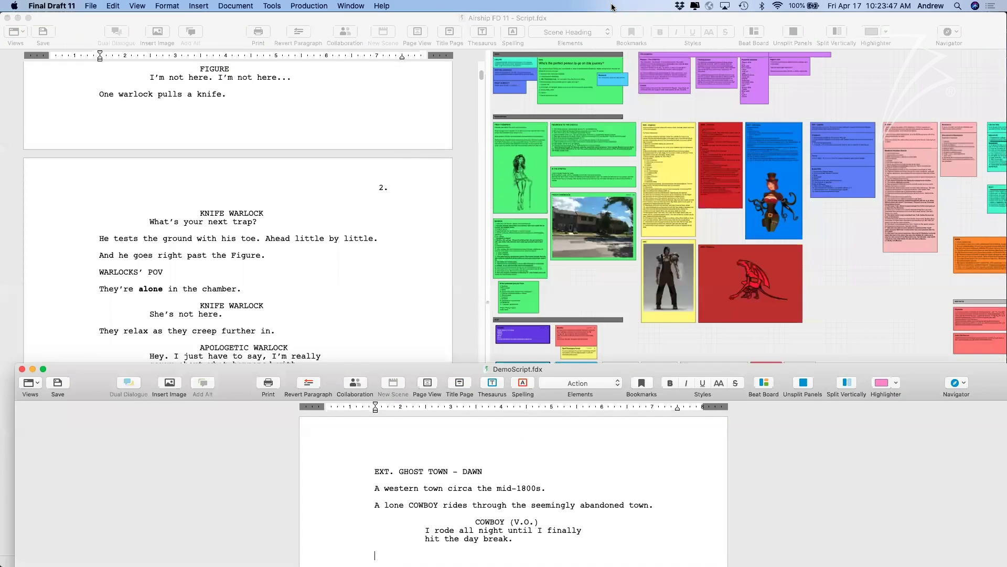
pyautogui.moveTo(612, 7); pyautogui.dragTo(461, 18)
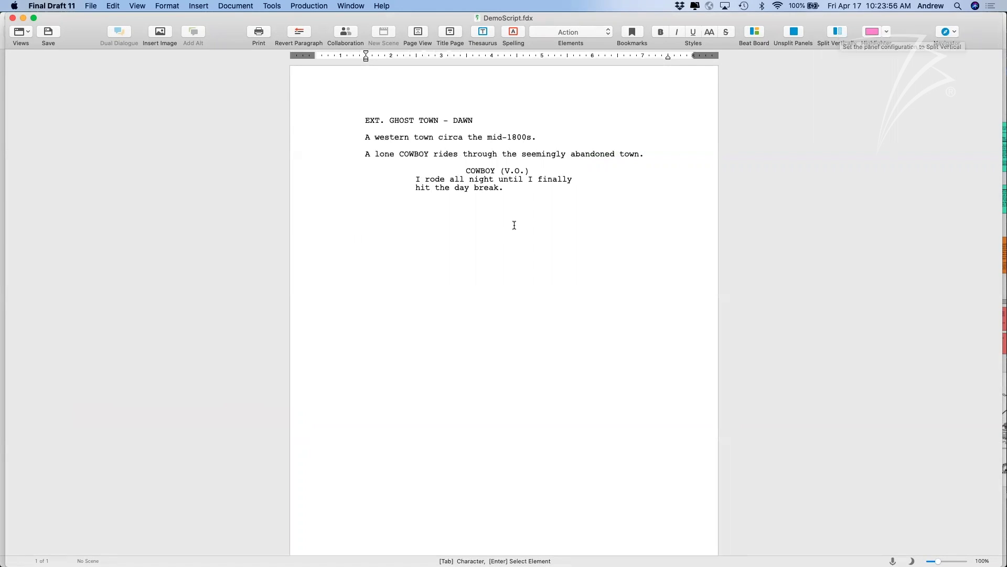
# Split the DemoScript.fdx view vertically into two side-by-side panels.
pyautogui.click(138, 5)
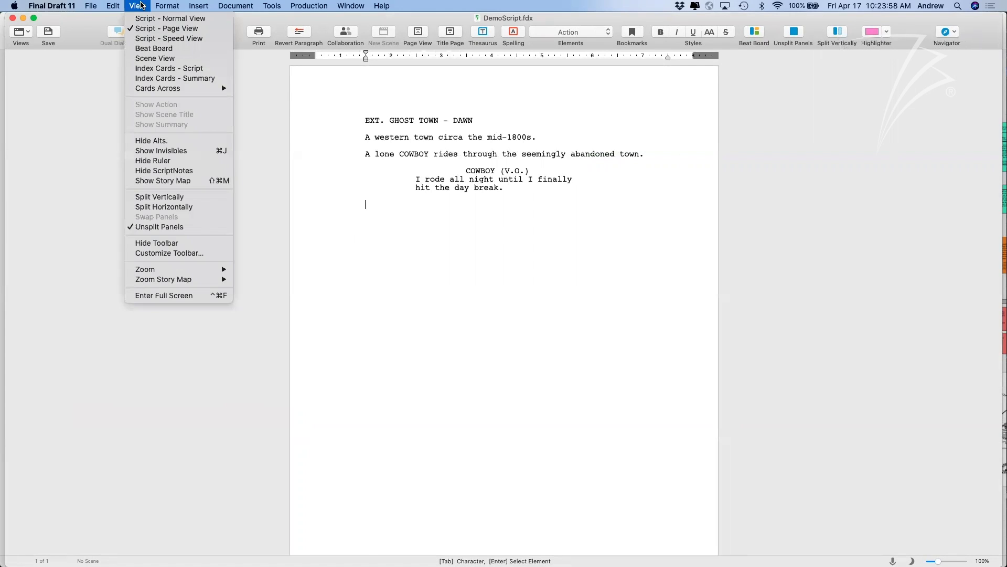
pyautogui.click(160, 197)
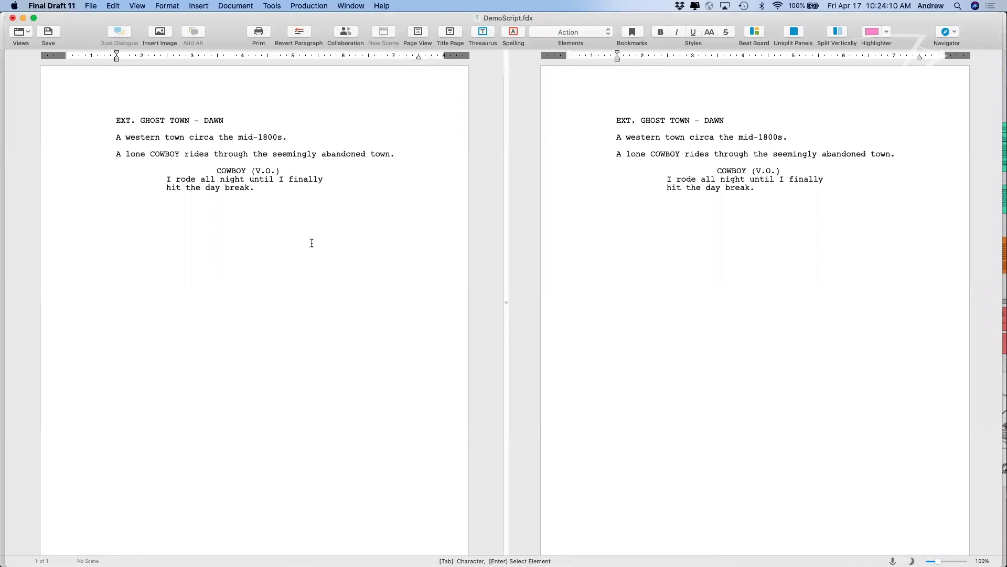
pyautogui.click(128, 6)
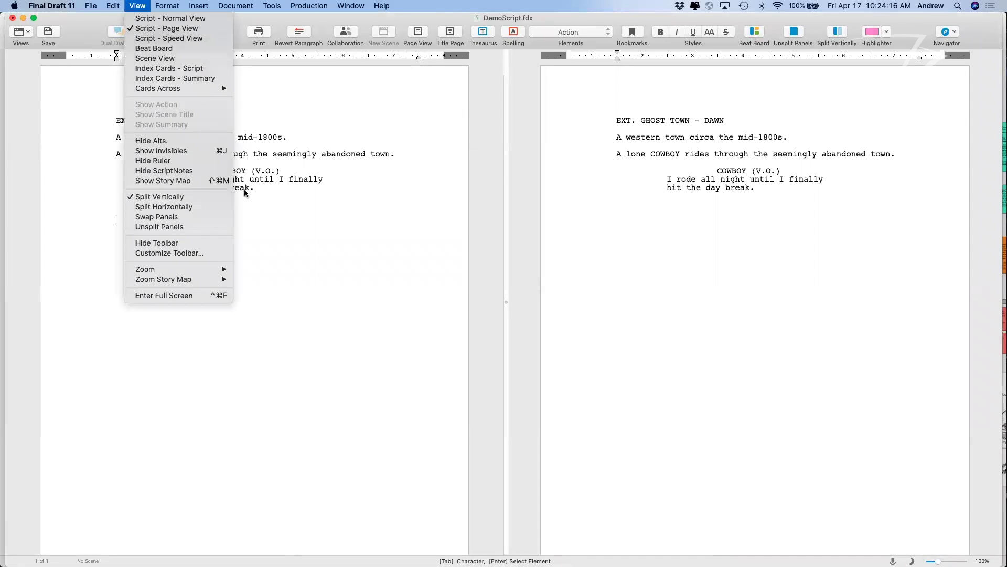
pyautogui.click(391, 167)
pyautogui.click(138, 5)
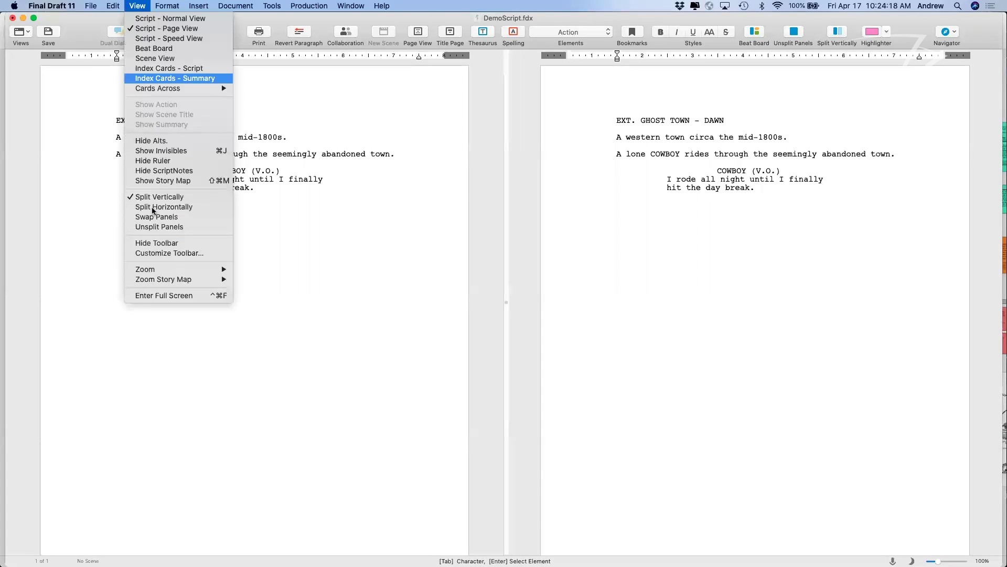
pyautogui.click(348, 207)
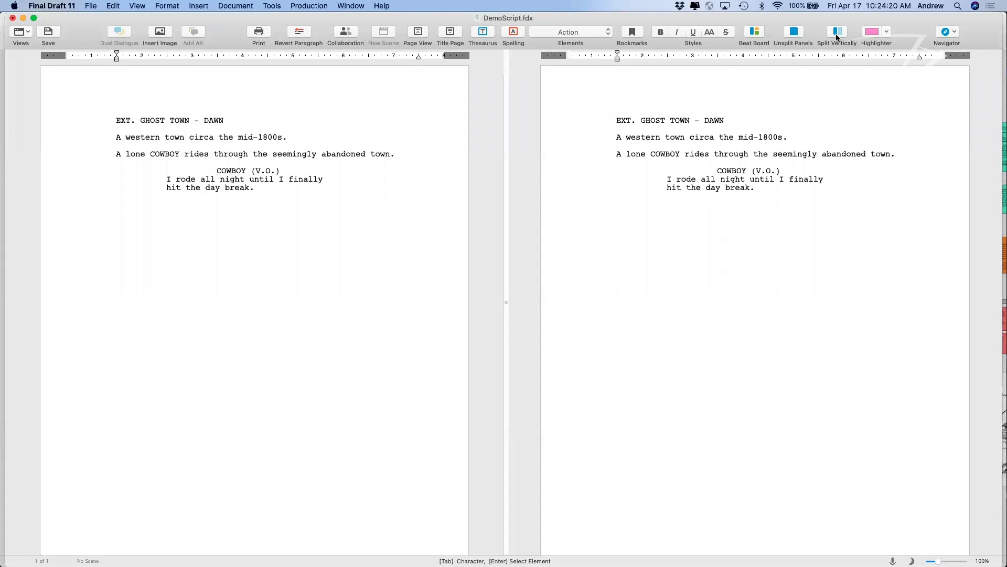
# Add a new empty Action line after the dialogue in the right panel.
pyautogui.click(709, 182)
pyautogui.press('Return')
pyautogui.click(592, 207)
# Display the coloured Beat Board in the right panel, keeping the GHOST TOWN script on the left.
pyautogui.click(755, 33)
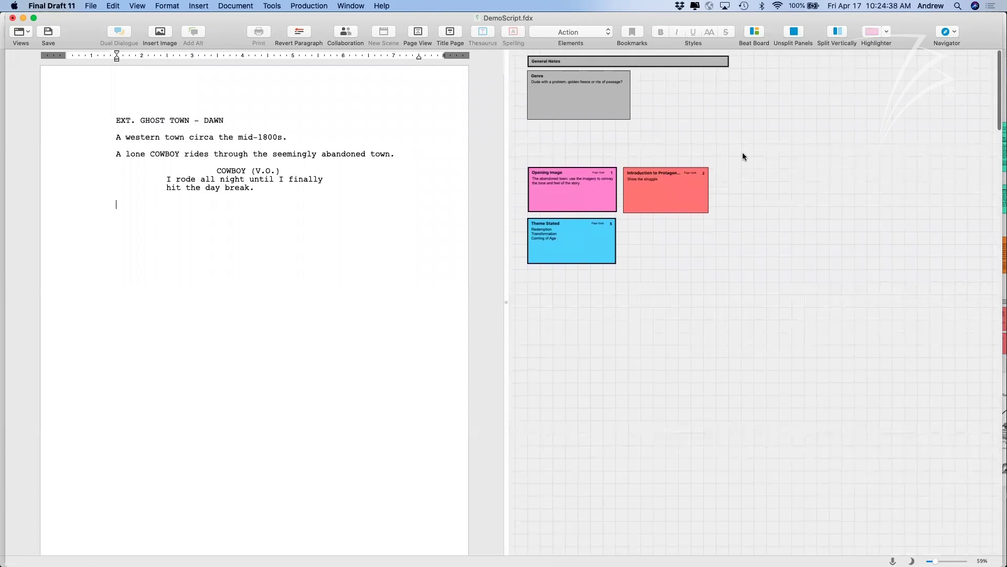
pyautogui.scroll(3, 750, 138)
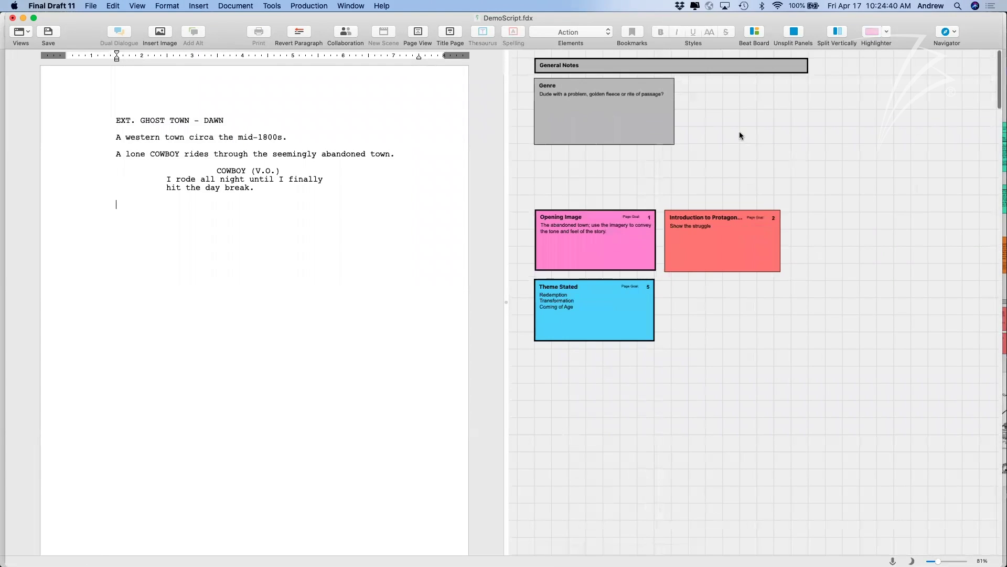
pyautogui.click(417, 226)
pyautogui.click(690, 185)
pyautogui.click(231, 5)
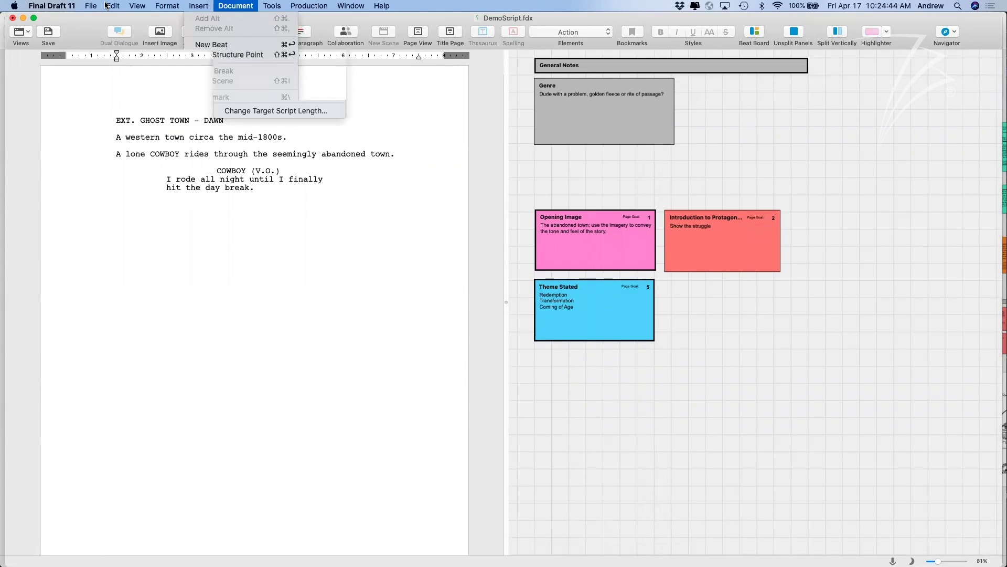
pyautogui.moveTo(142, 10)
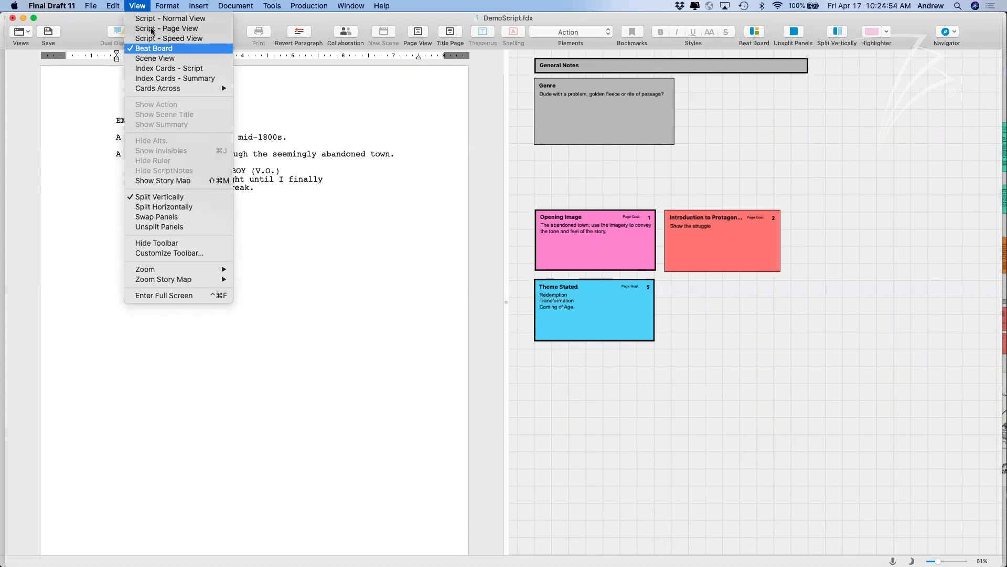
pyautogui.click(742, 201)
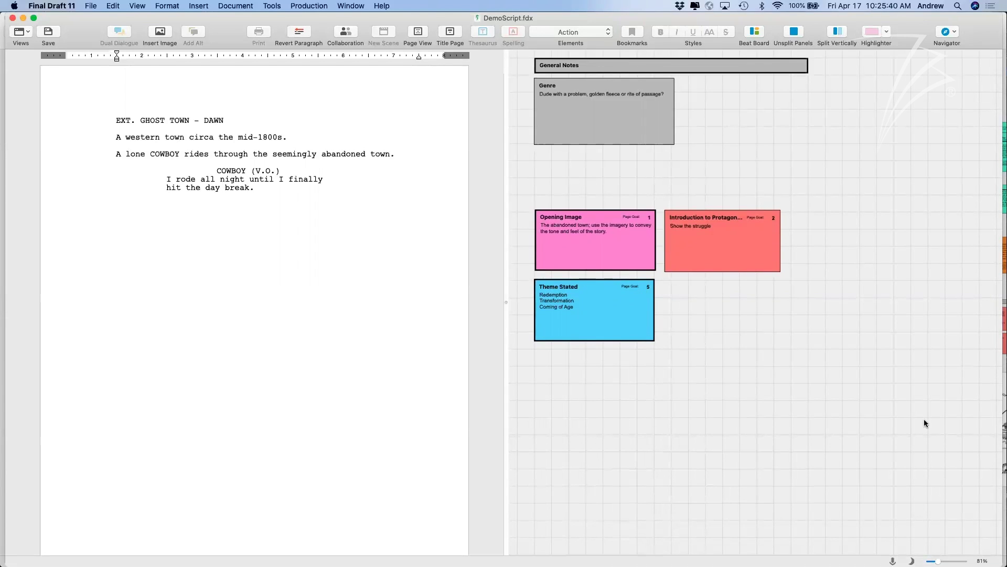
# Zoom the Beat Board cards to about 111% and inspect the Introduction to Protagonist card.
pyautogui.moveTo(938, 561); pyautogui.dragTo(942, 560)
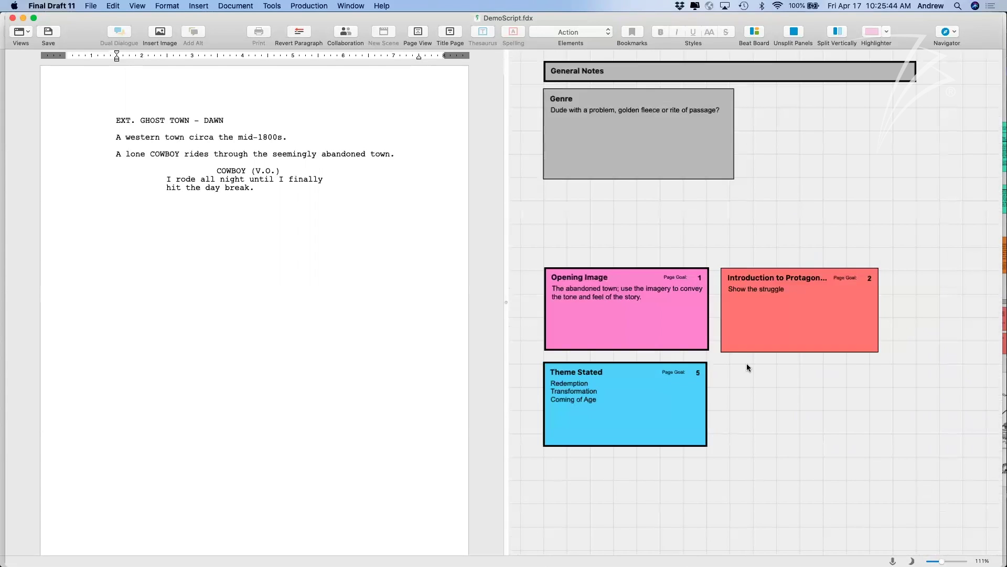
pyautogui.scroll(1, 611, 299)
pyautogui.scroll(-1, 611, 299)
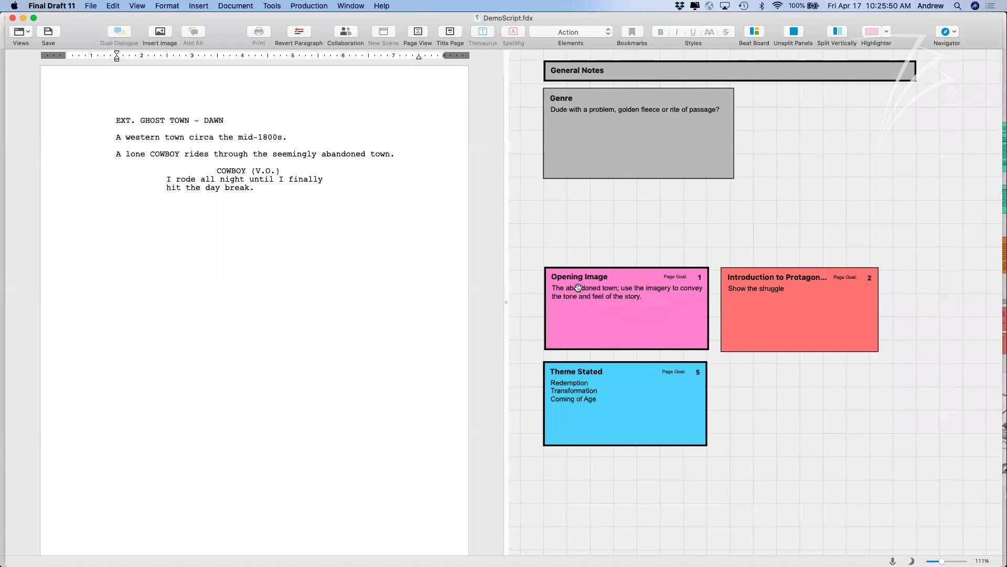
pyautogui.click(730, 288)
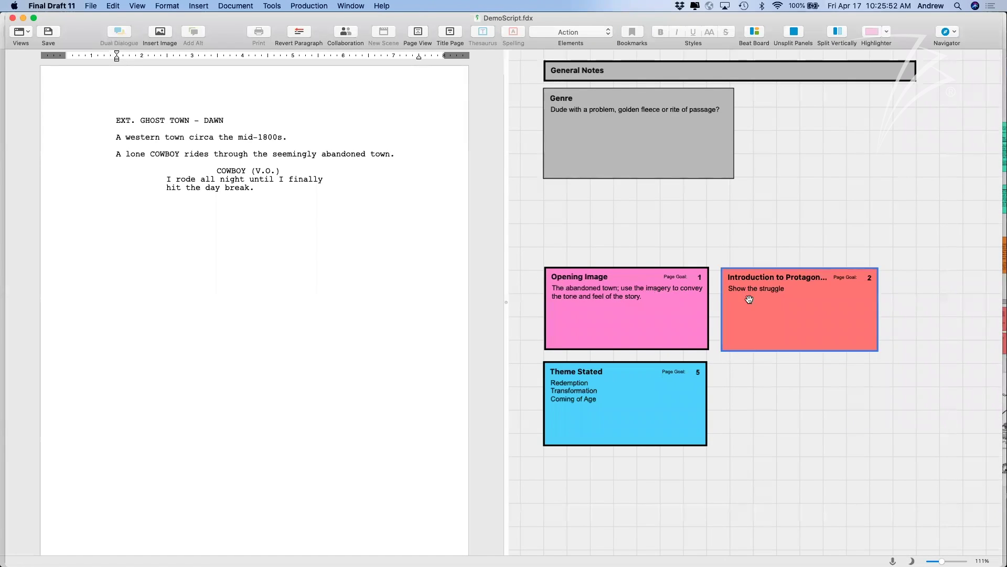
pyautogui.click(791, 376)
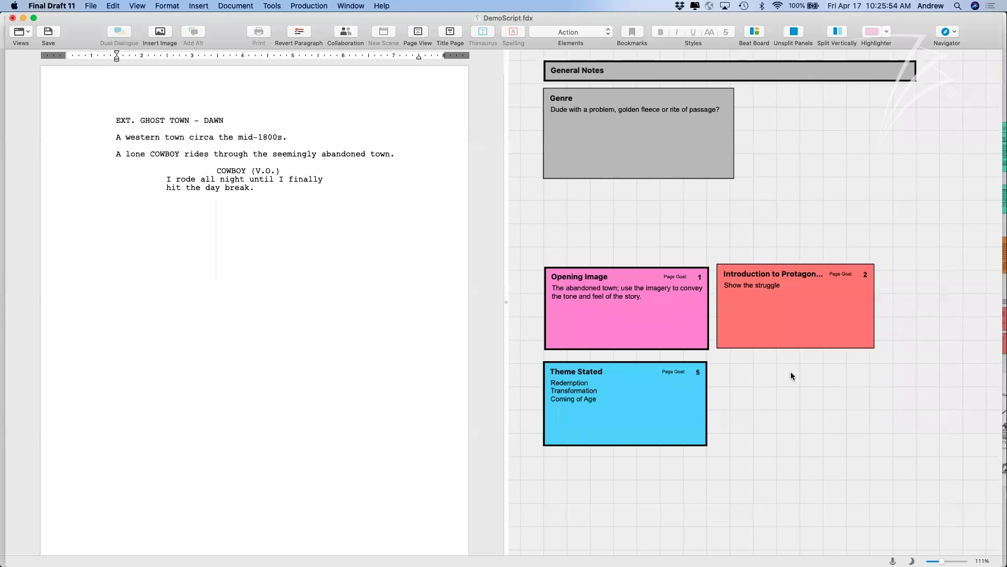
pyautogui.click(787, 326)
pyautogui.click(813, 379)
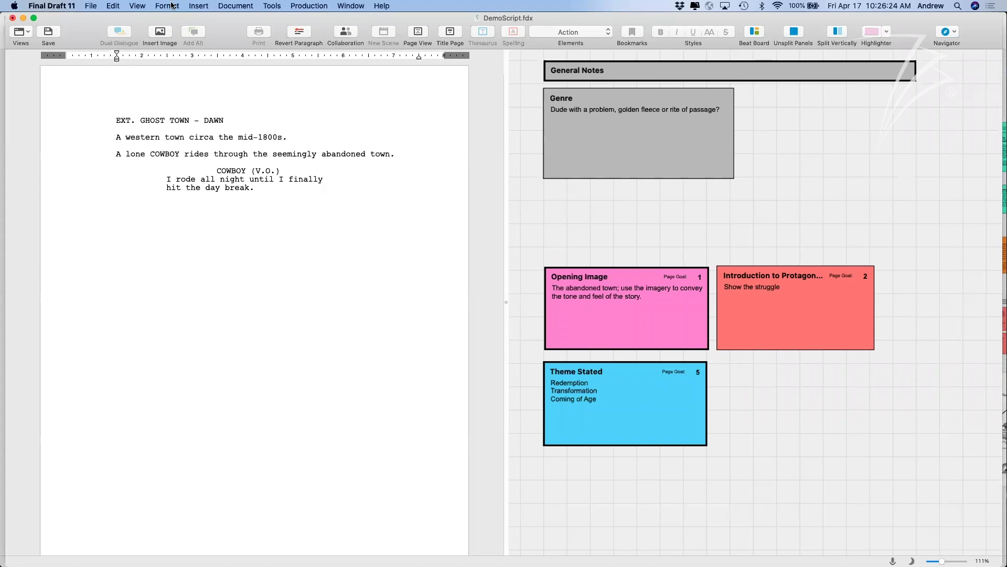
pyautogui.click(136, 6)
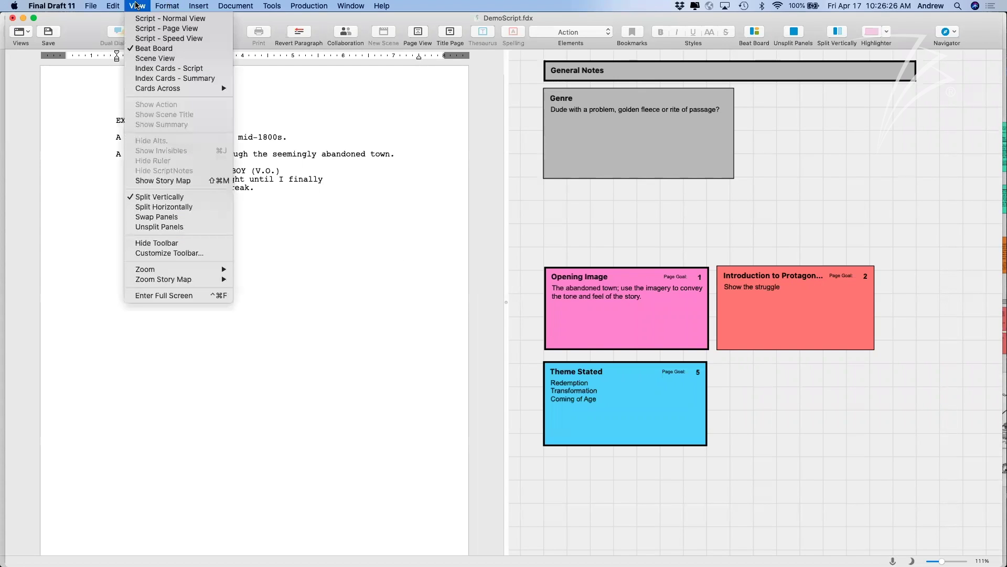
# Show the Story Map timeline and zoom its ruler so the page markers spread out.
pyautogui.click(177, 180)
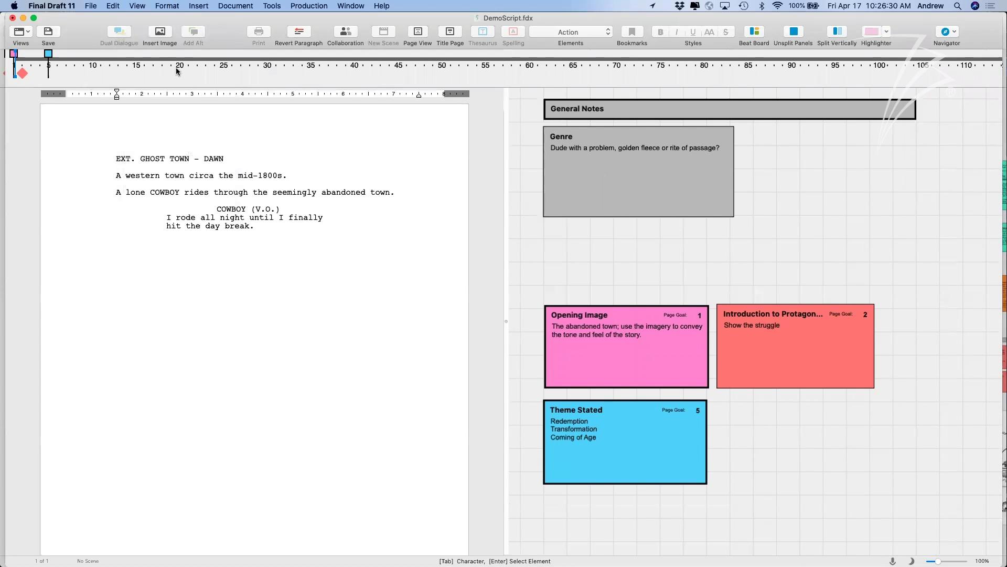
pyautogui.scroll(3, 43, 73)
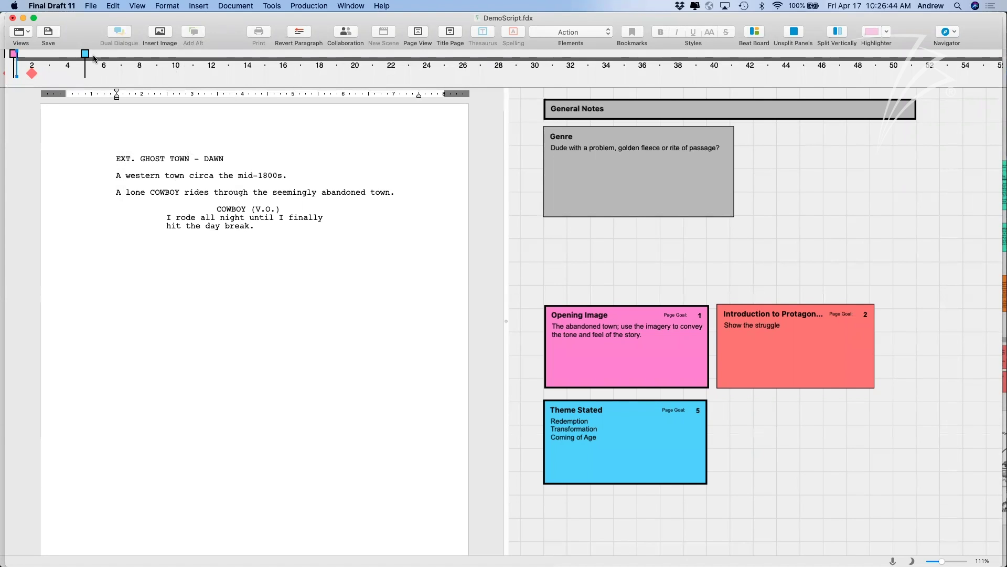
pyautogui.scroll(5, 41, 67)
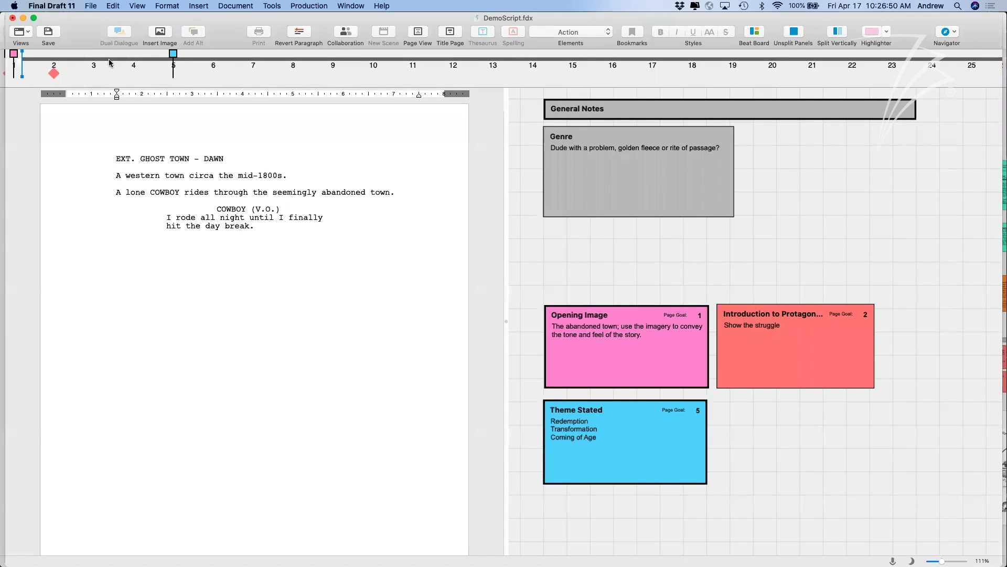
pyautogui.moveTo(174, 56)
pyautogui.rightClick(724, 409)
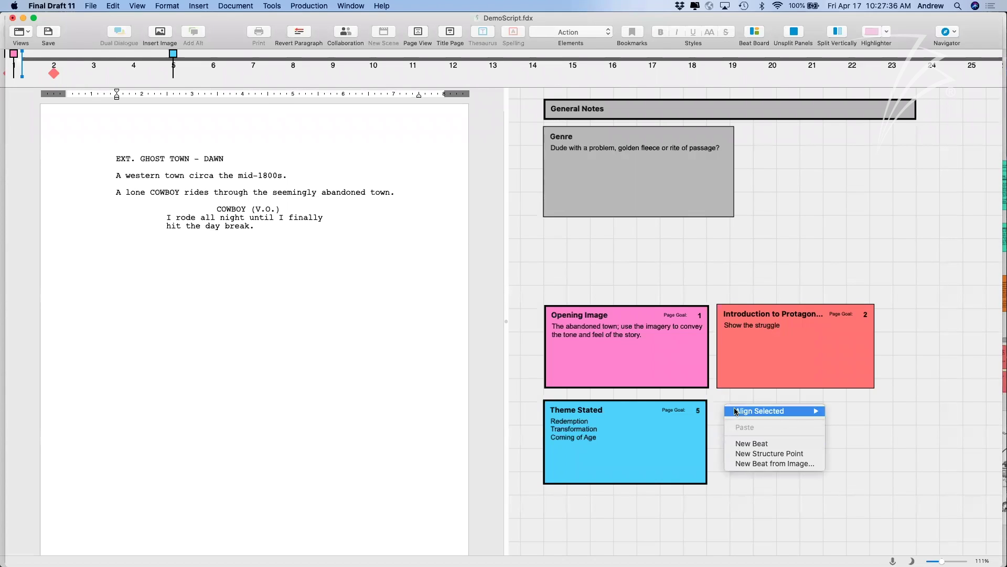
pyautogui.click(747, 441)
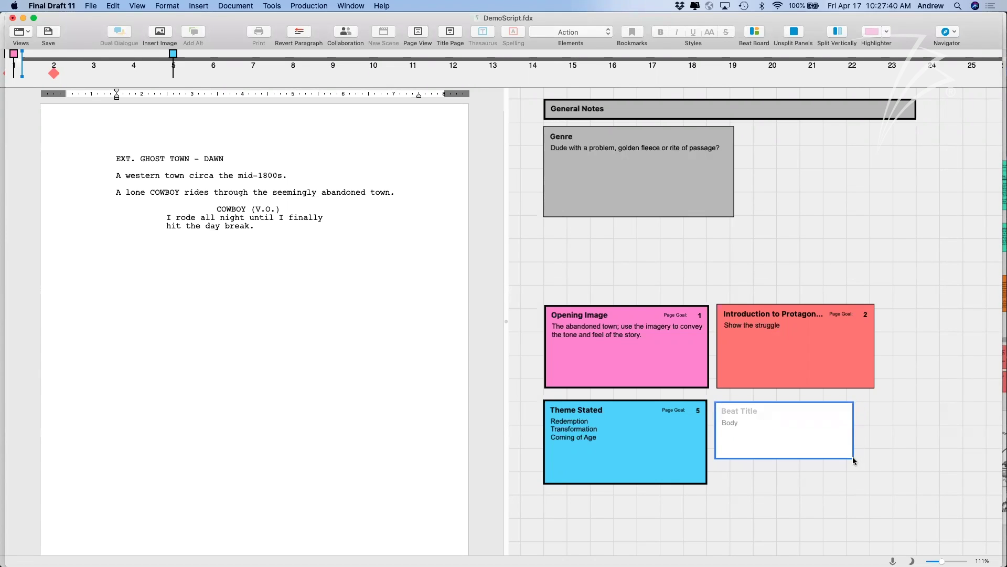
pyautogui.moveTo(852, 458); pyautogui.dragTo(874, 485)
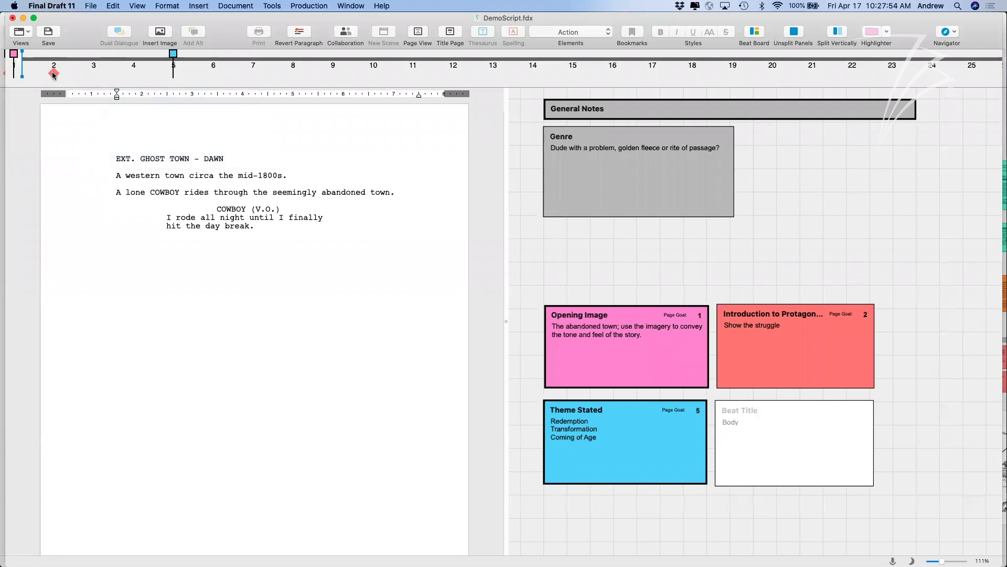
pyautogui.moveTo(54, 74)
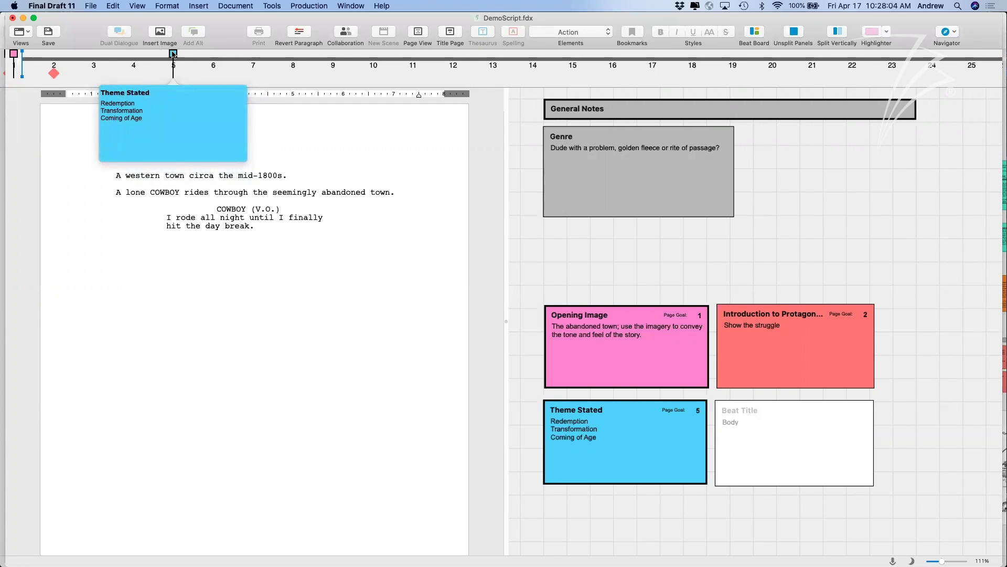
pyautogui.click(173, 54)
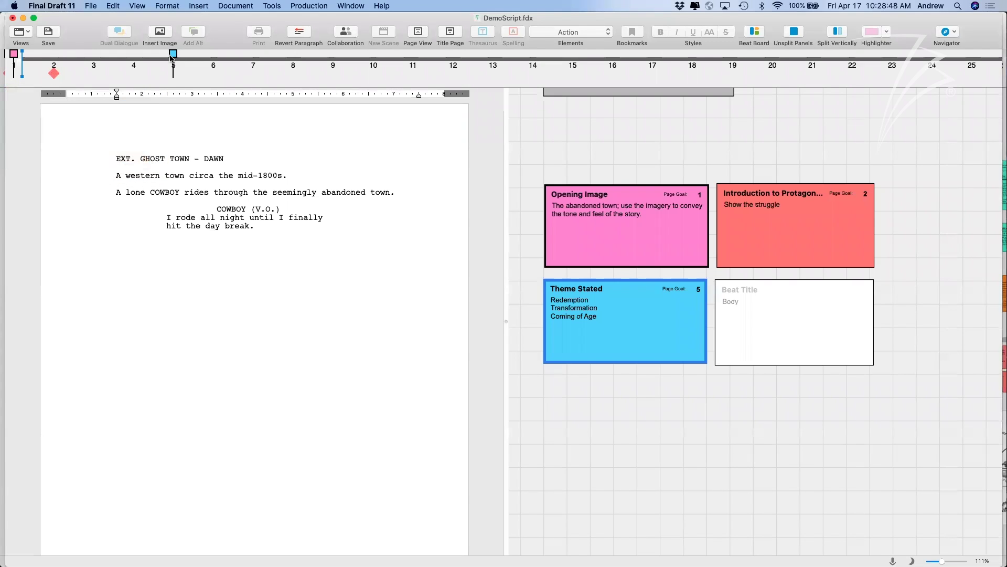
pyautogui.click(733, 384)
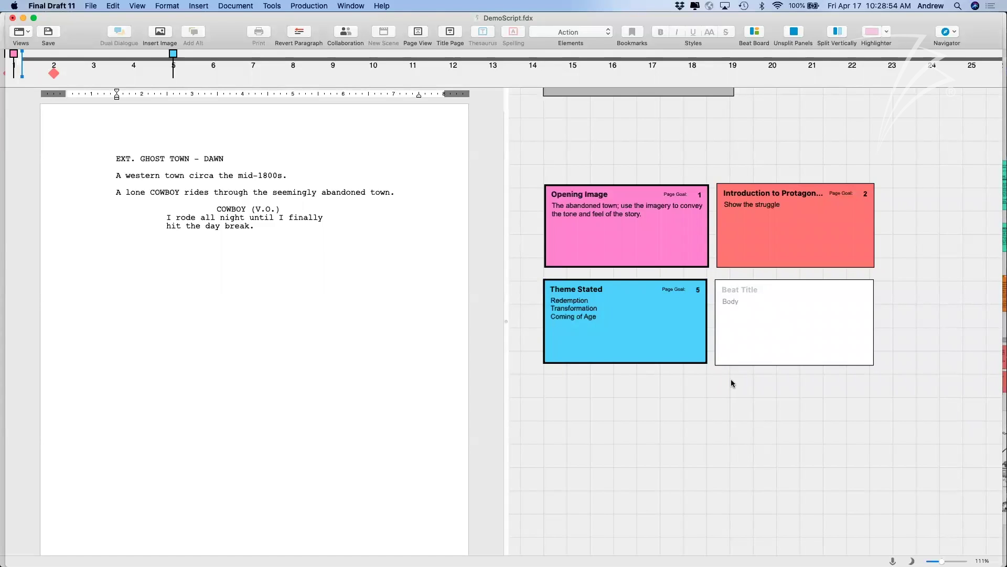
pyautogui.scroll(-2, 733, 383)
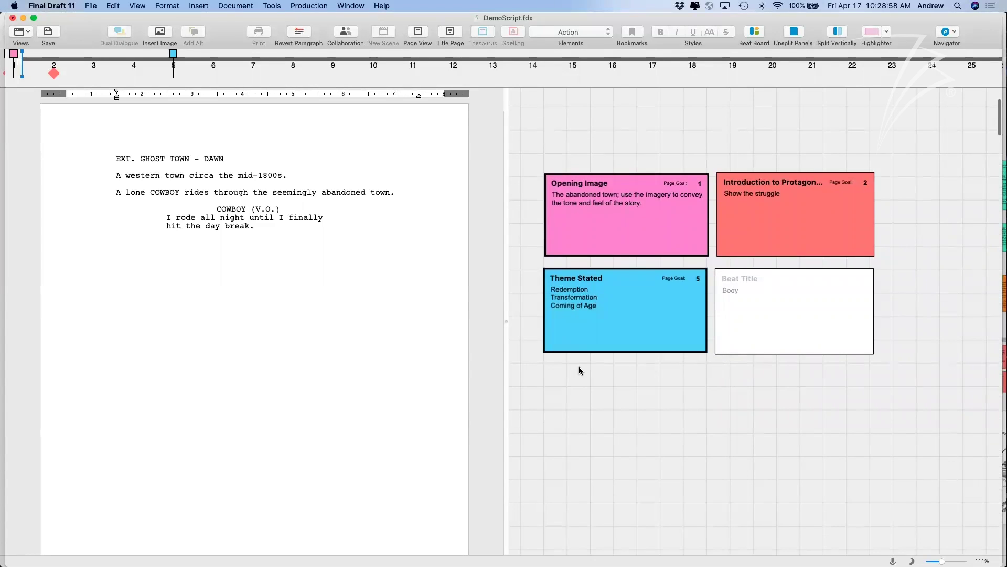
pyautogui.scroll(-2, 579, 370)
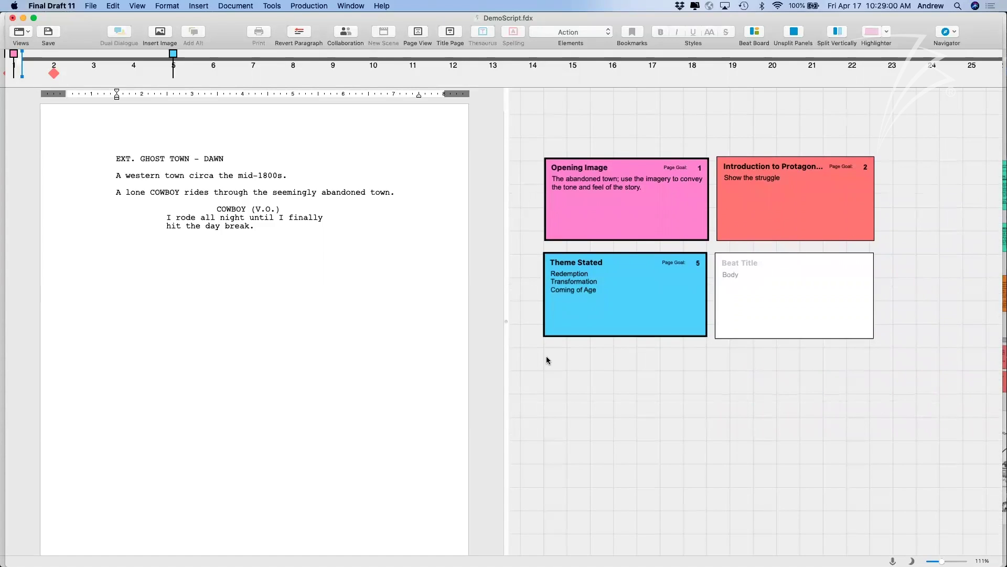
# Add a new structure point card, enlarge it, and position it just below Theme Stated.
pyautogui.rightClick(548, 360)
pyautogui.click(574, 406)
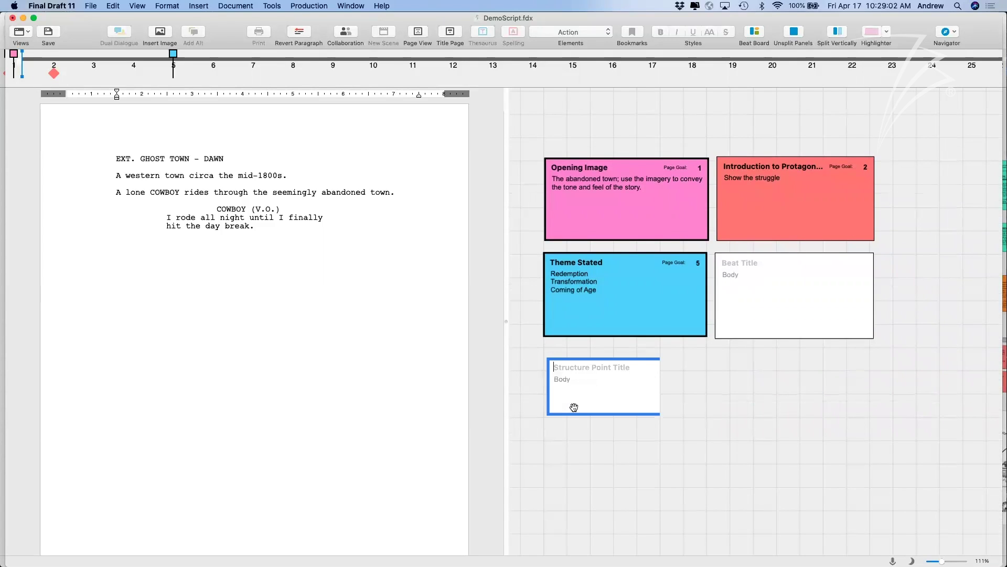
pyautogui.moveTo(687, 415); pyautogui.dragTo(713, 457)
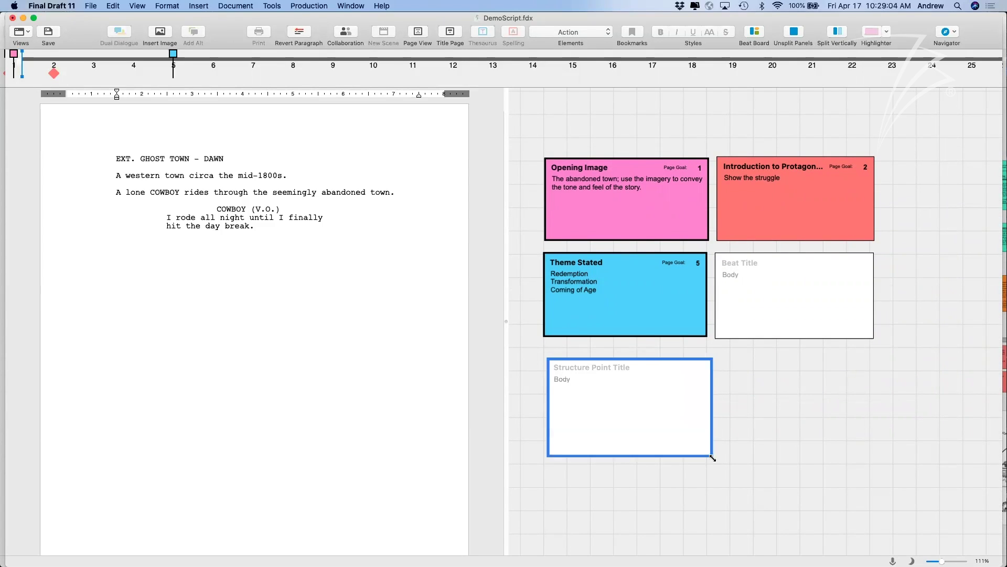
pyautogui.moveTo(665, 427); pyautogui.dragTo(665, 421)
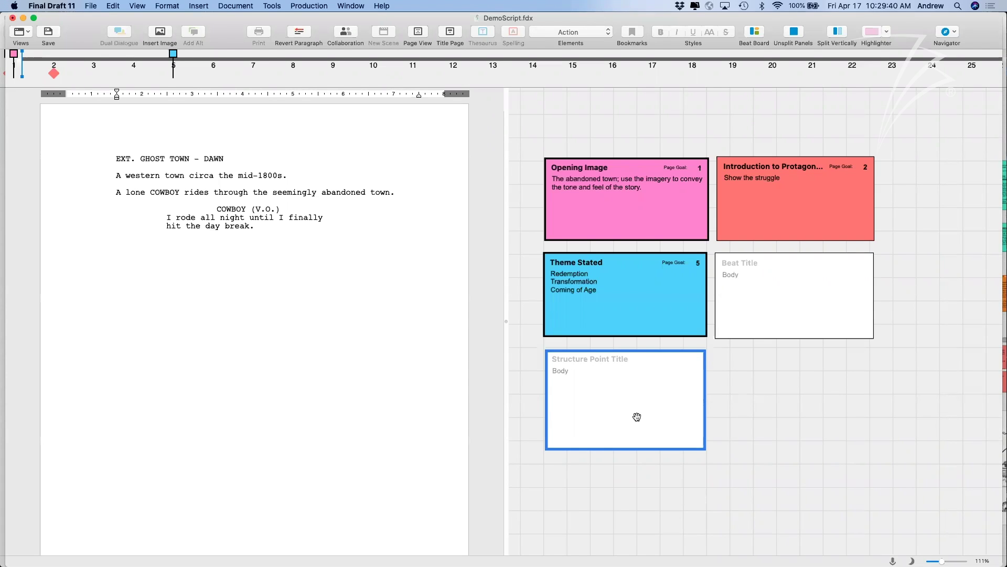
pyautogui.click(751, 387)
pyautogui.hscroll(1, 585, 383)
pyautogui.moveTo(590, 379); pyautogui.dragTo(590, 376)
# Title the structure point 'Catalyst' and drag it onto the Story Map at page 11.
pyautogui.click(748, 374)
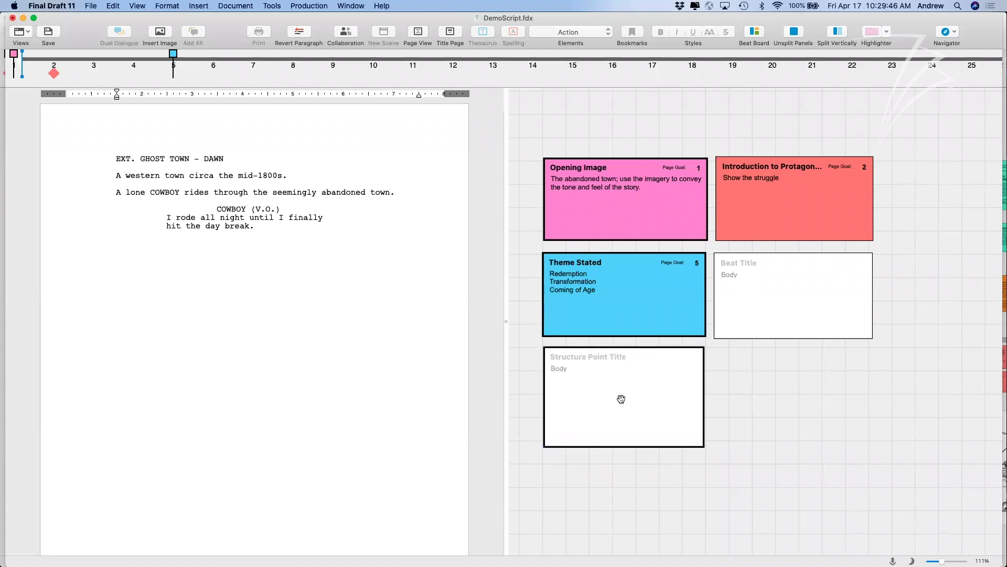
pyautogui.click(580, 358)
pyautogui.click(580, 358)
pyautogui.write('Catalyst')
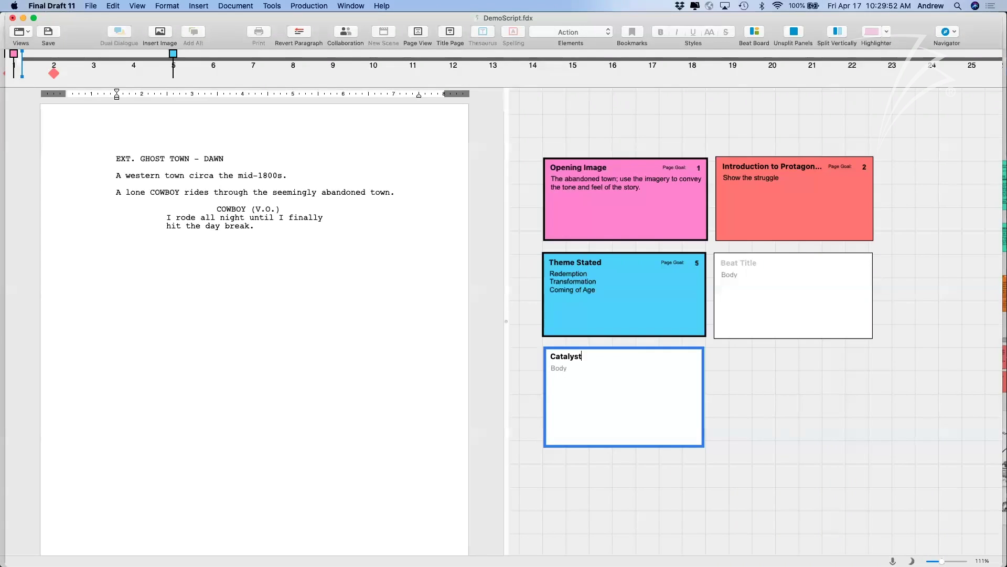
pyautogui.click(709, 400)
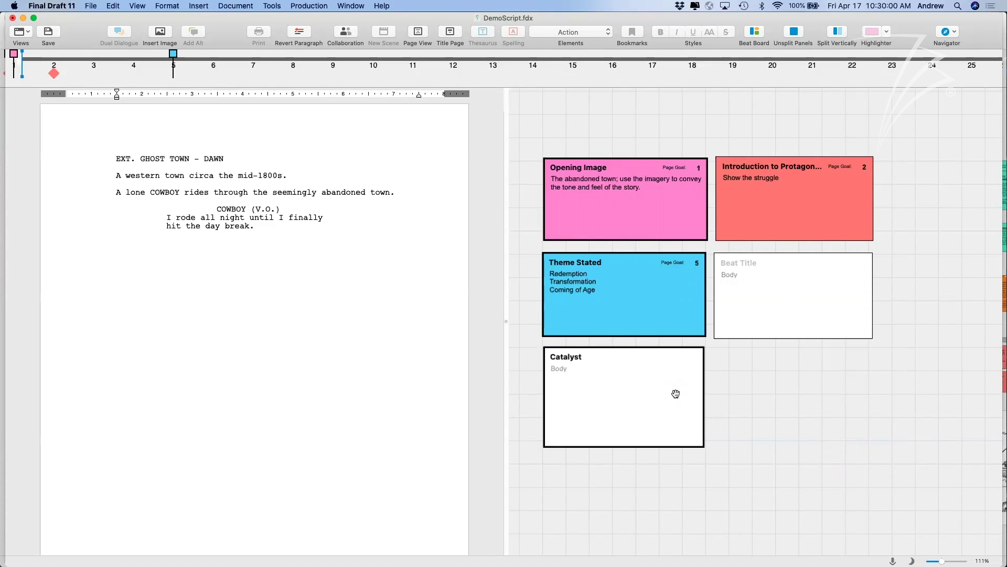
pyautogui.moveTo(676, 393)
pyautogui.mouseDown()
pyautogui.moveTo(535, 246)
pyautogui.moveTo(433, 67)
pyautogui.moveTo(416, 63)
pyautogui.mouseUp()
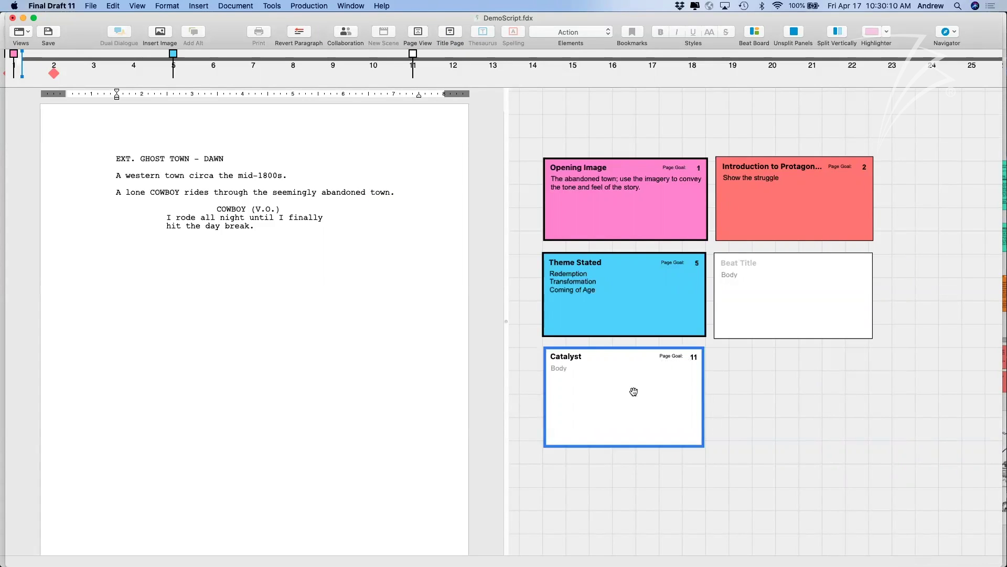
# Color the Catalyst card red and check its red marker on the Story Map.
pyautogui.rightClick(613, 400)
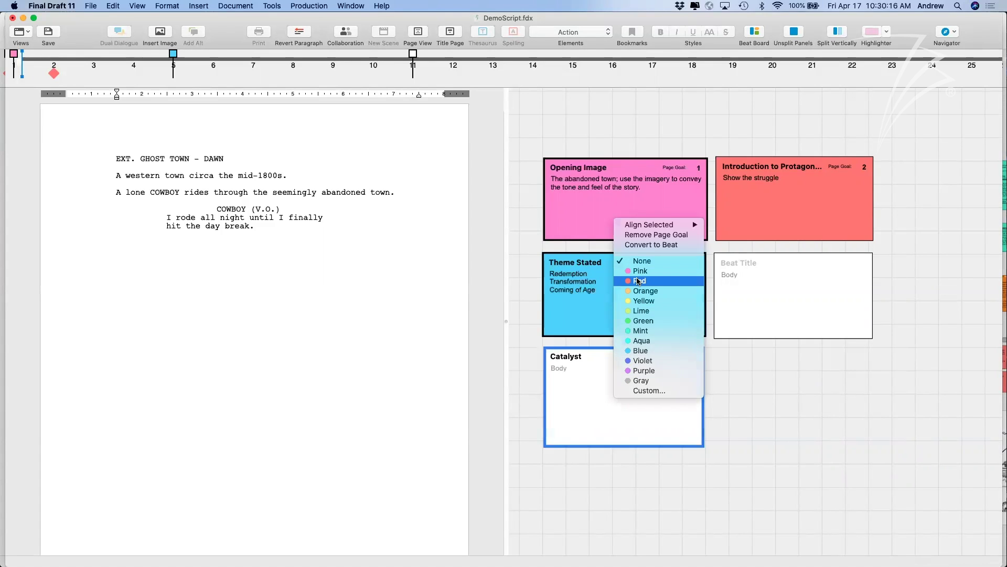
pyautogui.click(656, 283)
pyautogui.click(754, 198)
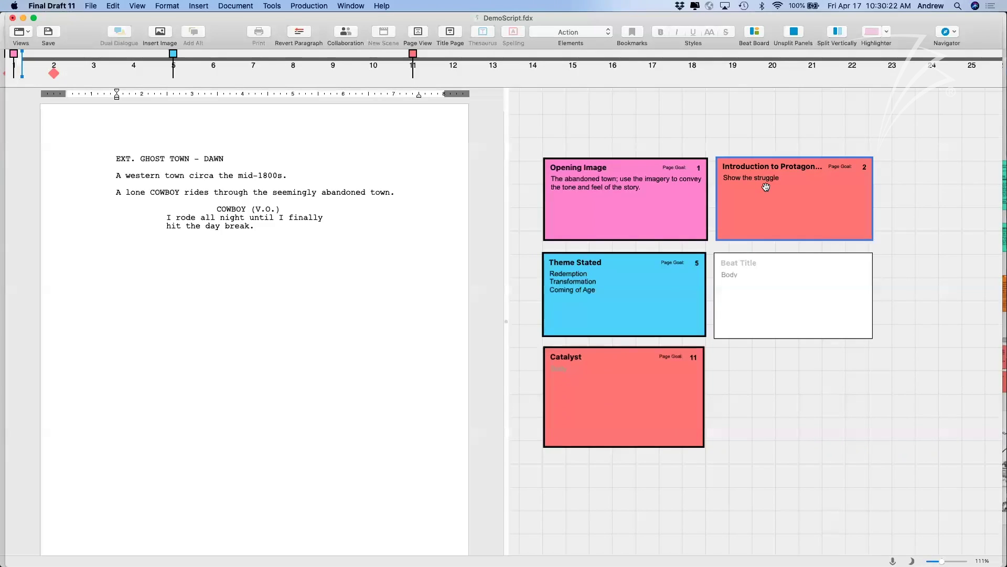
pyautogui.click(643, 369)
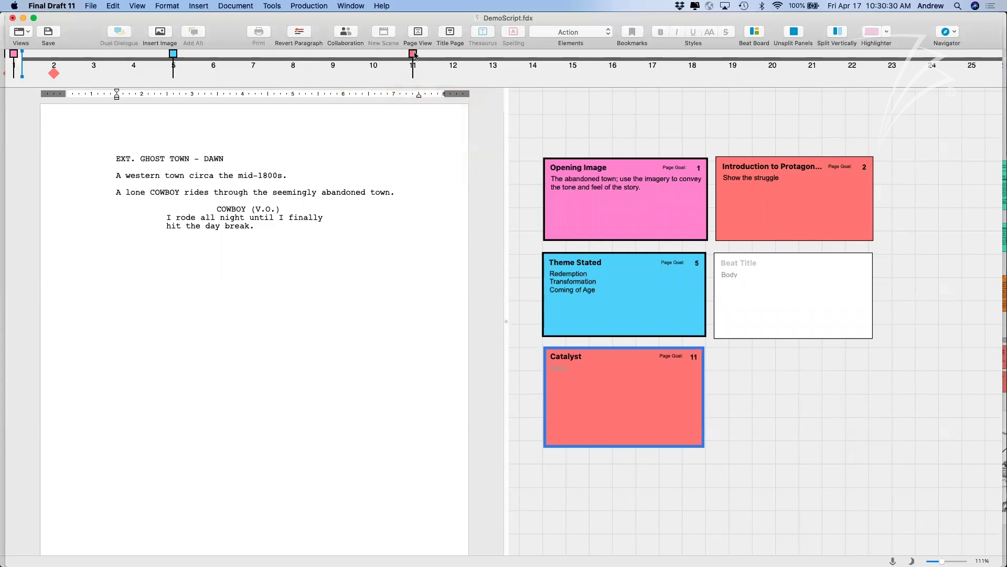
pyautogui.moveTo(414, 56)
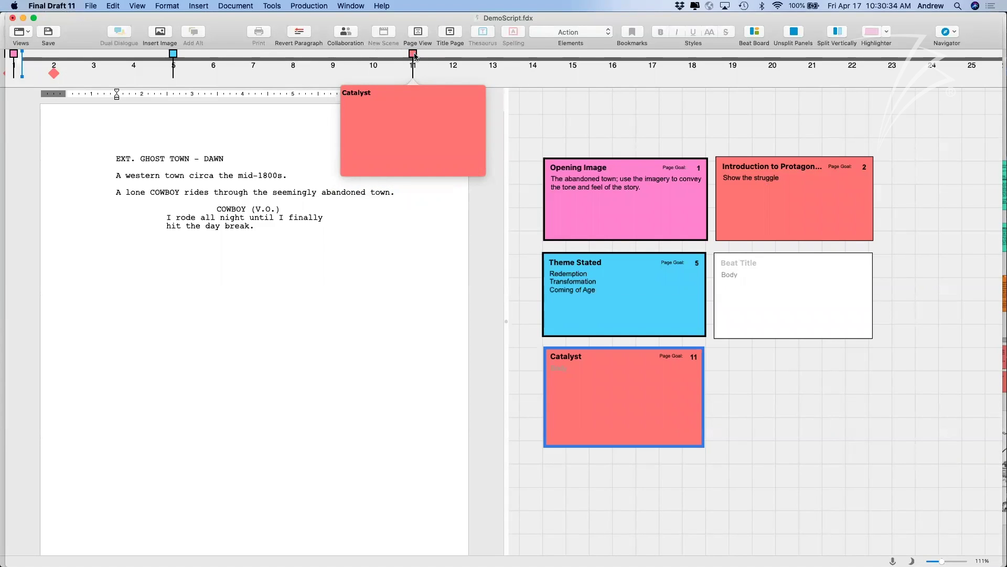
pyautogui.click(415, 55)
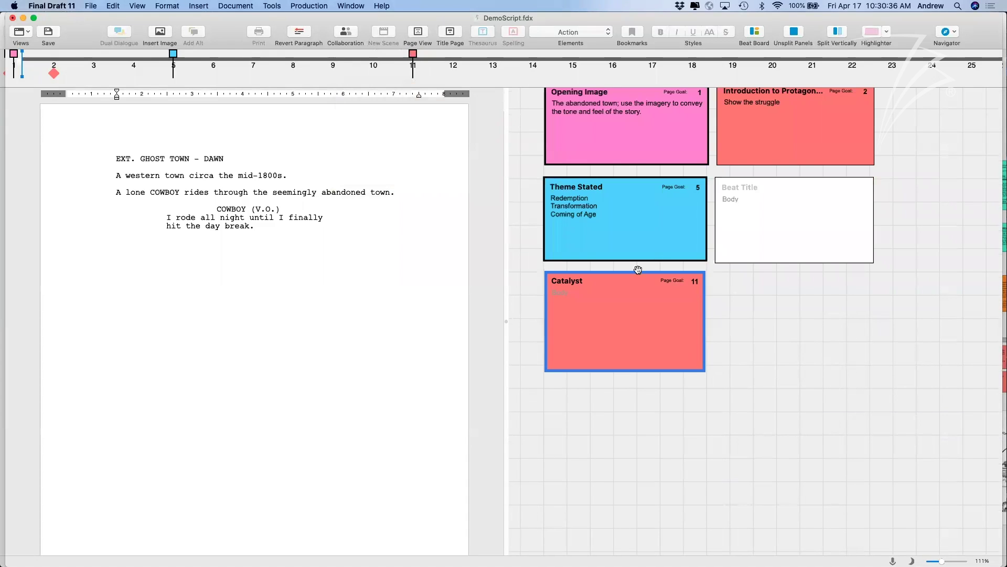
pyautogui.moveTo(416, 60)
pyautogui.click(713, 288)
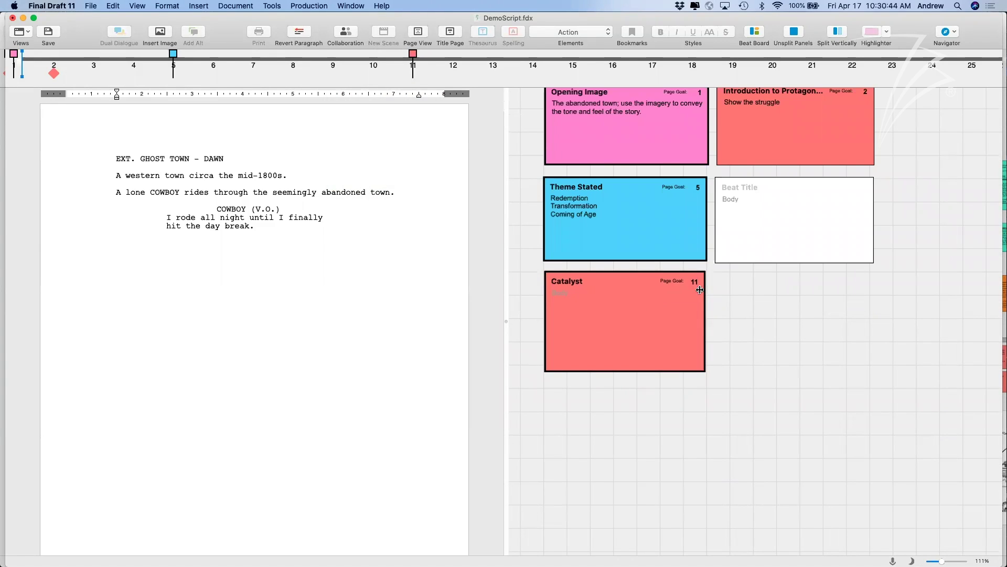
# Add a new beat next to Catalyst and enlarge it to match Catalyst's size.
pyautogui.rightClick(729, 279)
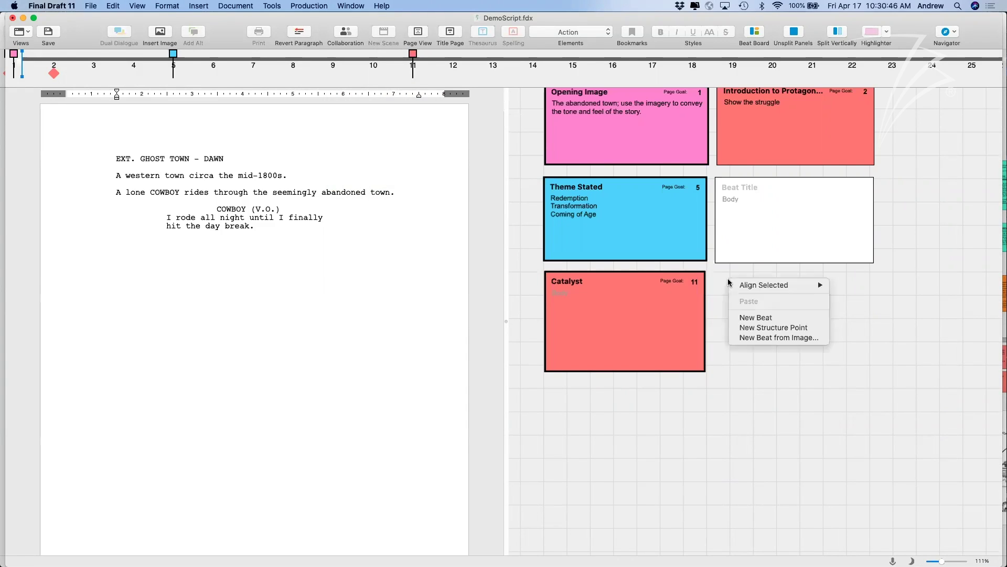
pyautogui.click(752, 319)
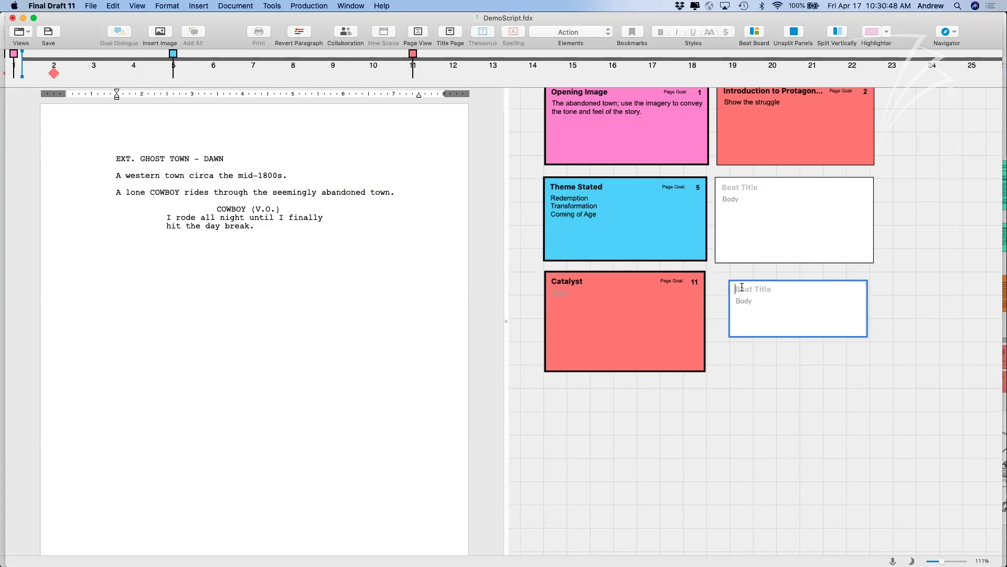
pyautogui.moveTo(835, 299); pyautogui.dragTo(821, 297)
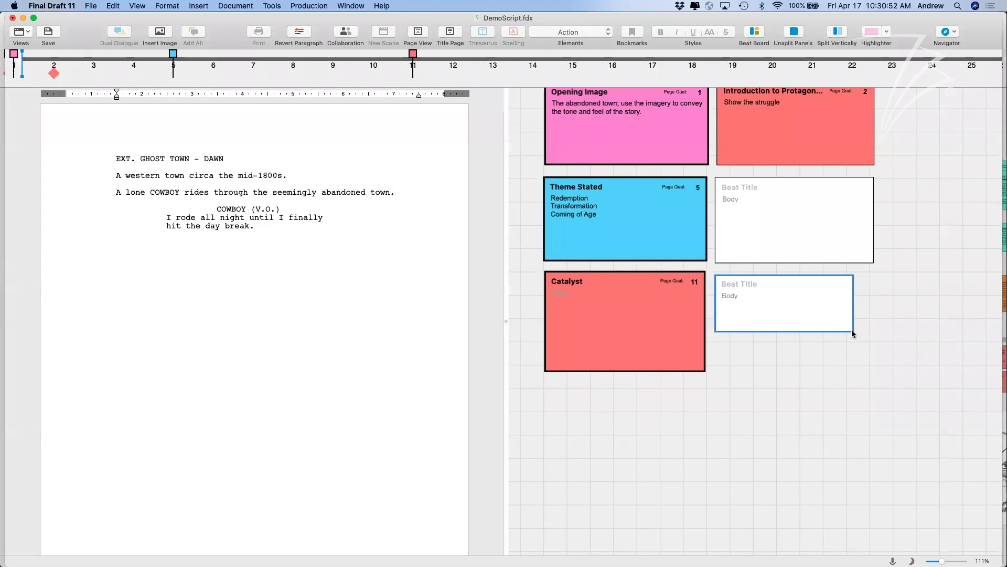
pyautogui.moveTo(851, 330); pyautogui.dragTo(869, 373)
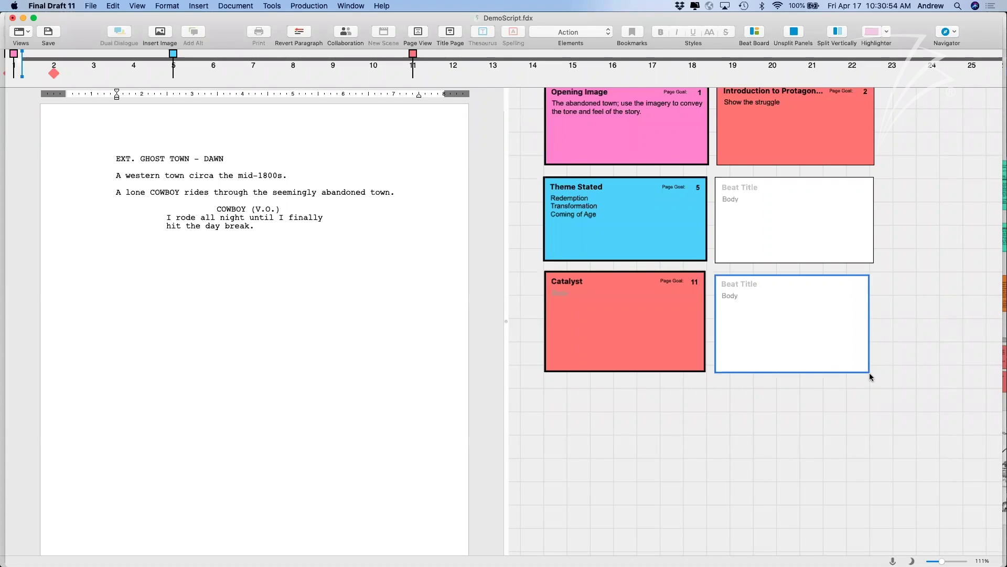
# Title the new beat 'Intro to Antagonist', correcting the misspelling.
pyautogui.click(730, 282)
pyautogui.write('Intro to Angtagonist')
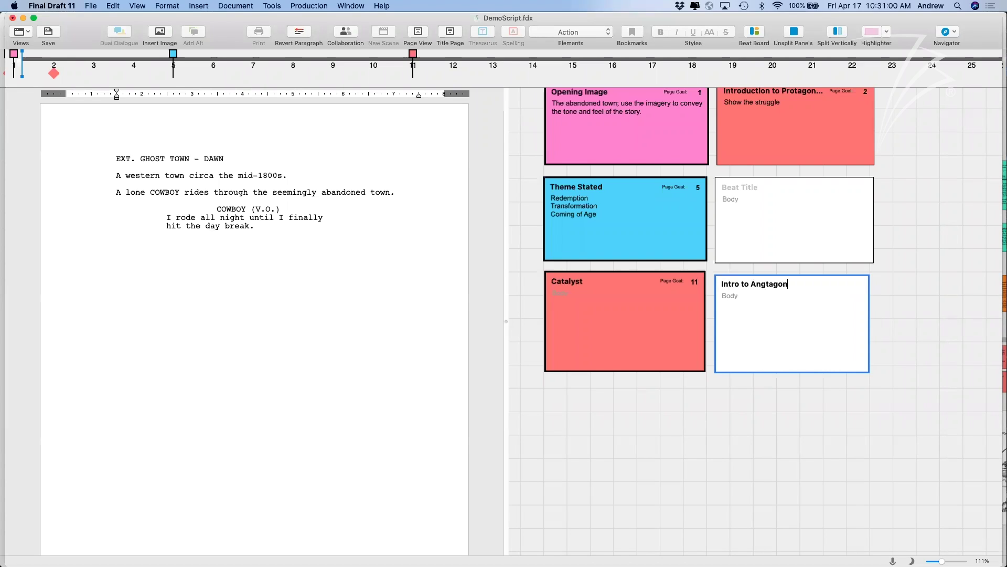
pyautogui.press('BackSpace')
pyautogui.press('BackSpace')
pyautogui.press('BackSpace')
pyautogui.press('BackSpace')
pyautogui.press('BackSpace')
pyautogui.press('BackSpace')
pyautogui.press('BackSpace')
pyautogui.press('BackSpace')
pyautogui.press('BackSpace')
pyautogui.write('tagonist')
# Color the Intro to Antagonist card yellow.
pyautogui.rightClick(775, 301)
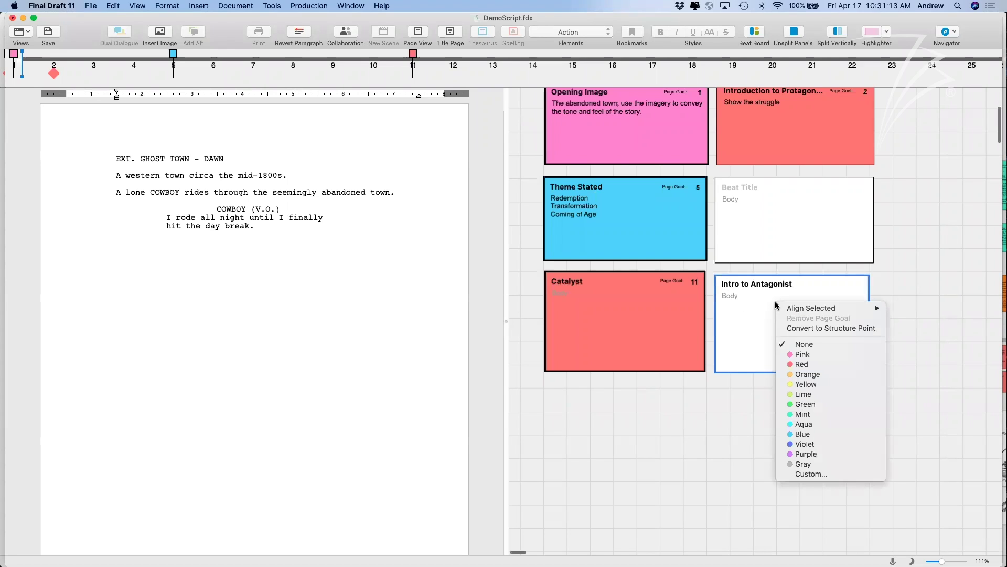
pyautogui.click(812, 385)
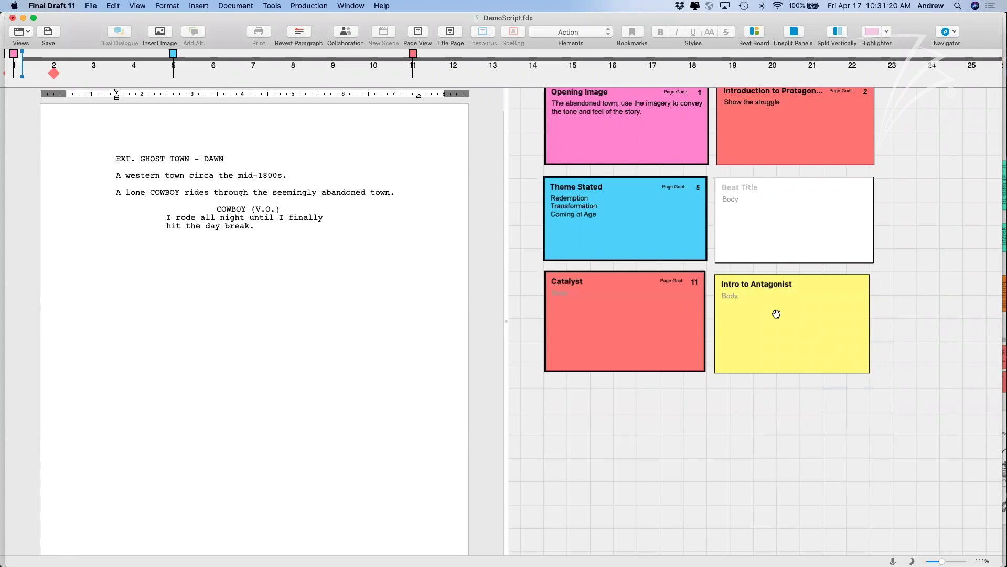
pyautogui.moveTo(777, 315); pyautogui.dragTo(776, 312)
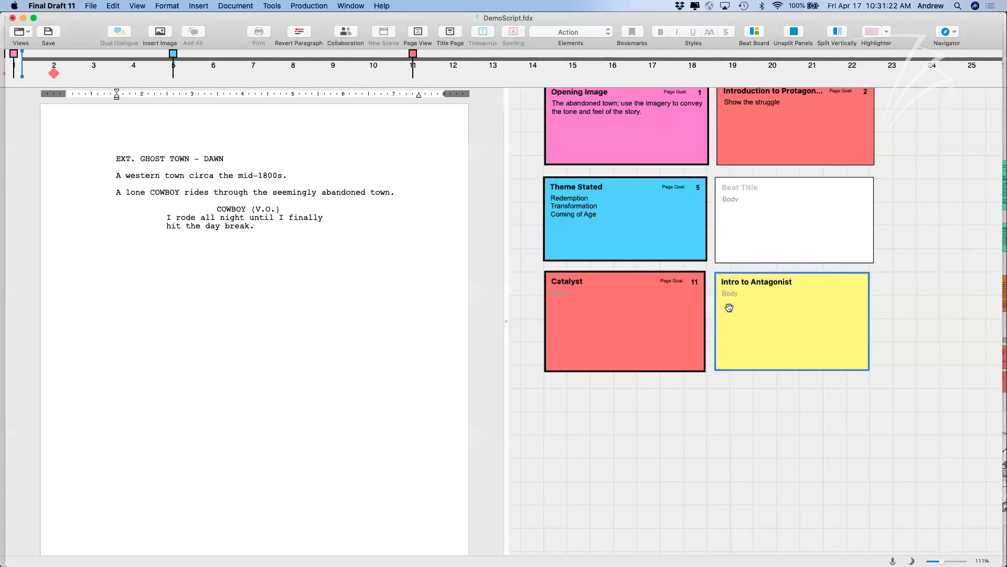
# Place the Intro to Antagonist beat on the Story Map at page 12.
pyautogui.scroll(2, 703, 310)
pyautogui.scroll(2, 703, 309)
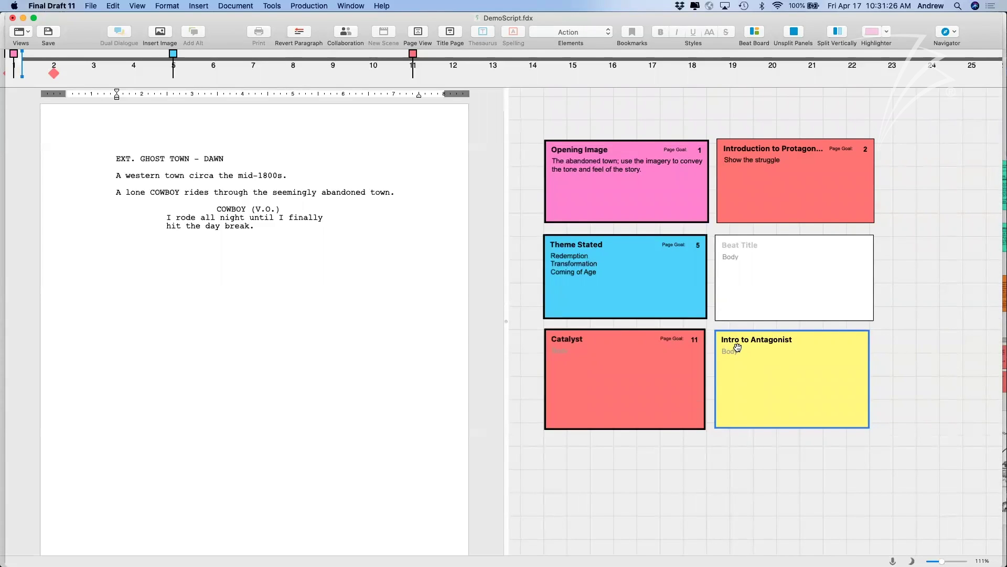
pyautogui.moveTo(792, 360)
pyautogui.mouseDown()
pyautogui.moveTo(654, 274)
pyautogui.moveTo(458, 57)
pyautogui.moveTo(455, 73)
pyautogui.mouseUp()
pyautogui.moveTo(13, 57)
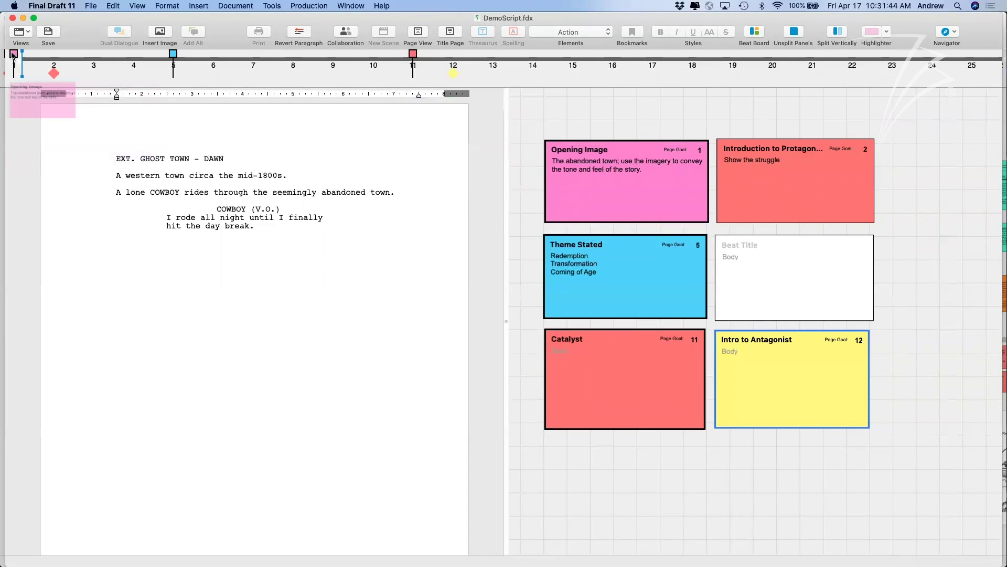
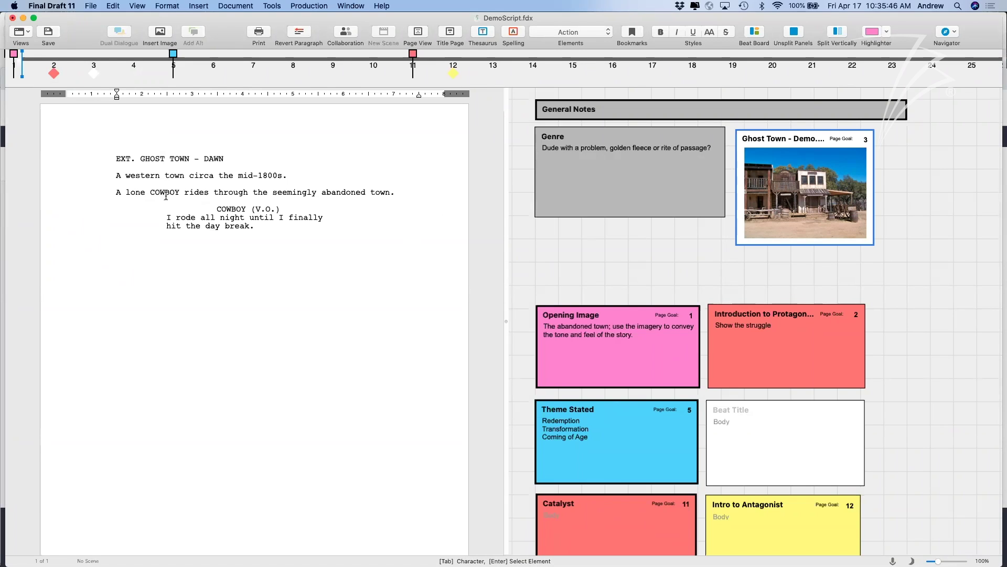
# Set the Ghost Town card's page goal to 13 and reposition it on the board.
pyautogui.moveTo(764, 156); pyautogui.dragTo(531, 67)
pyautogui.rightClick(496, 72)
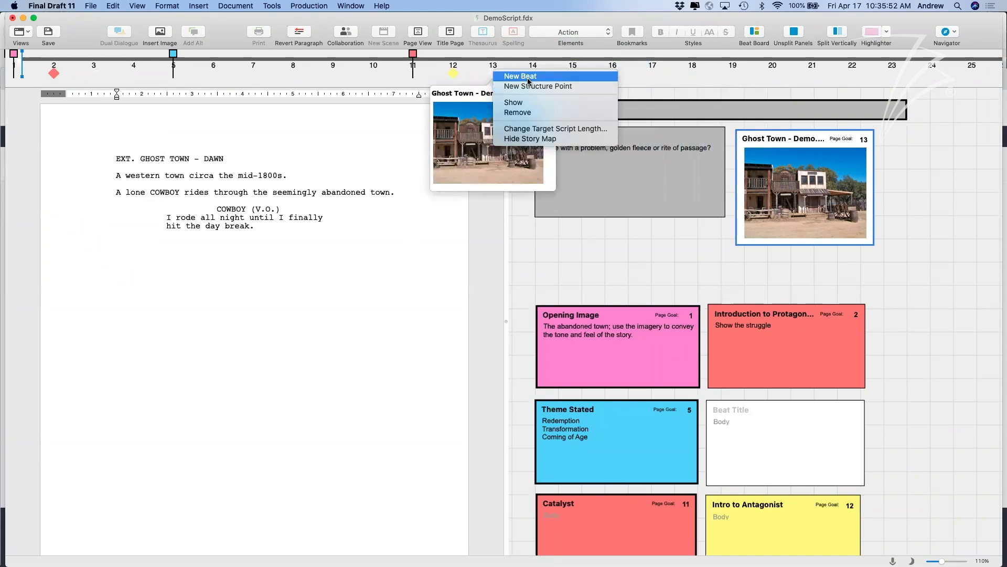
pyautogui.click(608, 215)
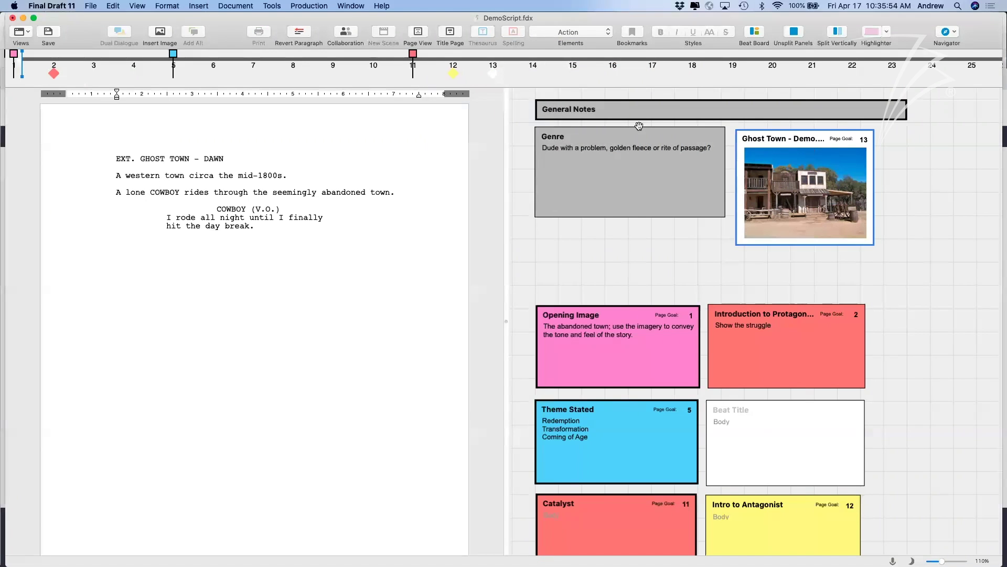
pyautogui.click(877, 191)
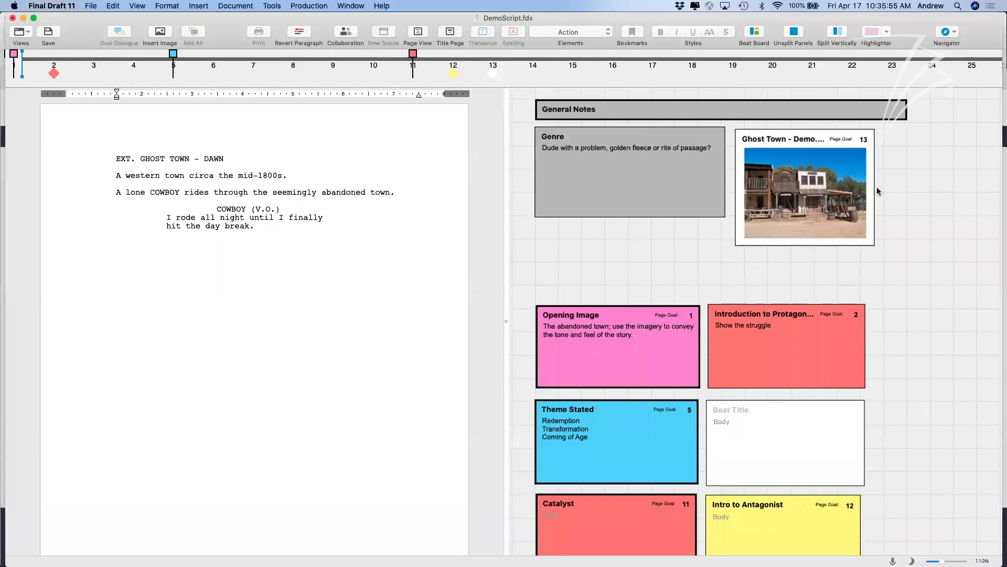
pyautogui.rightClick(843, 203)
pyautogui.click(829, 186)
pyautogui.moveTo(784, 184)
pyautogui.mouseDown()
pyautogui.moveTo(716, 162)
pyautogui.moveTo(160, 103)
pyautogui.moveTo(97, 75)
pyautogui.mouseUp()
pyautogui.moveTo(851, 17); pyautogui.dragTo(717, 18)
pyautogui.moveTo(839, 30); pyautogui.dragTo(967, 30)
pyautogui.click(889, 156)
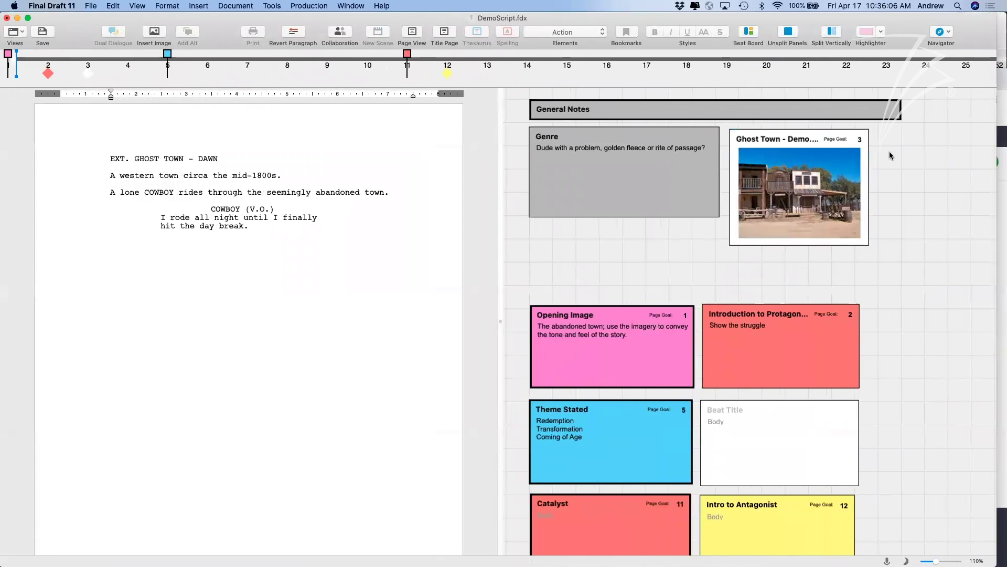
# Insert the Ghost Town - Demo image as a new card sized below the last card row.
pyautogui.click(154, 32)
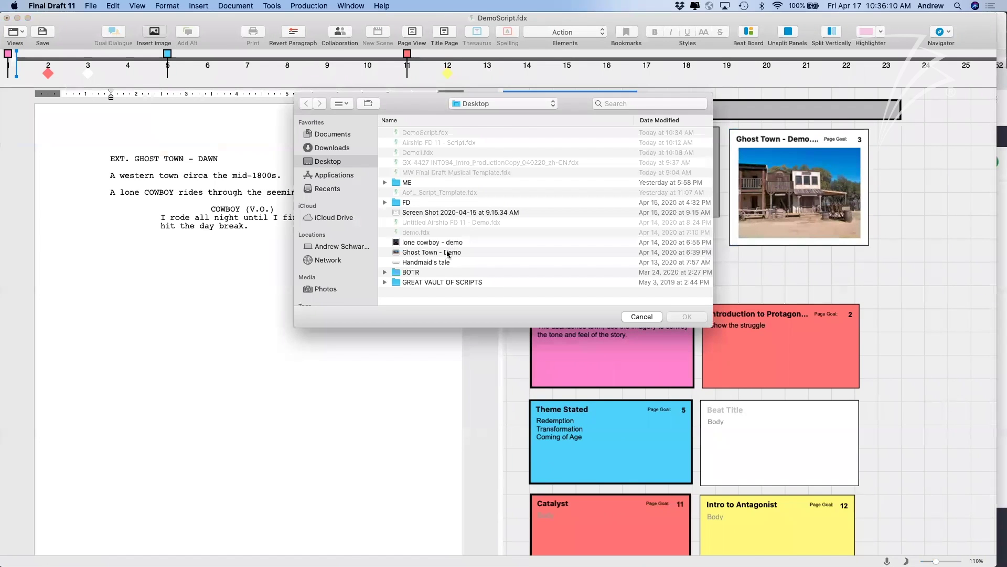
pyautogui.click(448, 253)
pyautogui.click(687, 316)
pyautogui.moveTo(579, 134); pyautogui.dragTo(886, 362)
pyautogui.hscroll(5, 899, 334)
pyautogui.scroll(-3, 781, 293)
pyautogui.moveTo(705, 236); pyautogui.dragTo(734, 374)
pyautogui.moveTo(828, 411); pyautogui.dragTo(837, 453)
pyautogui.moveTo(787, 420); pyautogui.dragTo(506, 122)
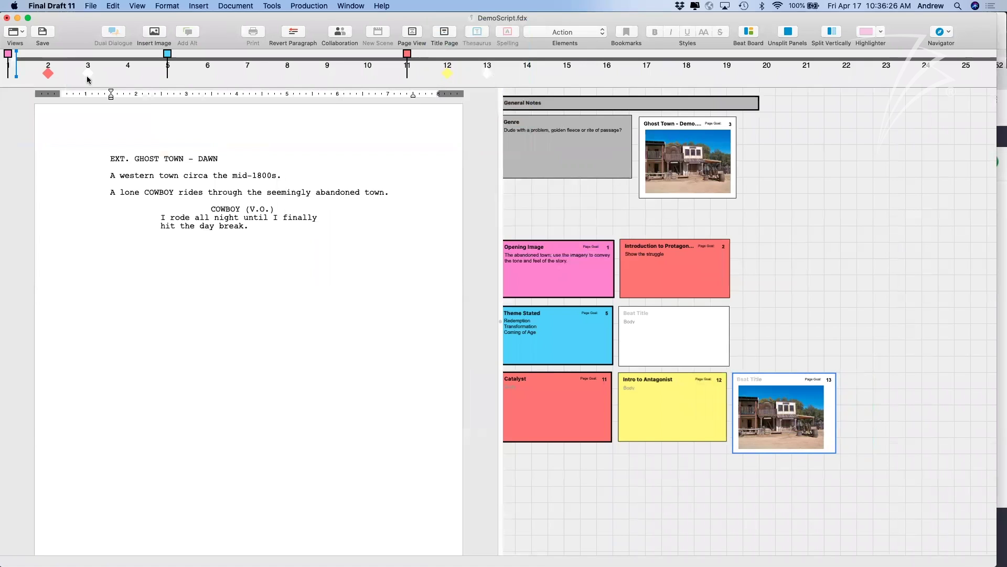
pyautogui.moveTo(89, 79)
# Shrink the page-13 ghost town photo card so it fits the photo more tightly.
pyautogui.moveTo(490, 76)
pyautogui.click(786, 377)
pyautogui.moveTo(801, 390); pyautogui.dragTo(801, 389)
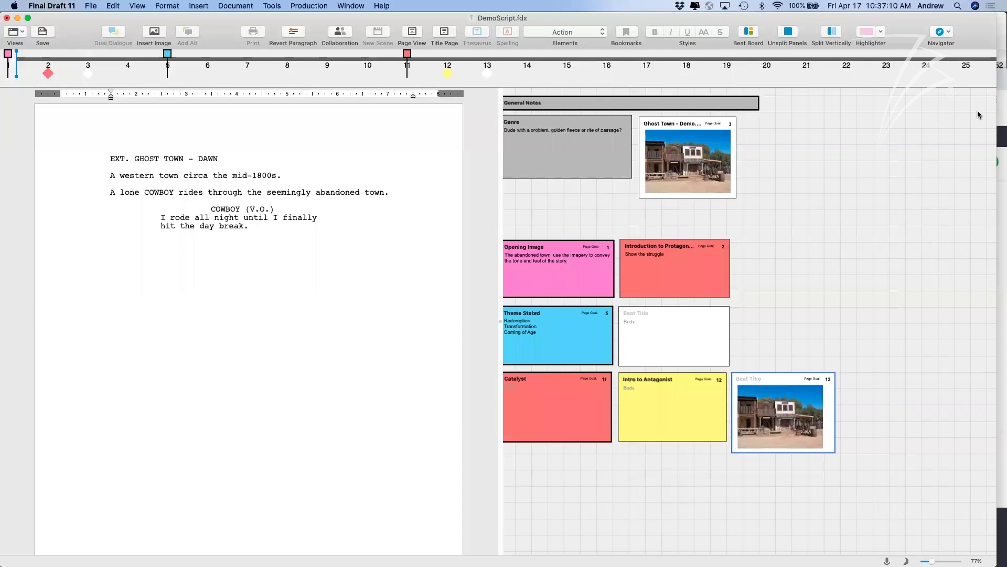
pyautogui.click(844, 308)
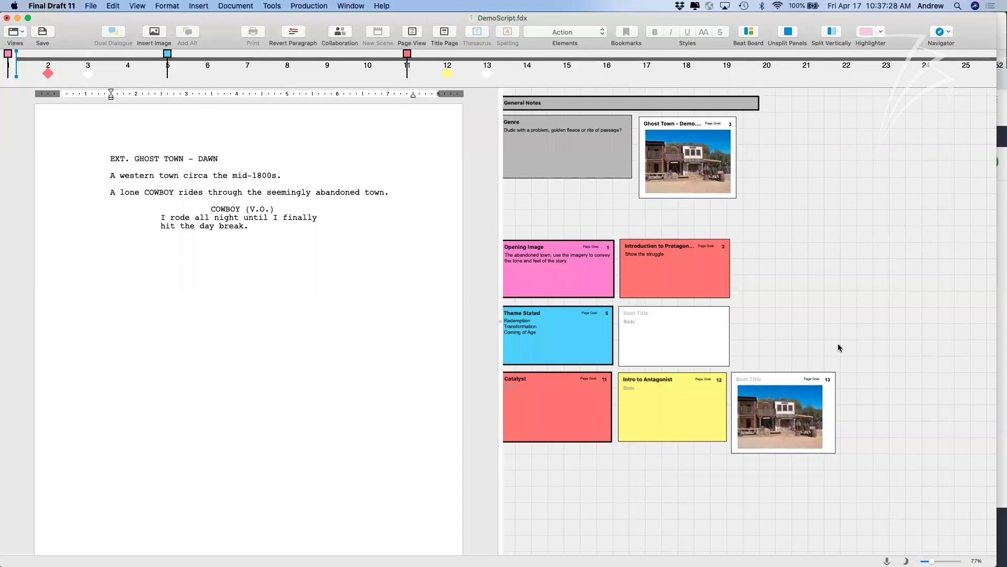
pyautogui.moveTo(834, 451); pyautogui.dragTo(829, 444)
pyautogui.click(337, 286)
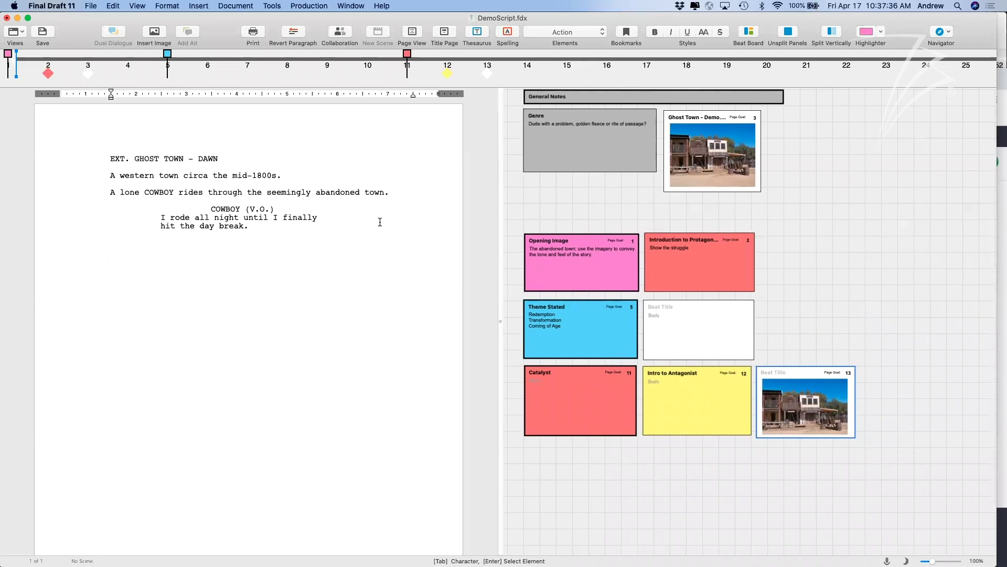
# Unsplit the panels so only the DemoScript page is shown.
pyautogui.click(137, 6)
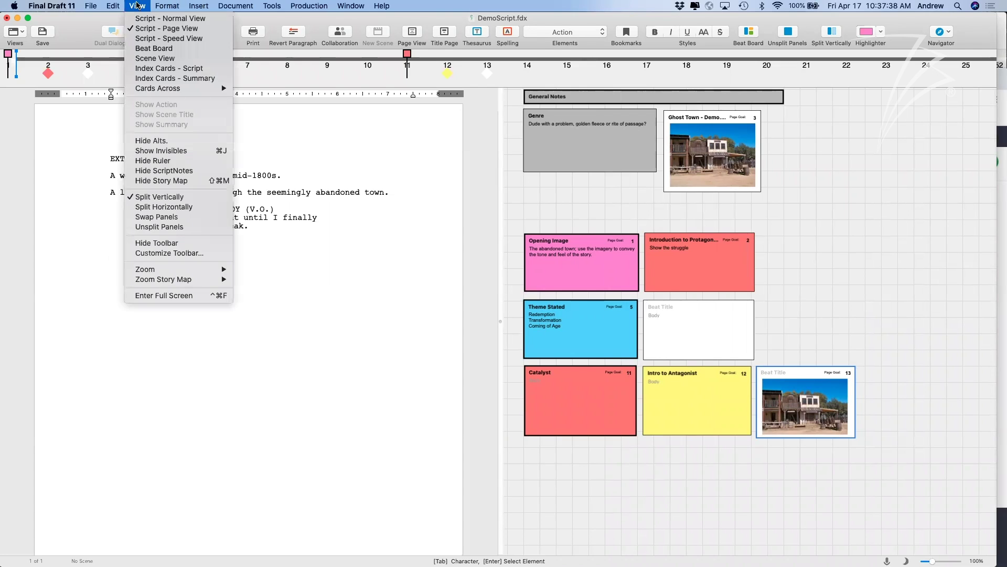
pyautogui.click(167, 227)
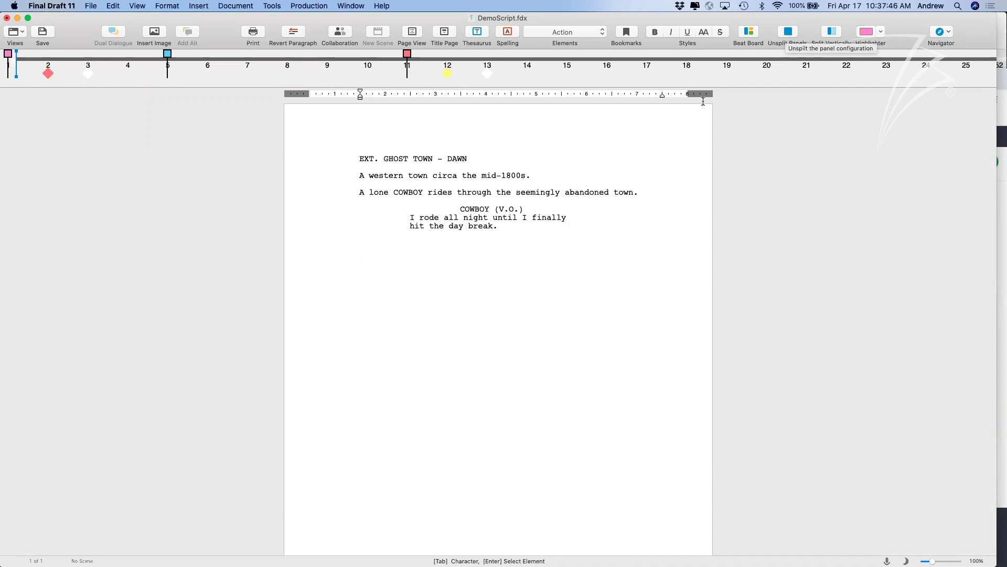
pyautogui.scroll(-5, 633, 67)
pyautogui.scroll(-3, 634, 66)
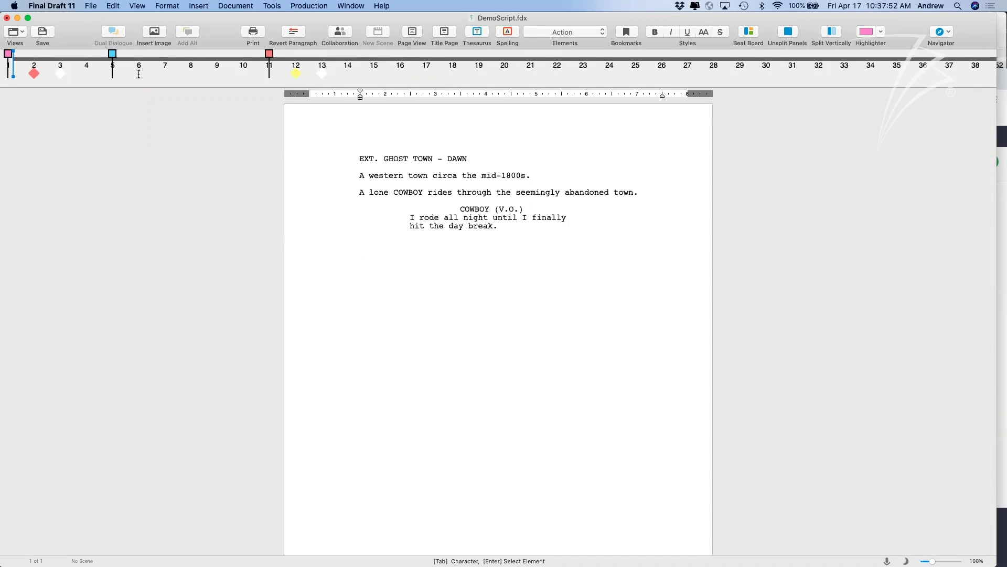
# Zoom the story map timeline in and out across the beats from page 1 to 13.
pyautogui.moveTo(9, 57)
pyautogui.moveTo(114, 56)
pyautogui.moveTo(270, 56)
pyautogui.scroll(3, 18, 66)
pyautogui.scroll(5, 19, 66)
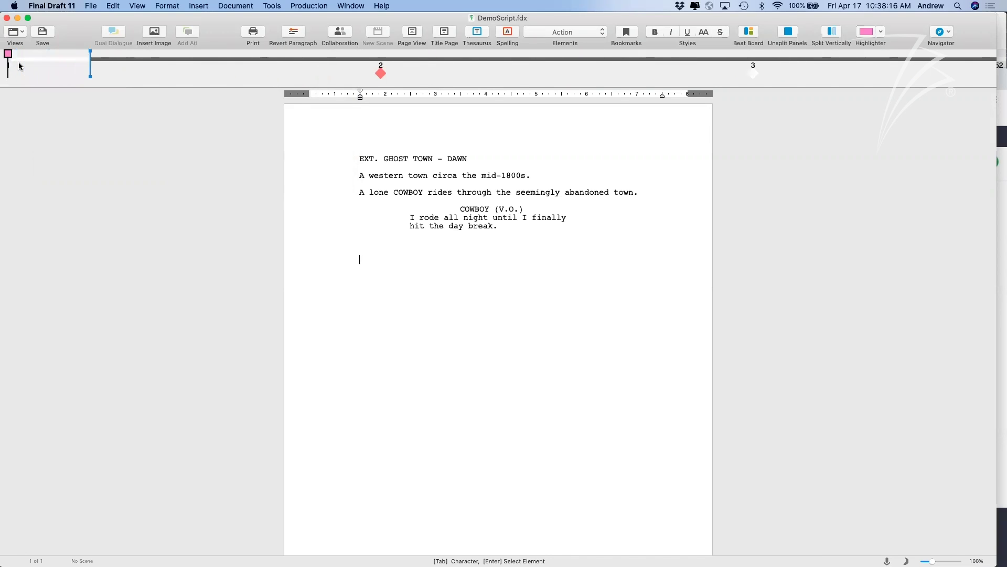
pyautogui.hscroll(-5, 97, 67)
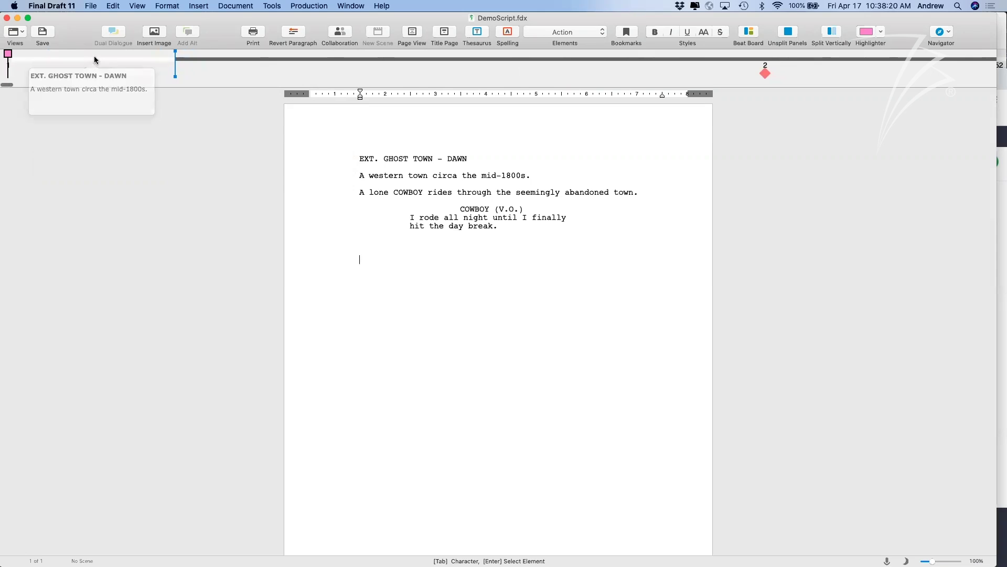
pyautogui.moveTo(153, 63)
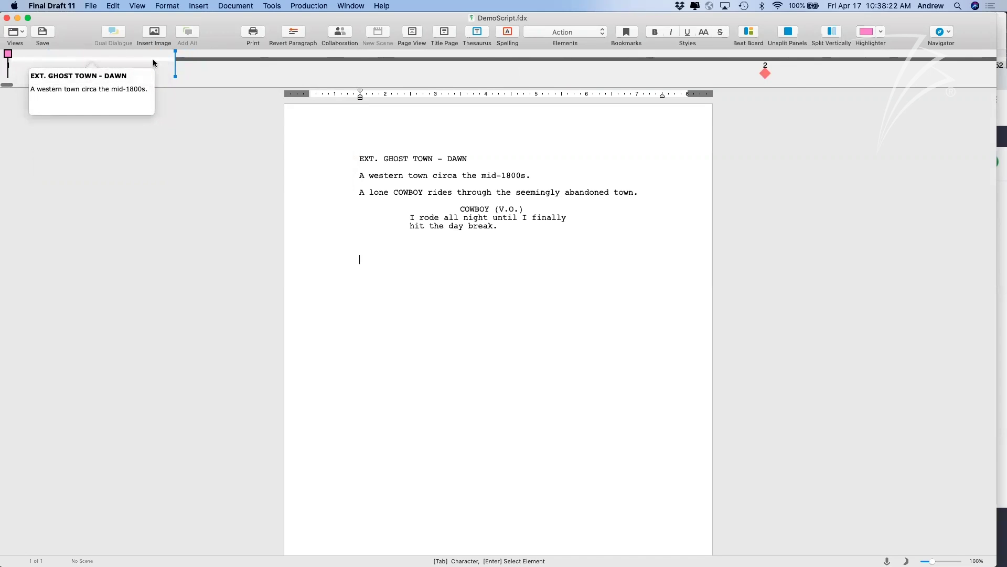
pyautogui.hscroll(5, 153, 63)
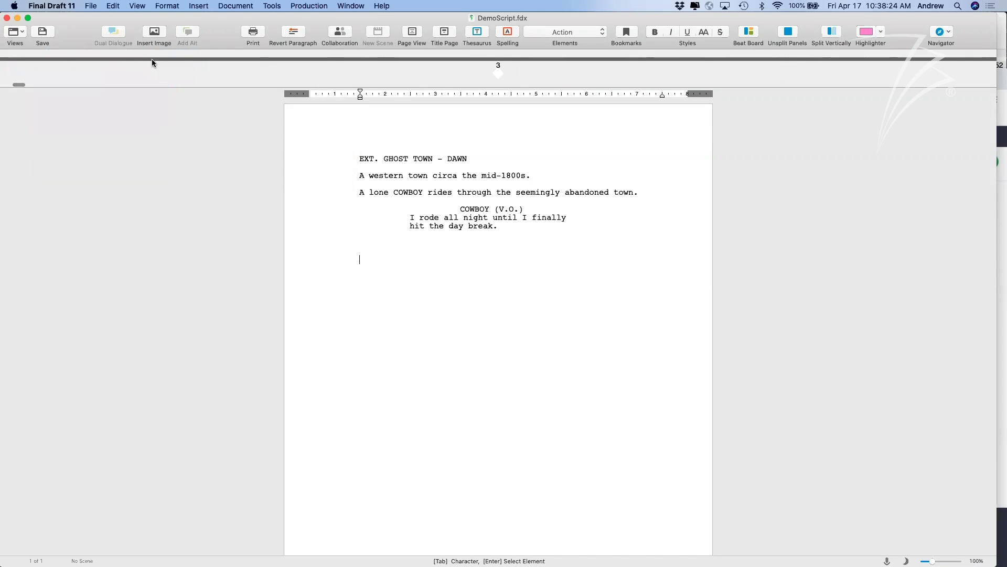
pyautogui.hscroll(-5, 199, 74)
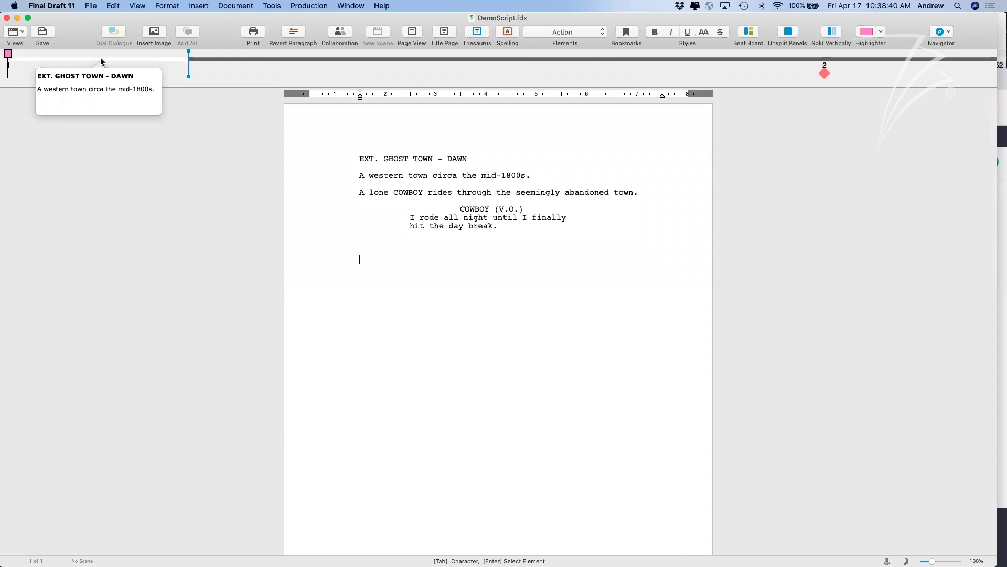
pyautogui.scroll(-5, 198, 61)
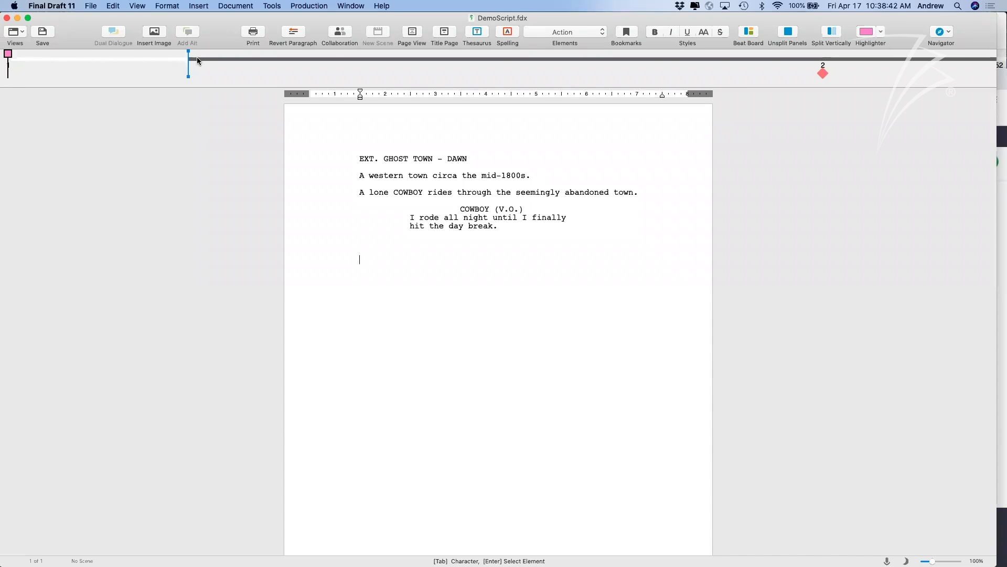
pyautogui.scroll(-10, 197, 61)
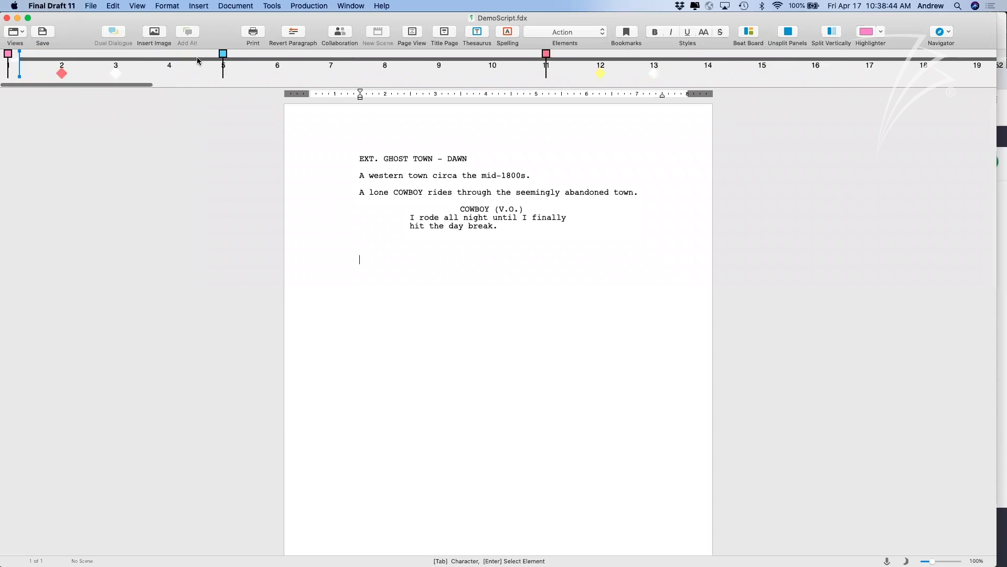
pyautogui.scroll(-2, 196, 56)
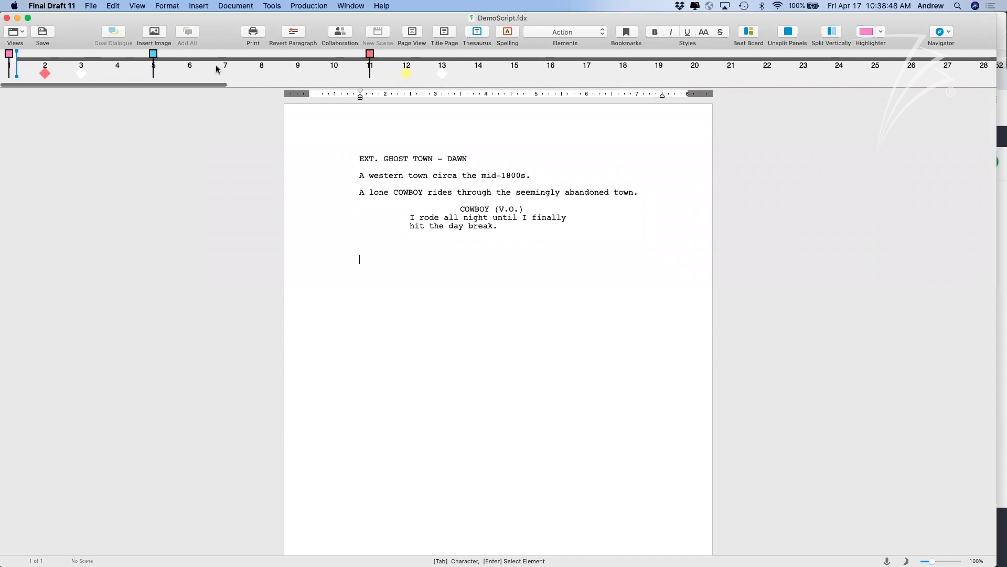
# Minimize DemoScript and bring the Airship FD 11 script window forward.
pyautogui.click(17, 18)
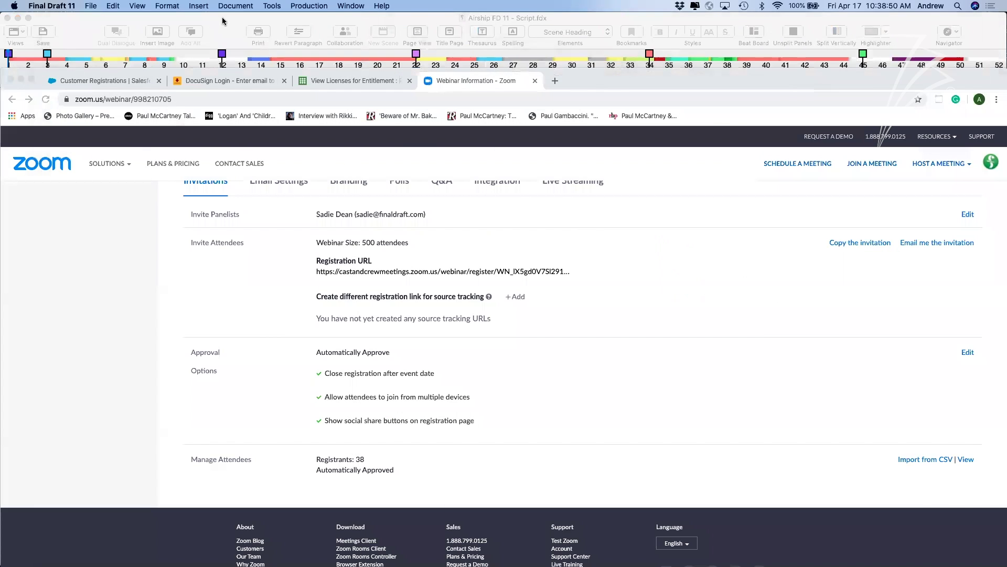
pyautogui.click(225, 20)
pyautogui.scroll(10, 285, 215)
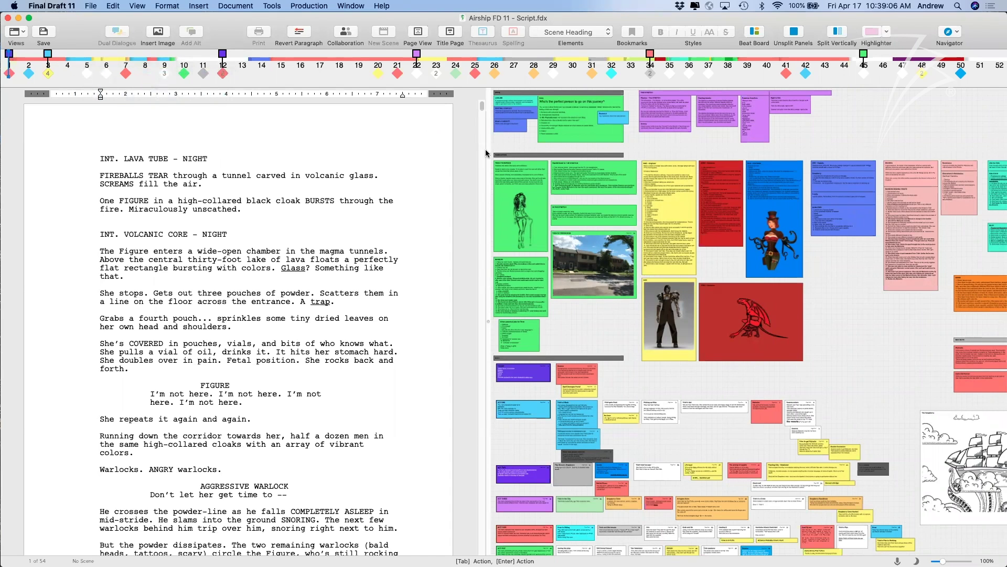
pyautogui.scroll(-3, 628, 287)
pyautogui.scroll(-5, 628, 284)
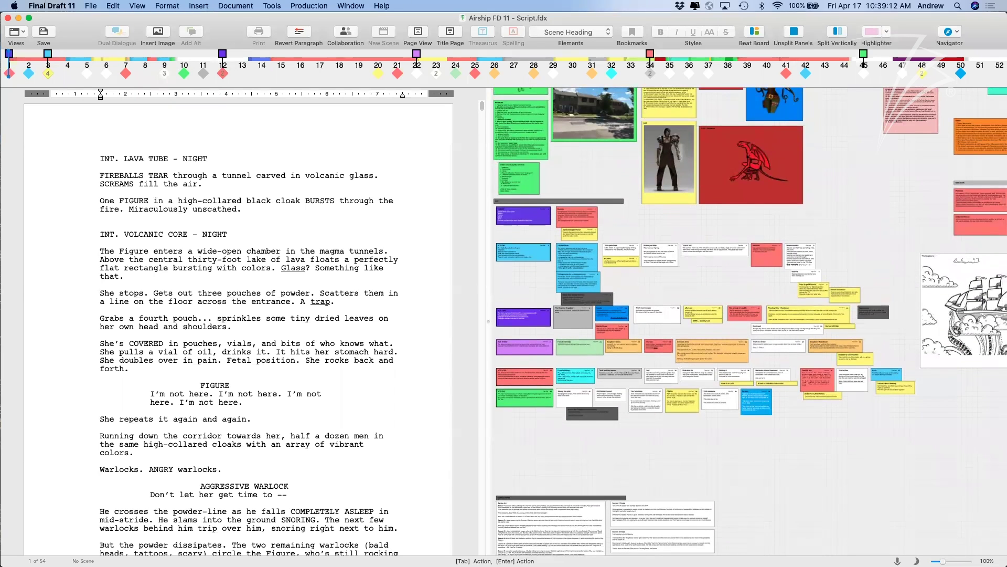
# Zoom the index-card panel into the PLOT act rows.
pyautogui.click(878, 494)
pyautogui.scroll(5, 813, 464)
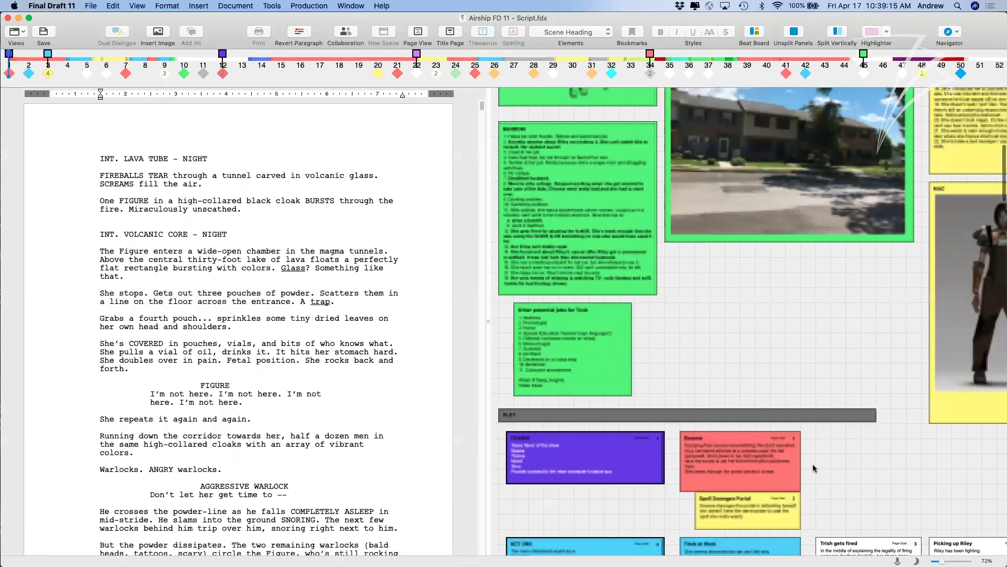
pyautogui.scroll(-8, 813, 464)
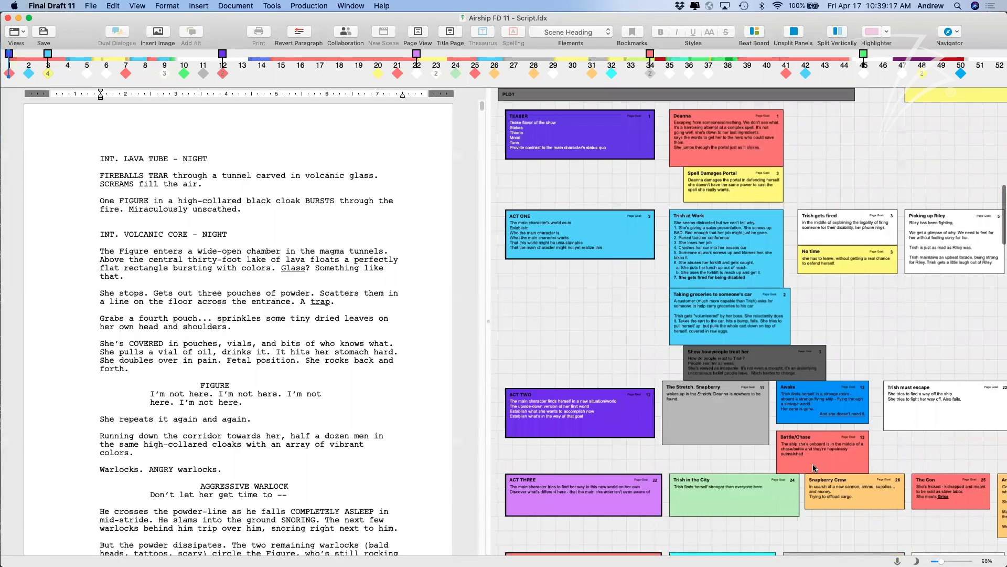
pyautogui.scroll(-5, 813, 464)
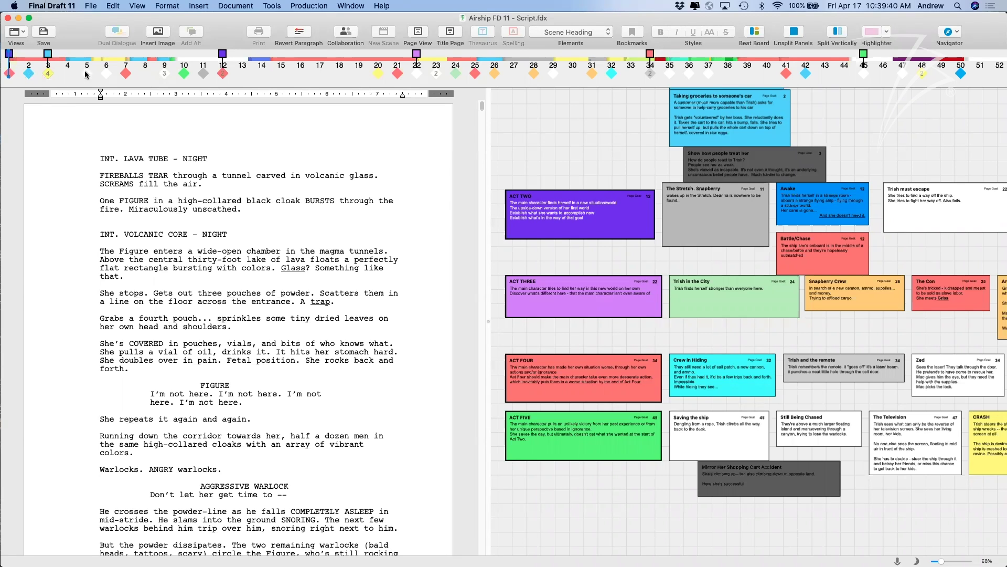
# Jump to ACT THREE, nudge the purple structure point, and zoom the beat board to 100%.
pyautogui.click(416, 54)
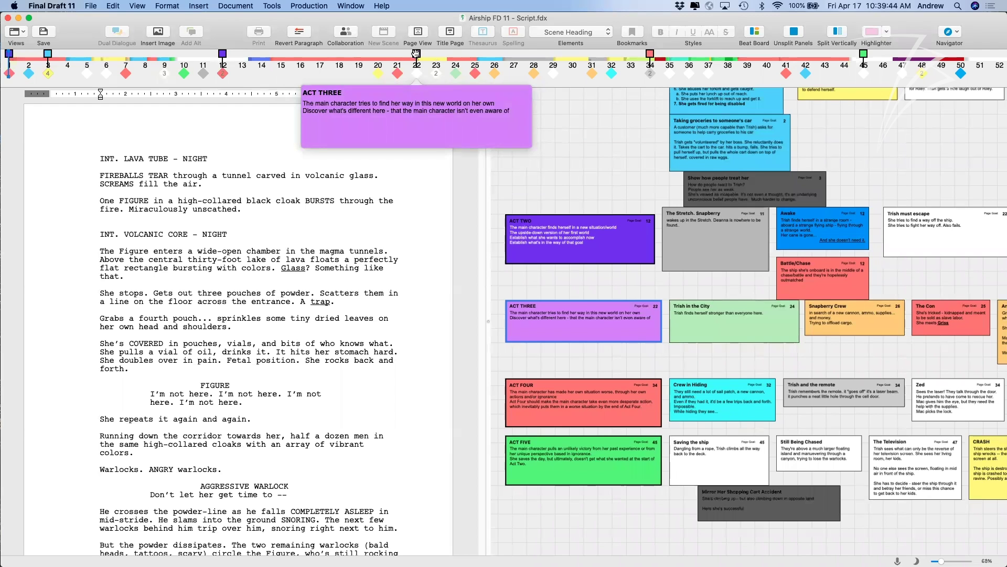
pyautogui.scroll(10, 603, 193)
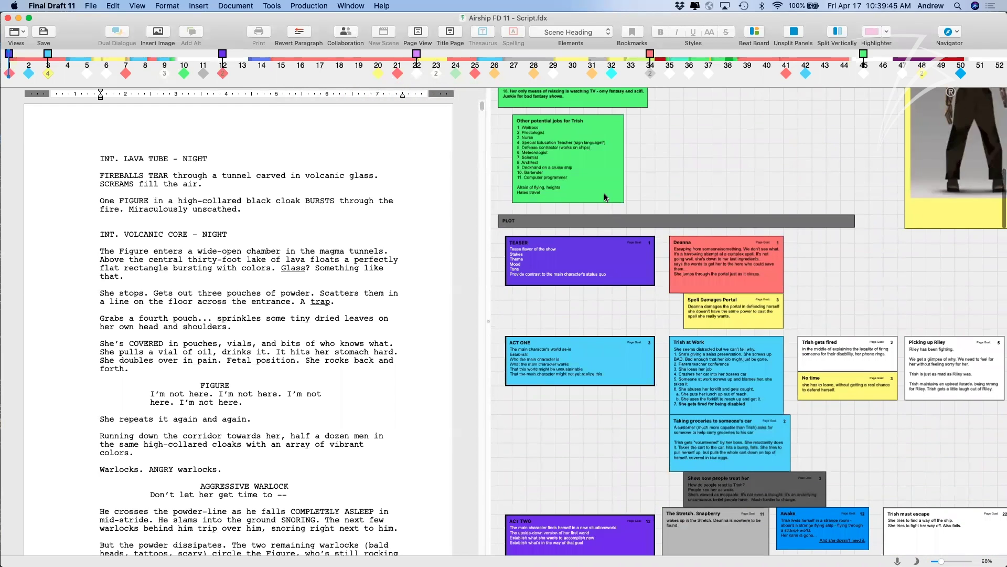
pyautogui.scroll(10, 603, 193)
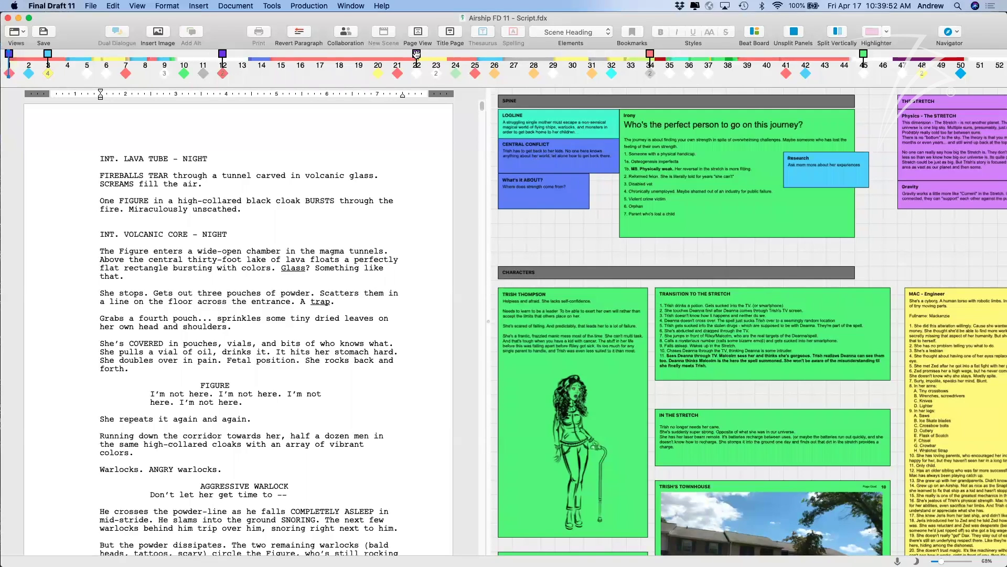
pyautogui.moveTo(417, 55)
pyautogui.mouseDown()
pyautogui.moveTo(397, 55)
pyautogui.moveTo(417, 56)
pyautogui.mouseUp()
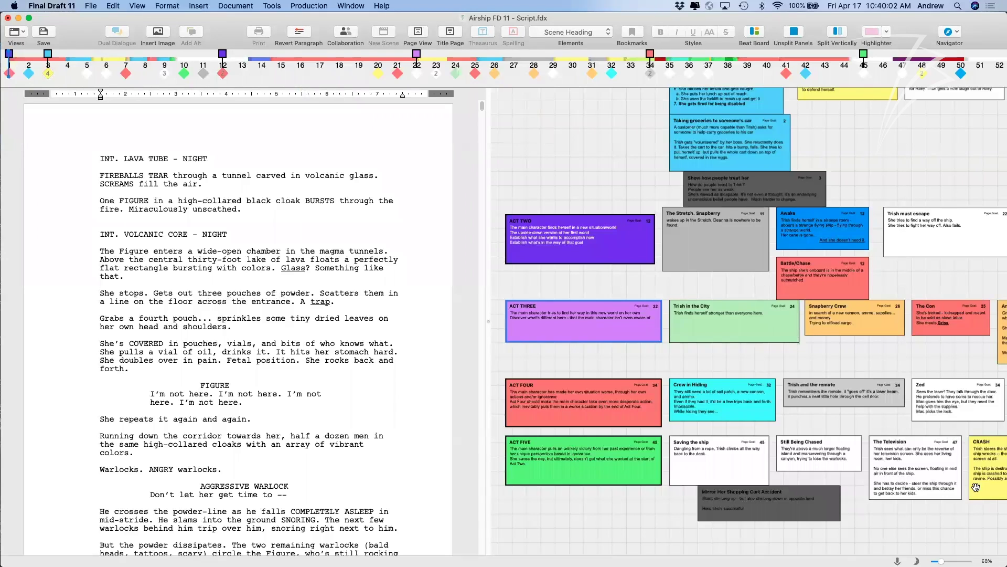
pyautogui.moveTo(941, 561); pyautogui.dragTo(945, 561)
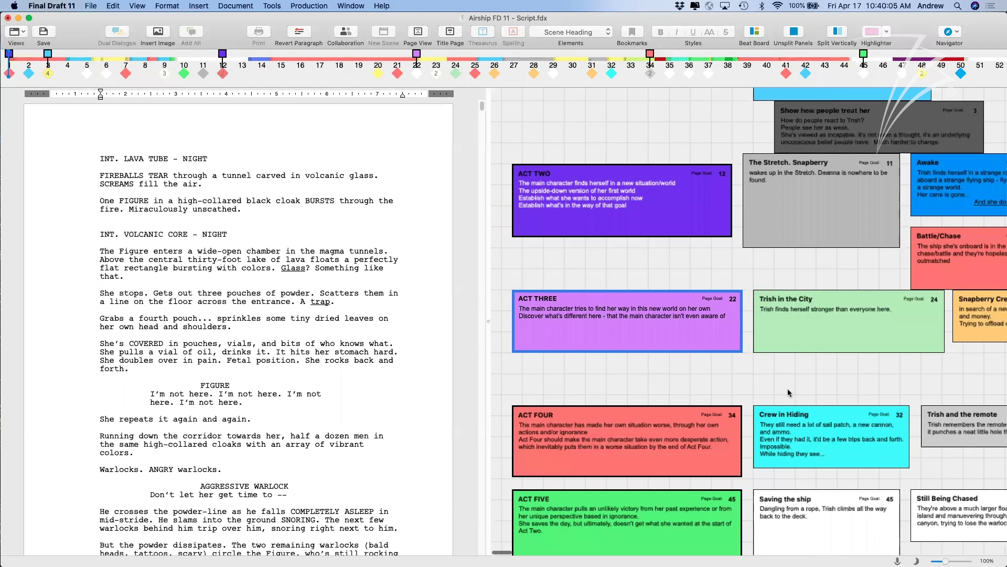
# Scroll across the scene cards, then jump the board to Crew in Hiding and ACT FIVE.
pyautogui.scroll(3, 778, 337)
pyautogui.hscroll(2, 778, 337)
pyautogui.scroll(-1, 777, 337)
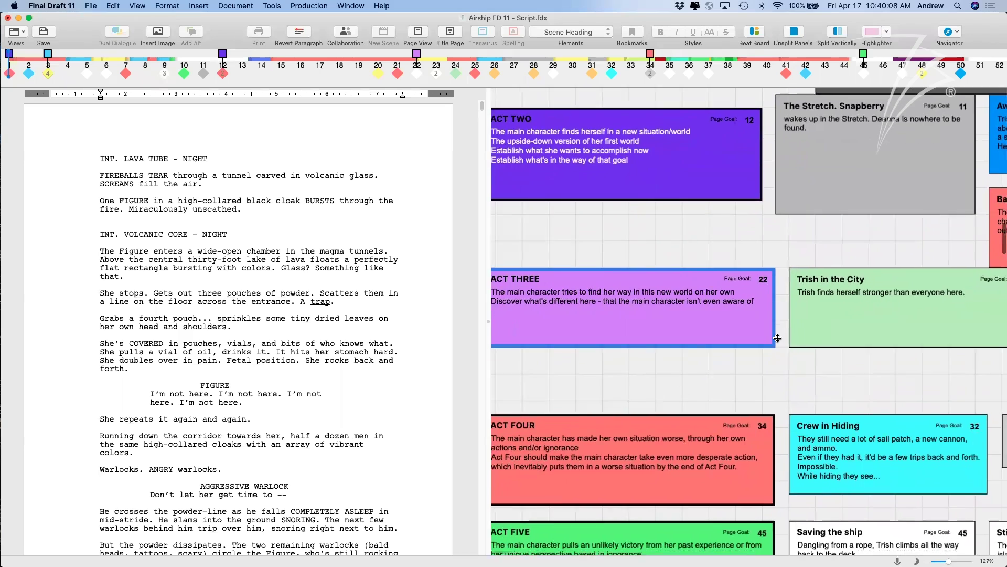
pyautogui.hscroll(5, 777, 338)
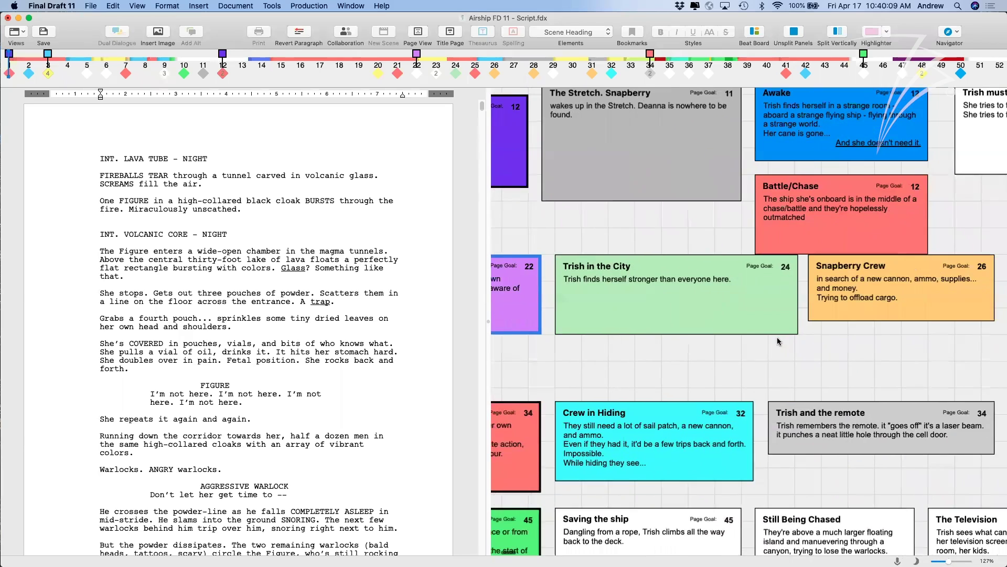
pyautogui.hscroll(5, 777, 338)
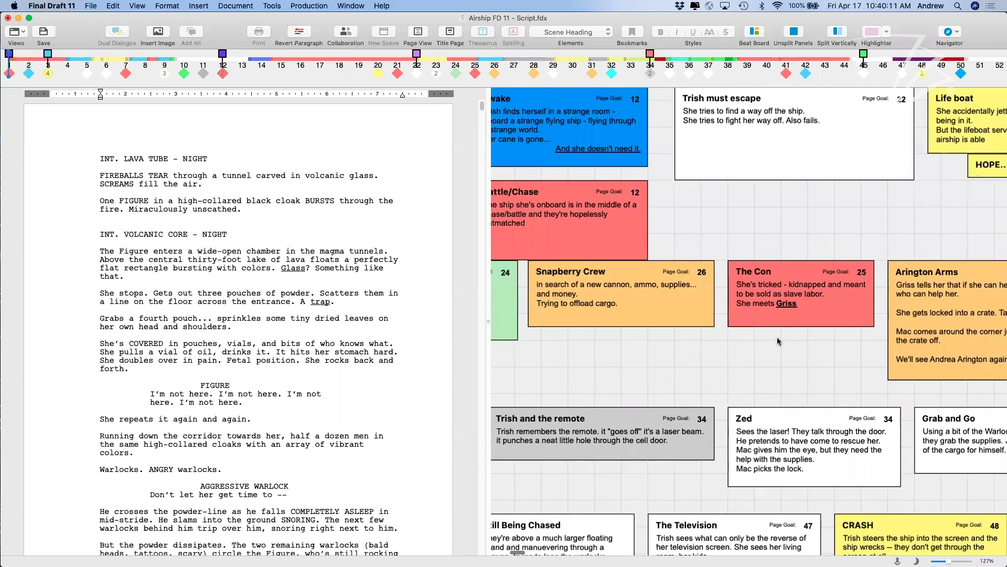
pyautogui.hscroll(6, 778, 341)
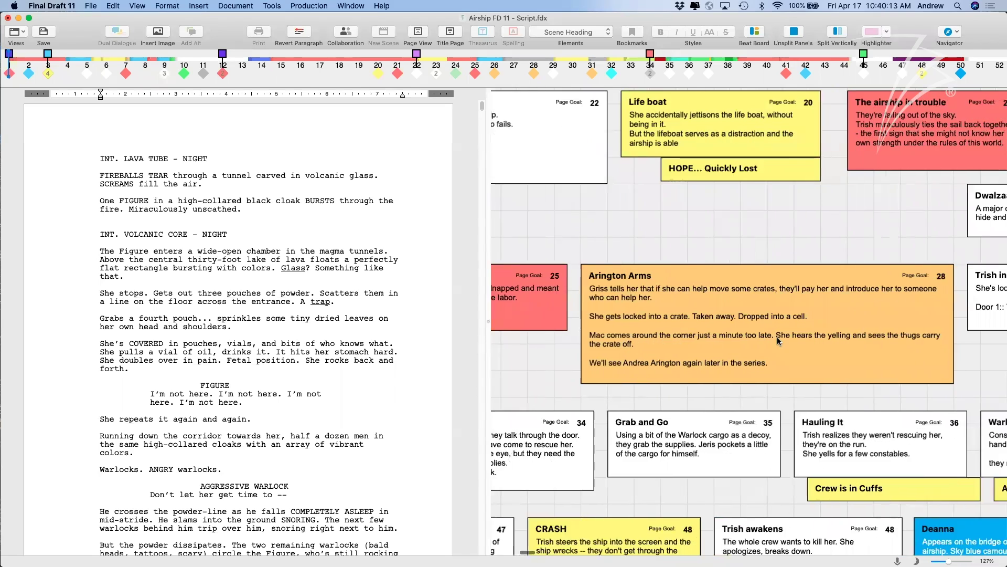
pyautogui.hscroll(6, 777, 337)
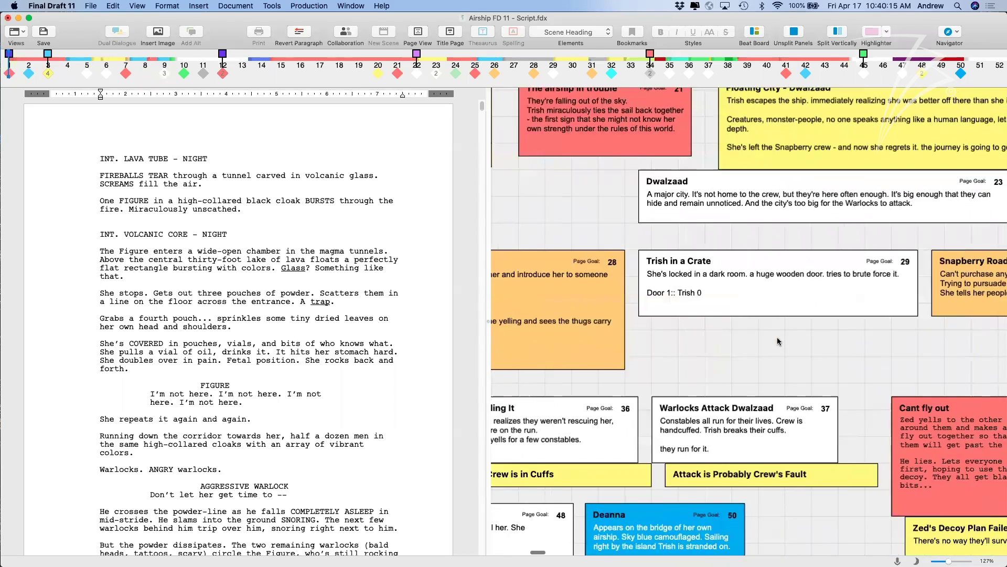
pyautogui.hscroll(4, 777, 341)
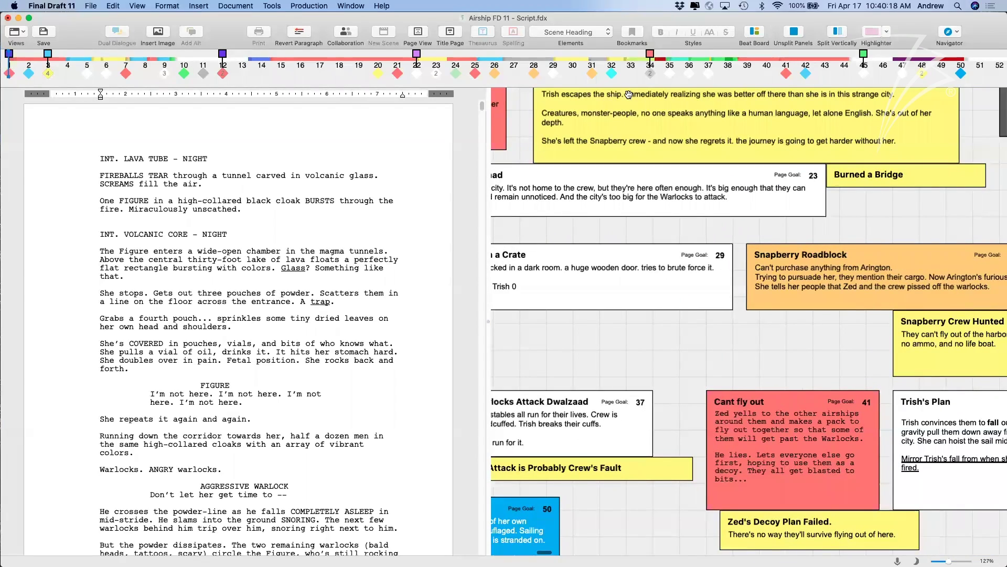
pyautogui.click(612, 73)
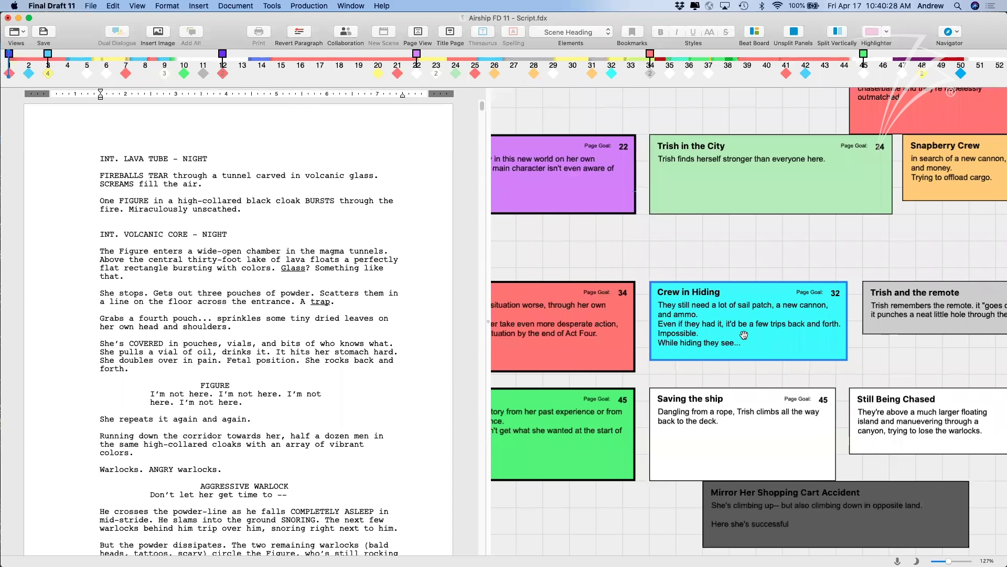
pyautogui.click(864, 57)
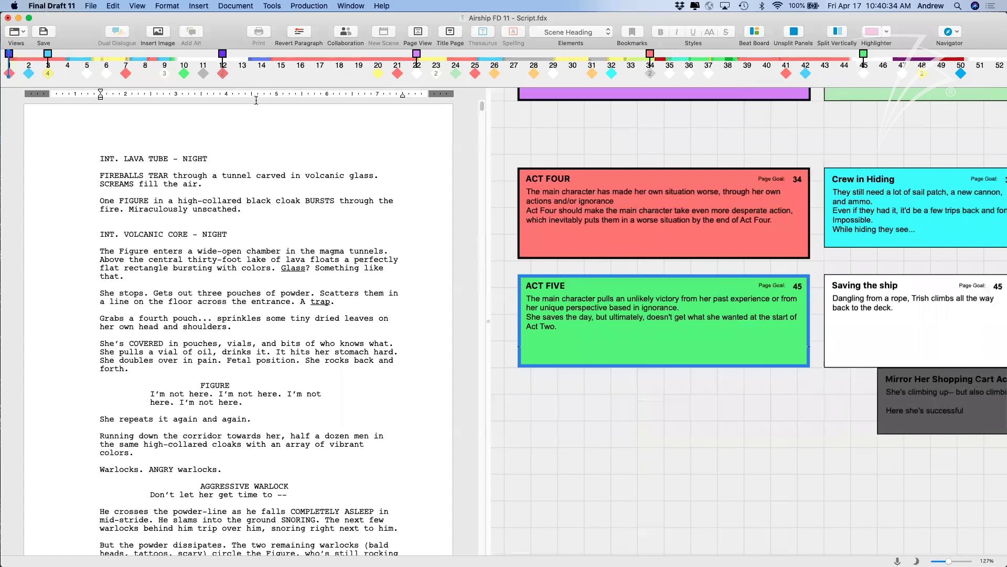
pyautogui.moveTo(185, 74)
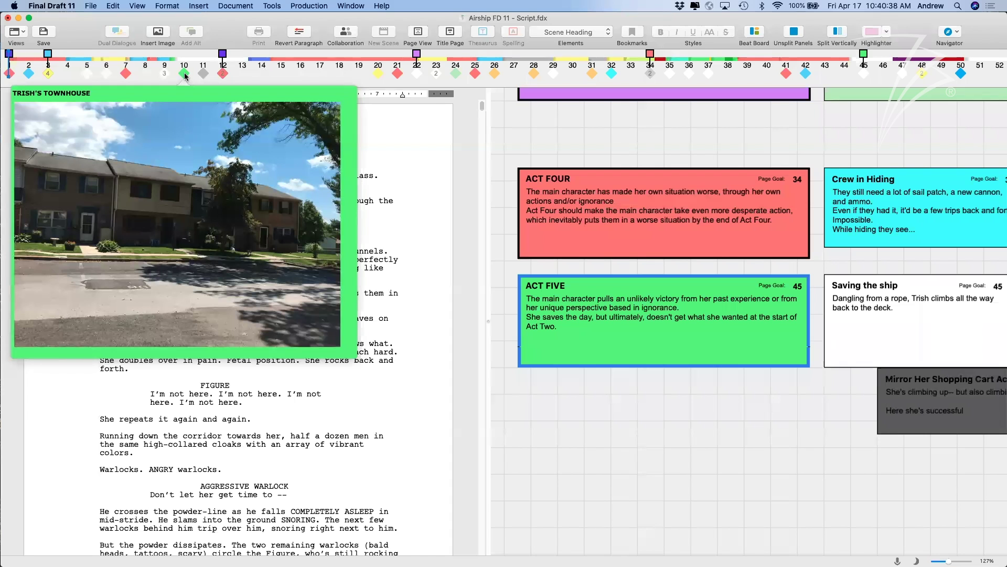
# Match the page-10 TRISH'S TOWNHOUSE card to its scene heading, then zoom both panes out.
pyautogui.click(184, 74)
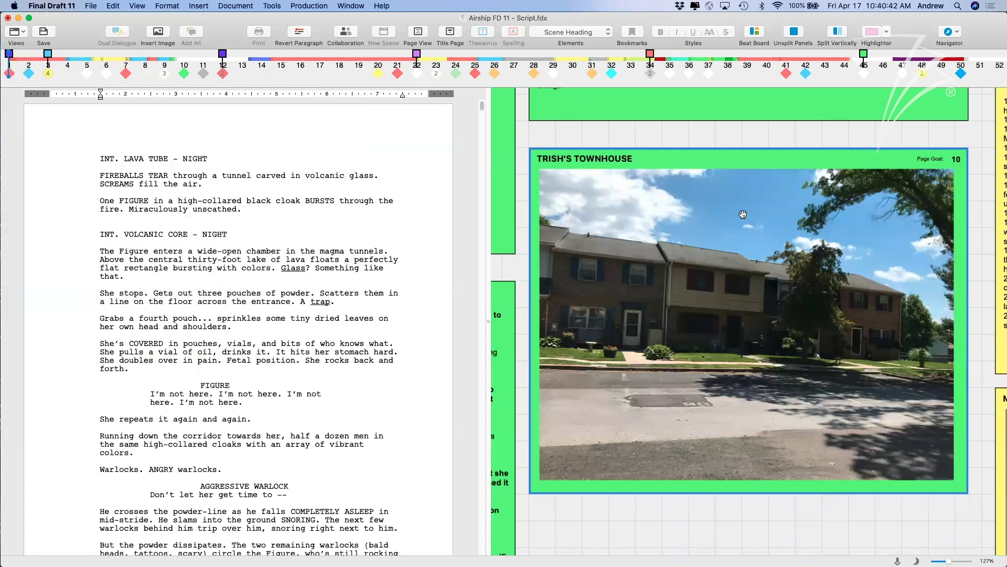
pyautogui.click(482, 155)
pyautogui.moveTo(481, 154); pyautogui.dragTo(490, 176)
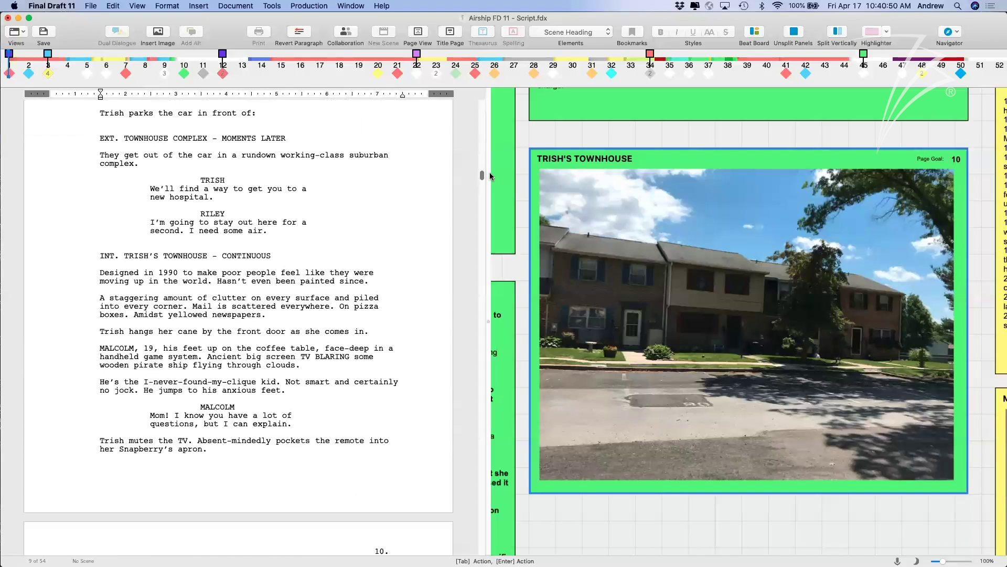
pyautogui.moveTo(101, 255)
pyautogui.mouseDown()
pyautogui.moveTo(265, 258)
pyautogui.moveTo(247, 275)
pyautogui.moveTo(271, 256)
pyautogui.moveTo(96, 259)
pyautogui.mouseUp()
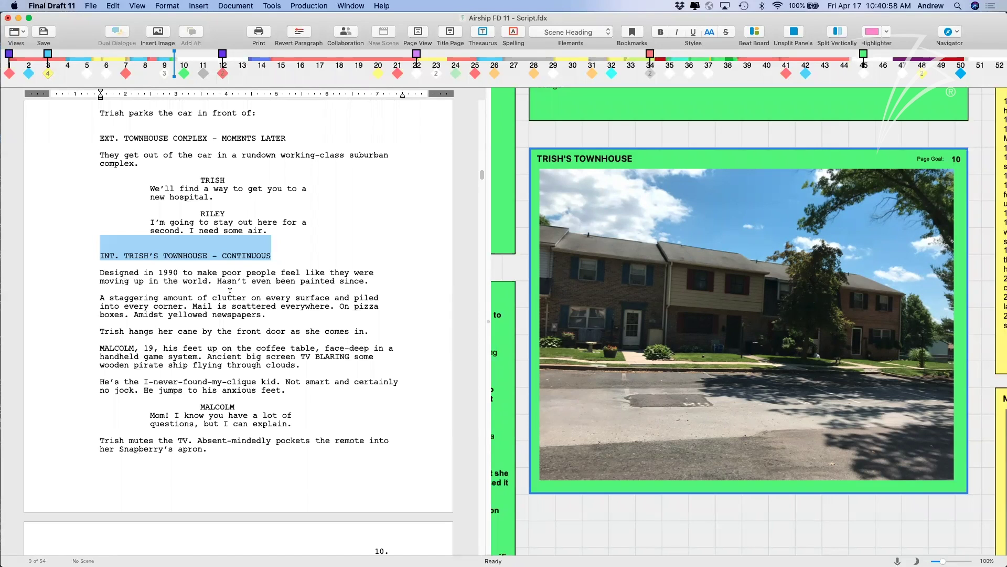
pyautogui.click(236, 276)
pyautogui.moveTo(373, 280); pyautogui.dragTo(84, 259)
pyautogui.click(84, 259)
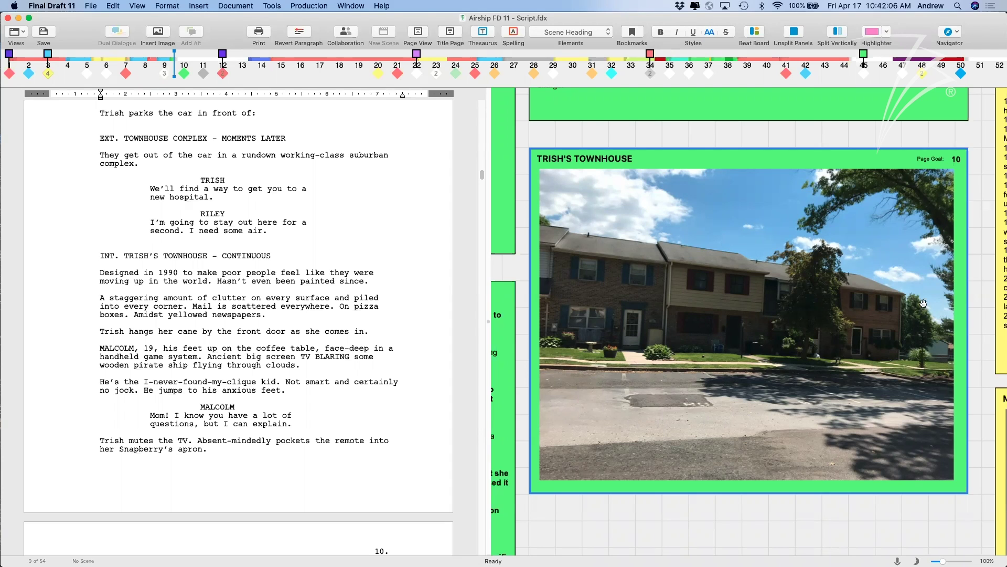
pyautogui.press('super+minus')
pyautogui.press('super+minus')
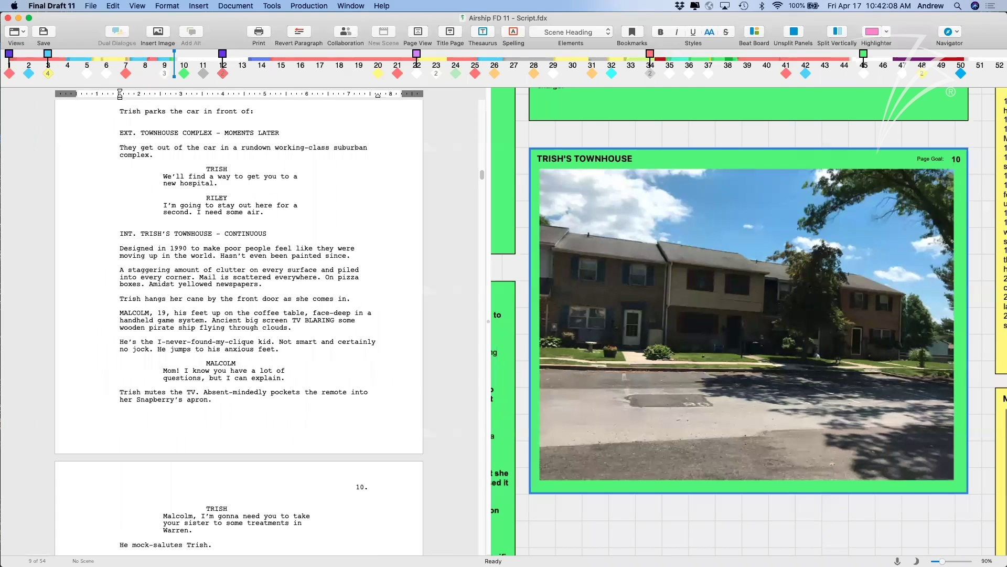
pyautogui.press('super+minus')
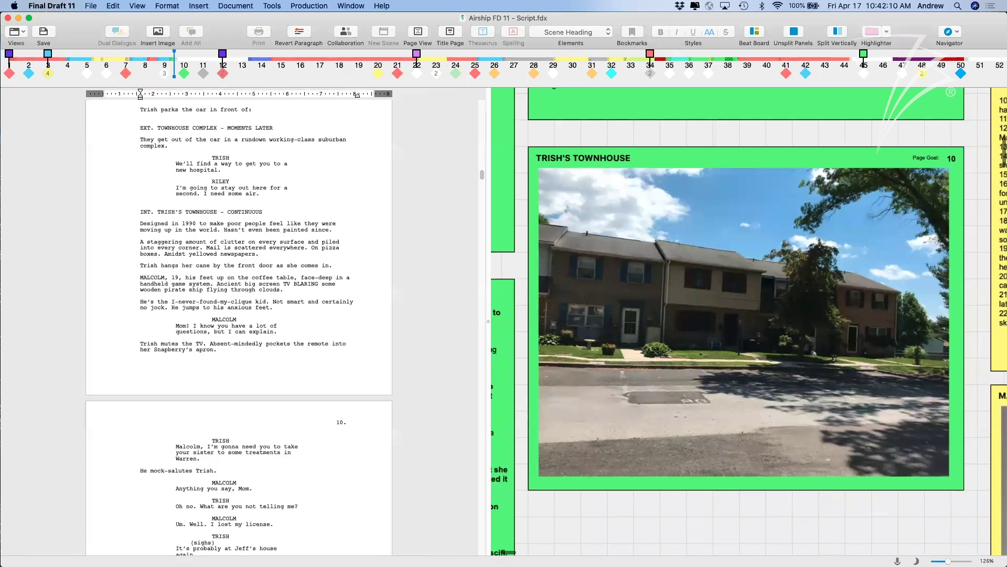
# Zoom the beat board out to 33% and turn on Night Mode.
pyautogui.scroll(-6, 836, 513)
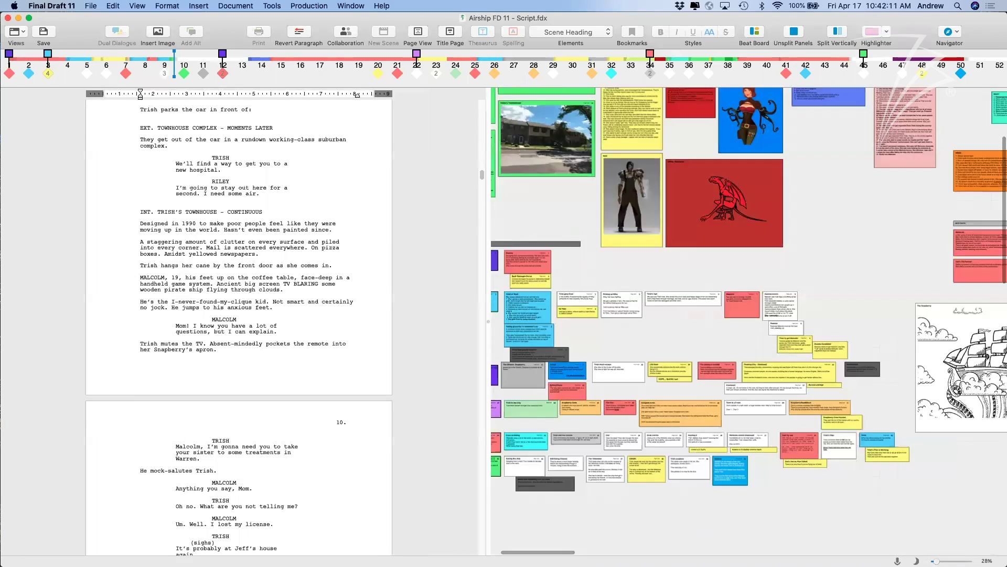
pyautogui.scroll(-2, 836, 515)
pyautogui.scroll(-4, 836, 514)
pyautogui.hscroll(-3, 836, 514)
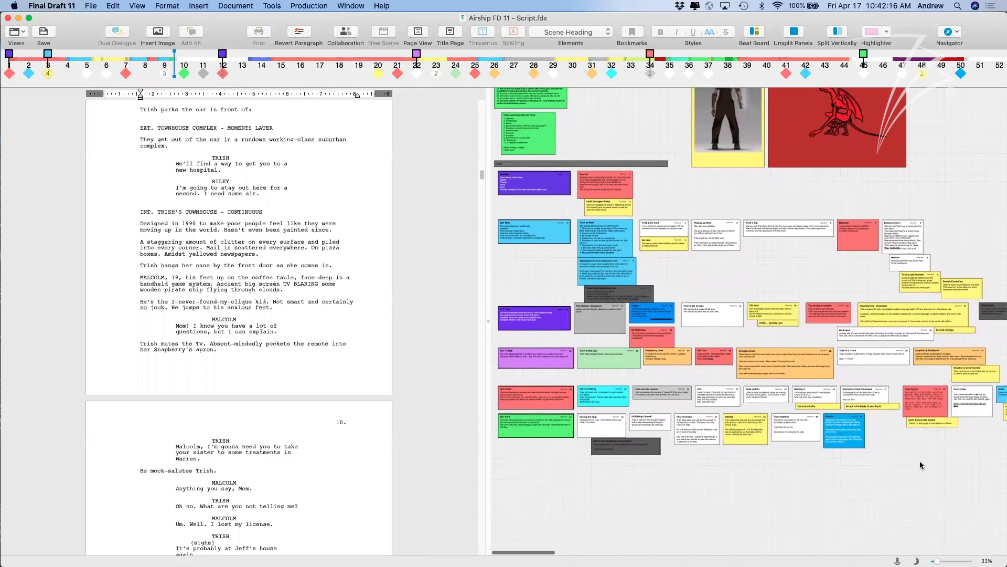
pyautogui.click(916, 560)
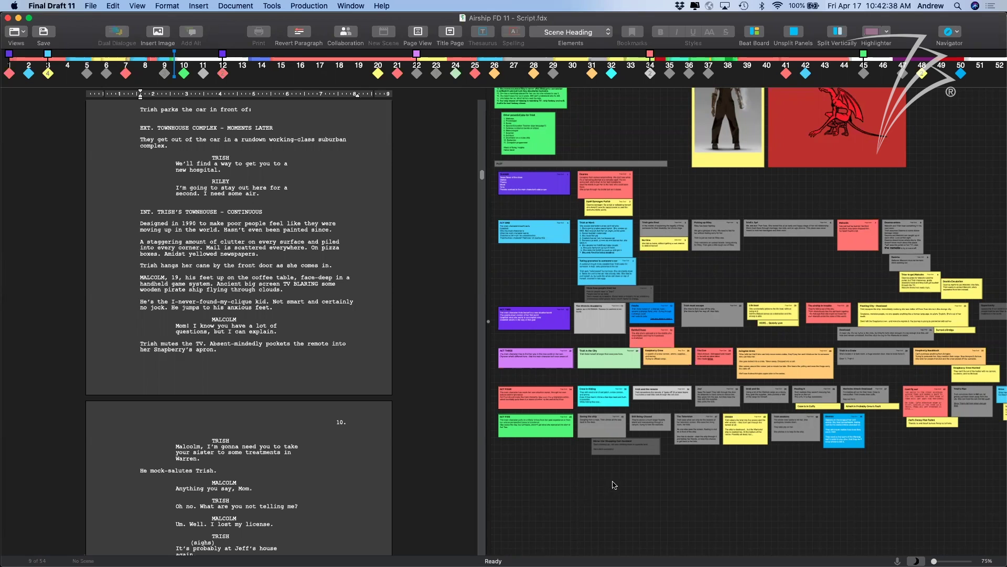
# Widen the script pane and adjust zoom, then unsplit panels to hide the beat board.
pyautogui.moveTo(933, 560); pyautogui.dragTo(937, 561)
pyautogui.moveTo(484, 321); pyautogui.dragTo(520, 318)
pyautogui.click(375, 292)
pyautogui.scroll(5, 375, 292)
pyautogui.scroll(-5, 376, 291)
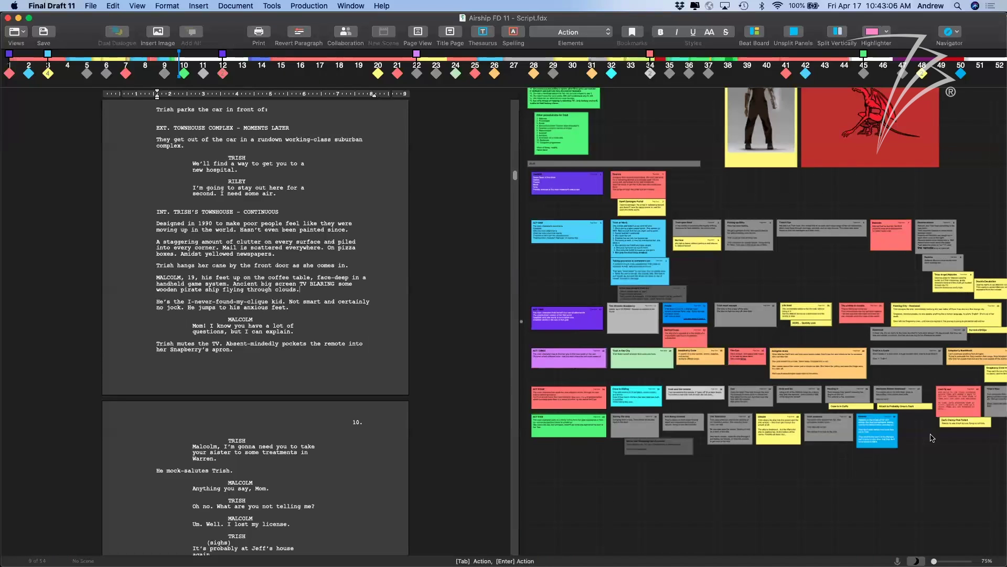
pyautogui.moveTo(934, 561); pyautogui.dragTo(940, 561)
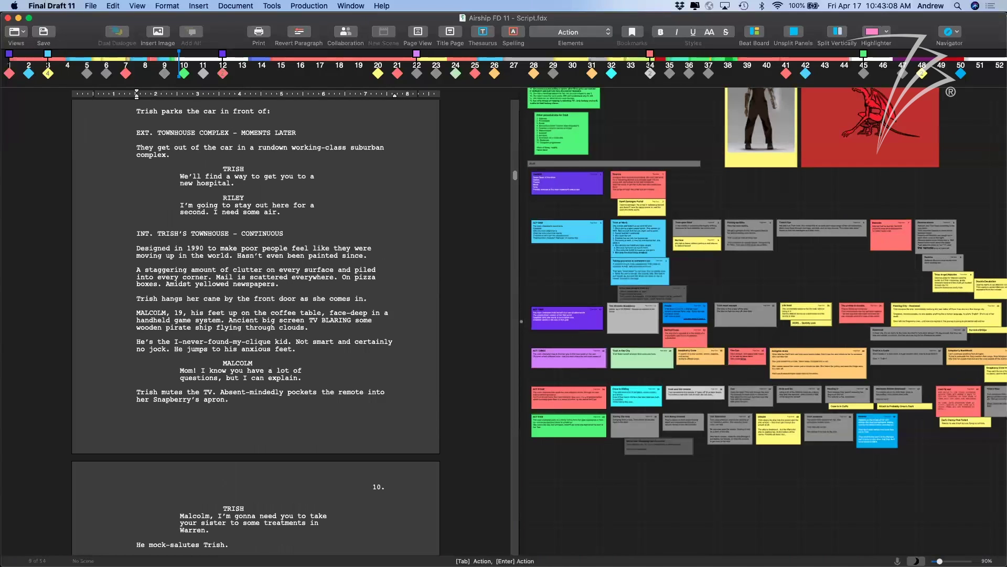
pyautogui.click(624, 310)
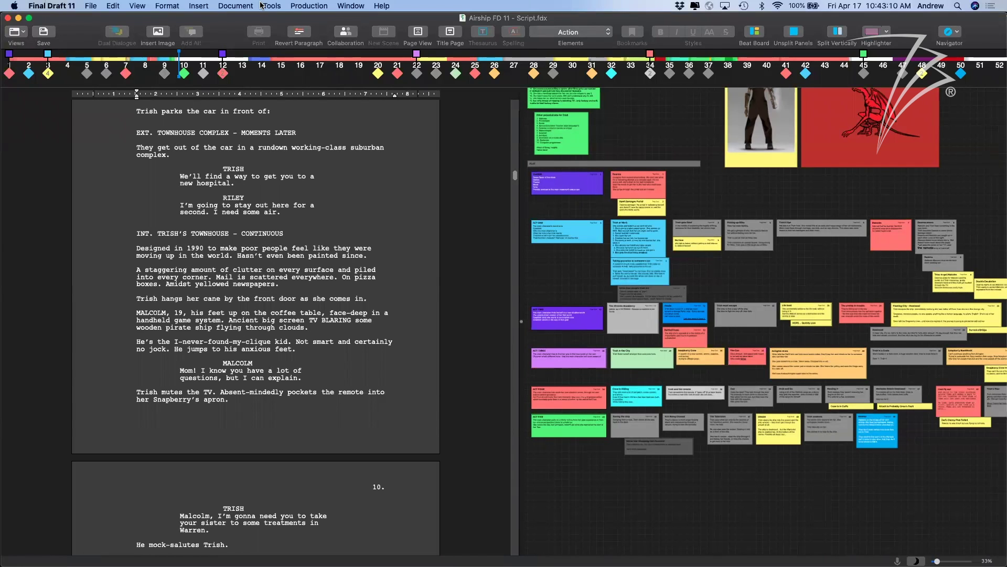
pyautogui.click(437, 152)
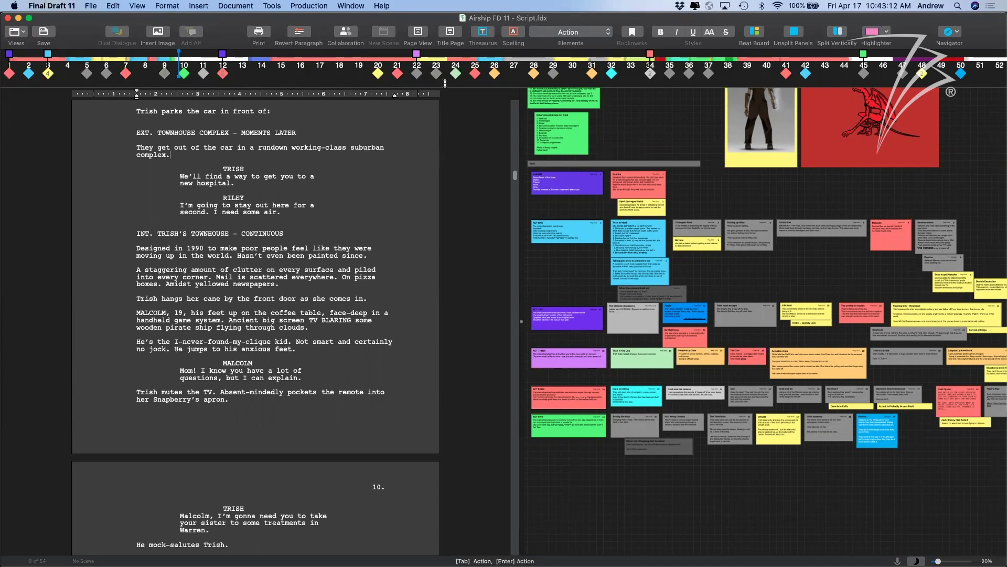
pyautogui.click(793, 33)
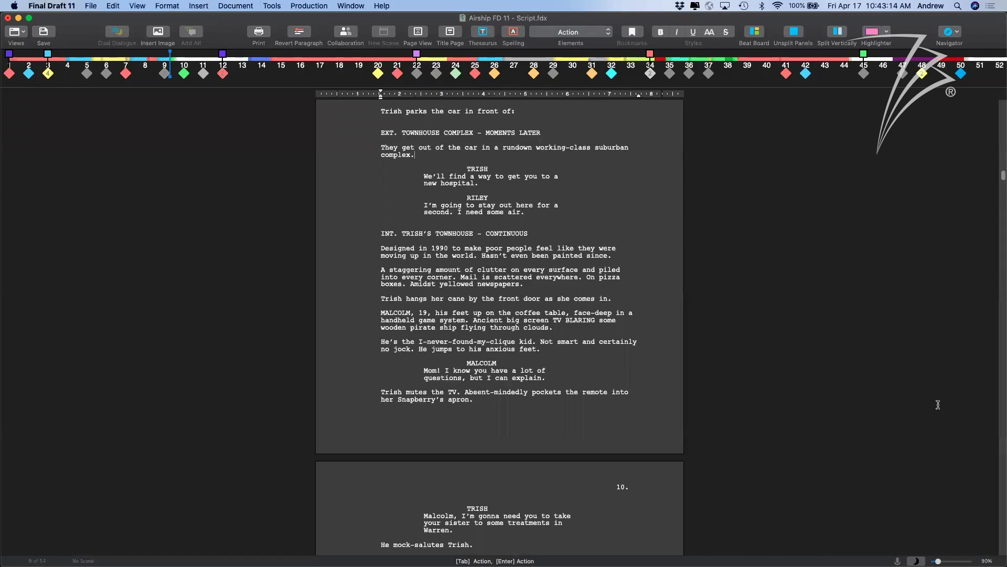
# Zoom the script to 125% and turn Night Mode off.
pyautogui.moveTo(938, 561); pyautogui.dragTo(950, 561)
pyautogui.click(916, 561)
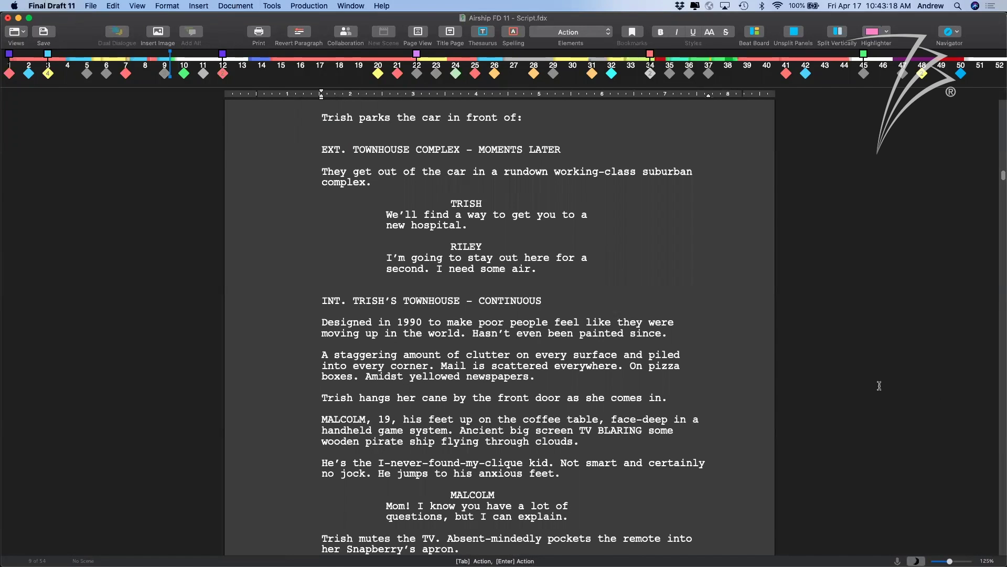
pyautogui.scroll(1, 717, 333)
pyautogui.scroll(-2, 717, 333)
pyautogui.scroll(8, 717, 333)
pyautogui.scroll(15, 717, 333)
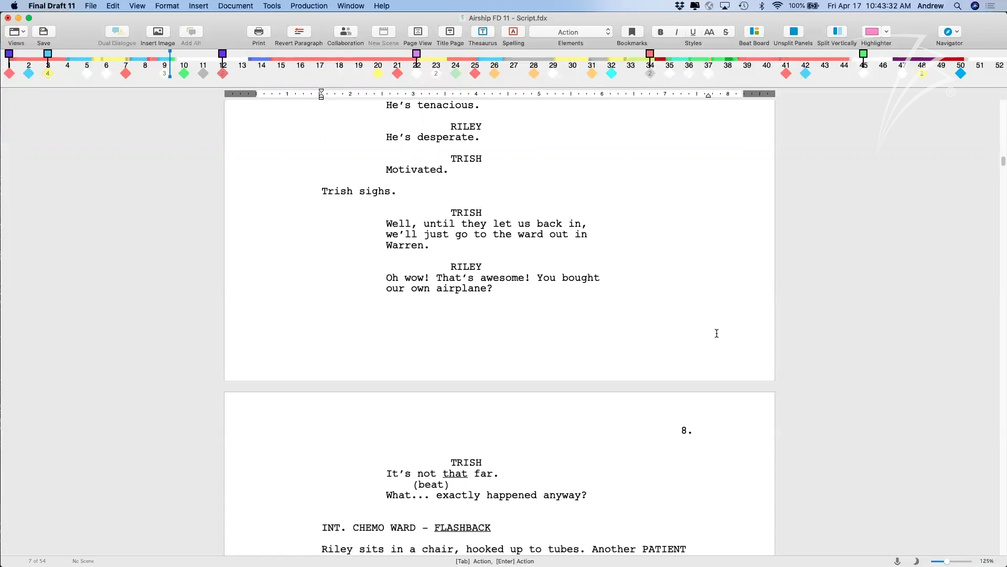
# Hide the Story Map timeline above the script pages.
pyautogui.rightClick(300, 69)
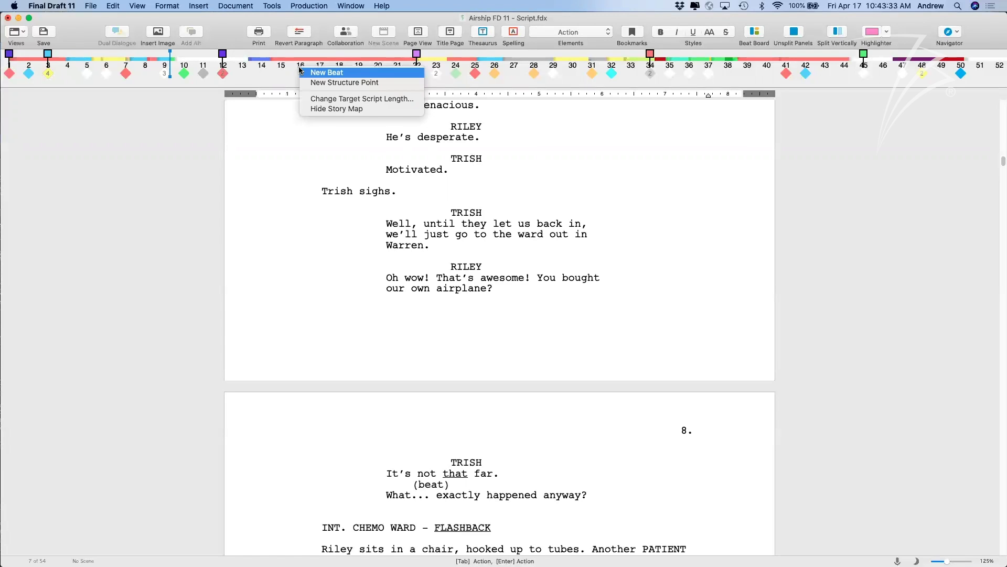
pyautogui.click(321, 108)
pyautogui.scroll(10, 443, 230)
pyautogui.scroll(15, 444, 229)
pyautogui.scroll(-3, 443, 229)
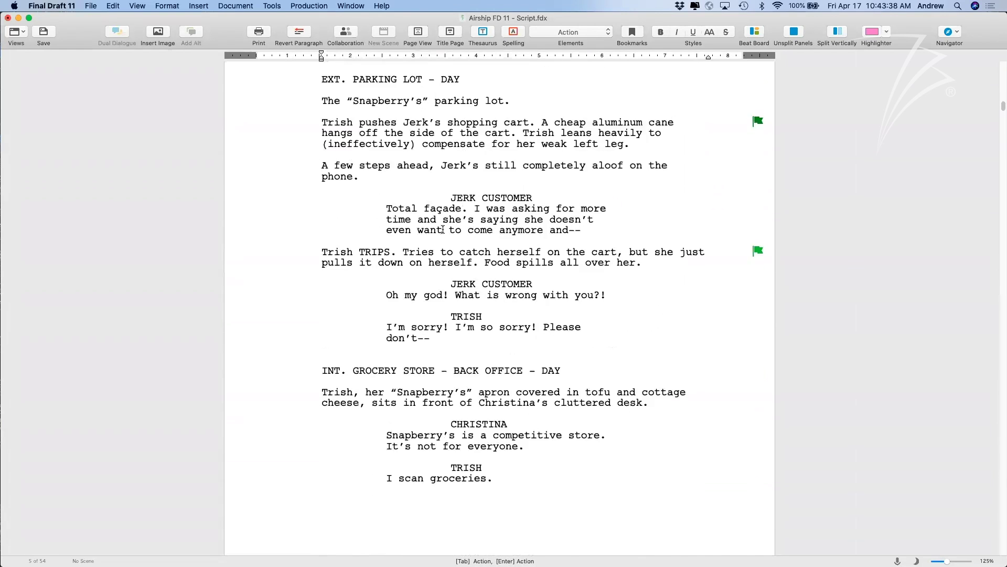
# Put the caret at the end of the INT. TRISH'S TOWNHOUSE - CONTINUOUS heading on page 9, ready to insert.
pyautogui.scroll(-5, 443, 229)
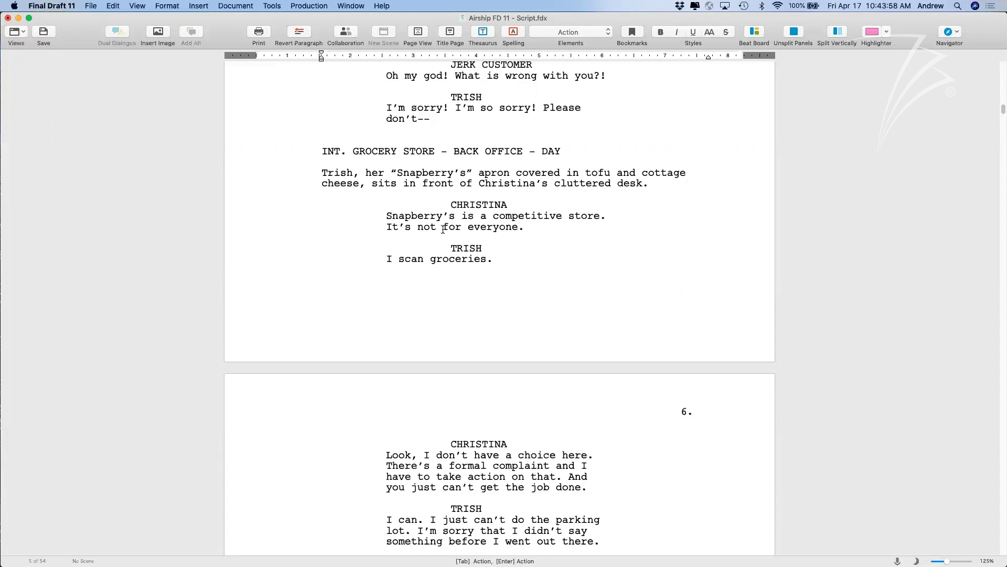
pyautogui.scroll(-20, 443, 229)
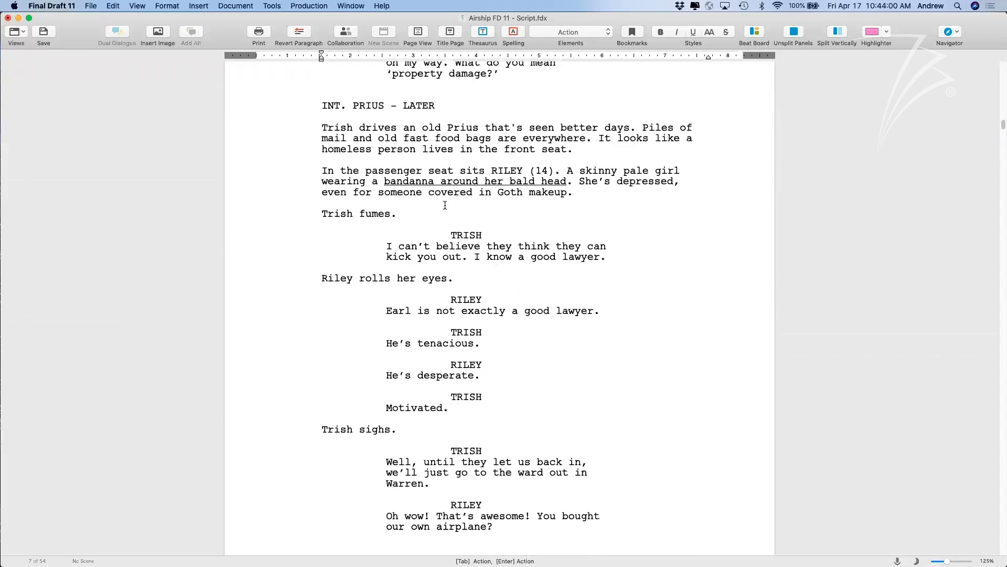
pyautogui.scroll(-20, 445, 205)
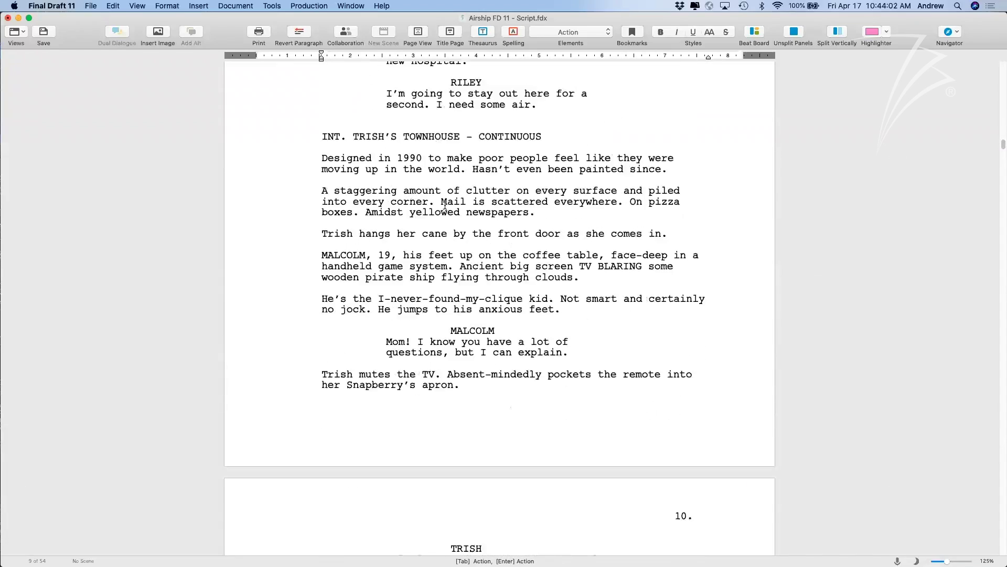
pyautogui.scroll(-10, 445, 205)
pyautogui.scroll(20, 445, 205)
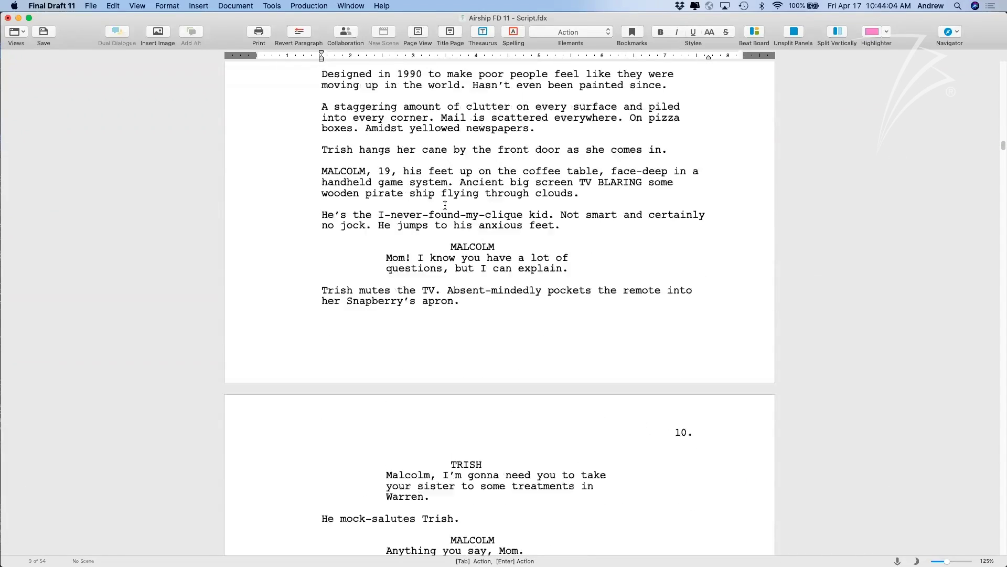
pyautogui.click(547, 212)
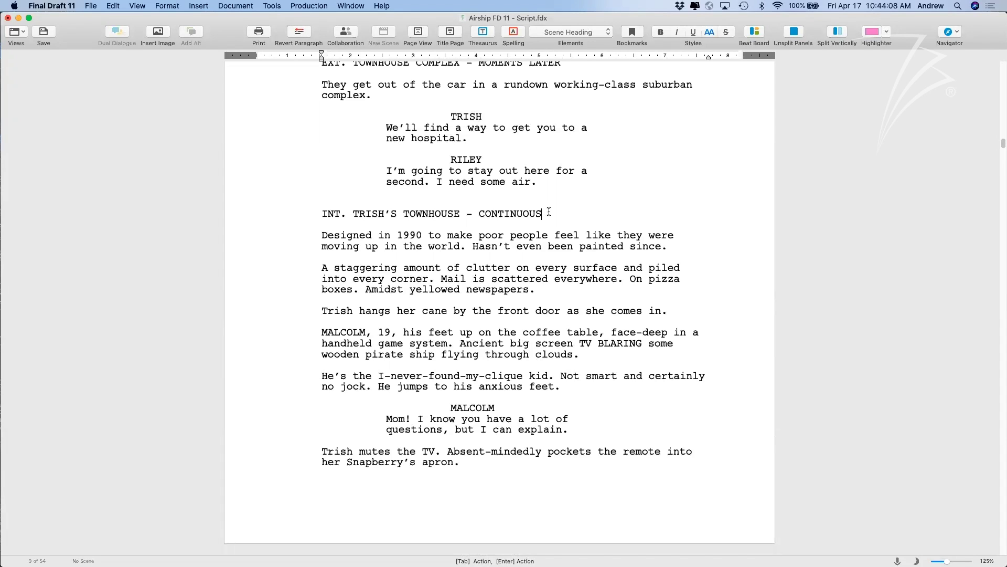
pyautogui.moveTo(548, 212); pyautogui.dragTo(308, 215)
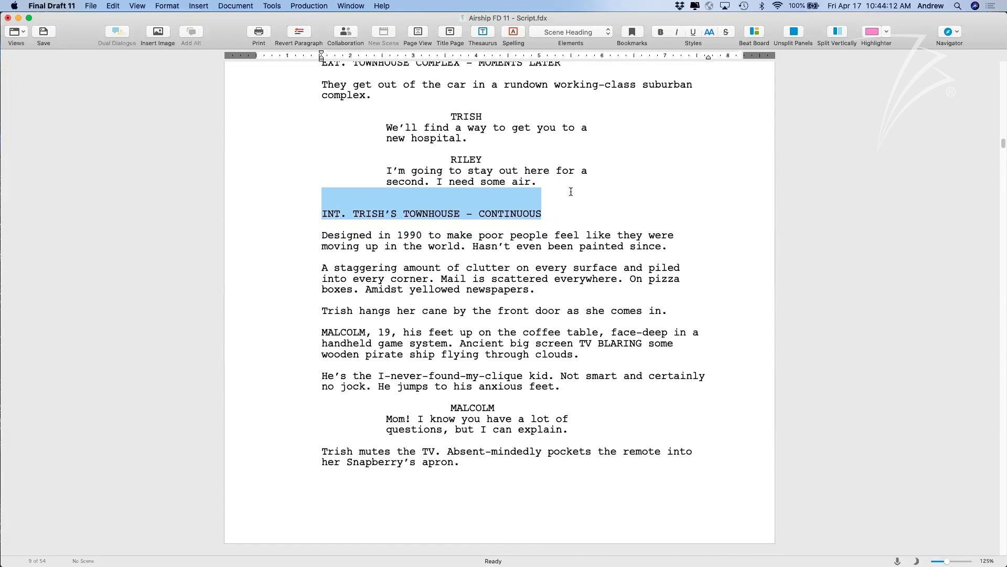
pyautogui.click(562, 211)
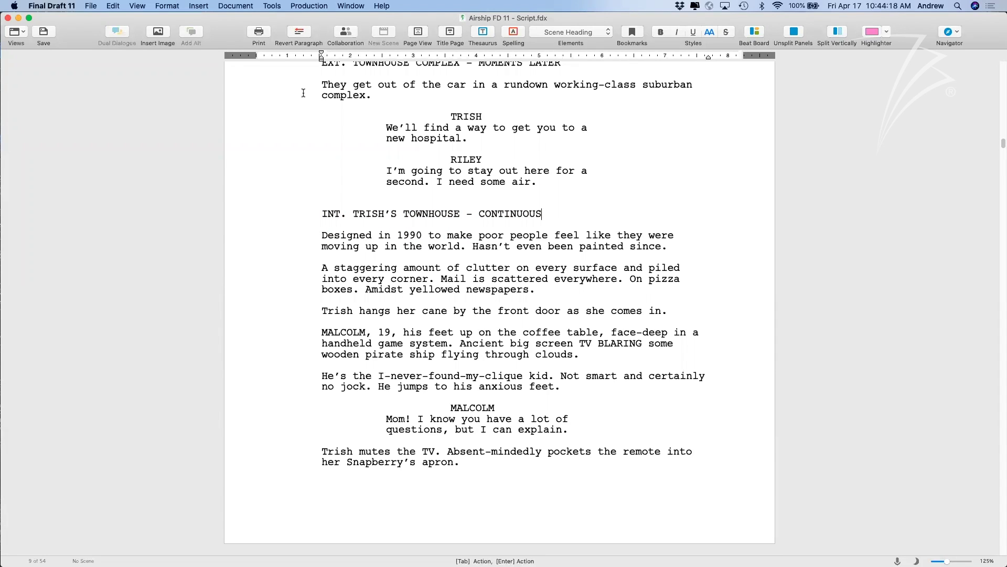
pyautogui.click(197, 6)
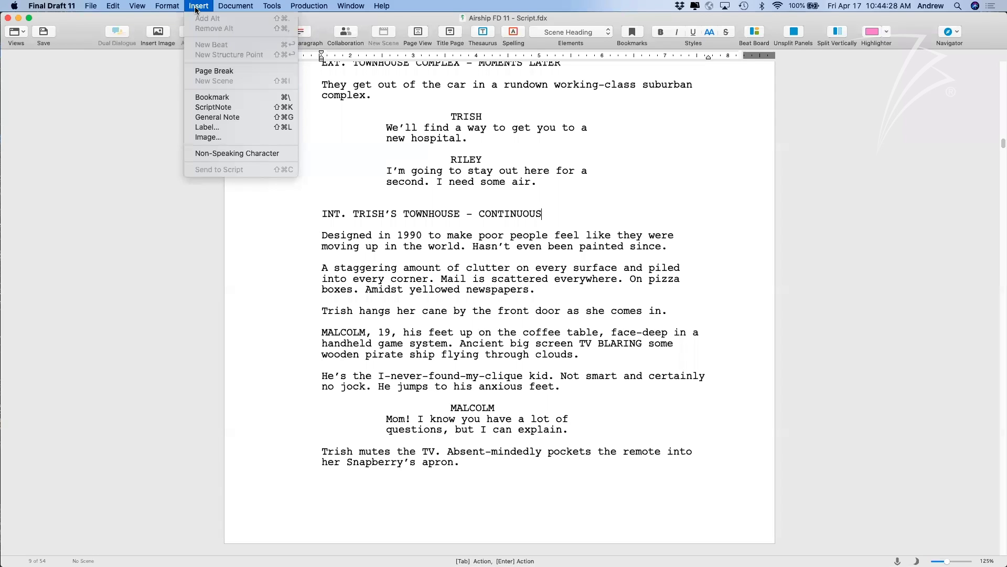
# Add a bookmark named 'Intro to home' at the townhouse heading.
pyautogui.click(225, 97)
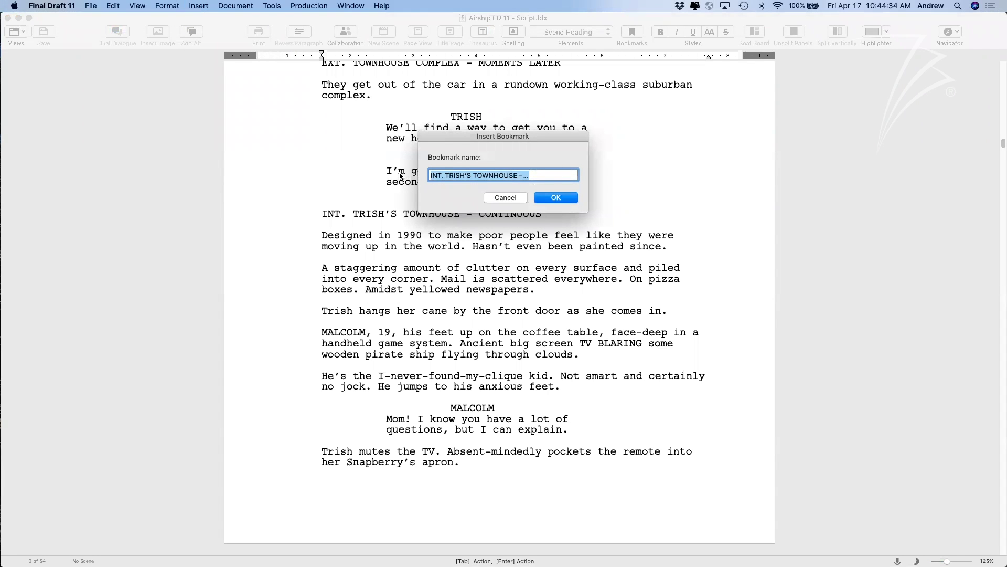
pyautogui.write('Intro to home')
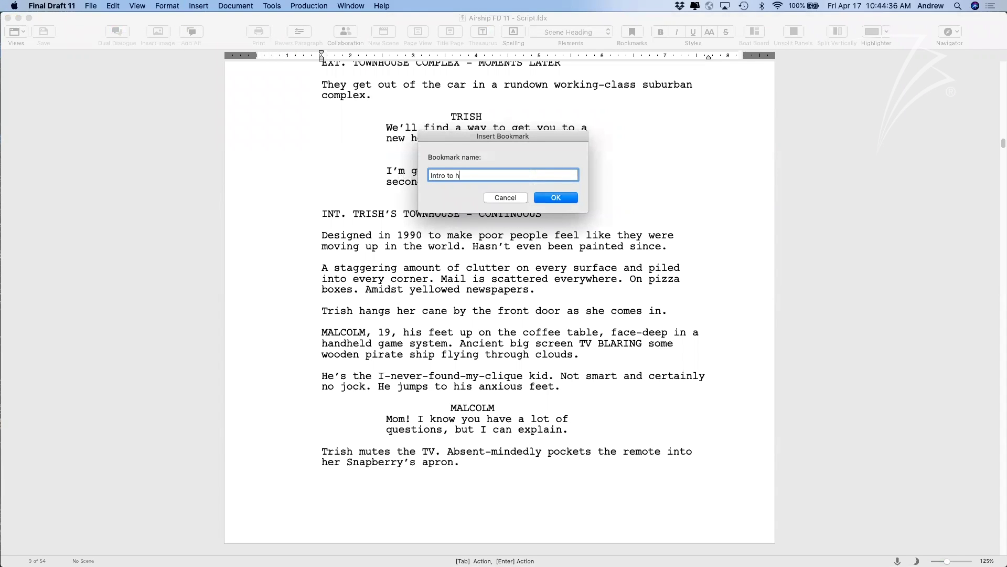
pyautogui.click(559, 202)
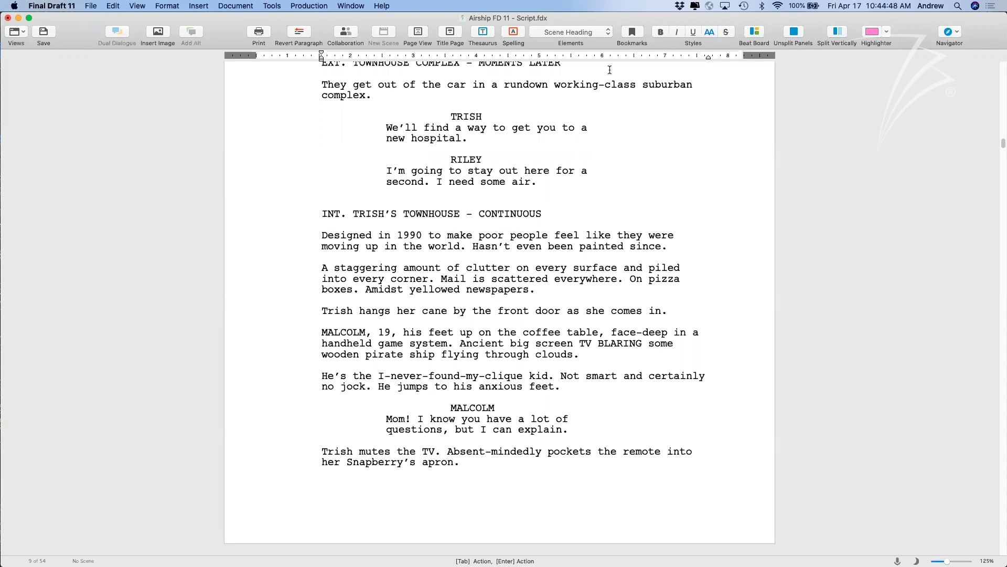
# Jump to 'Intro to home' from the Bookmarks list to confirm it works.
pyautogui.click(631, 33)
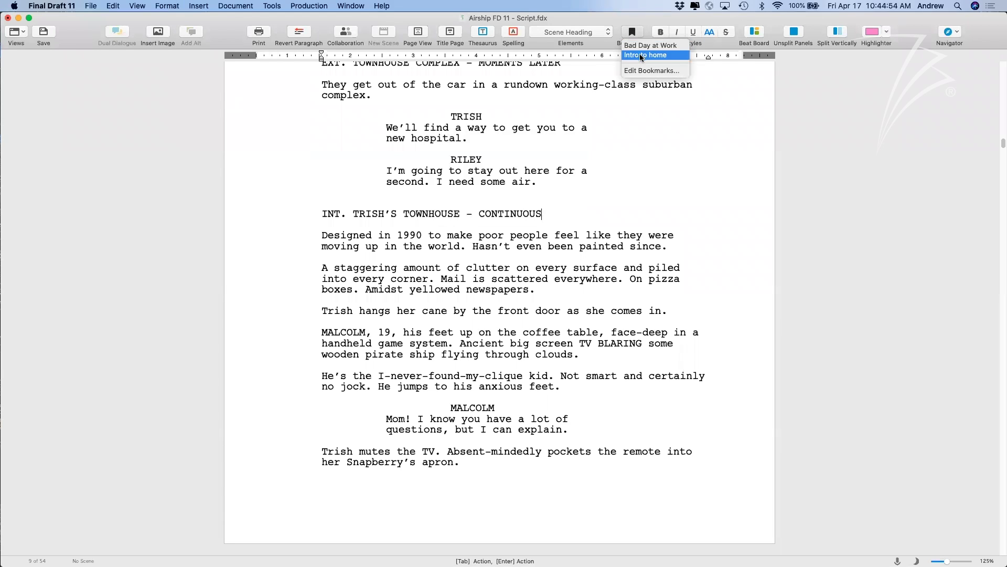
pyautogui.click(641, 55)
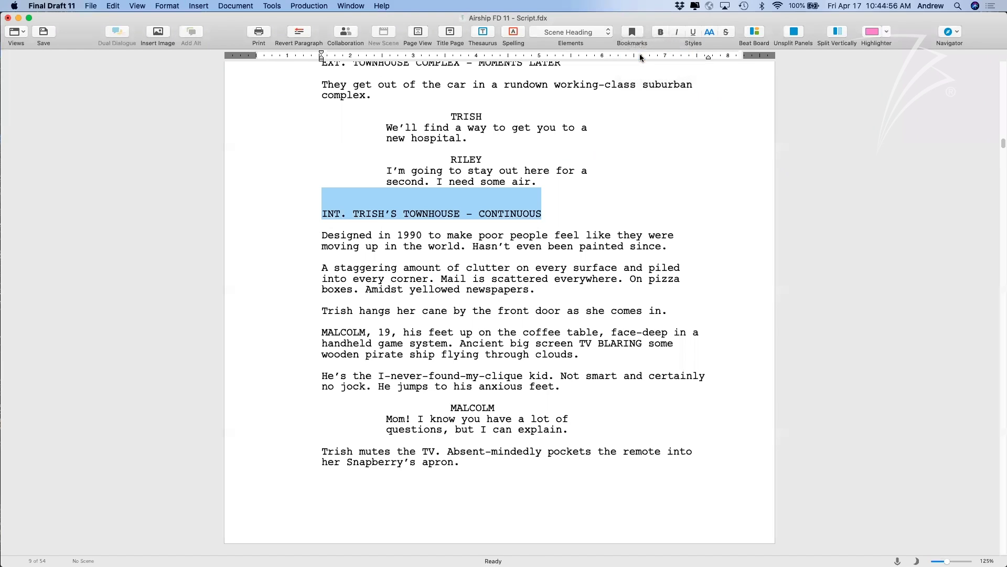
pyautogui.click(564, 200)
pyautogui.scroll(-5, 561, 211)
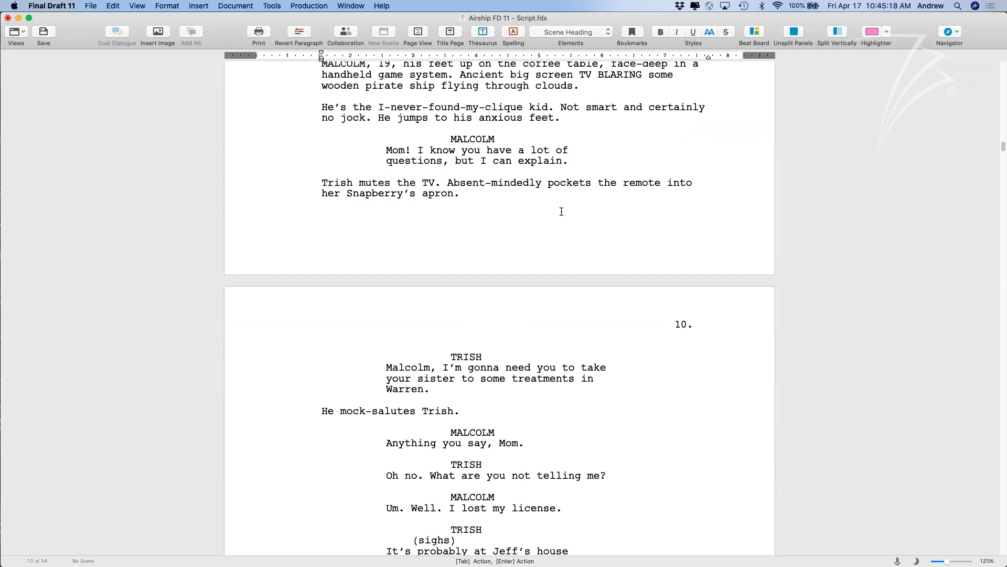
# Place the caret on the EXT. AIRSHIP DECK - DAY heading.
pyautogui.scroll(-20, 558, 292)
pyautogui.scroll(-20, 557, 293)
pyautogui.scroll(-20, 558, 294)
pyautogui.scroll(20, 557, 293)
pyautogui.scroll(10, 558, 293)
pyautogui.moveTo(482, 298); pyautogui.dragTo(321, 298)
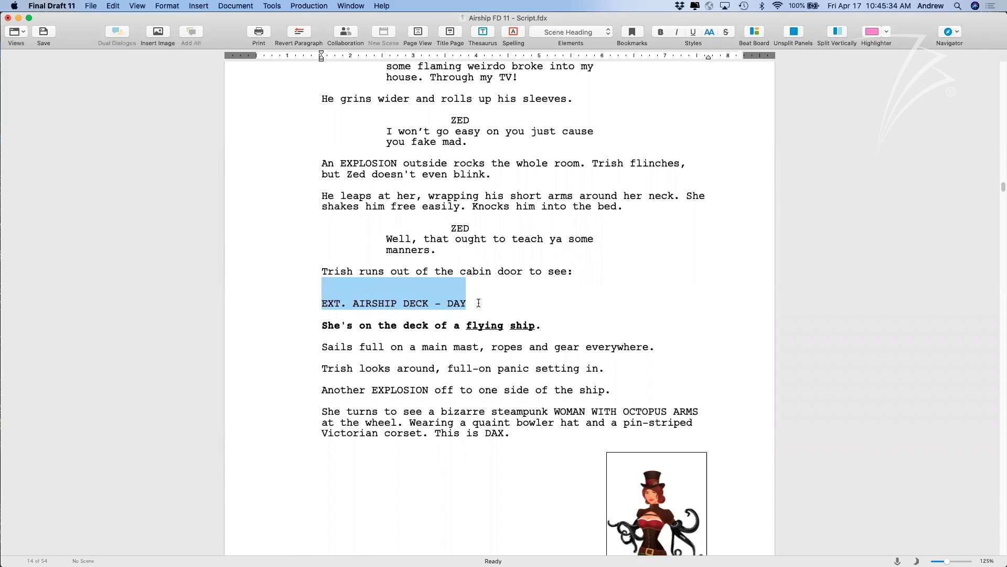
pyautogui.click(630, 32)
pyautogui.click(594, 188)
pyautogui.click(476, 307)
# Bookmark the airship deck heading as 'BREAK INTO ACT TWO'.
pyautogui.click(199, 5)
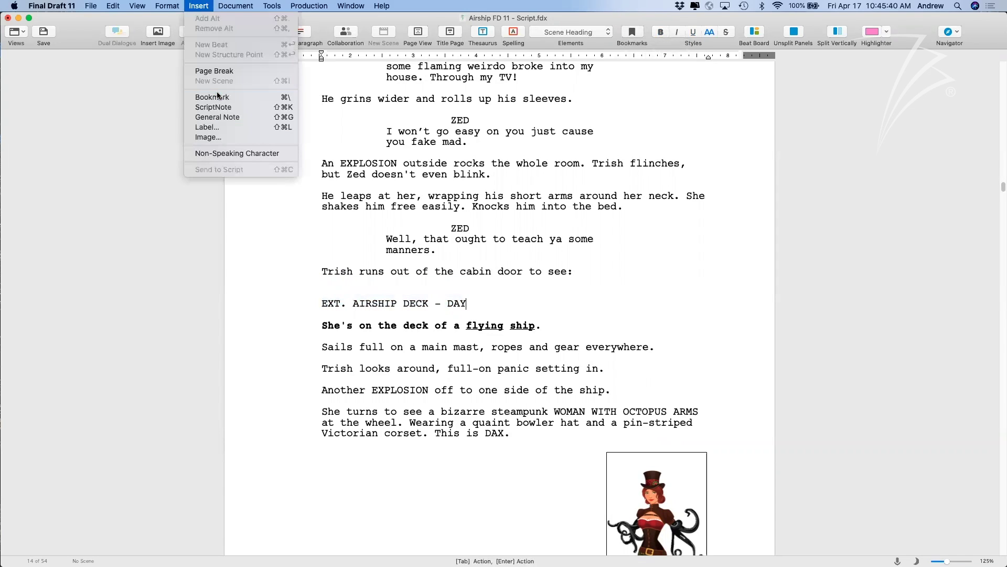
pyautogui.click(220, 96)
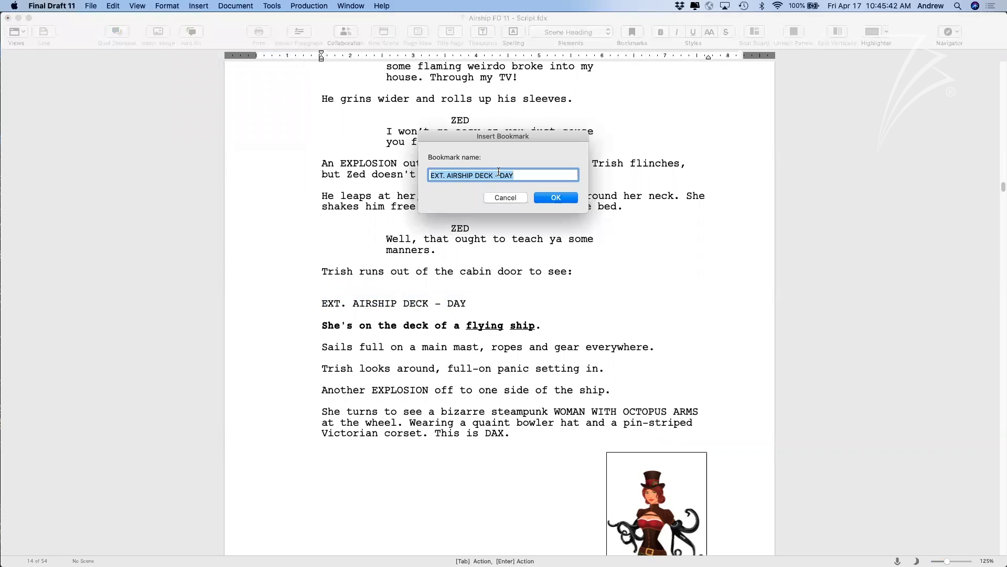
pyautogui.write('BREAK INTO ACT TWO')
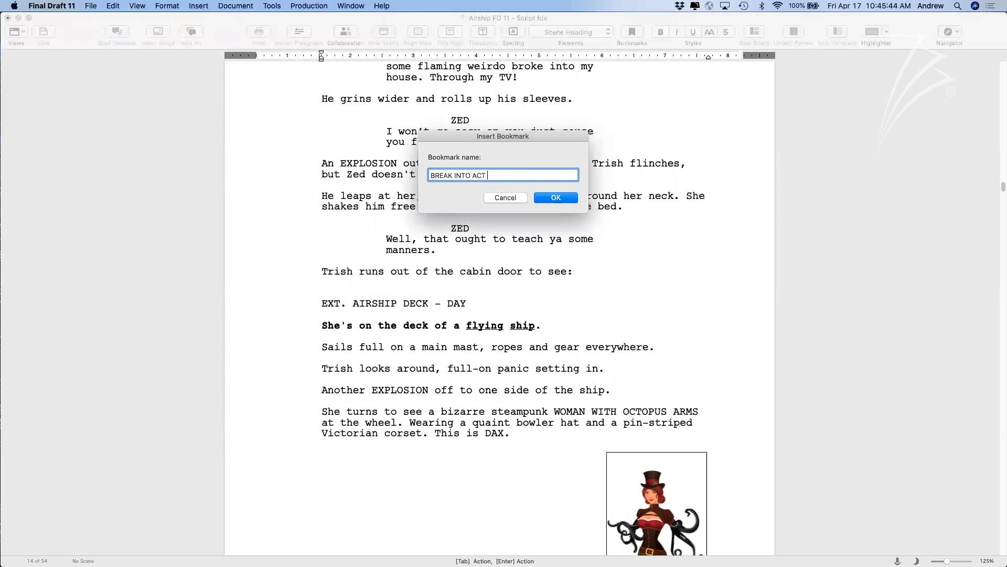
pyautogui.click(561, 198)
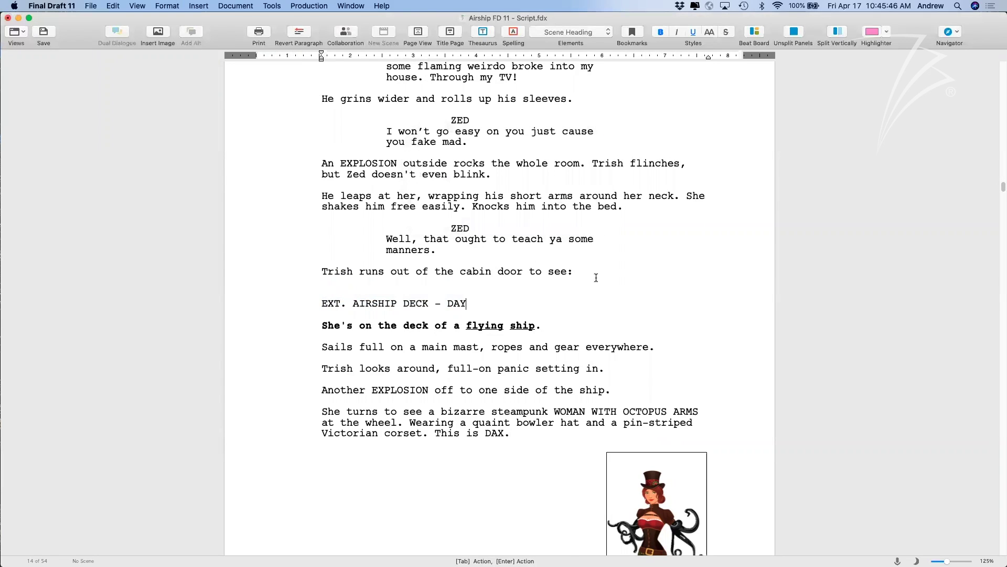
# Jump back to the 'Intro to home' bookmark.
pyautogui.scroll(1, 598, 277)
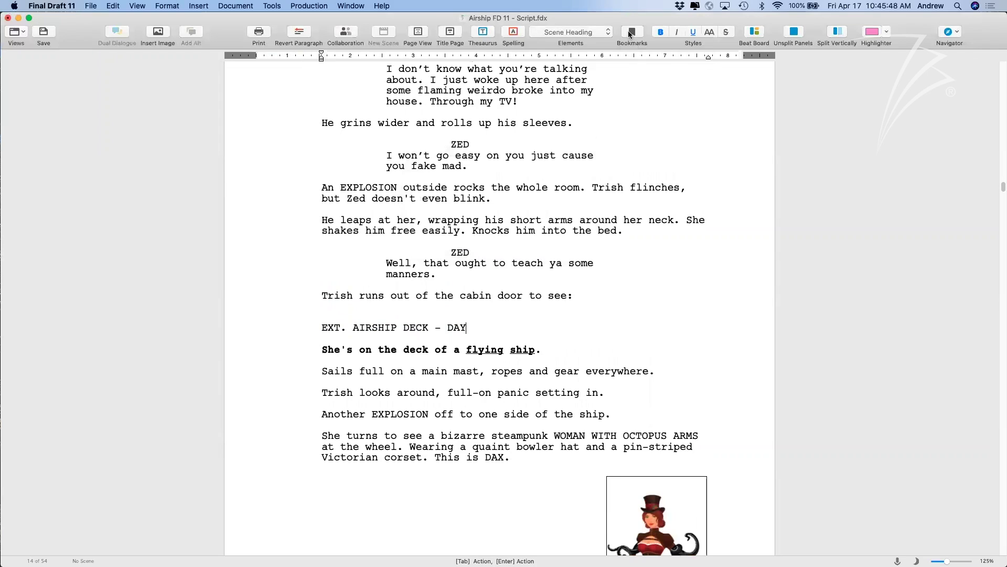
pyautogui.click(631, 33)
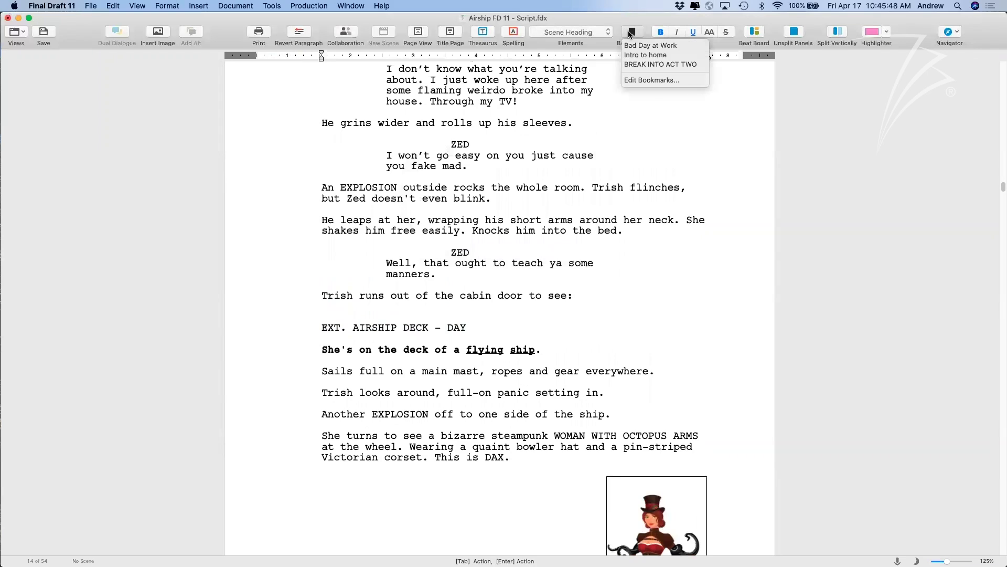
pyautogui.click(645, 59)
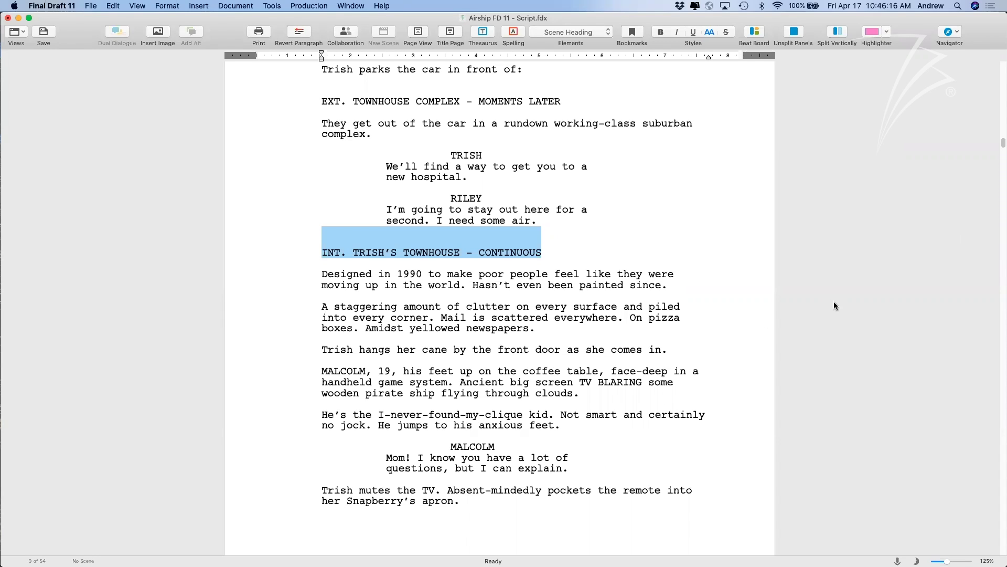
# Use Edit Bookmarks to go to BREAK INTO ACT TWO at the page 14 airship deck scene.
pyautogui.click(559, 252)
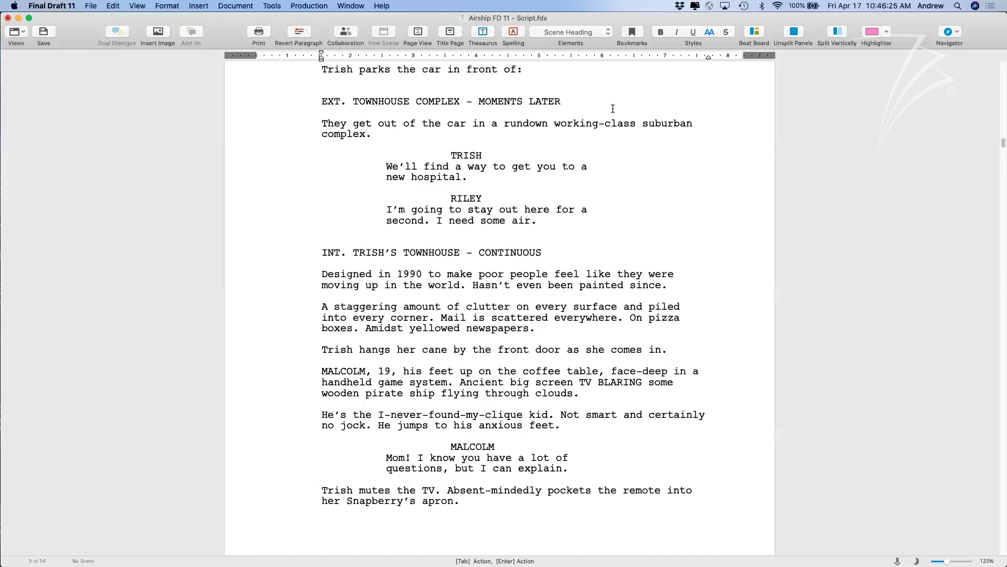
pyautogui.click(632, 33)
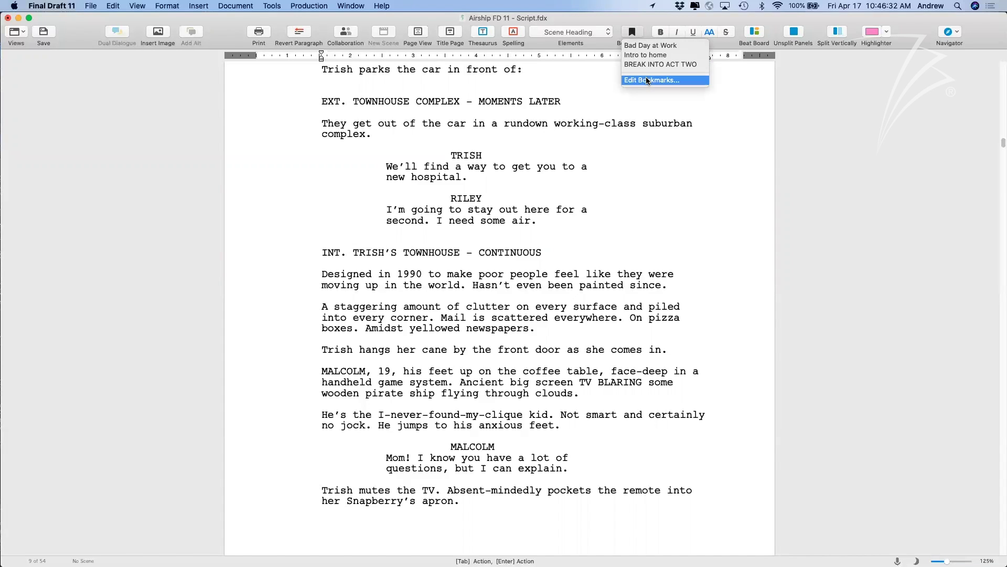
pyautogui.click(635, 81)
pyautogui.click(483, 163)
pyautogui.click(491, 174)
pyautogui.click(552, 229)
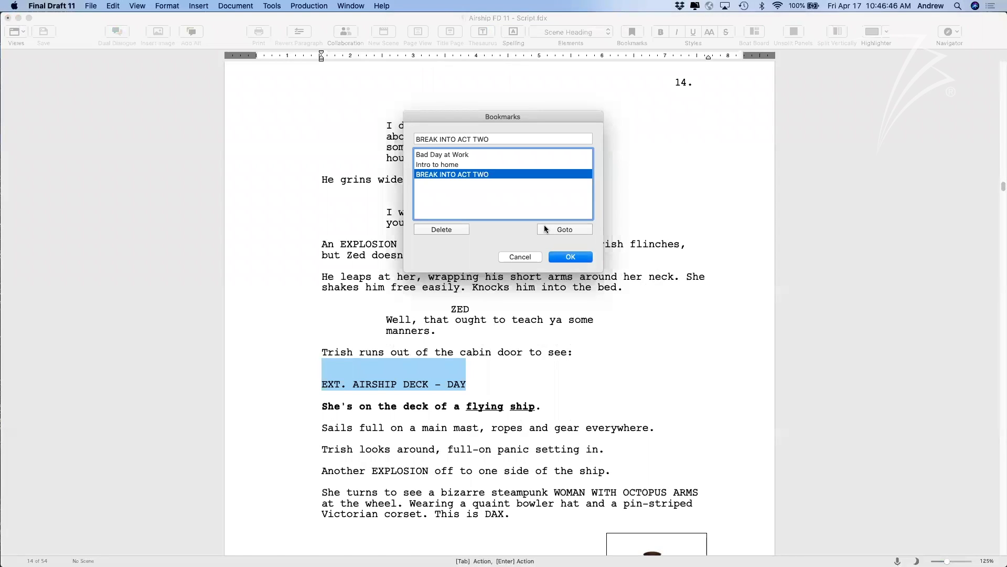
pyautogui.click(527, 257)
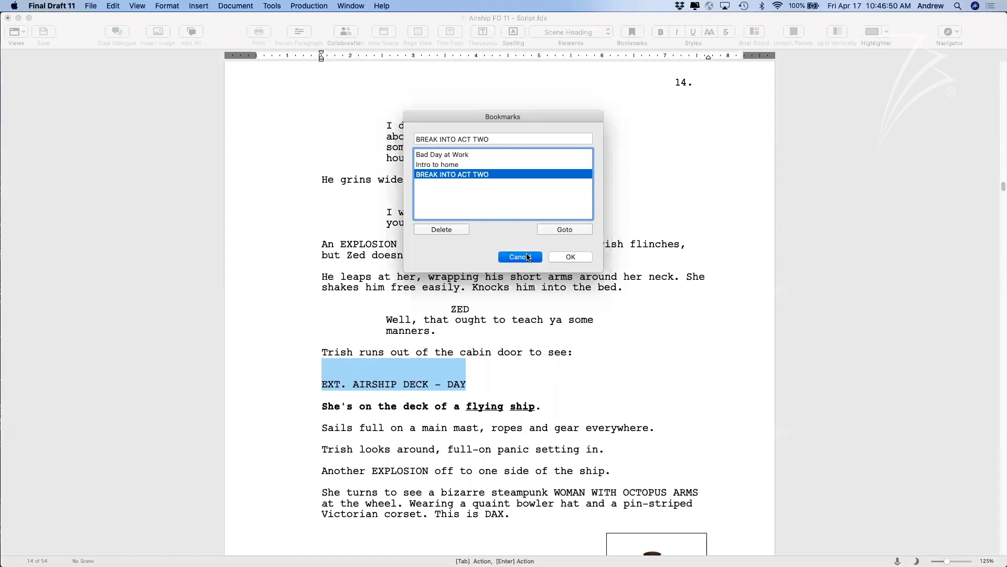
pyautogui.click(642, 380)
pyautogui.scroll(-1, 641, 380)
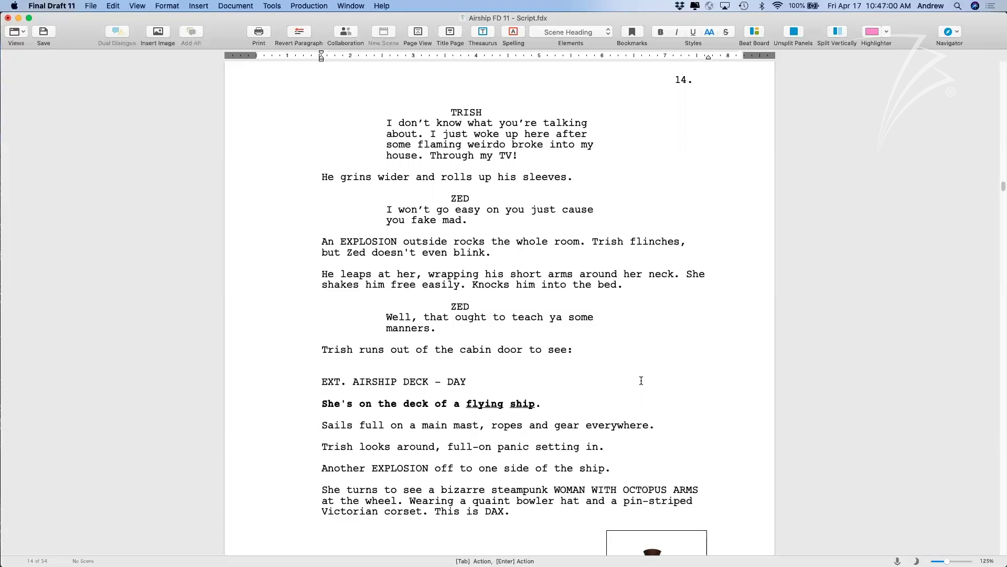
# Turn on Tags Mode from the Production menu.
pyautogui.scroll(3, 646, 353)
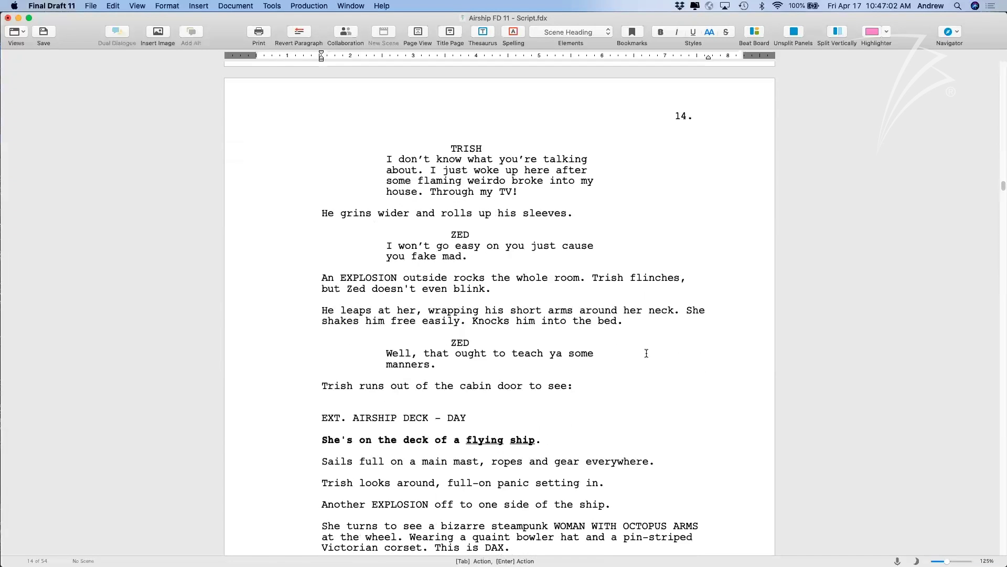
pyautogui.scroll(-12, 646, 353)
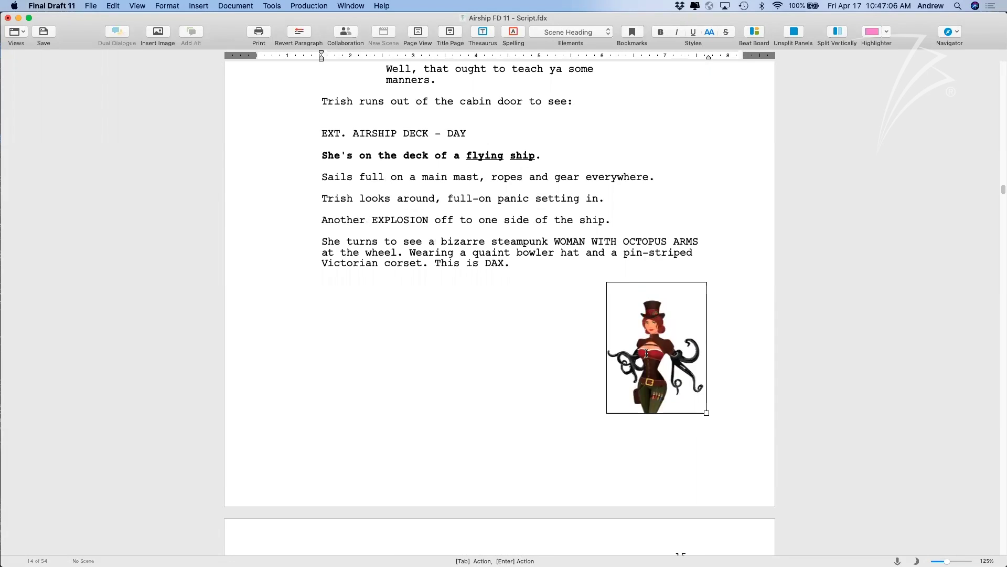
pyautogui.scroll(9, 646, 353)
pyautogui.scroll(7, 646, 353)
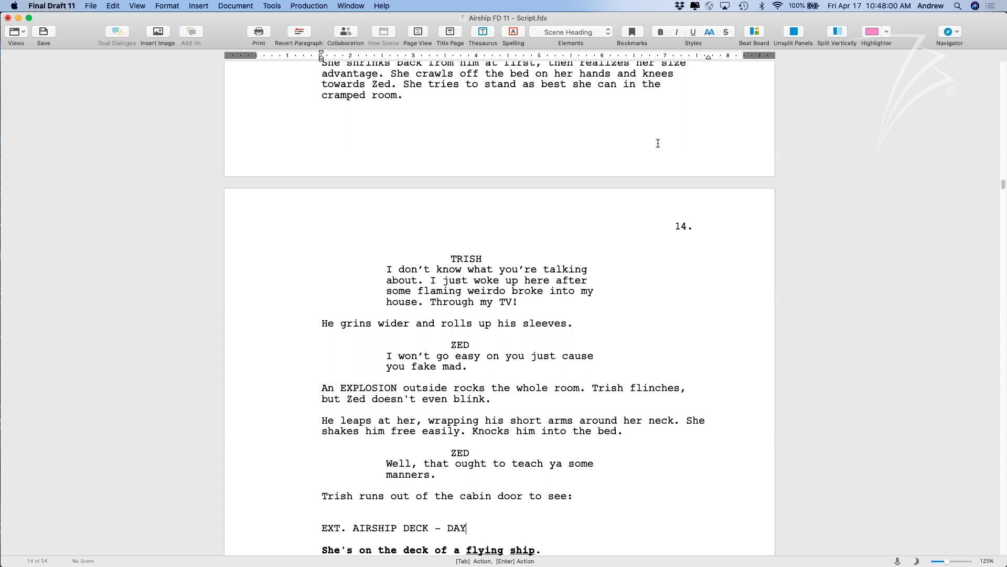
pyautogui.scroll(20, 658, 144)
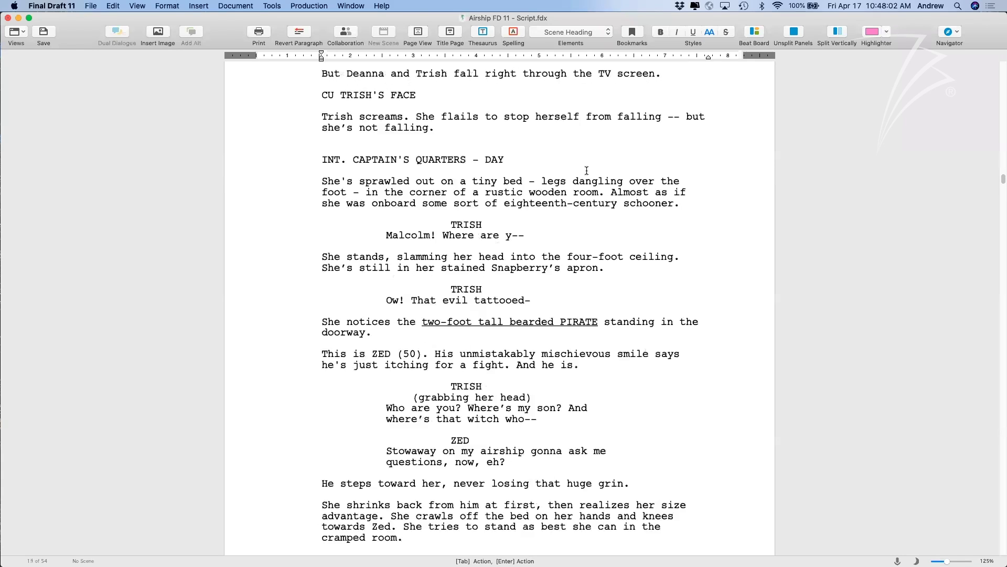
pyautogui.scroll(20, 587, 170)
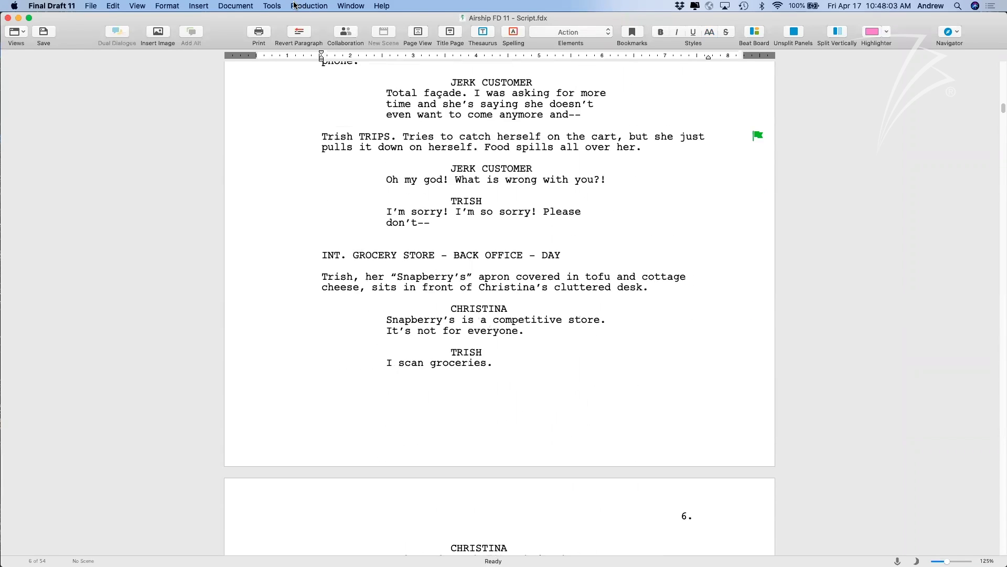
pyautogui.click(309, 5)
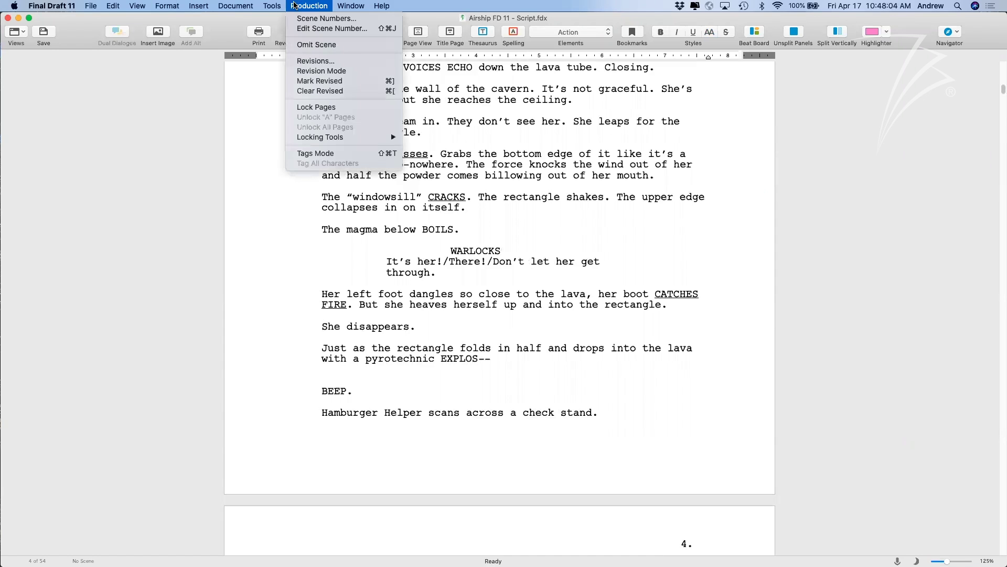
pyautogui.click(336, 154)
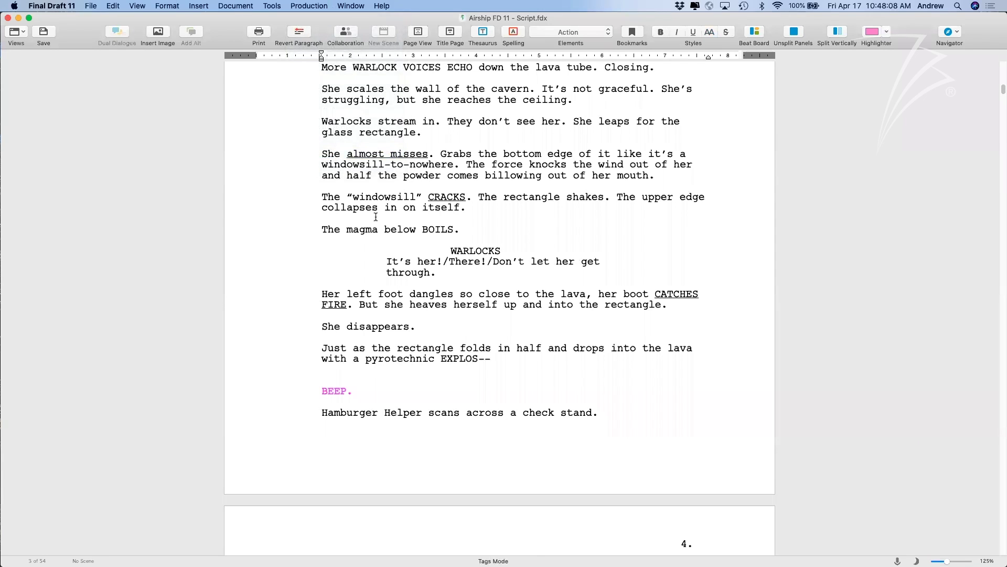
pyautogui.scroll(15, 375, 217)
pyautogui.scroll(3, 375, 216)
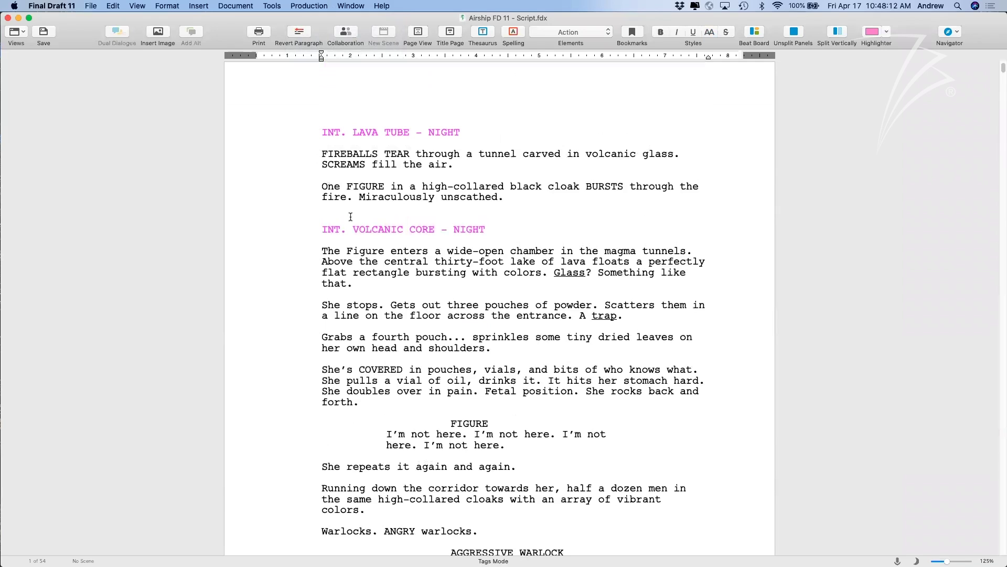
pyautogui.scroll(-2, 463, 283)
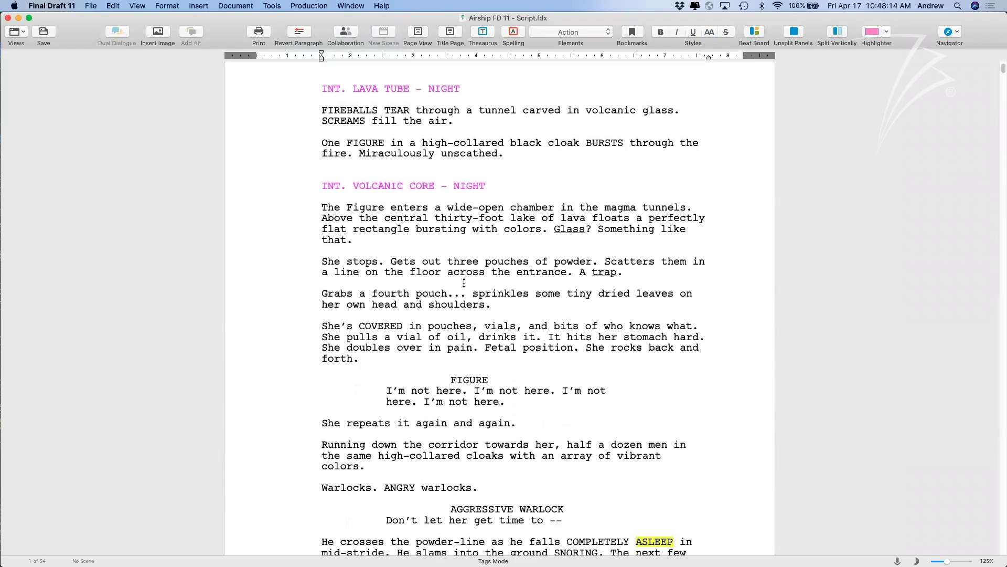
pyautogui.scroll(-4, 463, 283)
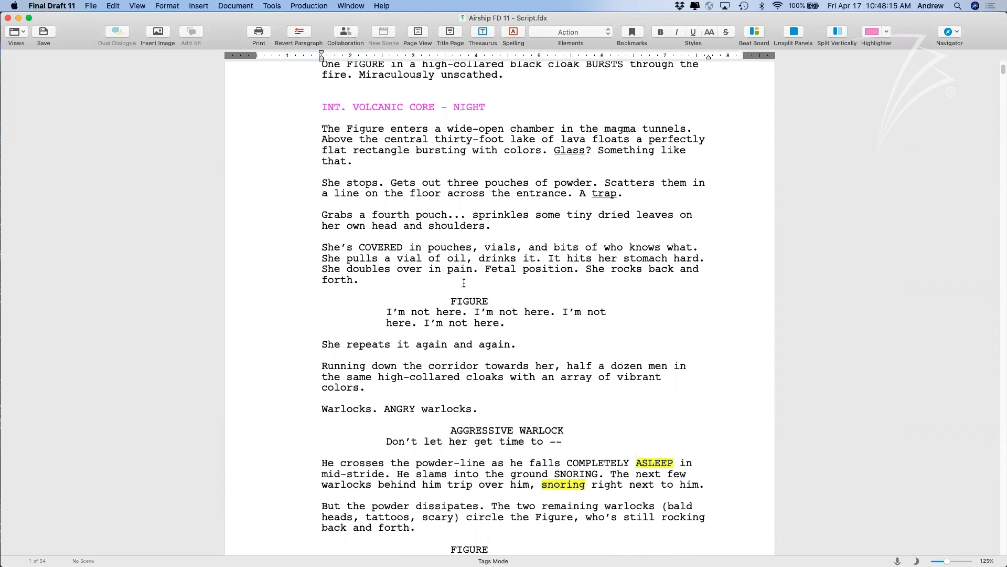
pyautogui.scroll(-8, 464, 282)
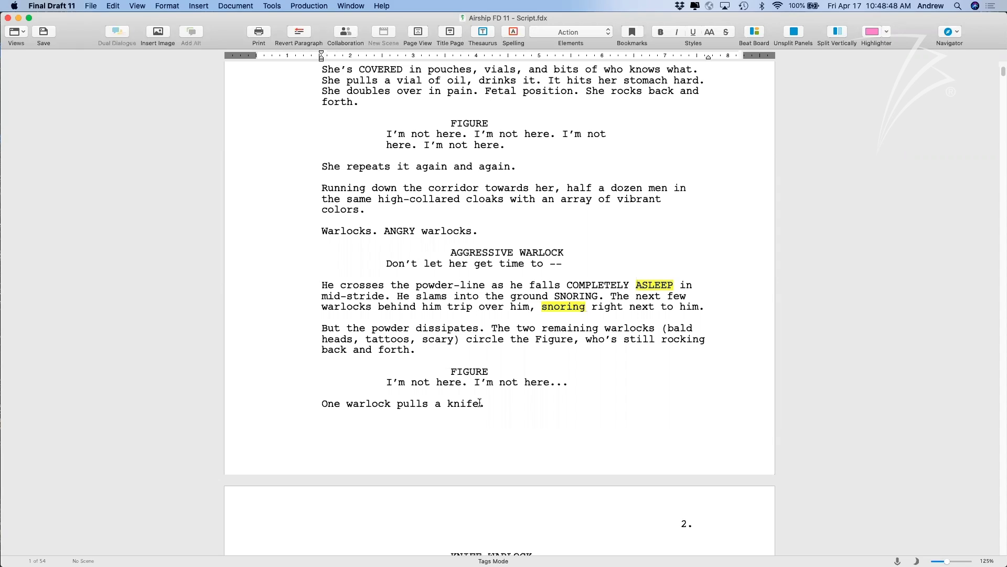
# Tag 'knife' under Props with Tag All, confirming all 11 instances.
pyautogui.moveTo(479, 403); pyautogui.dragTo(449, 405)
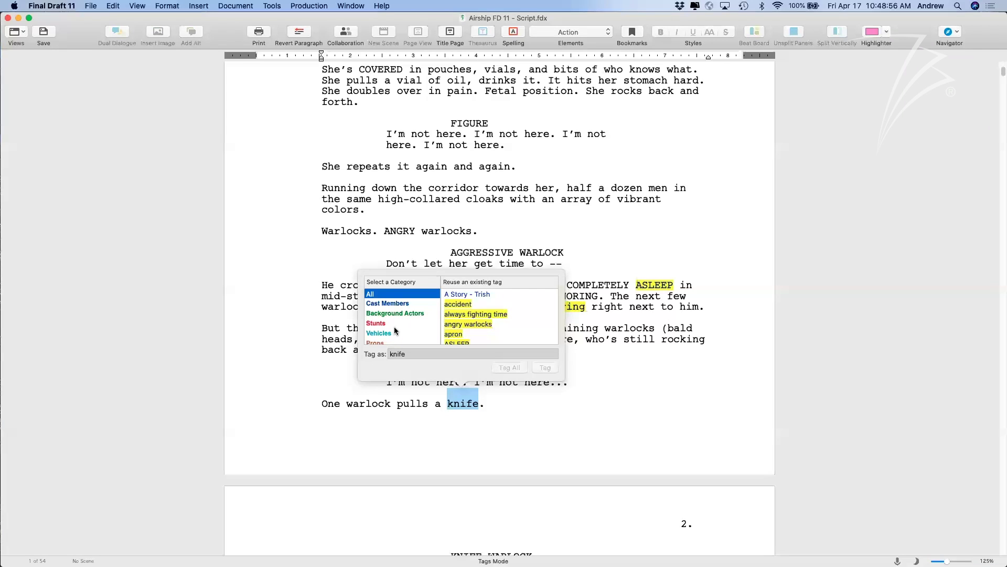
pyautogui.scroll(-1, 395, 331)
pyautogui.scroll(-5, 395, 329)
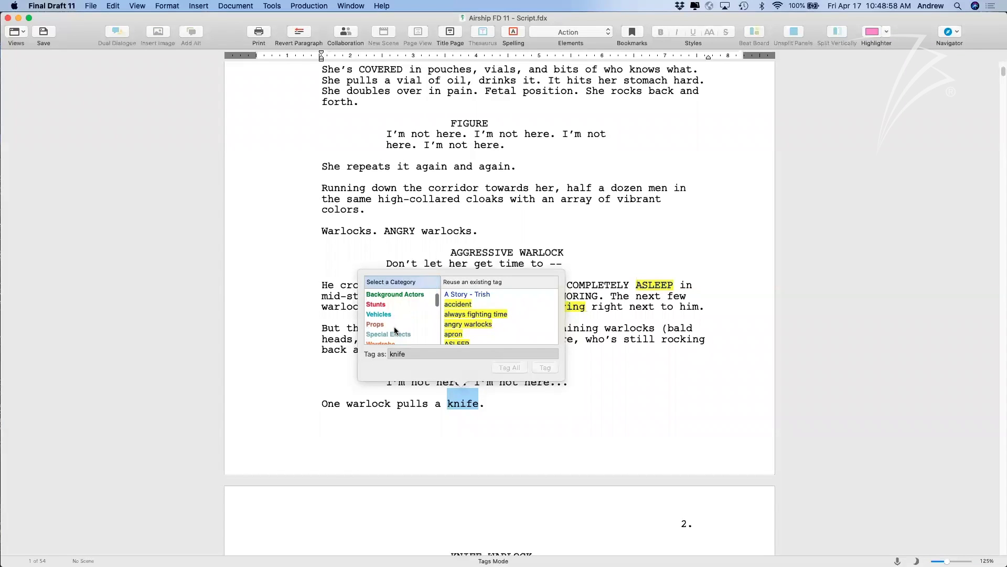
pyautogui.scroll(-3, 394, 329)
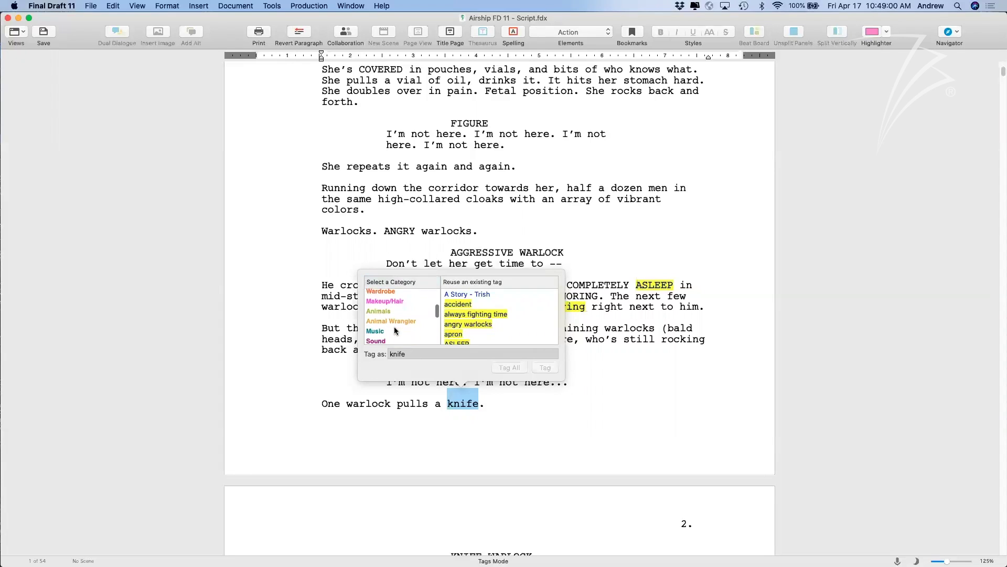
pyautogui.scroll(-3, 395, 328)
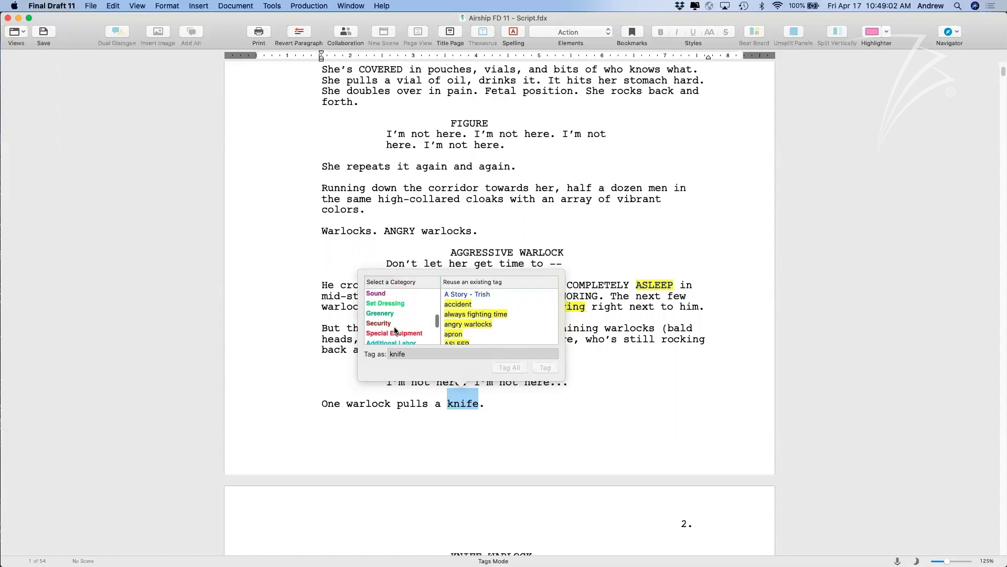
pyautogui.scroll(10, 394, 329)
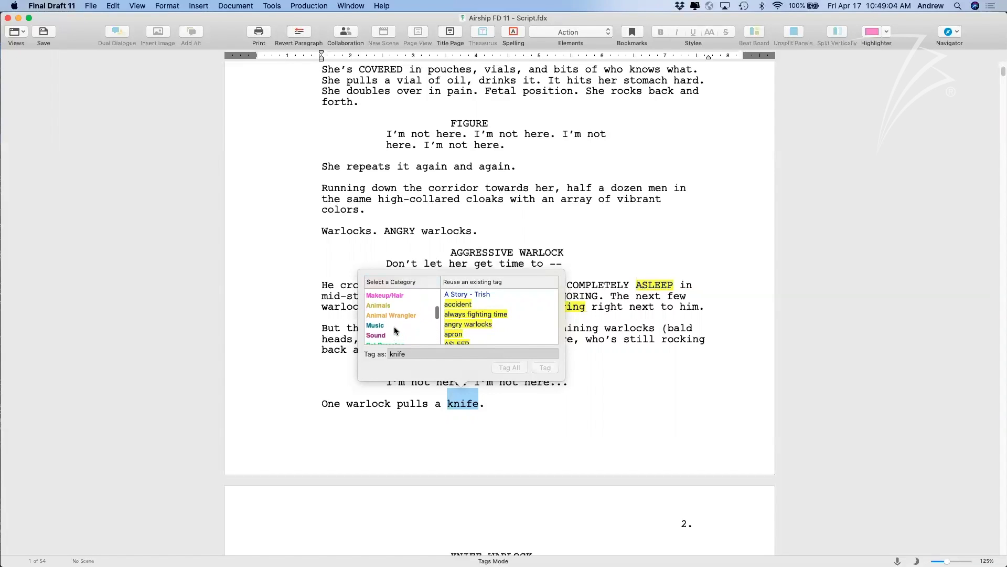
pyautogui.scroll(-1, 395, 330)
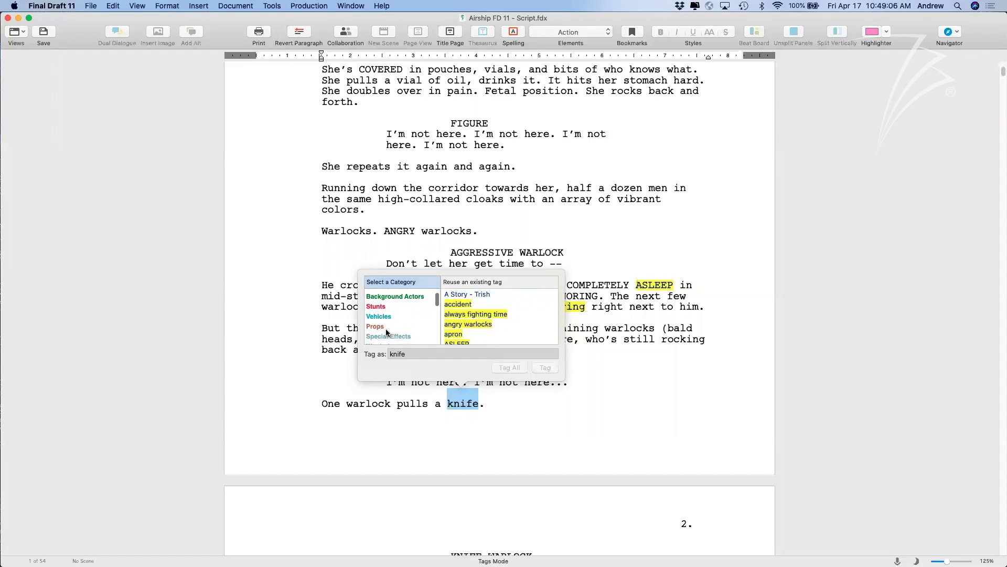
pyautogui.click(387, 327)
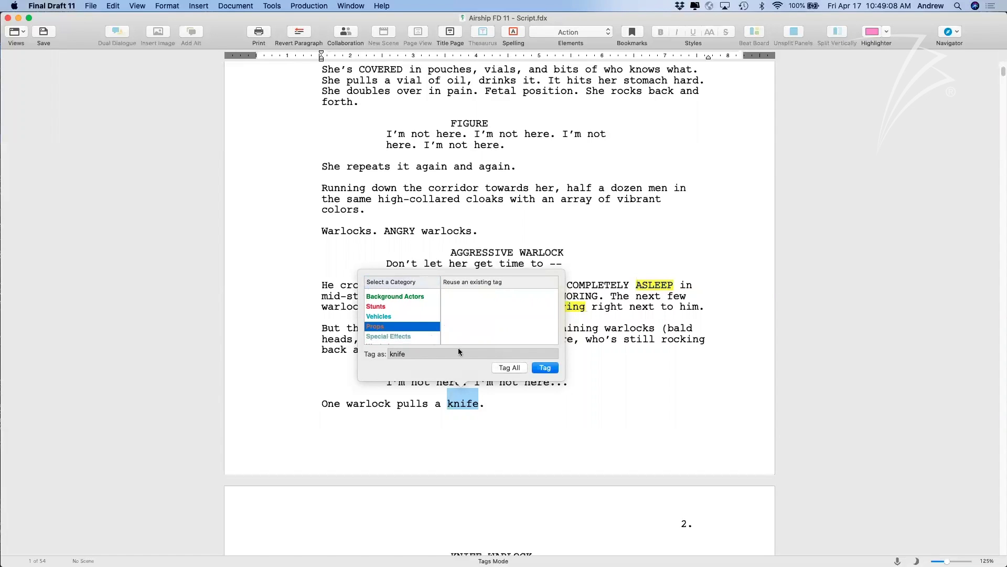
pyautogui.click(506, 368)
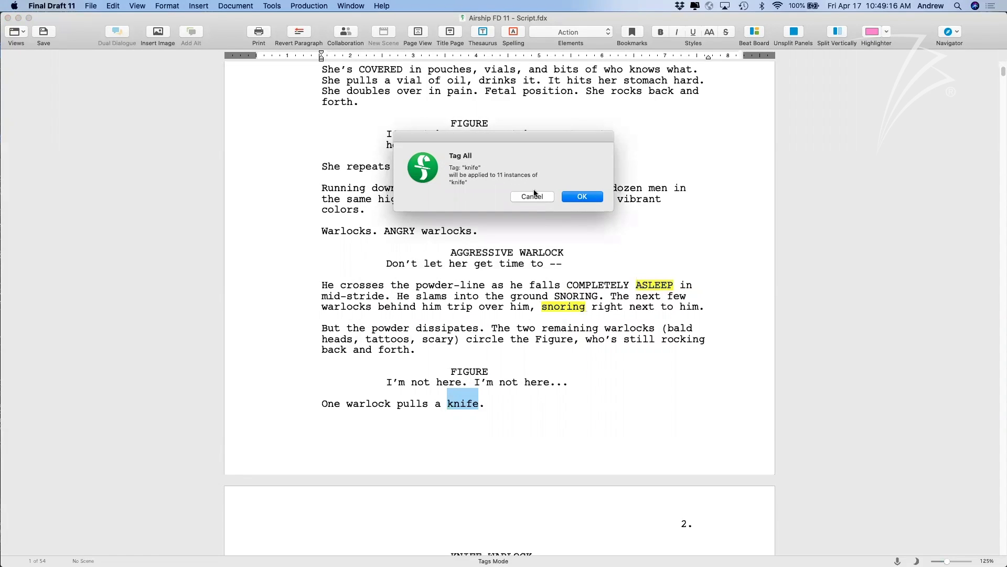
pyautogui.click(572, 198)
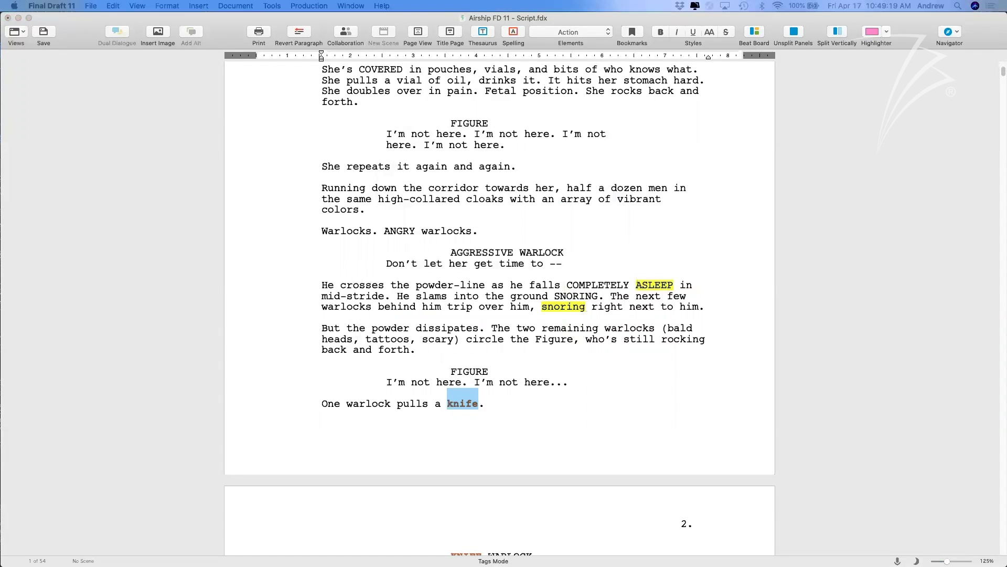
# Reopen the Navigator on its Tags view.
pyautogui.moveTo(1006, 157); pyautogui.dragTo(326, 107)
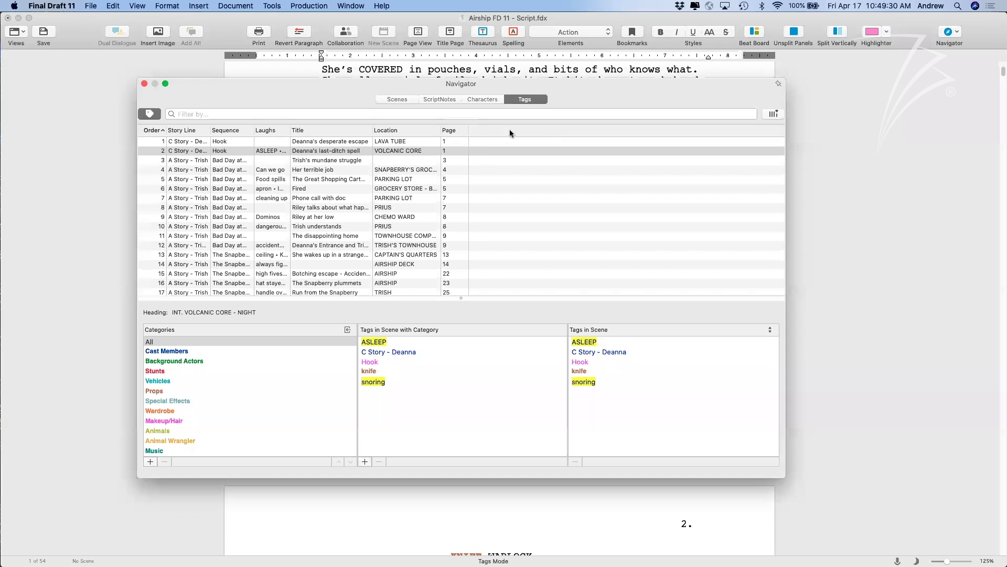
pyautogui.click(147, 82)
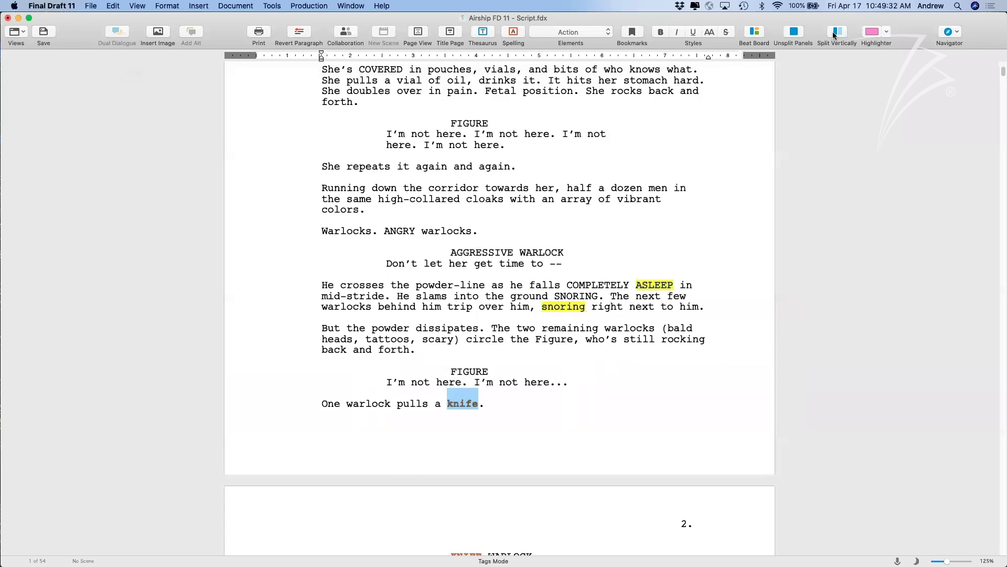
pyautogui.click(946, 33)
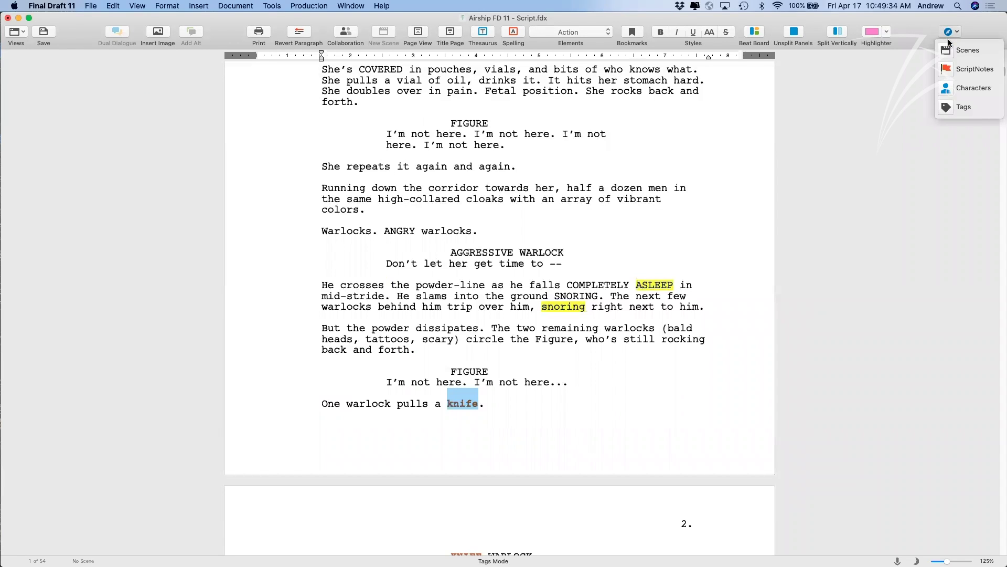
pyautogui.click(959, 106)
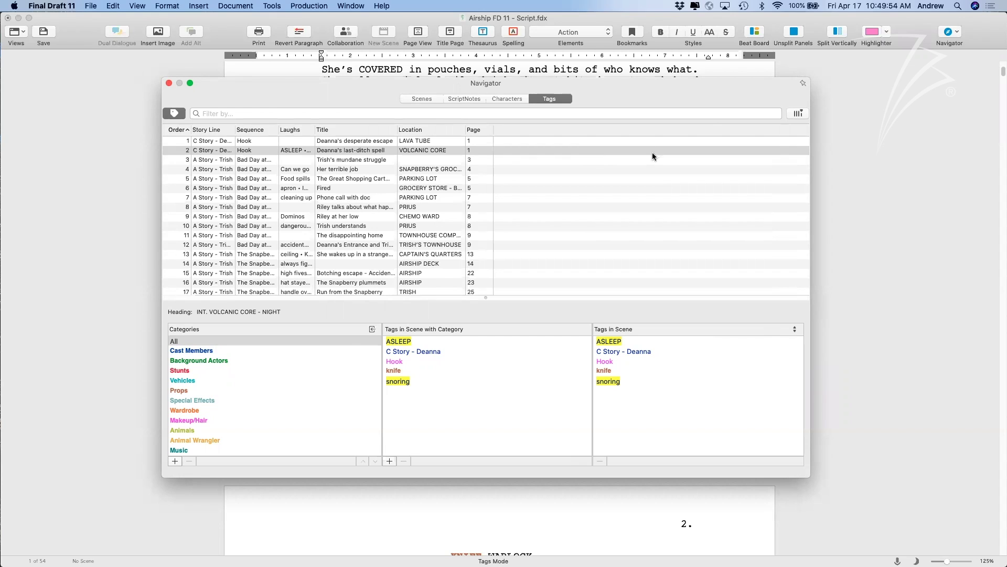
# Add a Props category column to the Navigator's tag list via Show Category.
pyautogui.click(795, 114)
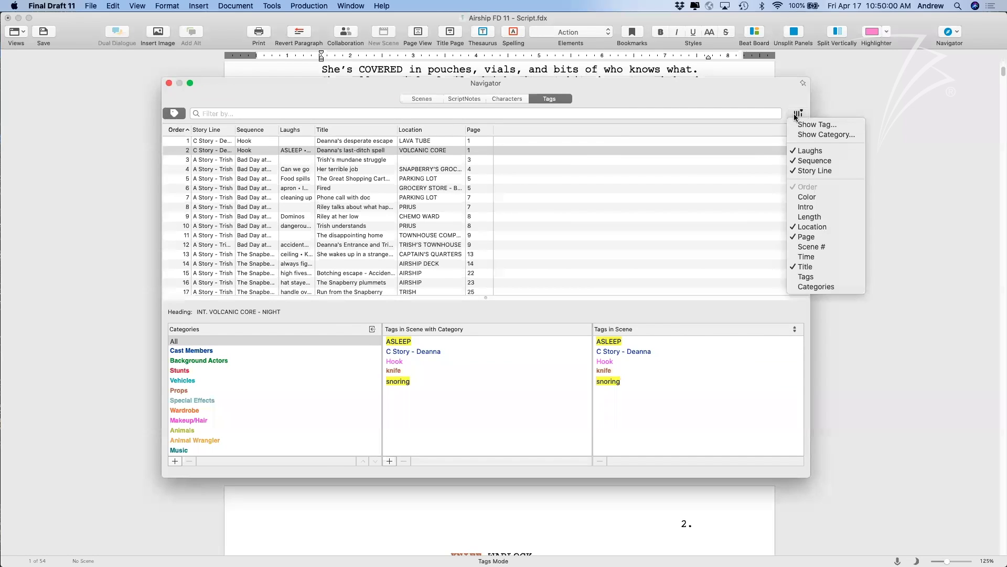
pyautogui.click(810, 135)
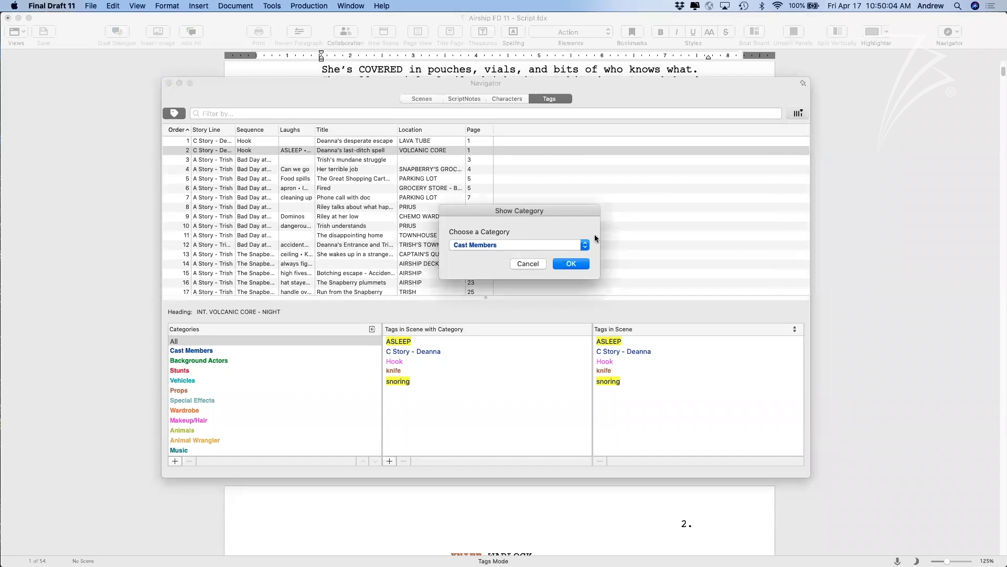
pyautogui.click(582, 245)
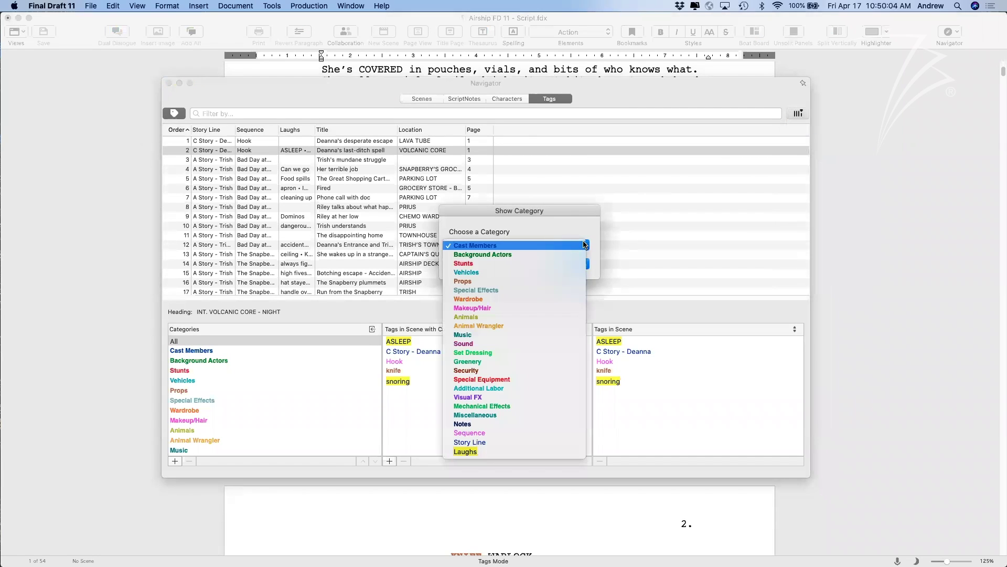
pyautogui.click(524, 282)
pyautogui.click(563, 265)
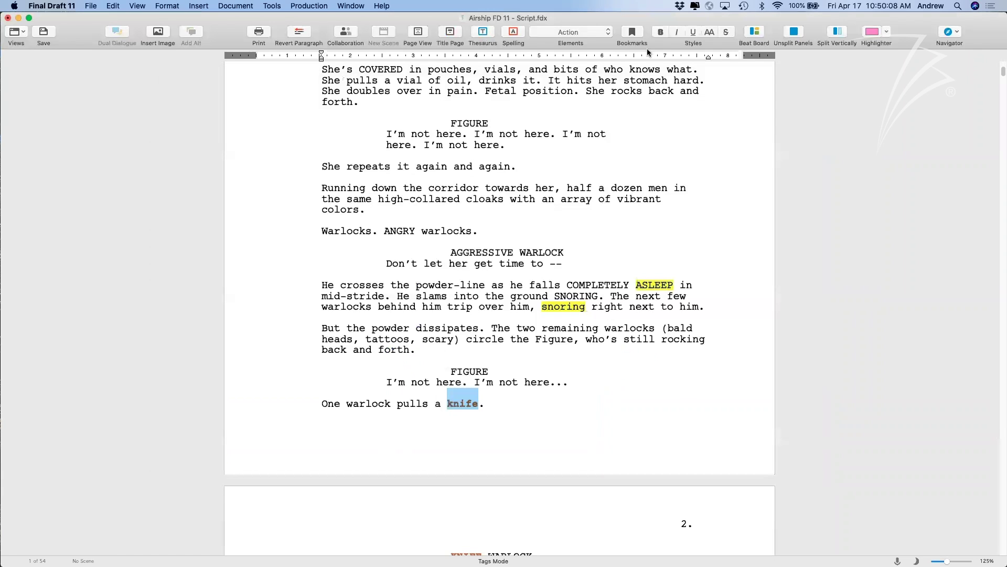
# Reopen Navigator Tags and review the tags of the LAVA TUBE, AIRSHIP DECK and SNAPBERRY scenes.
pyautogui.click(941, 34)
pyautogui.click(963, 107)
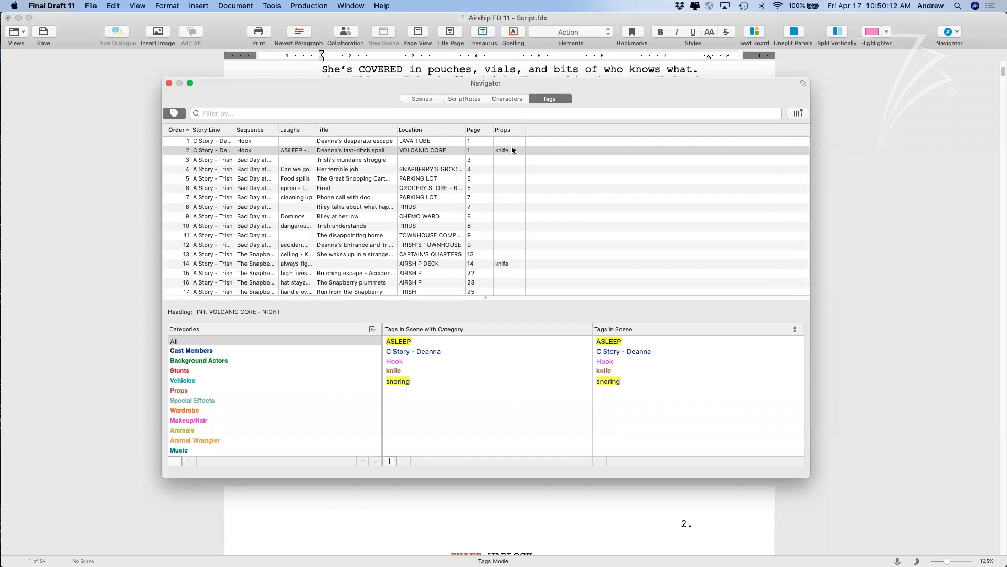
pyautogui.click(476, 141)
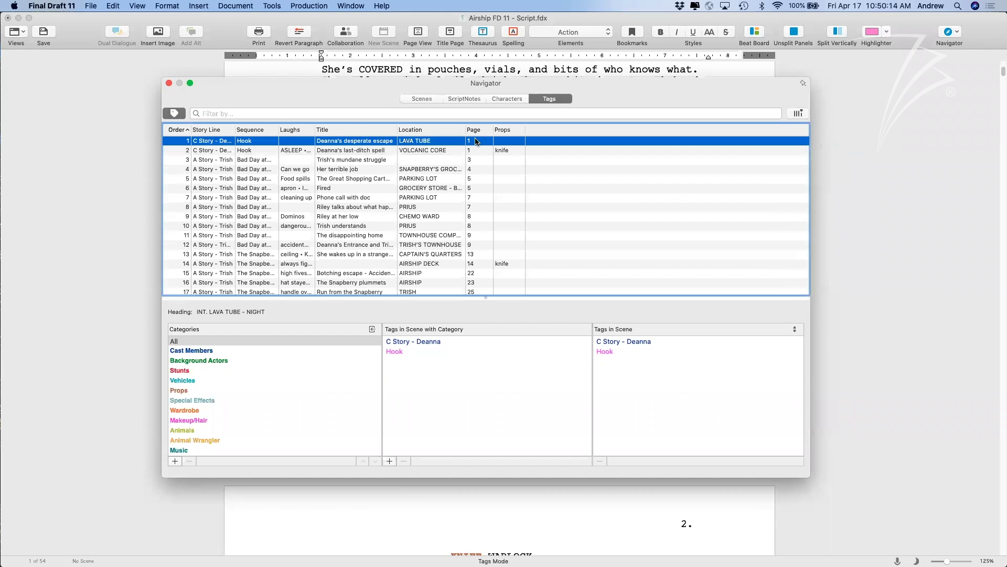
pyautogui.press('Down')
pyautogui.press('Down')
pyautogui.press('Down')
pyautogui.press('Down')
pyautogui.press('Down')
pyautogui.press('Down')
pyautogui.press('Down')
pyautogui.press('Down')
pyautogui.press('Down')
pyautogui.press('Down')
pyautogui.press('Down')
pyautogui.press('Down')
pyautogui.press('Down')
pyautogui.press('Down')
pyautogui.press('Down')
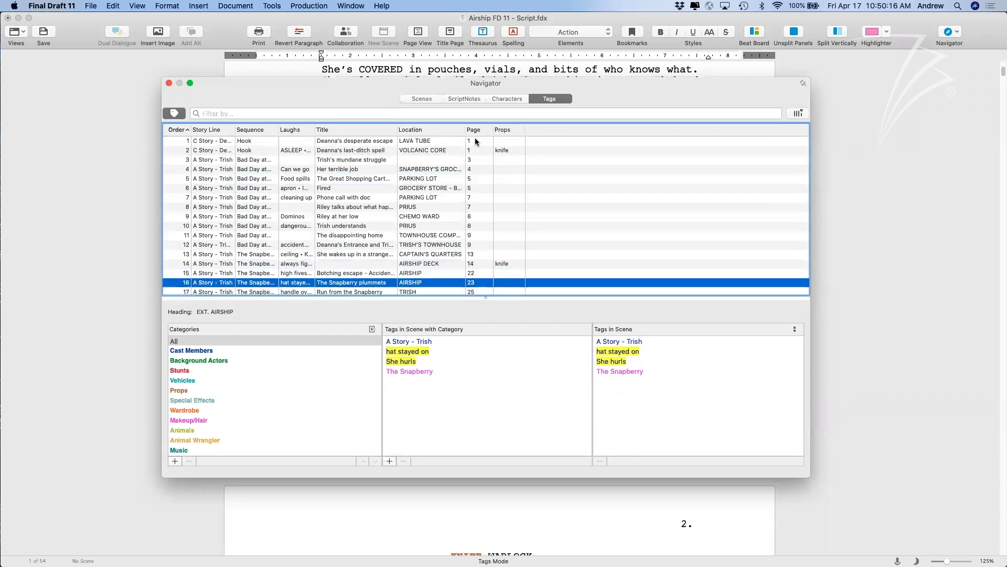
pyautogui.press('Down')
pyautogui.press('Down')
pyautogui.press('Down')
pyautogui.press('Down')
pyautogui.scroll(3, 519, 180)
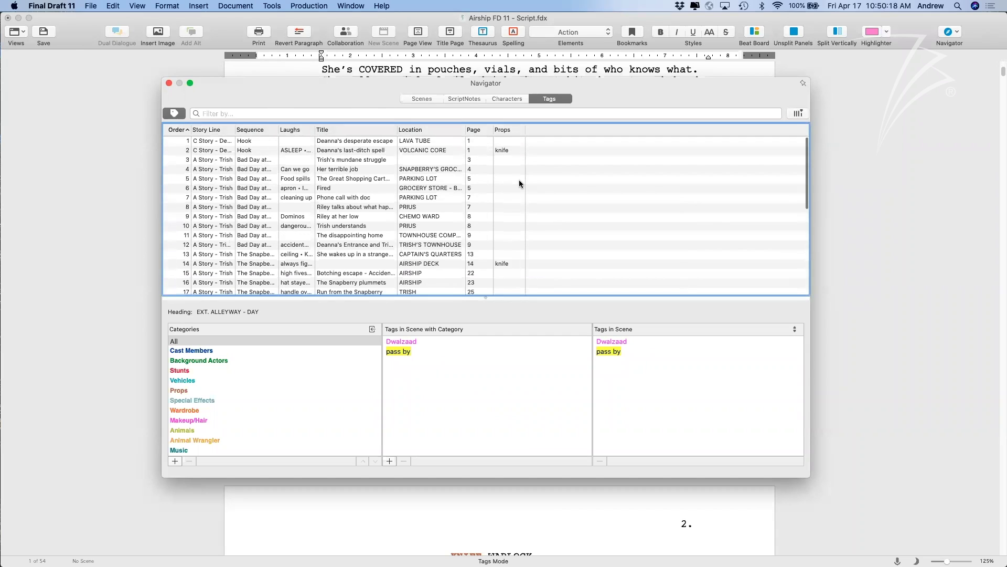
pyautogui.click(511, 150)
pyautogui.scroll(-2, 525, 235)
pyautogui.click(509, 249)
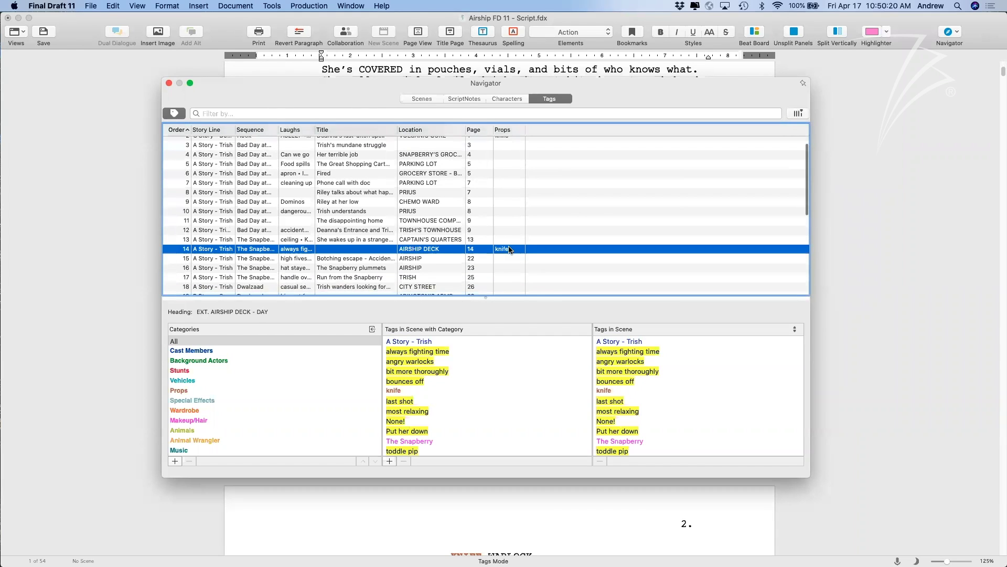
pyautogui.scroll(-6, 508, 245)
pyautogui.click(509, 233)
pyautogui.scroll(6, 518, 232)
# Sort the Props column descending so knife scenes come first, then close the Navigator.
pyautogui.click(502, 130)
pyautogui.click(502, 130)
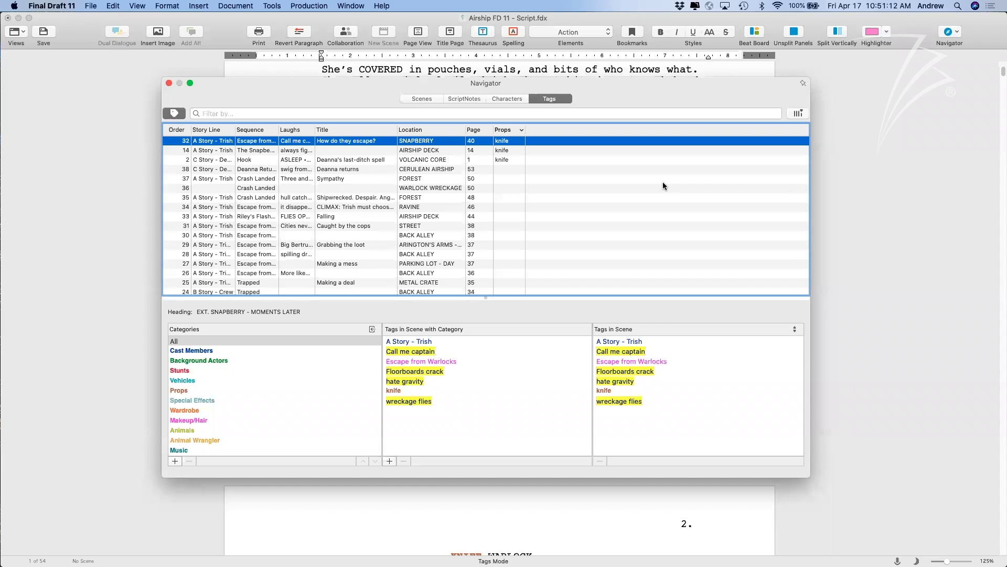
pyautogui.click(169, 83)
pyautogui.scroll(-3, 385, 250)
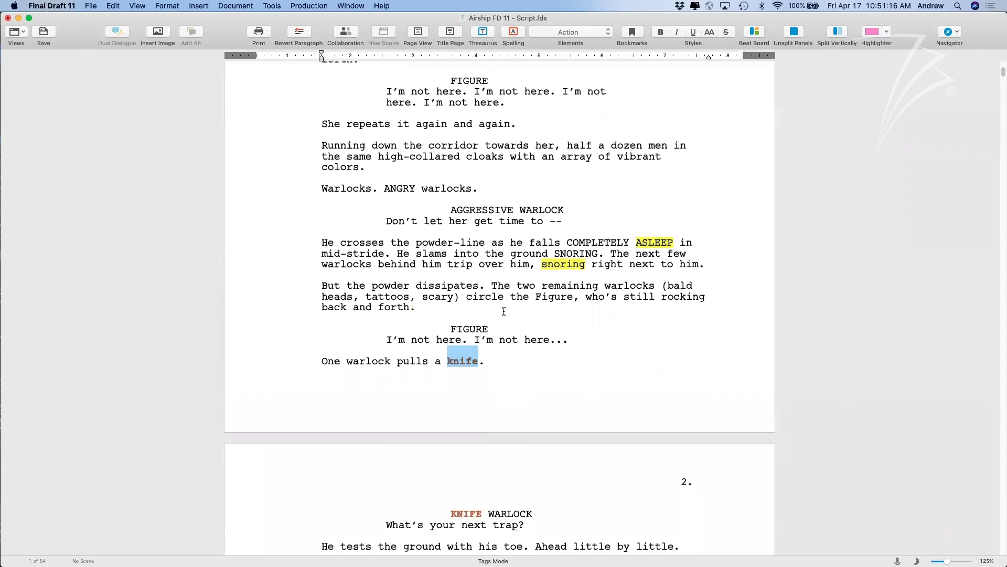
# Tag AGGRESSIVE WARLOCK as Cast Members with Tag All, confirming its single instance.
pyautogui.moveTo(450, 202); pyautogui.dragTo(564, 209)
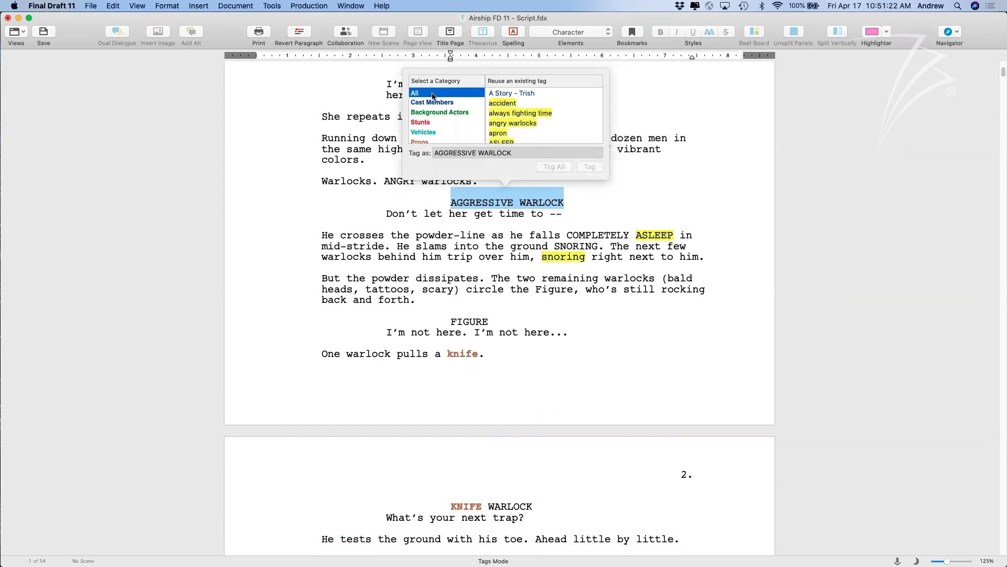
pyautogui.click(428, 103)
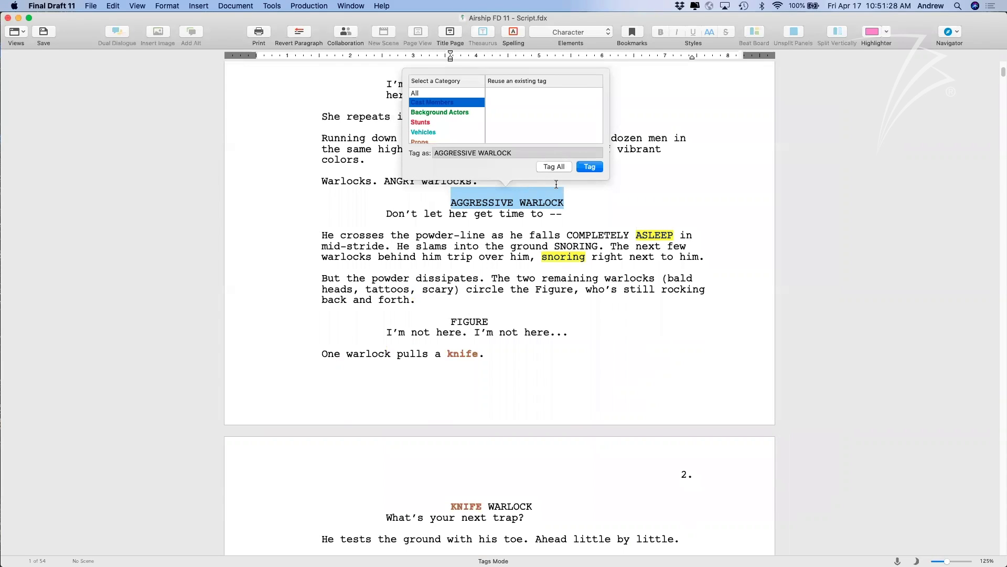
pyautogui.click(546, 168)
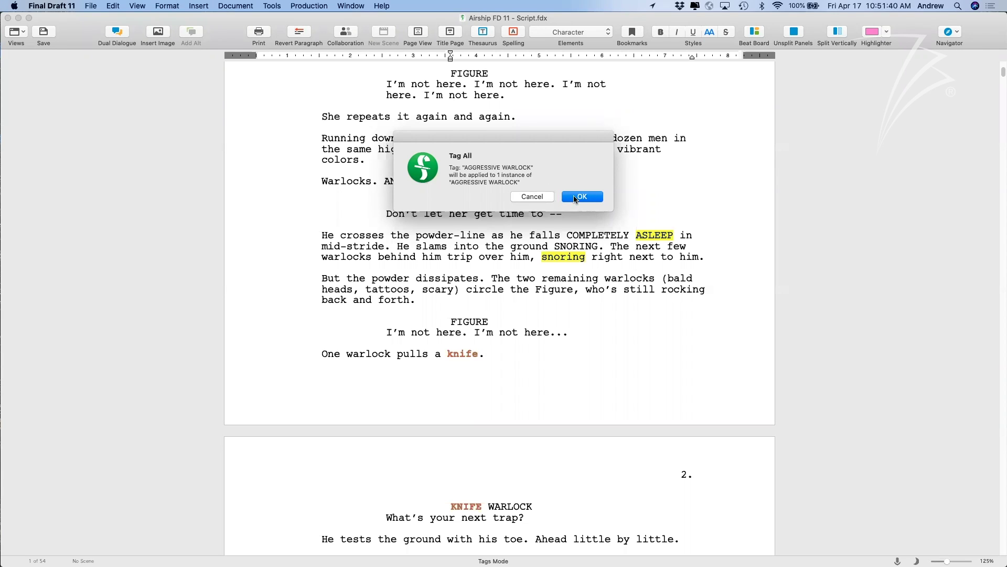
pyautogui.click(576, 197)
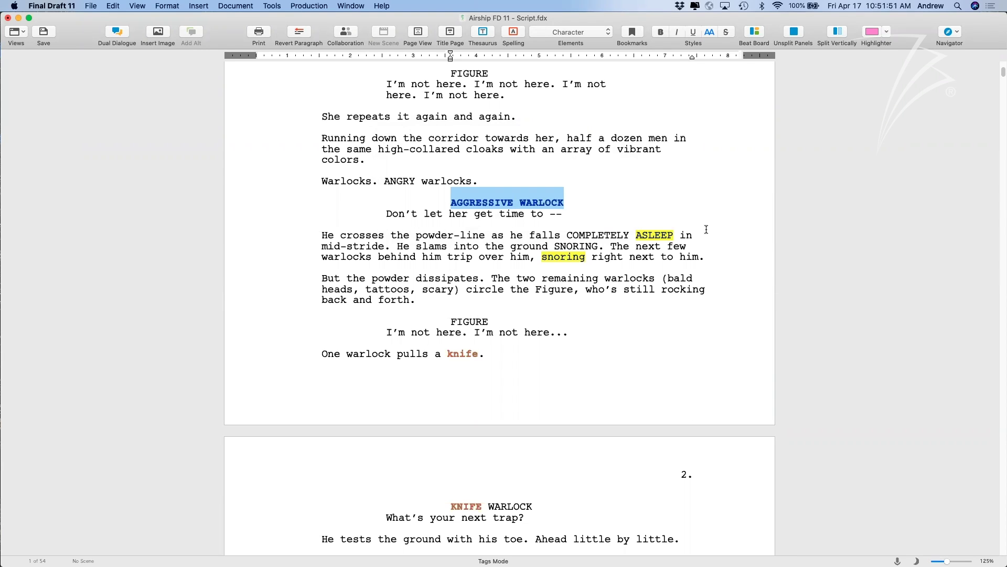
# Confirm Tags Mode is on under Production, then open the Navigator's Tags view.
pyautogui.click(312, 5)
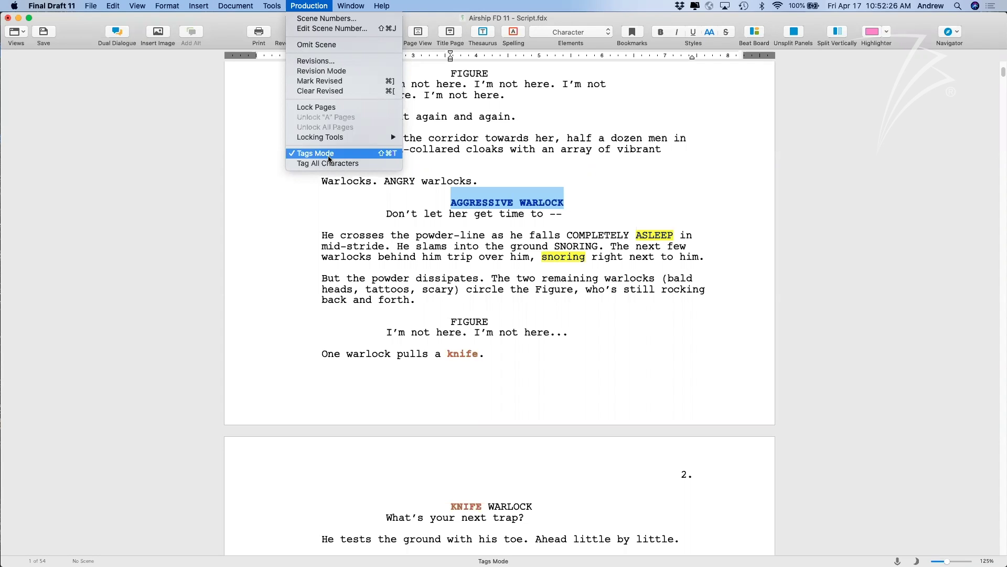
pyautogui.click(421, 321)
pyautogui.click(501, 359)
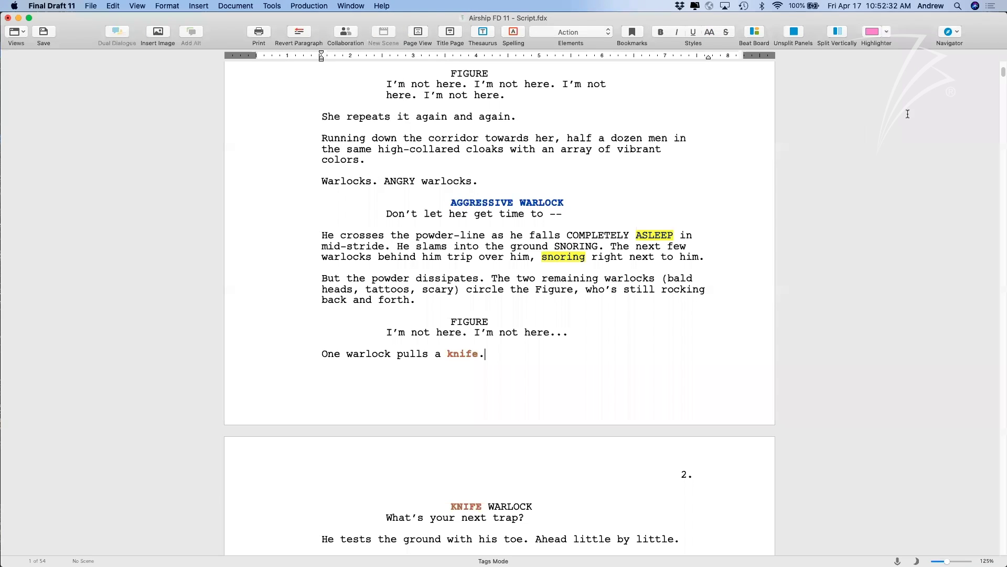
pyautogui.click(947, 32)
pyautogui.click(958, 108)
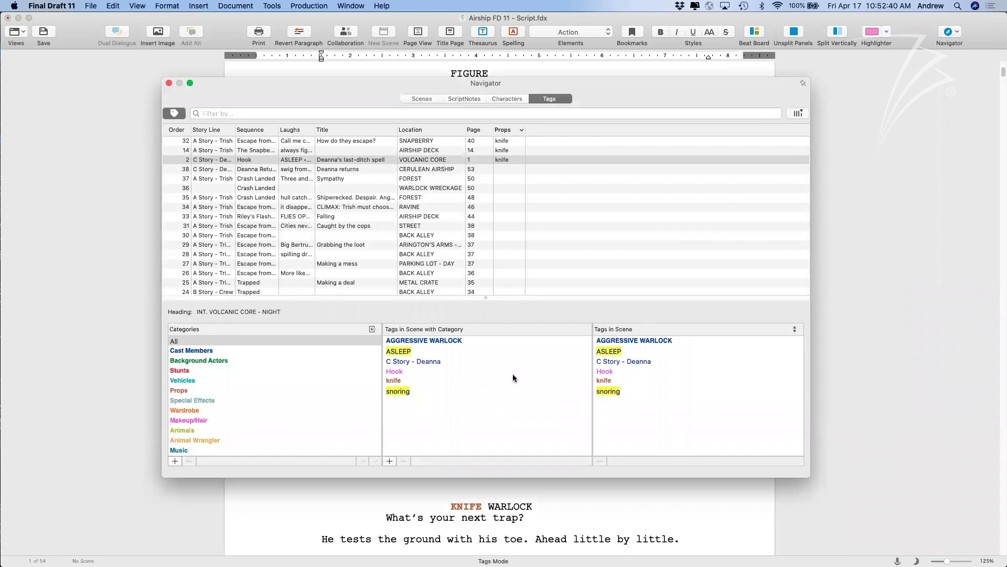
# Edit the knife tag and add a link to the AGGRESSIVE WARLOCK tag.
pyautogui.click(422, 380)
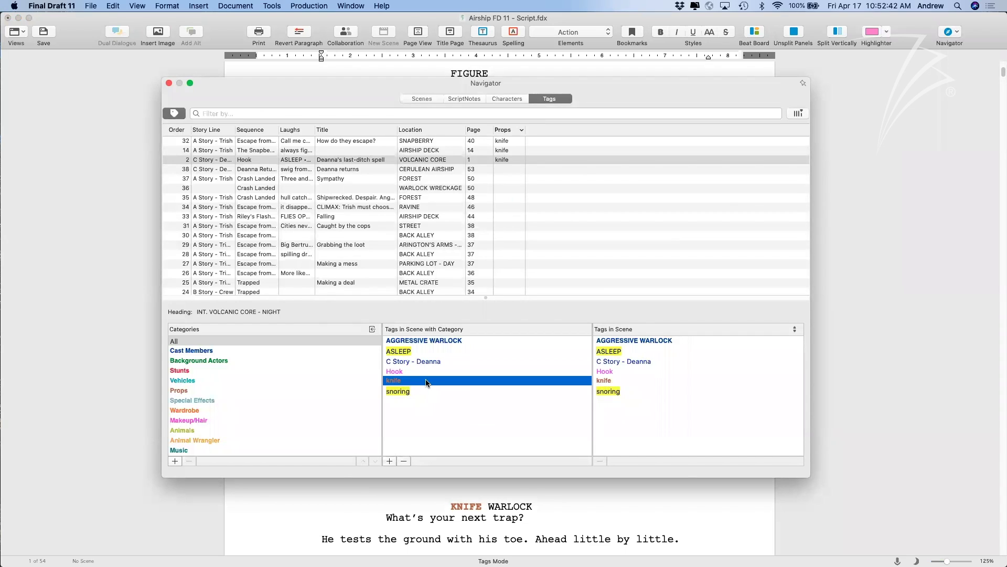
pyautogui.doubleClick(423, 380)
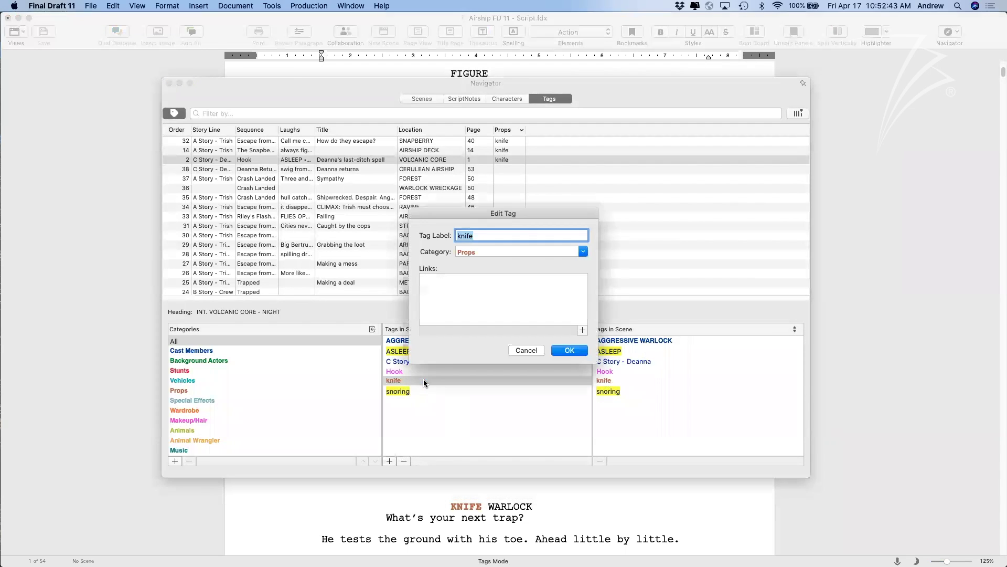
pyautogui.moveTo(527, 212); pyautogui.dragTo(495, 213)
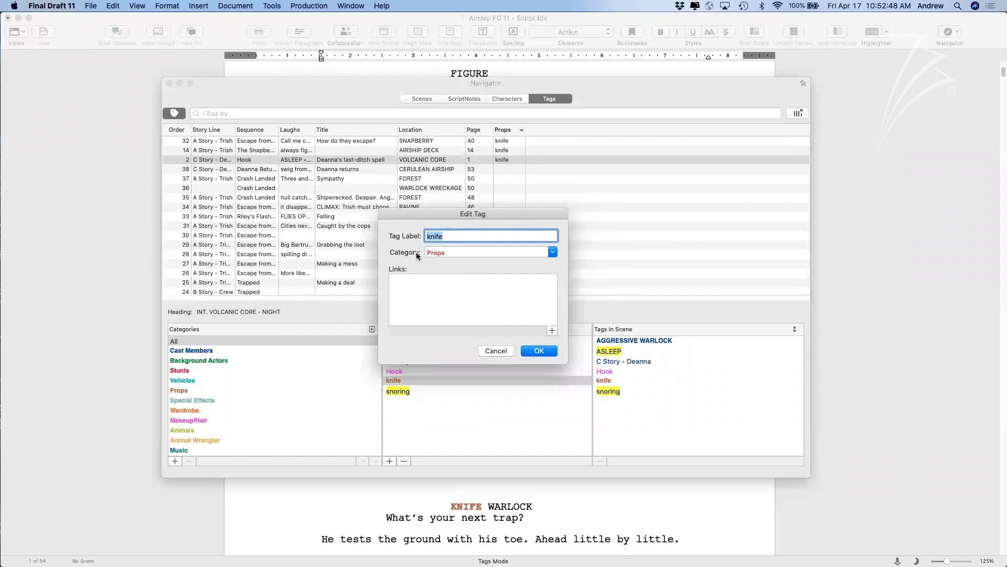
pyautogui.click(448, 279)
pyautogui.click(552, 330)
pyautogui.scroll(2, 608, 317)
pyautogui.click(580, 269)
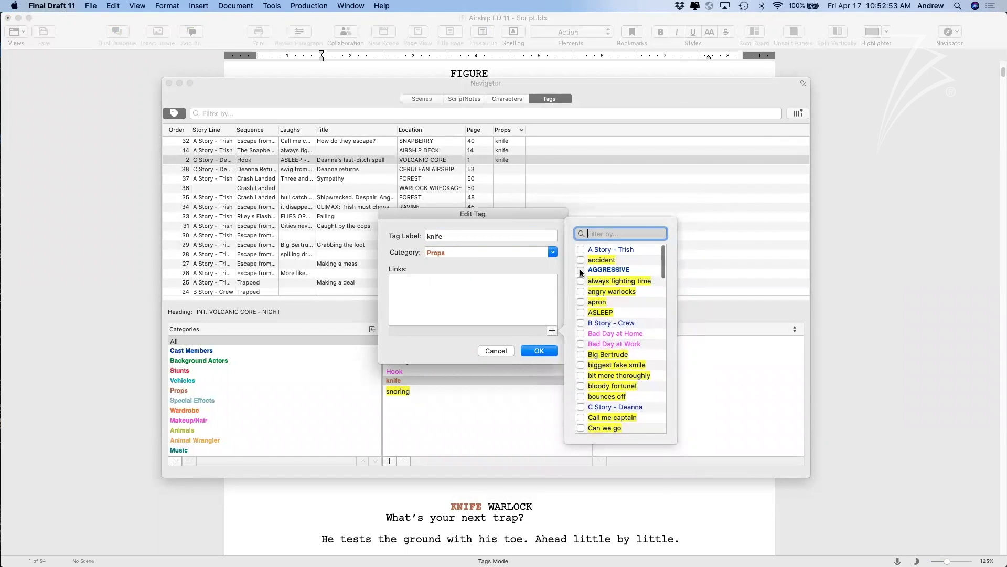
pyautogui.click(537, 351)
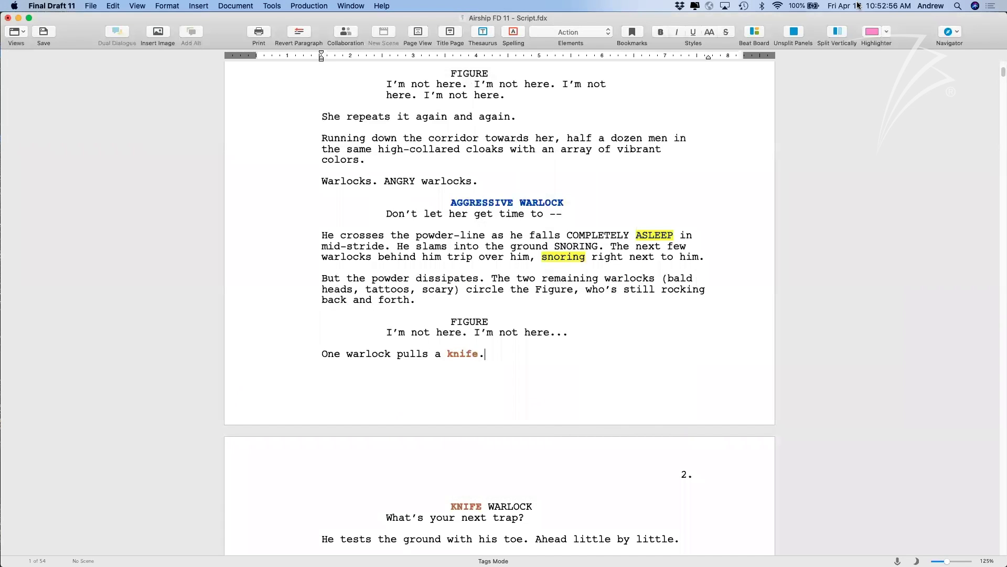
# Reopen the Navigator's Tags view, check the knife tag's link, and show VOLCANIC CORE's tags.
pyautogui.click(953, 35)
pyautogui.click(943, 108)
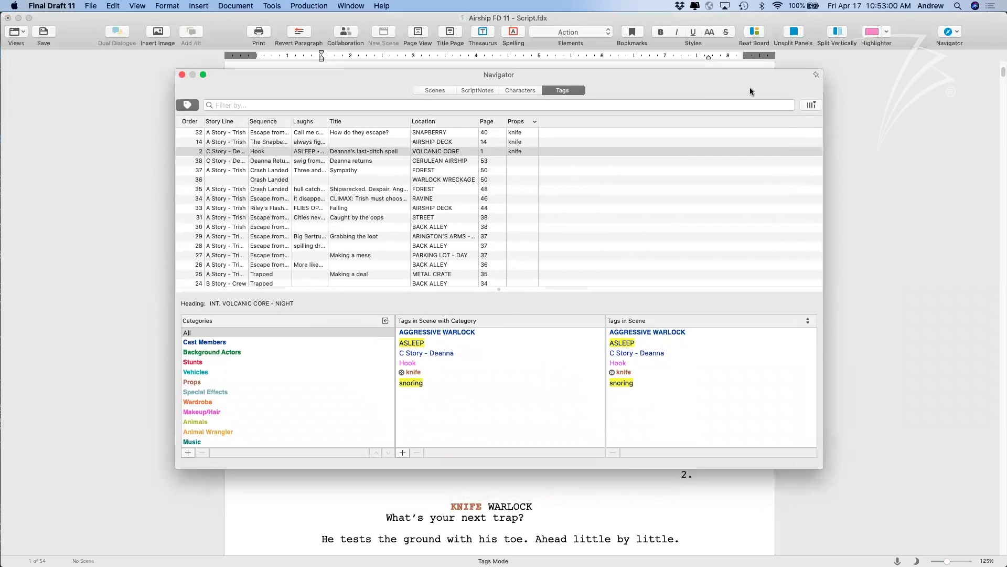
pyautogui.moveTo(817, 75); pyautogui.dragTo(938, 60)
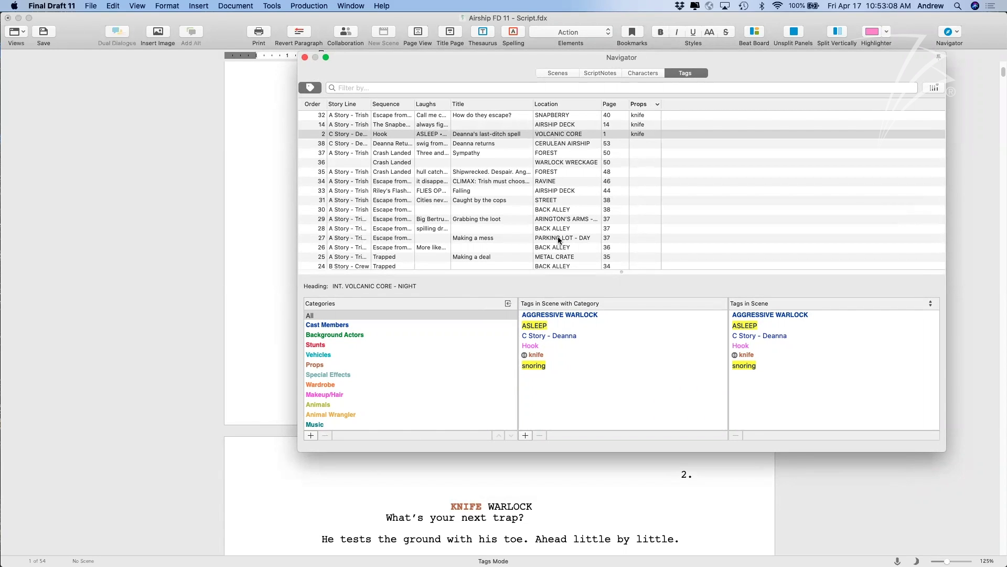
pyautogui.click(540, 357)
pyautogui.doubleClick(543, 357)
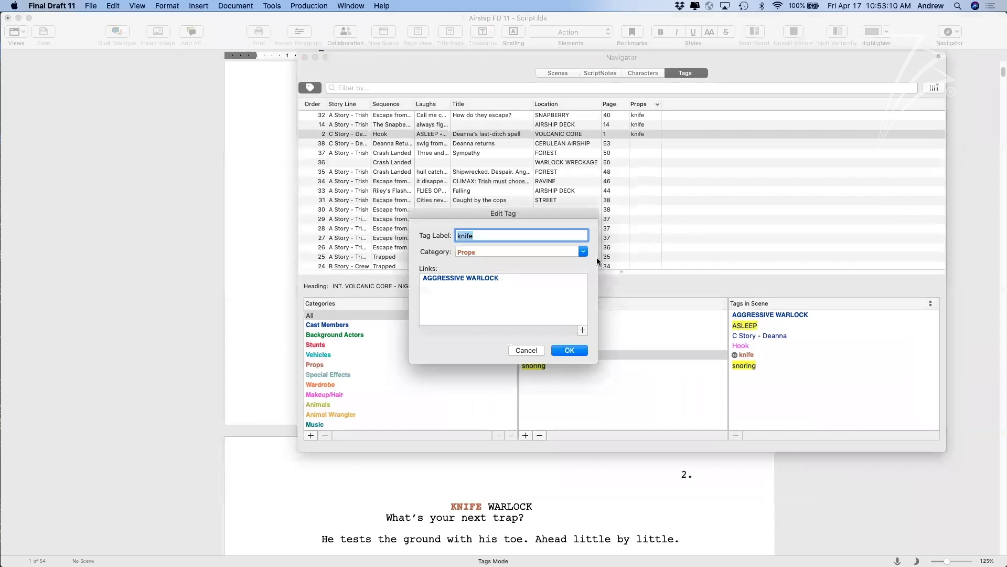
pyautogui.click(536, 350)
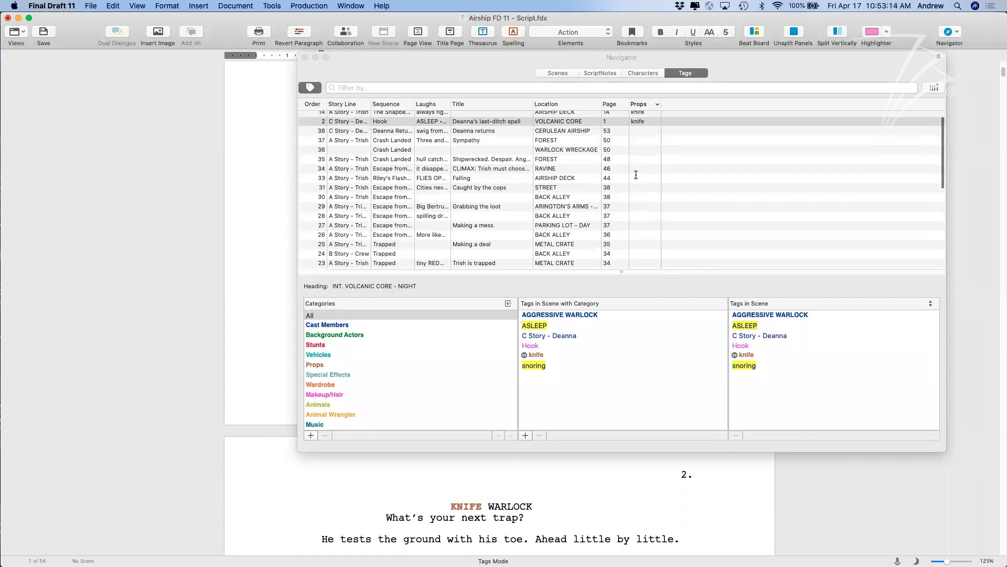
pyautogui.scroll(-2, 648, 105)
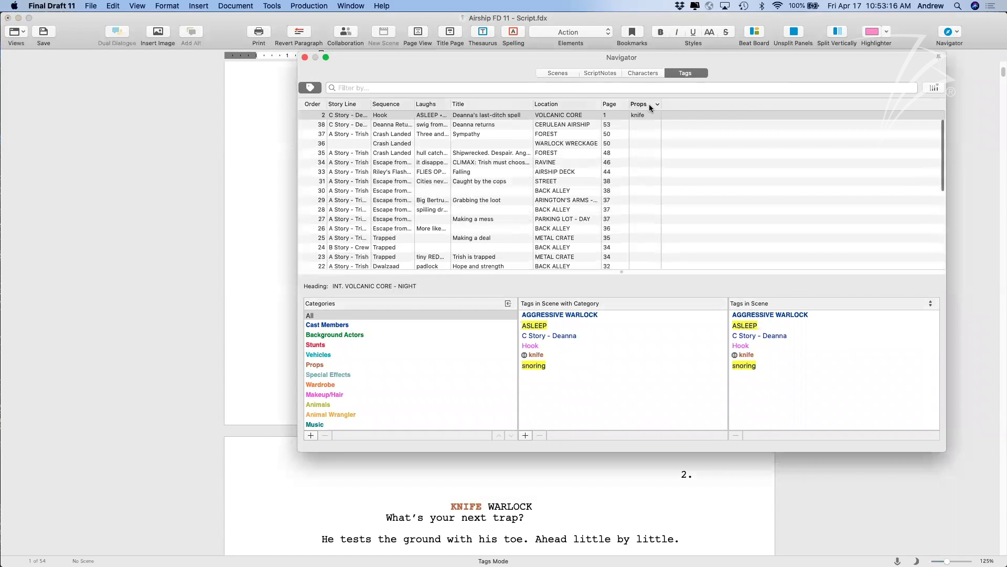
pyautogui.click(564, 114)
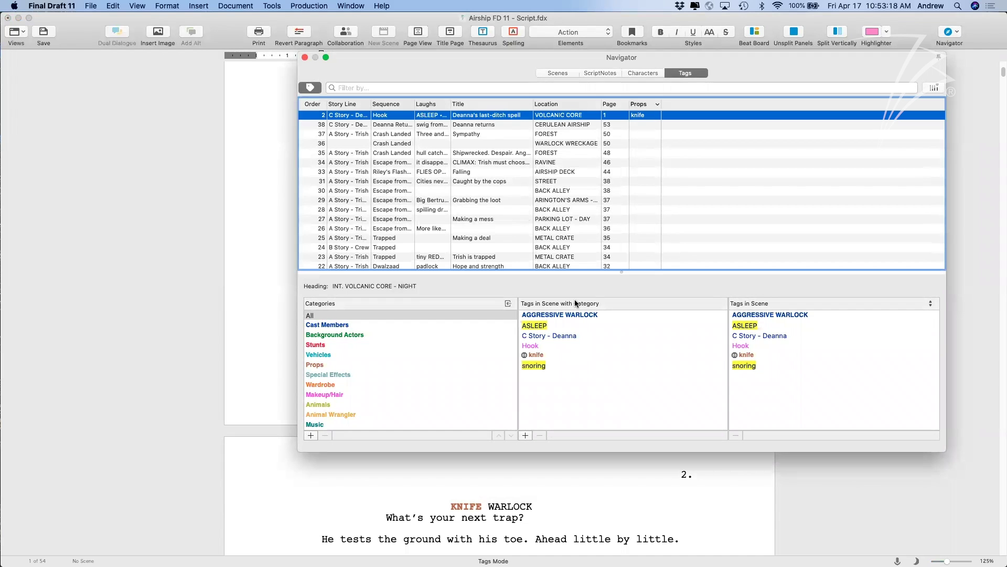
pyautogui.scroll(-10, 565, 173)
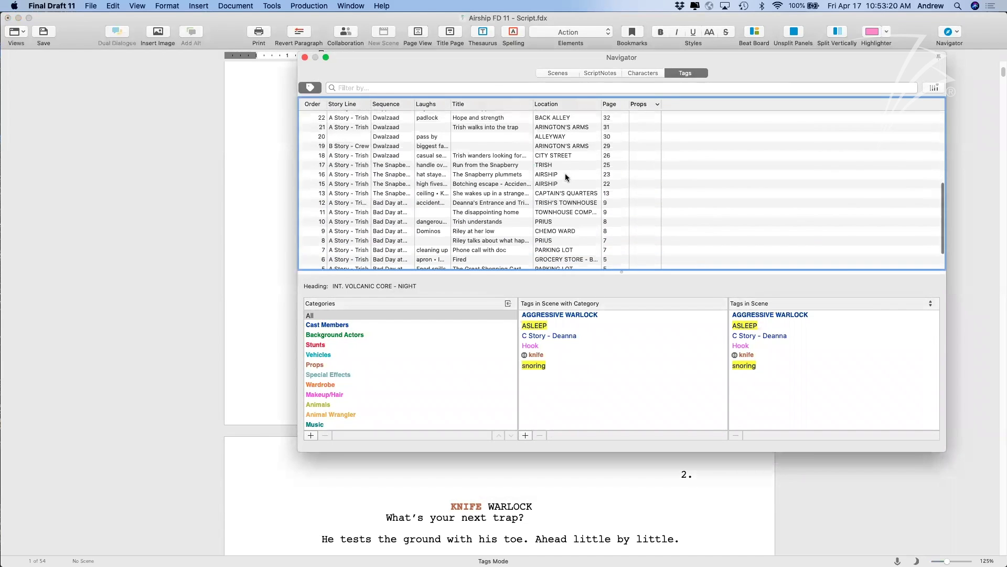
pyautogui.scroll(10, 564, 120)
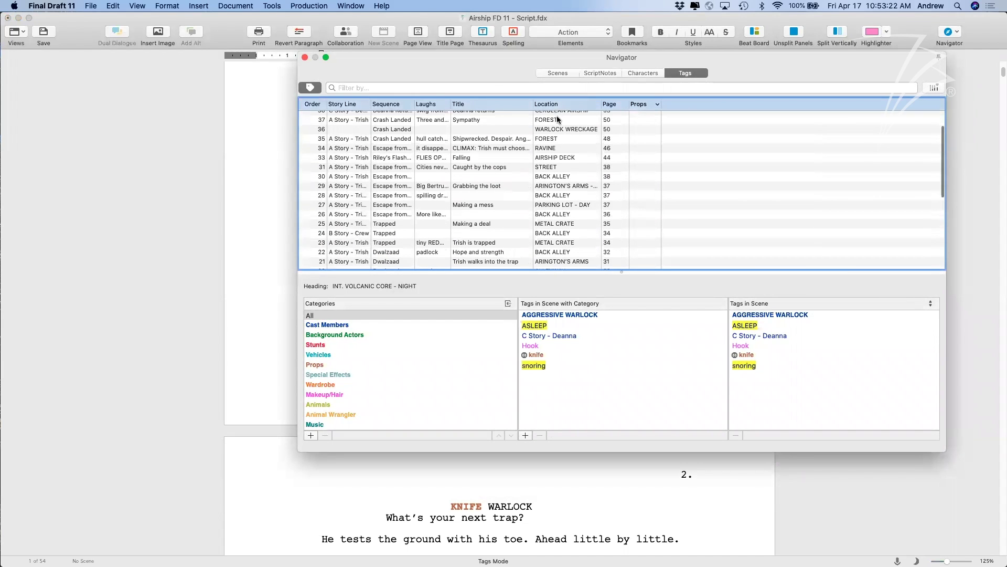
pyautogui.click(552, 145)
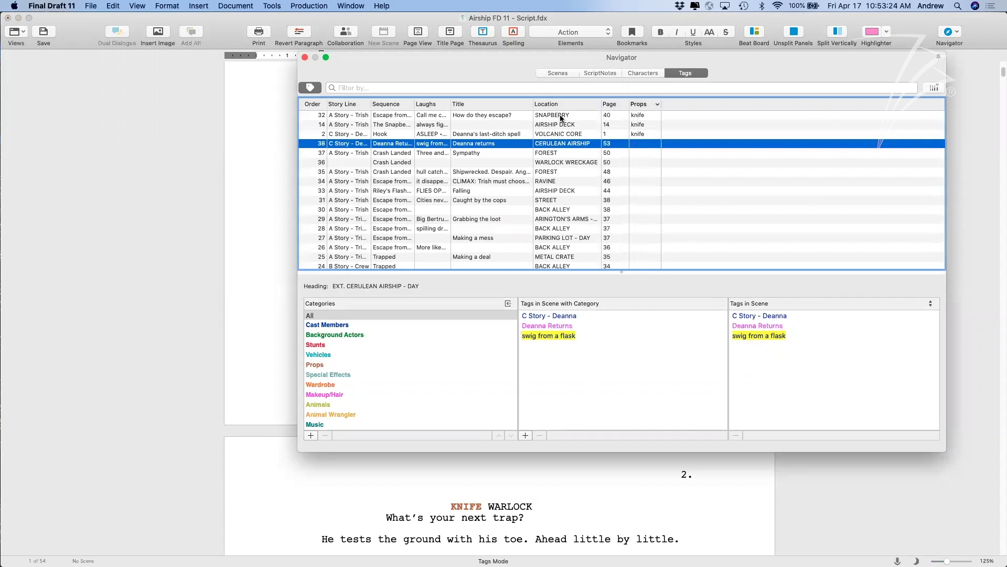
pyautogui.click(312, 105)
pyautogui.scroll(6, 488, 168)
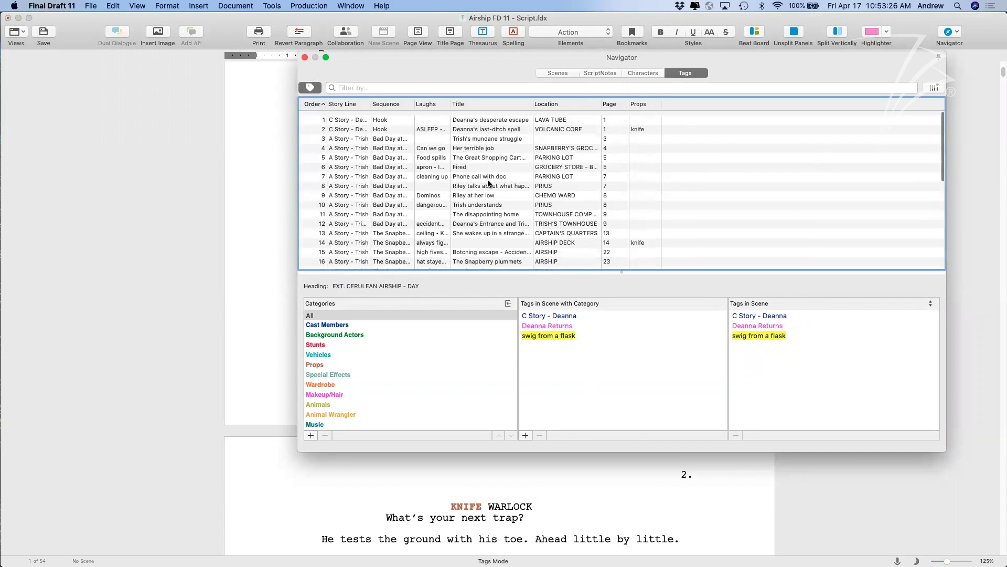
pyautogui.click(590, 124)
pyautogui.click(580, 237)
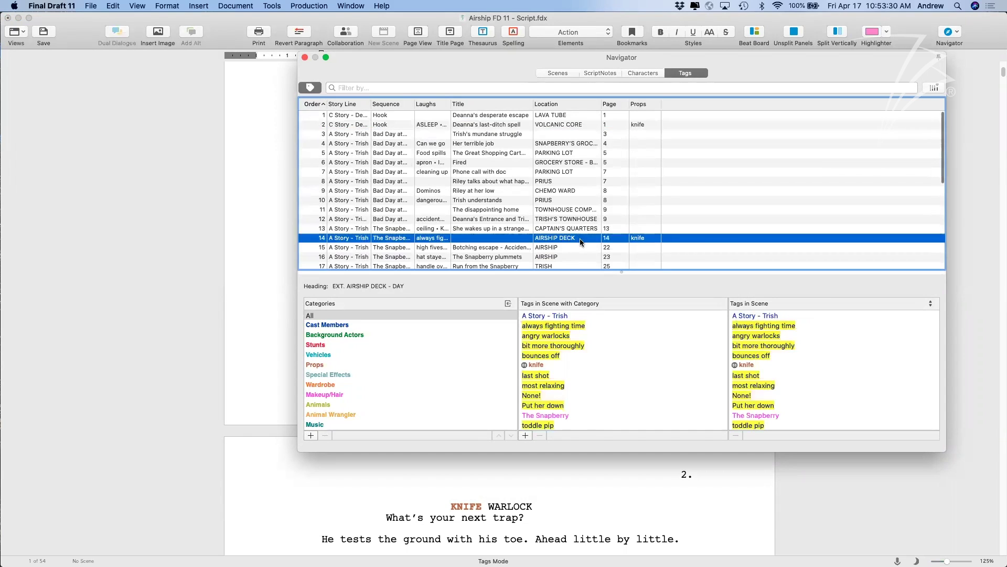
pyautogui.scroll(-4, 585, 263)
pyautogui.scroll(-4, 585, 266)
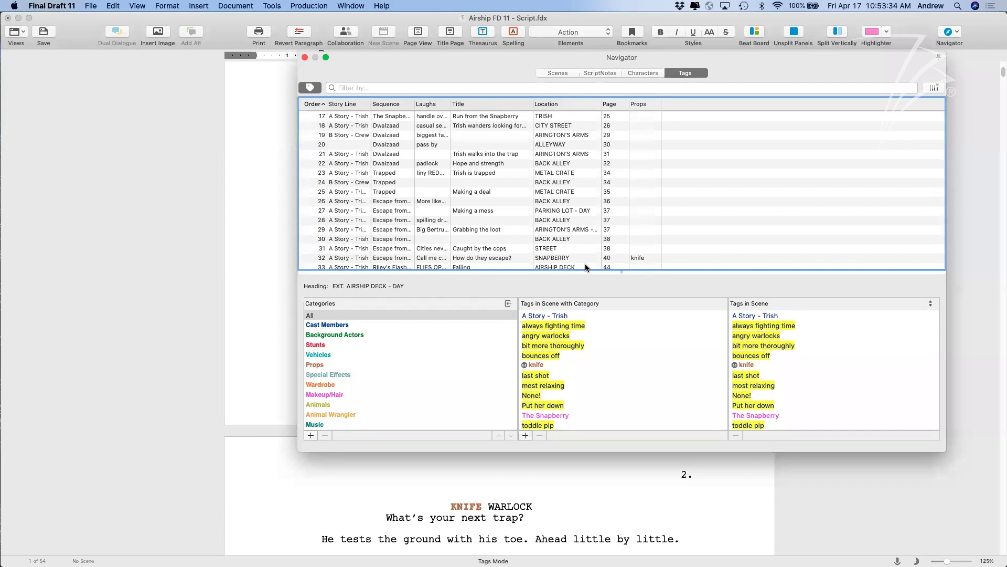
pyautogui.scroll(-6, 467, 329)
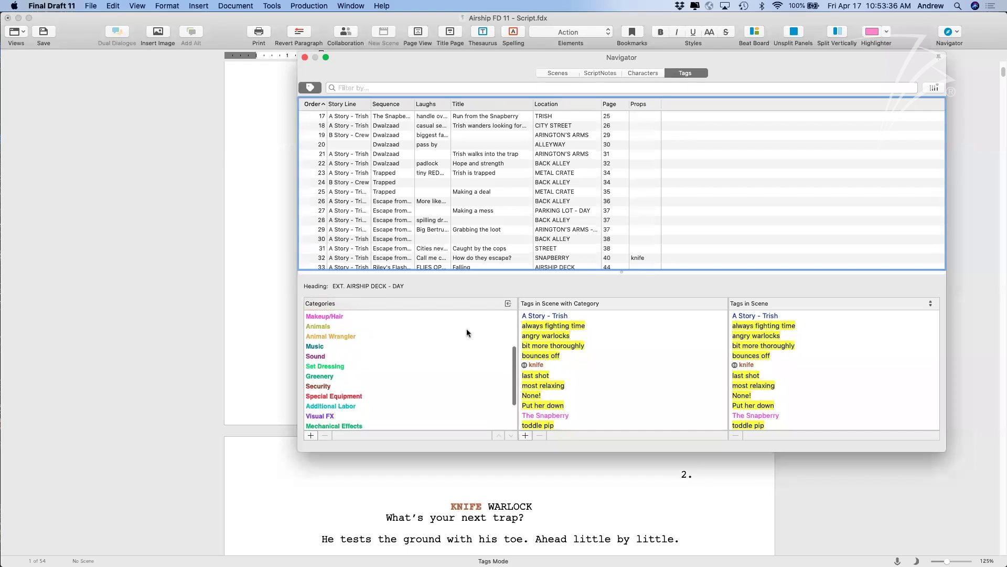
pyautogui.scroll(-2, 467, 329)
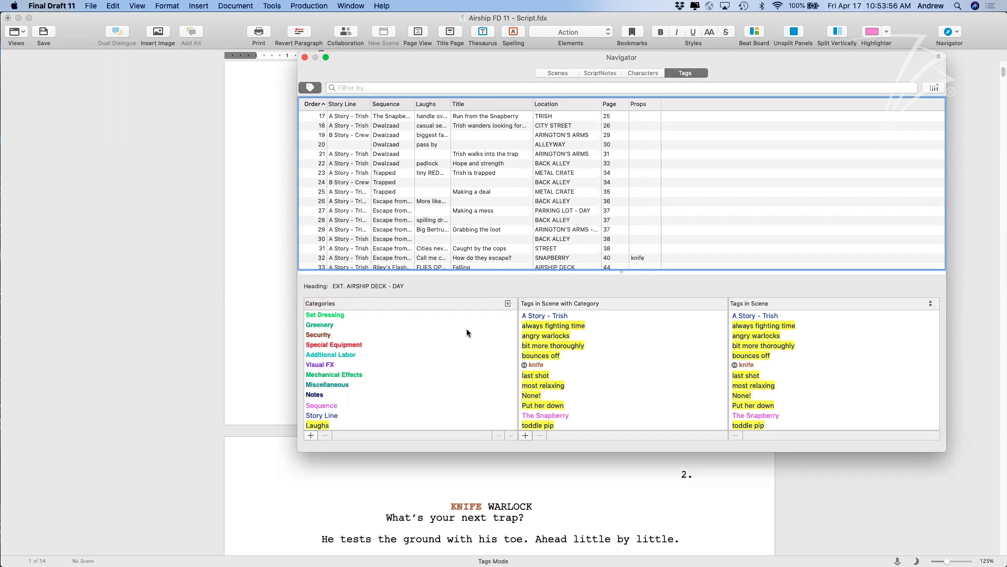
# Start a new tag category named Alien Race.
pyautogui.click(311, 435)
pyautogui.write('ALIEN RACE')
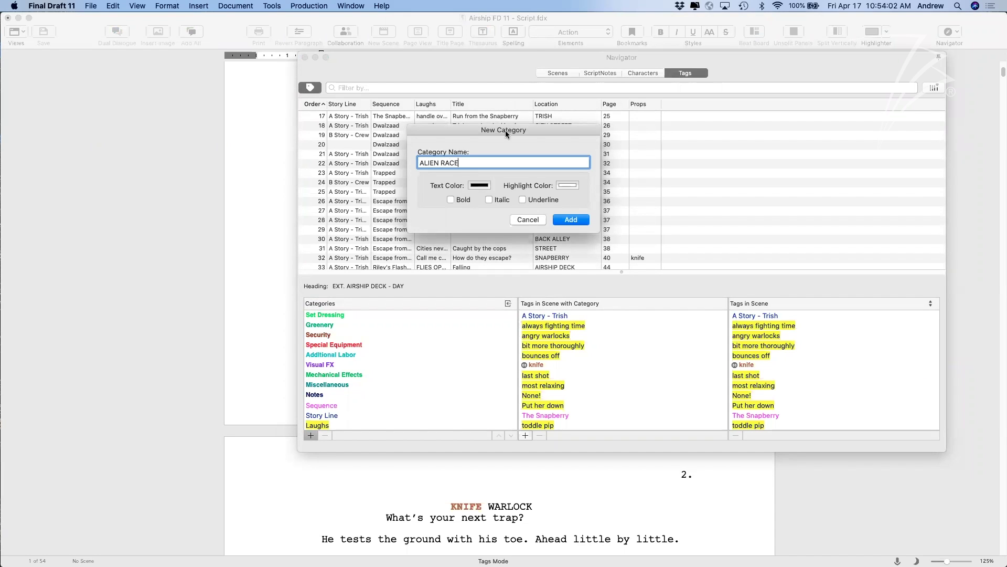
pyautogui.moveTo(459, 163); pyautogui.dragTo(425, 165)
pyautogui.write('Alien Race')
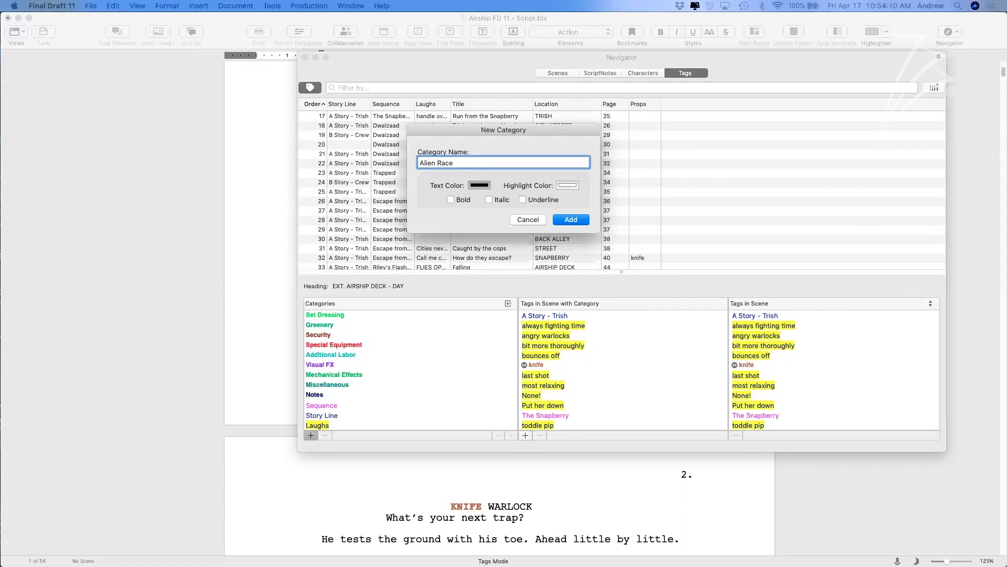
# Give Alien Race green text on a black highlight, add it, and select it.
pyautogui.click(479, 185)
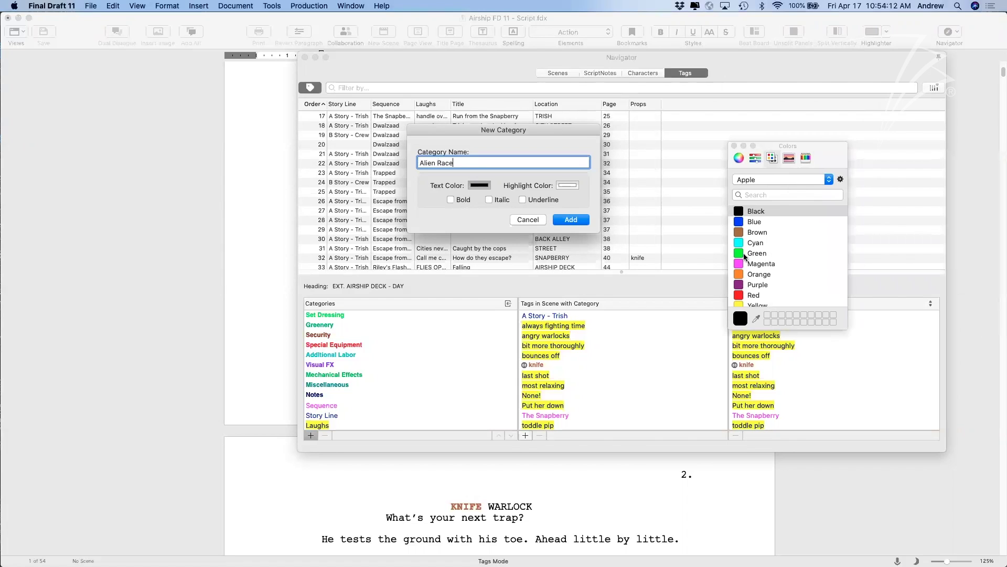
pyautogui.click(770, 254)
pyautogui.click(570, 186)
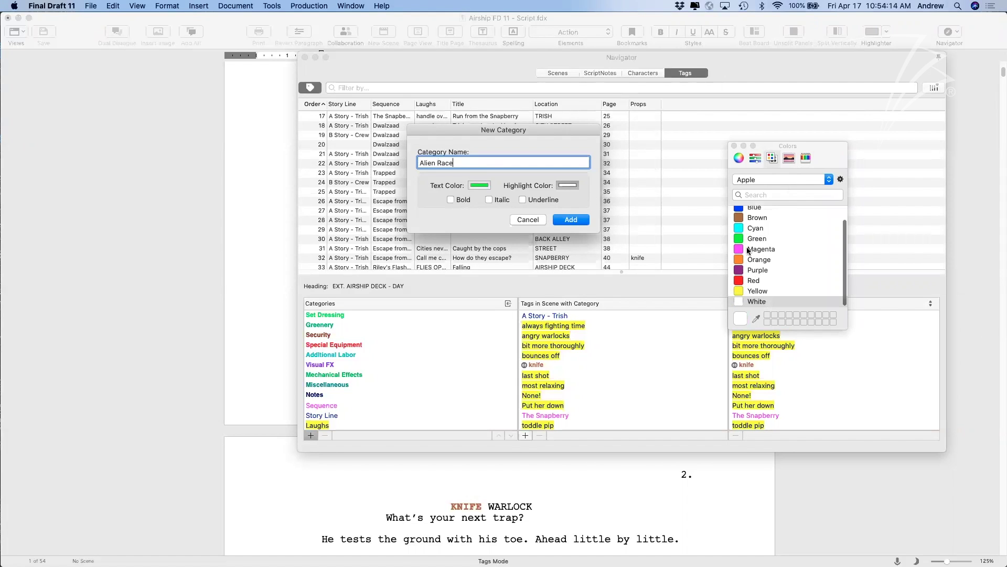
pyautogui.scroll(1, 755, 242)
pyautogui.click(752, 211)
pyautogui.click(571, 219)
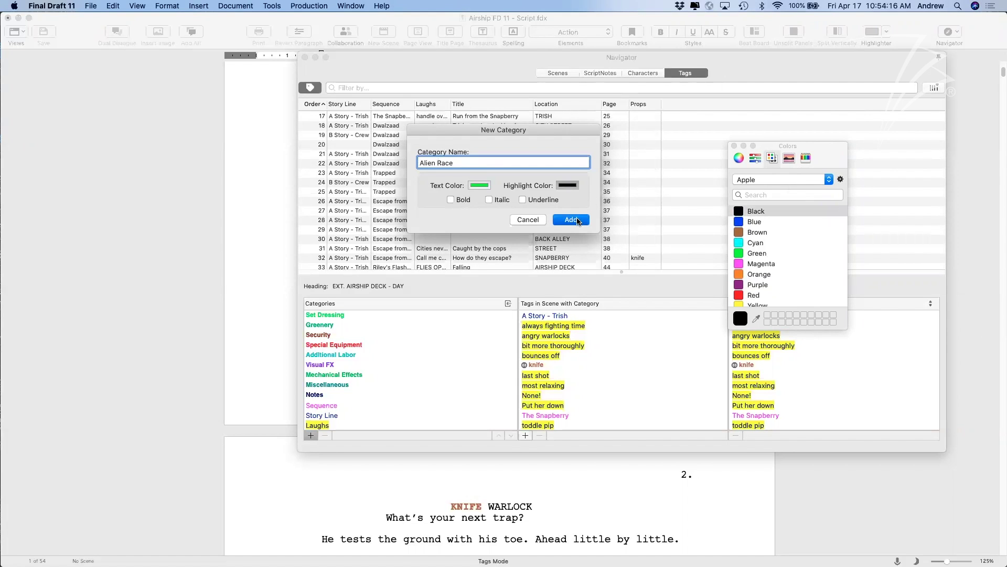
pyautogui.scroll(-2, 461, 341)
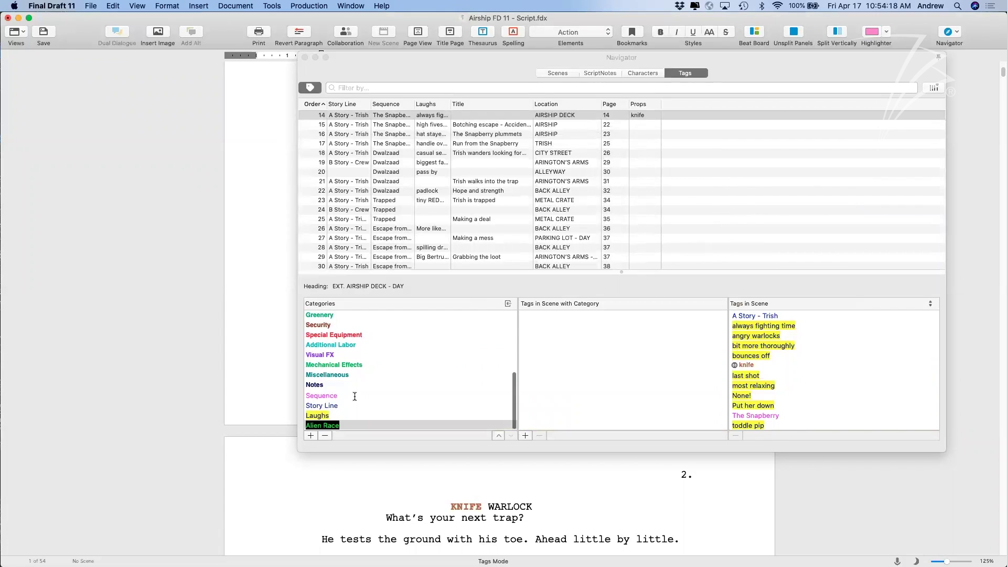
pyautogui.click(350, 426)
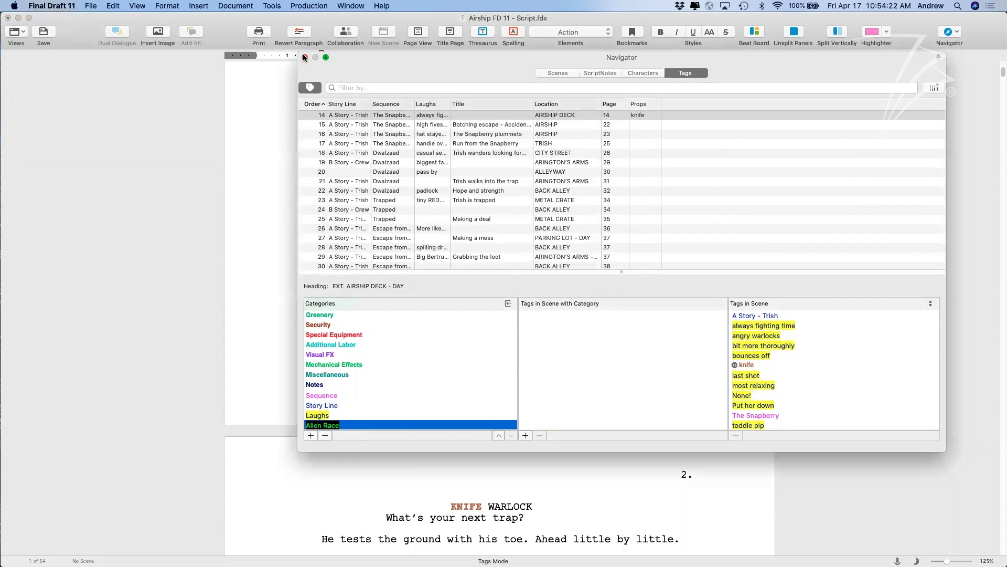
pyautogui.click(291, 78)
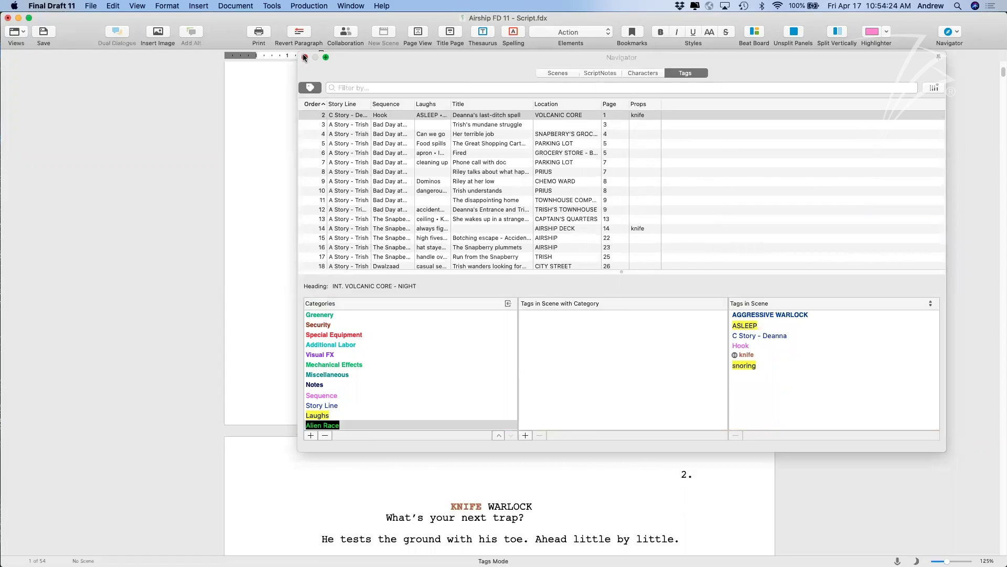
# Close the Navigator and tag the word CYBORG on page 15 as Alien Race.
pyautogui.click(305, 57)
pyautogui.scroll(5, 434, 250)
pyautogui.scroll(-3, 433, 250)
pyautogui.scroll(-20, 433, 250)
pyautogui.scroll(-20, 434, 250)
pyautogui.scroll(-15, 433, 251)
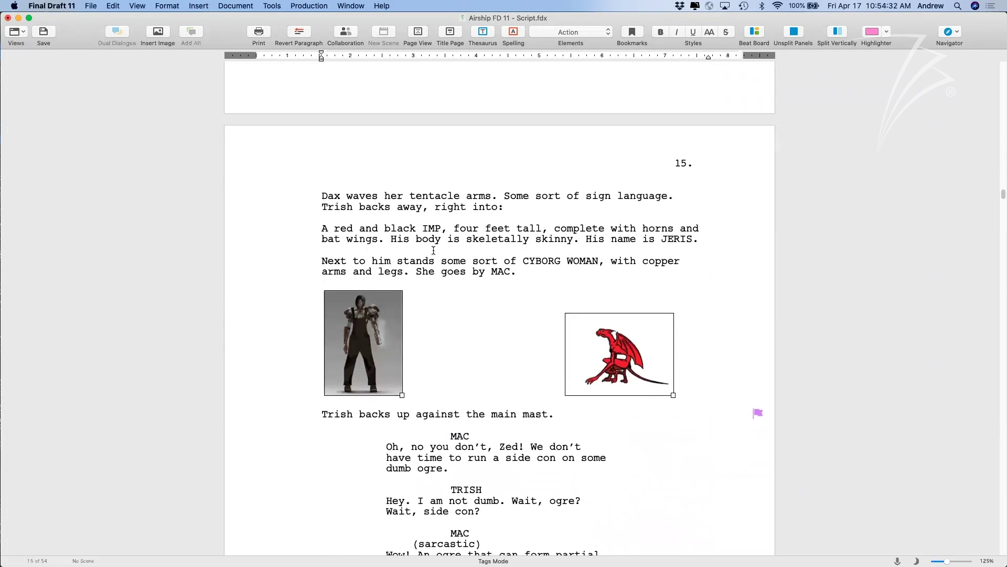
pyautogui.moveTo(522, 261); pyautogui.dragTo(560, 263)
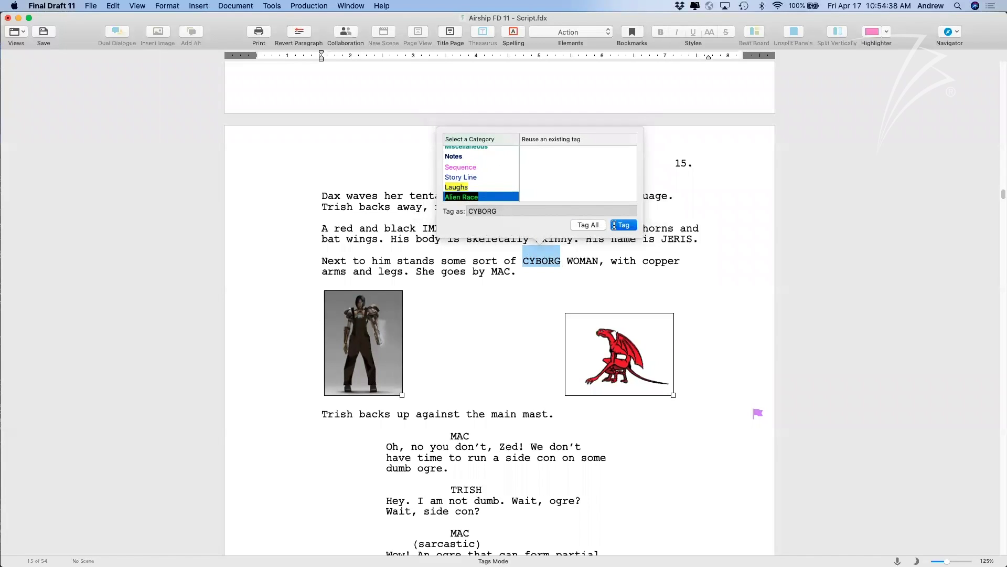
pyautogui.click(613, 225)
# Tag all 73 occurrences of MAC as Alien Race and reopen the Navigator's Tags view.
pyautogui.moveTo(511, 272); pyautogui.dragTo(493, 273)
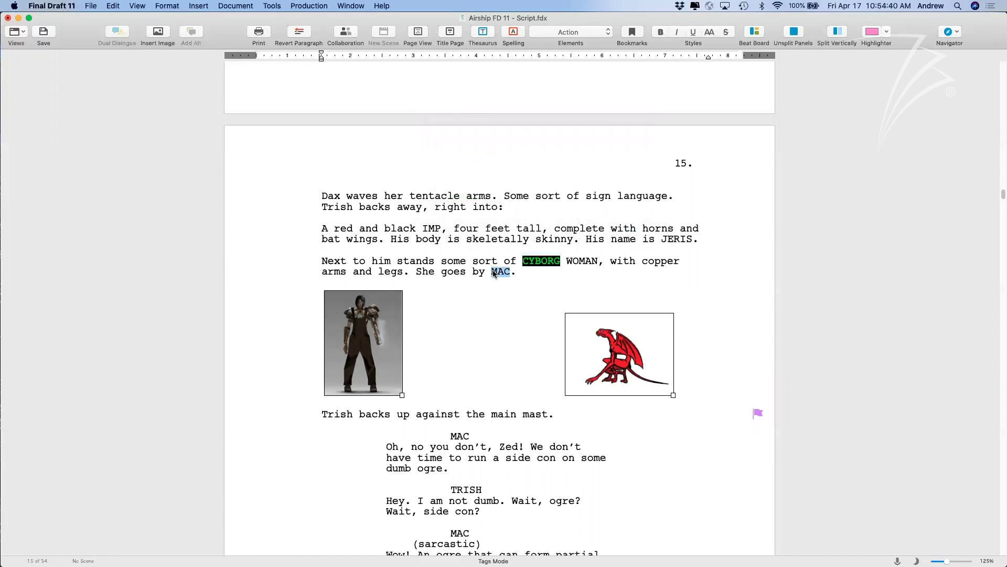
pyautogui.click(550, 245)
pyautogui.click(579, 197)
pyautogui.click(948, 32)
pyautogui.click(960, 106)
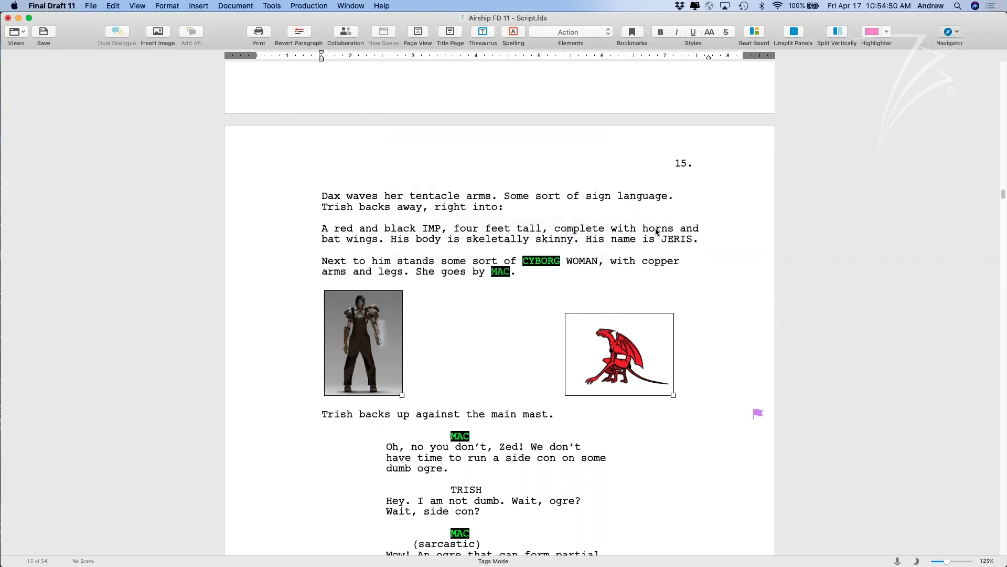
pyautogui.scroll(-2, 564, 355)
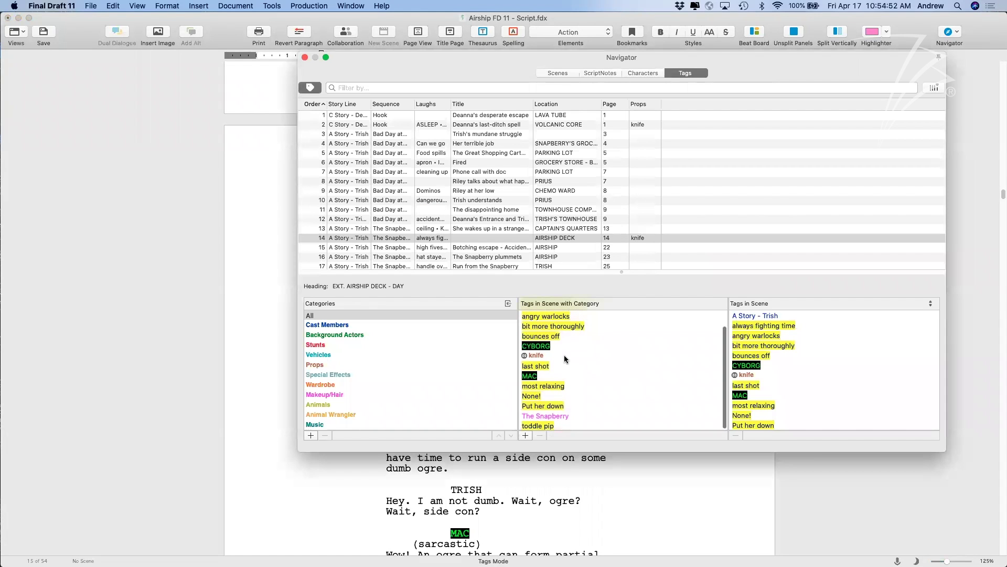
pyautogui.doubleClick(537, 379)
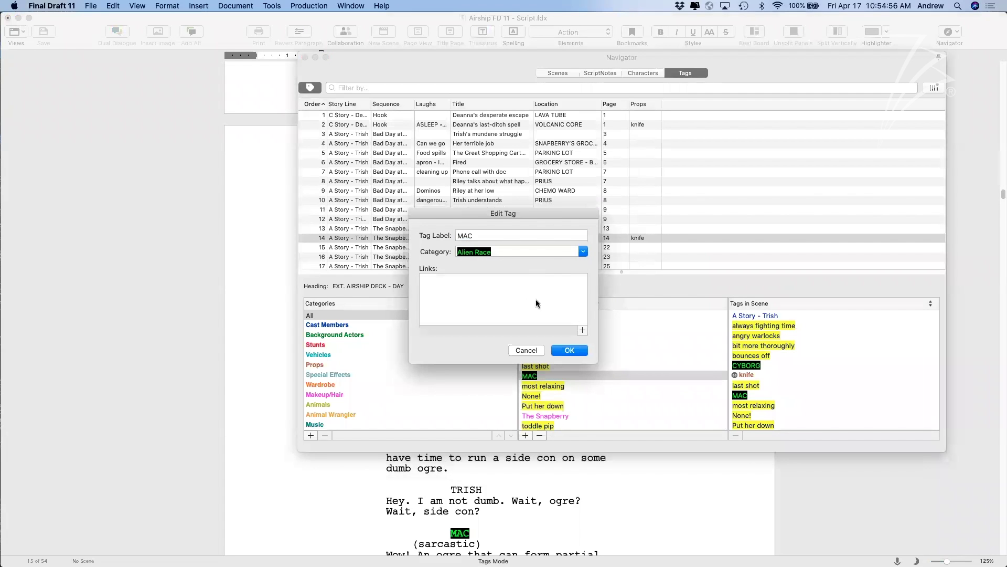
pyautogui.click(582, 330)
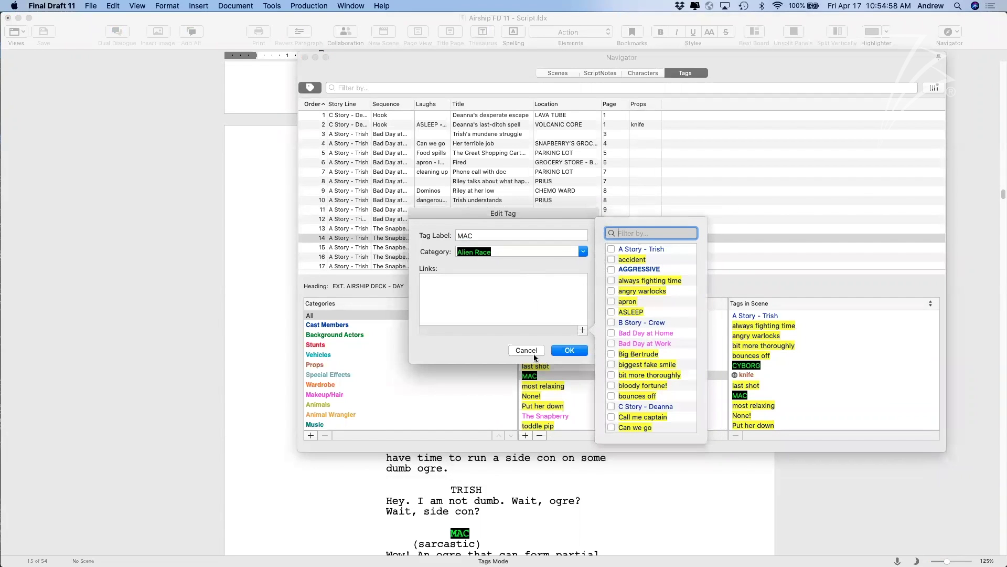
pyautogui.click(526, 351)
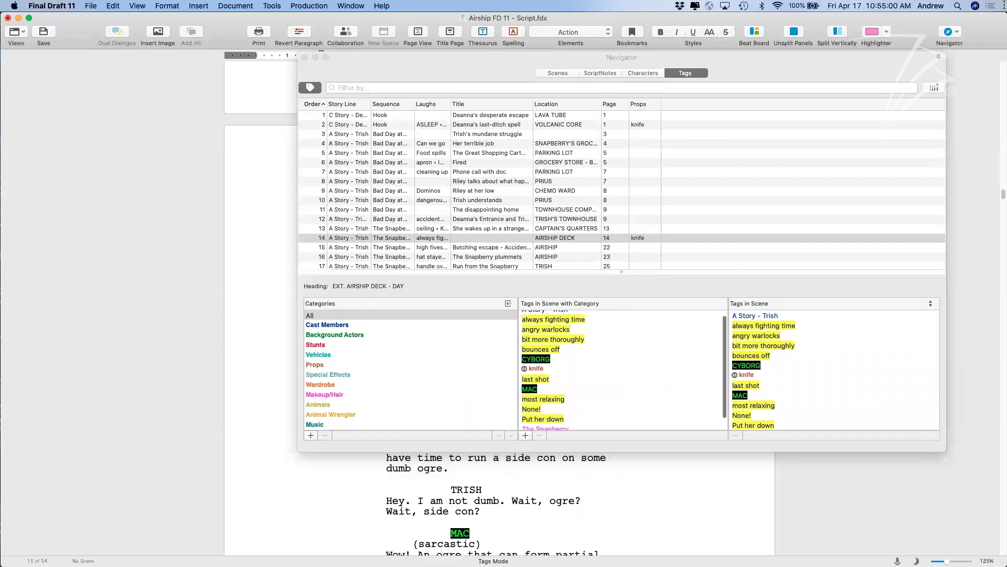
pyautogui.click(305, 57)
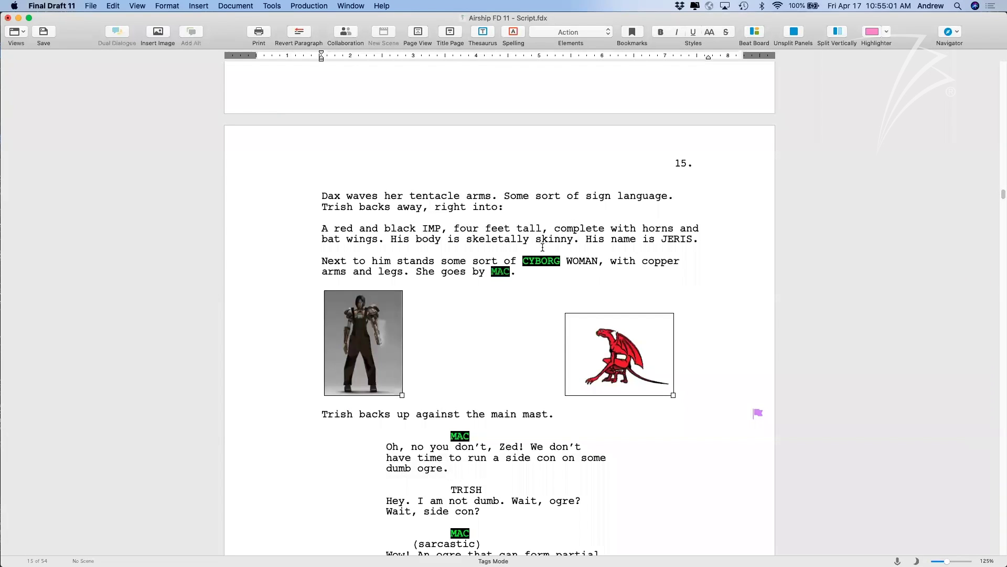
# Tag all 73 MAC occurrences under Cast Members too, then review MAC's tags.
pyautogui.rightClick(496, 273)
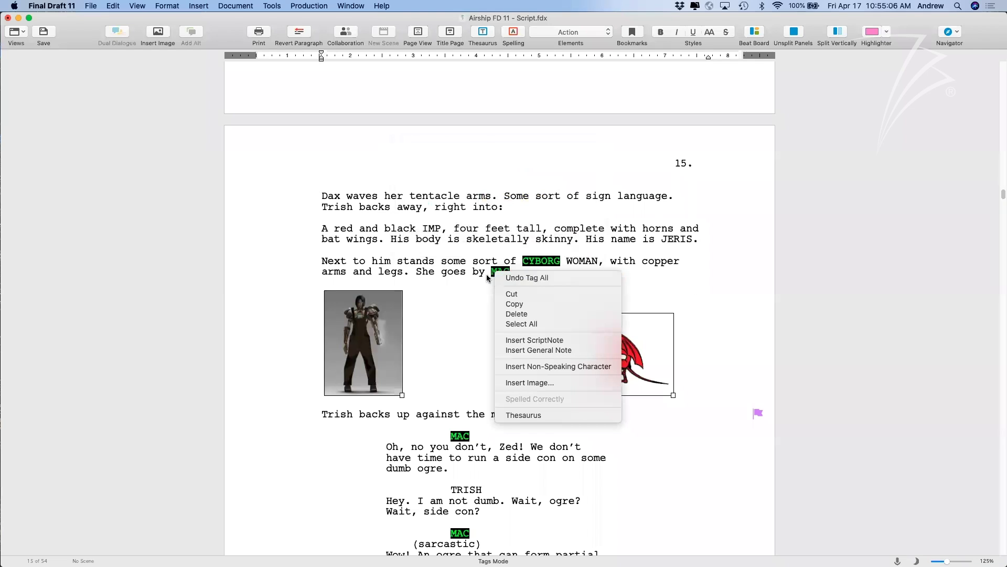
pyautogui.press('Escape')
pyautogui.doubleClick(499, 273)
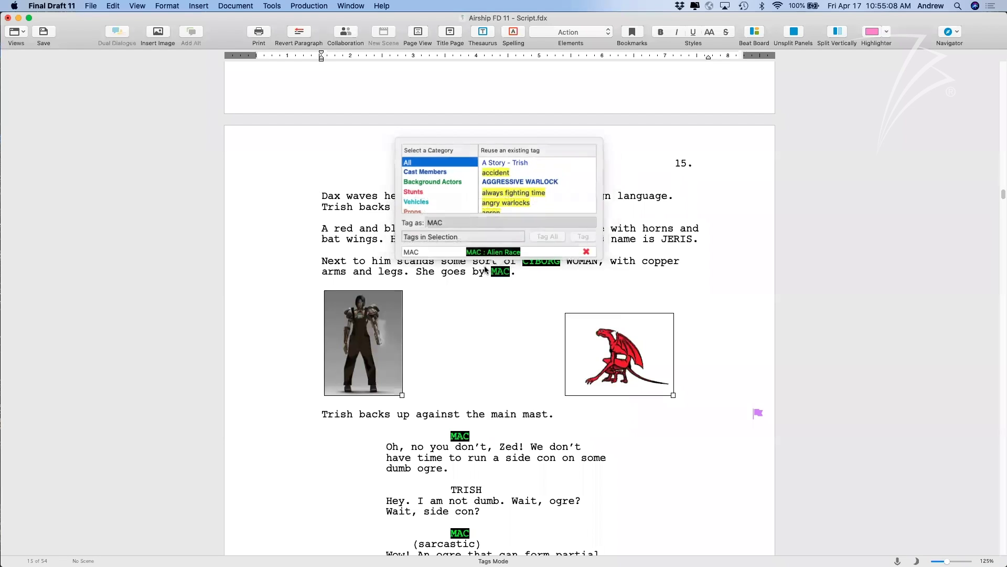
pyautogui.click(433, 172)
pyautogui.click(555, 237)
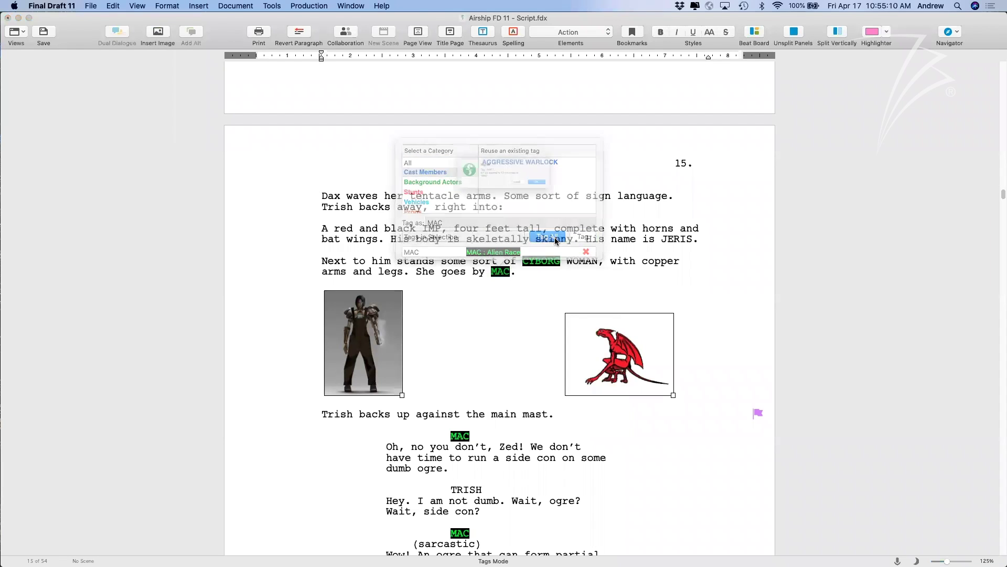
pyautogui.click(564, 202)
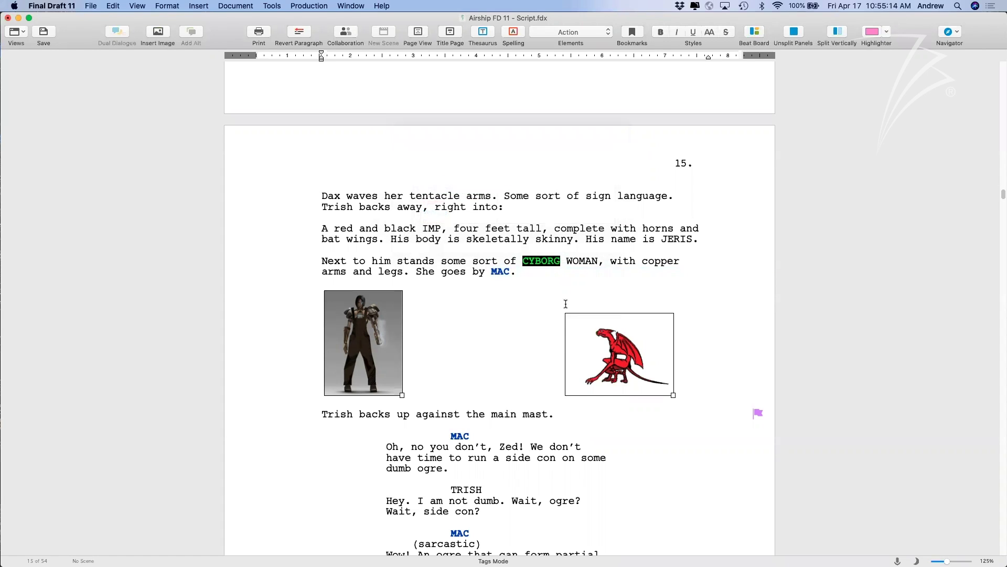
pyautogui.scroll(1, 562, 299)
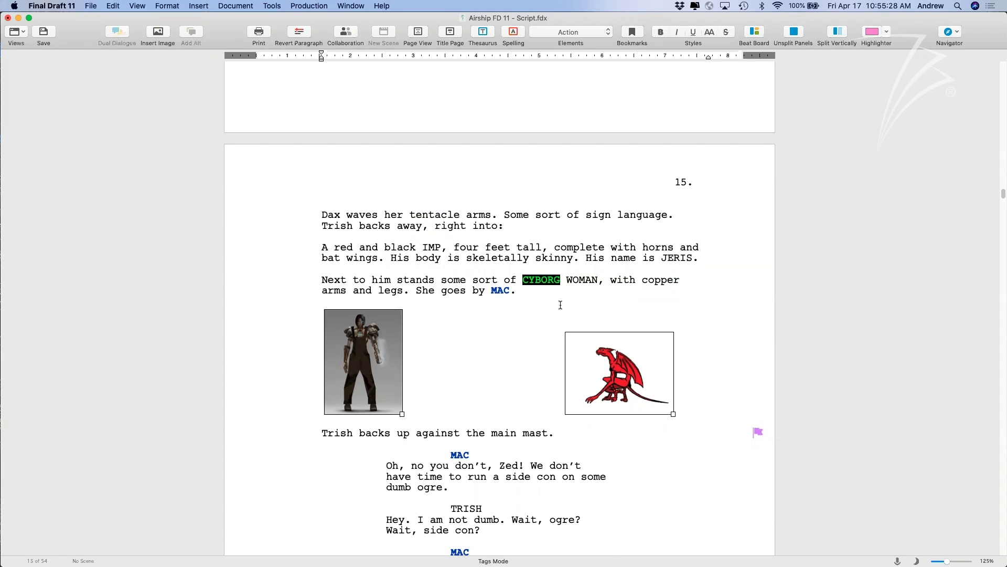
pyautogui.moveTo(508, 289); pyautogui.dragTo(493, 291)
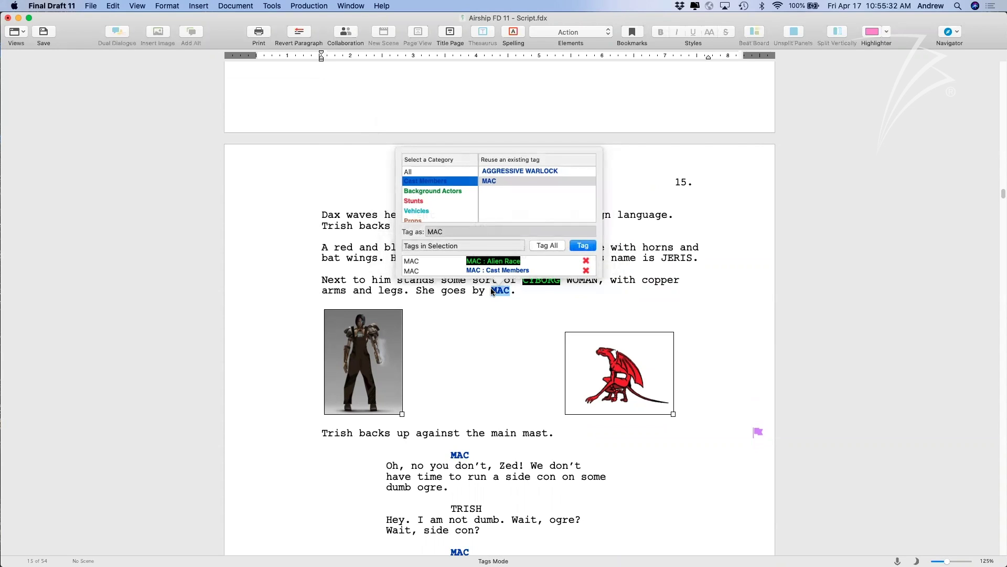
pyautogui.click(538, 298)
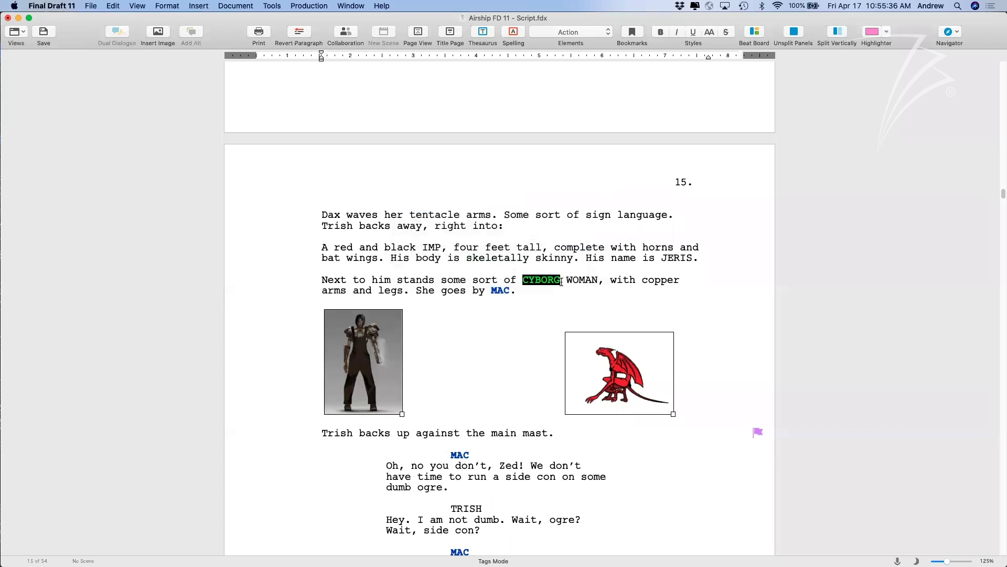
# In the Navigator's Tags view, edit the Cast Members MAC tag to link it to CYBORG.
pyautogui.click(944, 33)
pyautogui.click(944, 108)
pyautogui.doubleClick(529, 405)
pyautogui.click(582, 329)
pyautogui.scroll(-5, 639, 282)
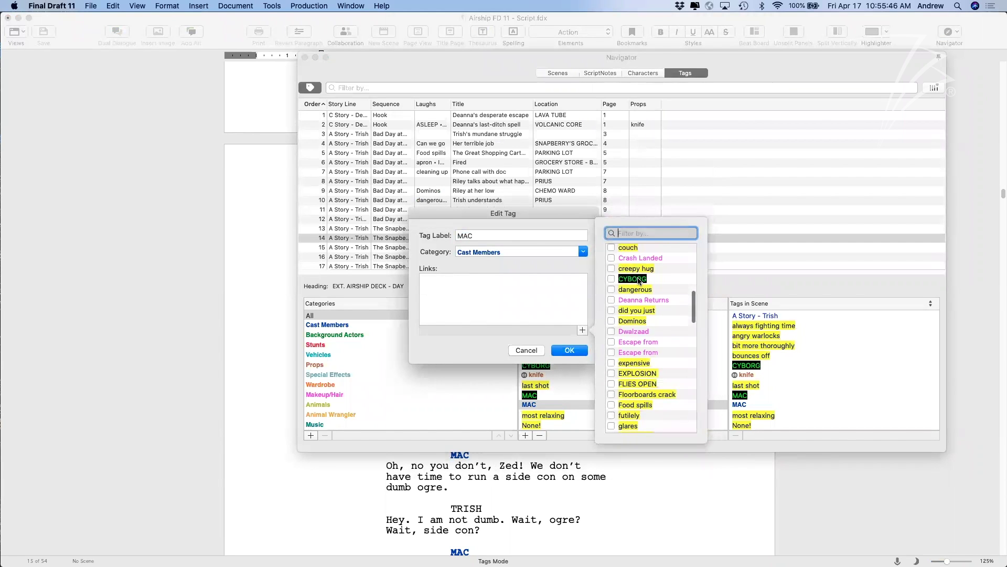
pyautogui.click(611, 264)
pyautogui.click(579, 348)
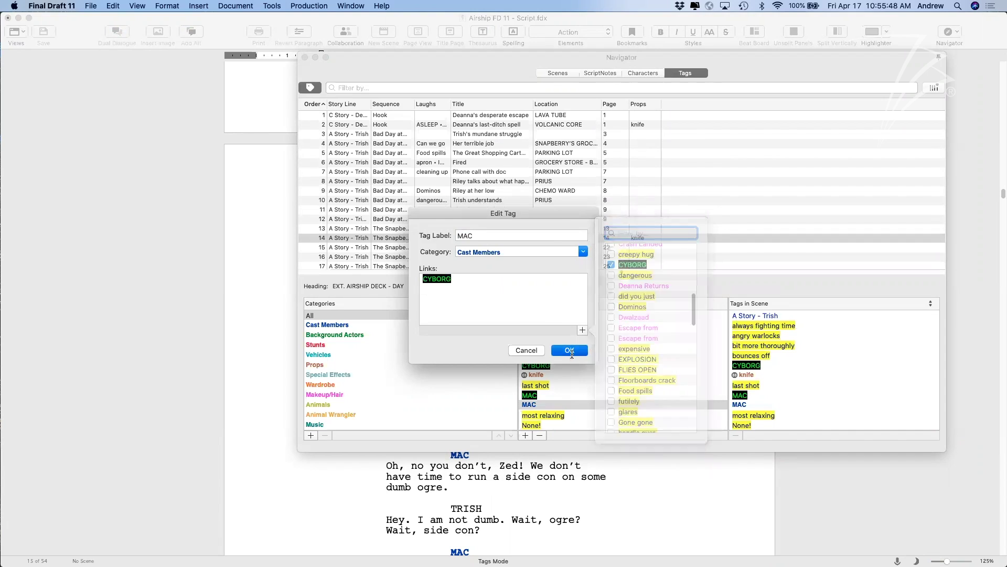
pyautogui.click(934, 87)
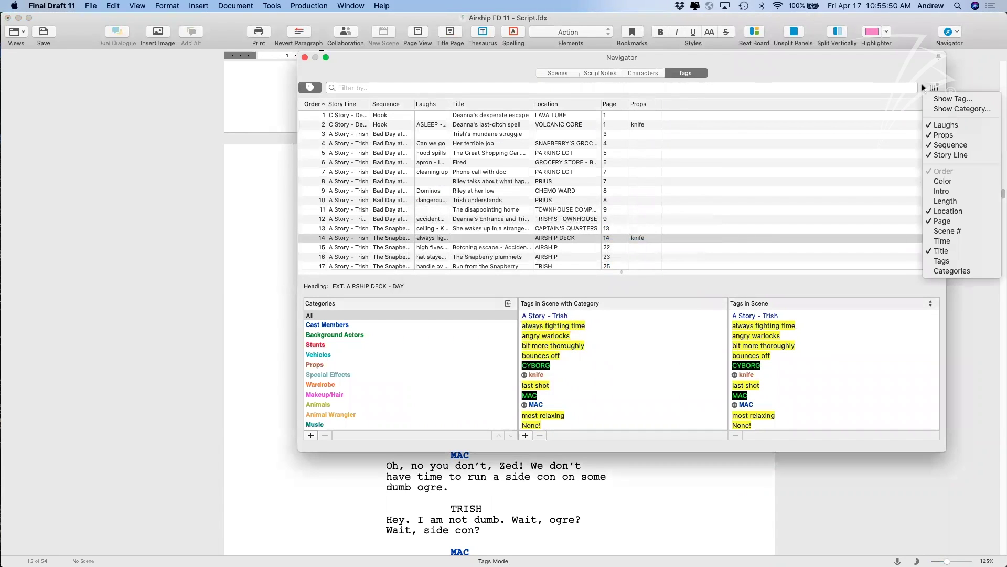
# Add an Alien Race column to the Navigator's tag table.
pyautogui.click(931, 109)
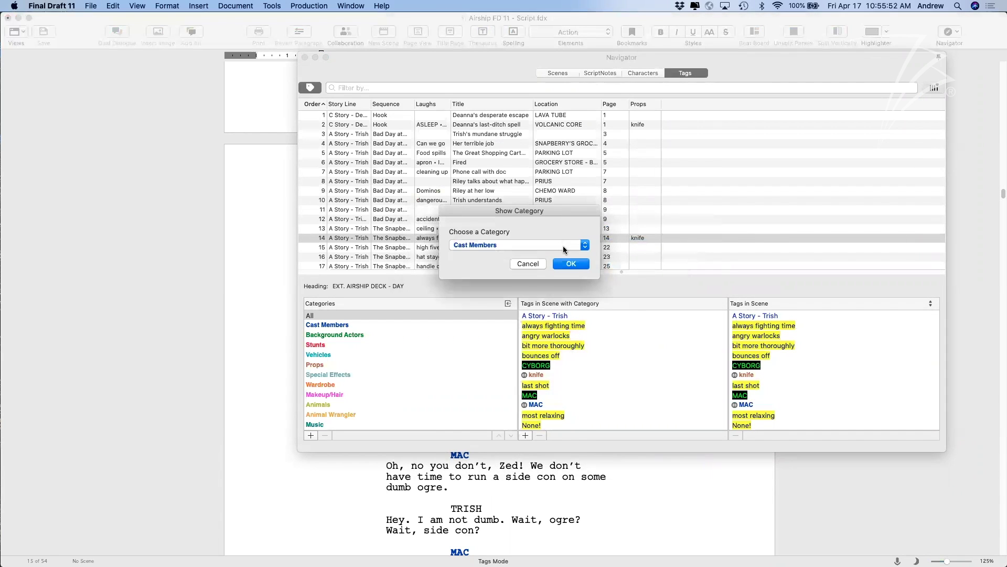
pyautogui.click(562, 246)
pyautogui.click(532, 461)
pyautogui.click(571, 263)
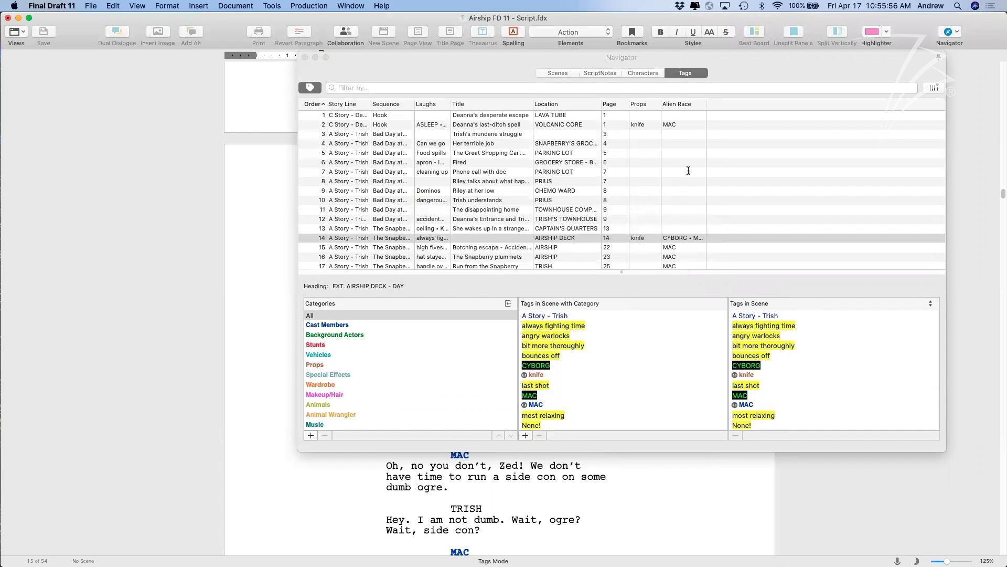
# Move through the scene list to view the AIRSHIP DECK scene's tags.
pyautogui.click(697, 199)
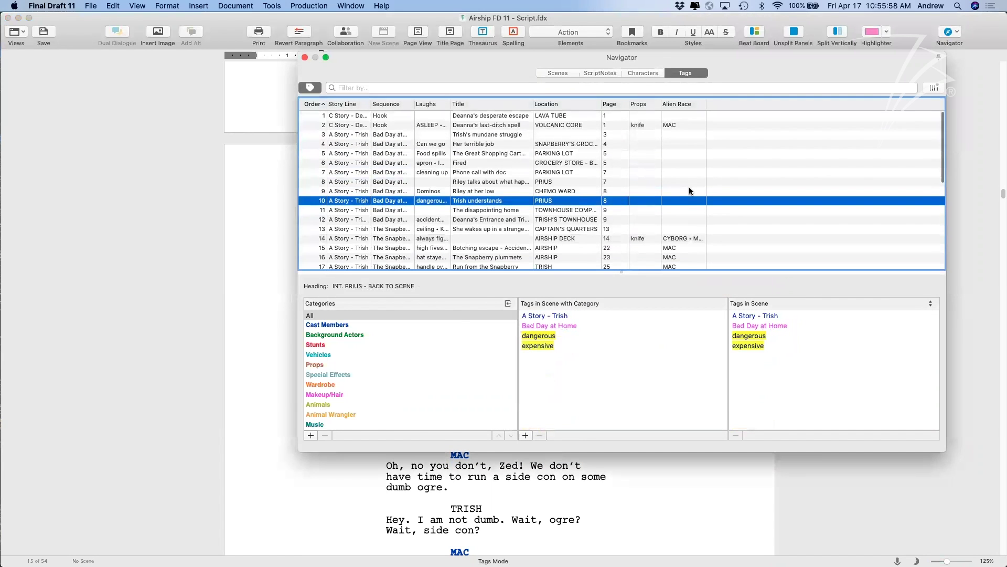
pyautogui.scroll(-2, 687, 219)
pyautogui.scroll(2, 685, 226)
pyautogui.scroll(-5, 677, 178)
pyautogui.scroll(5, 677, 178)
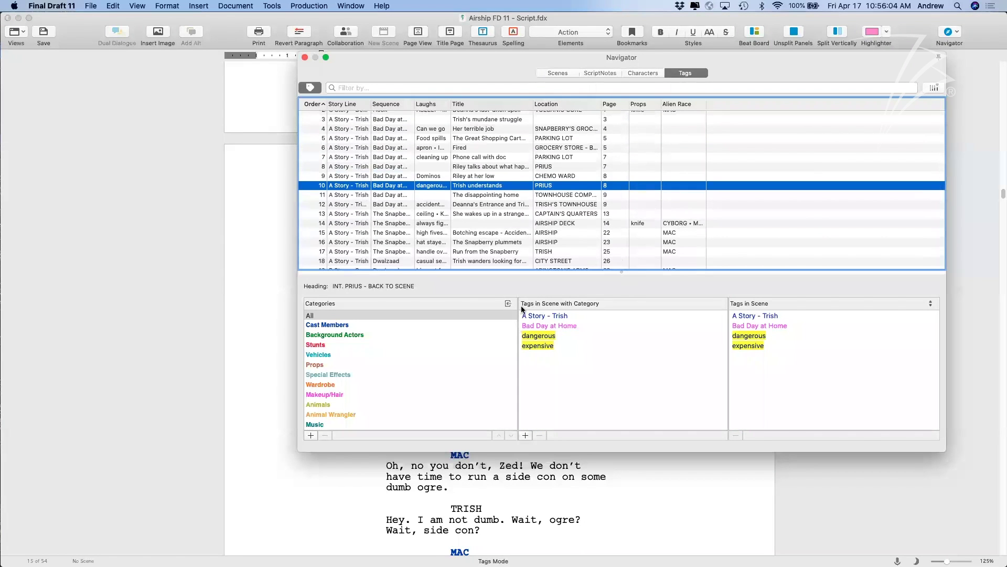
pyautogui.scroll(-5, 421, 371)
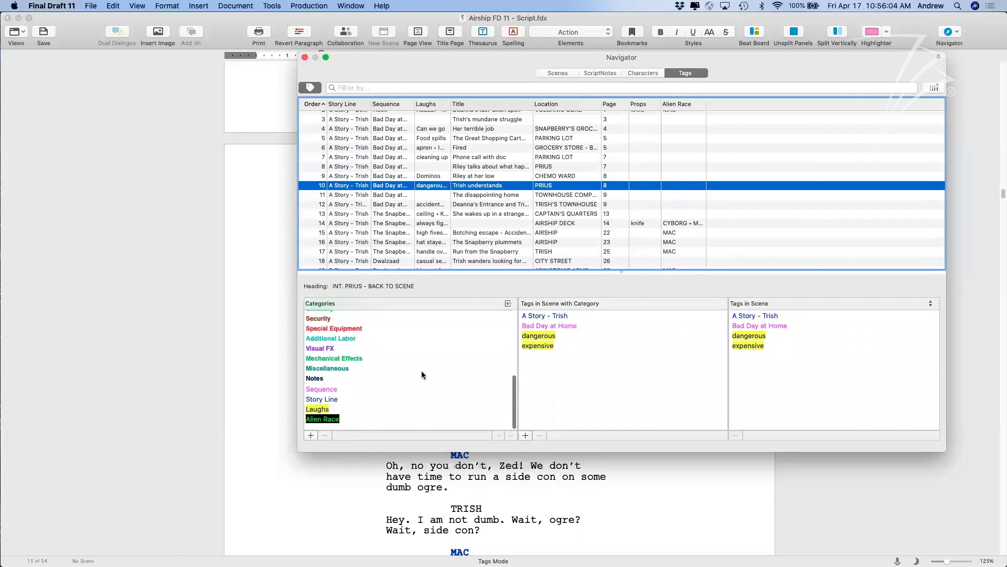
pyautogui.click(628, 213)
pyautogui.click(652, 224)
pyautogui.scroll(-2, 616, 359)
pyautogui.scroll(2, 631, 361)
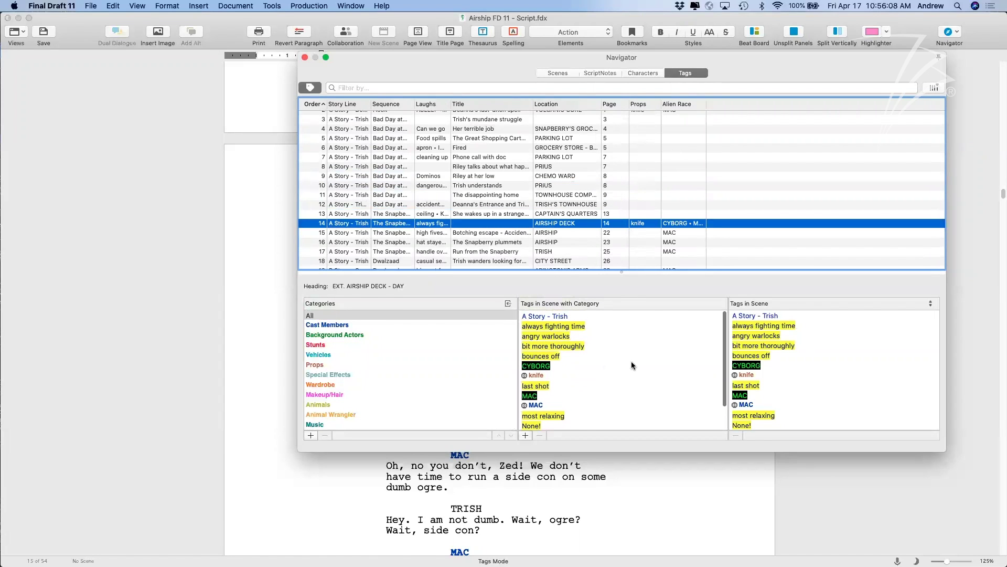
# Edit MAC's links so they include knife alongside CYBORG.
pyautogui.doubleClick(531, 405)
pyautogui.click(546, 277)
pyautogui.click(582, 329)
pyautogui.scroll(-10, 646, 363)
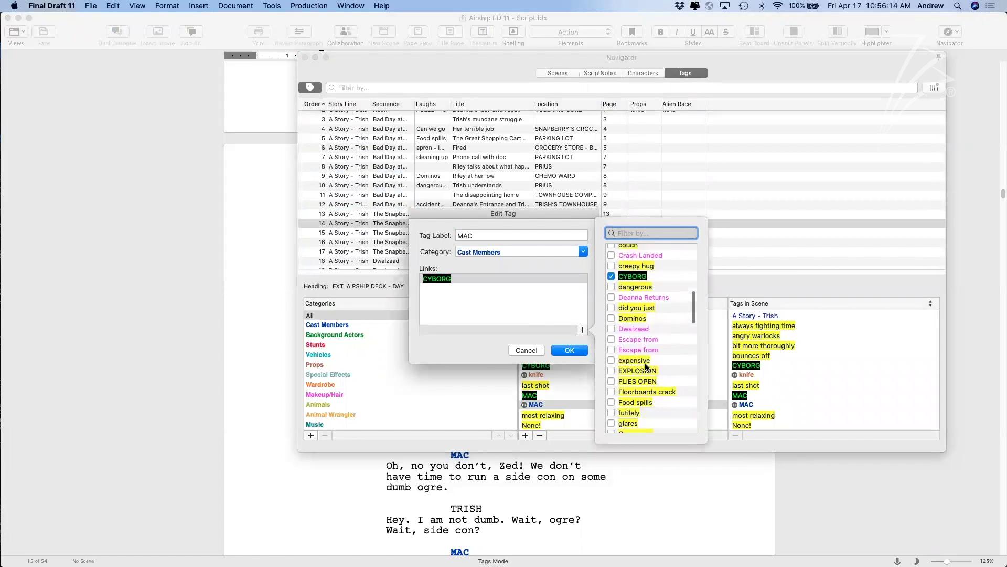
pyautogui.click(611, 280)
pyautogui.click(570, 350)
pyautogui.scroll(-6, 688, 213)
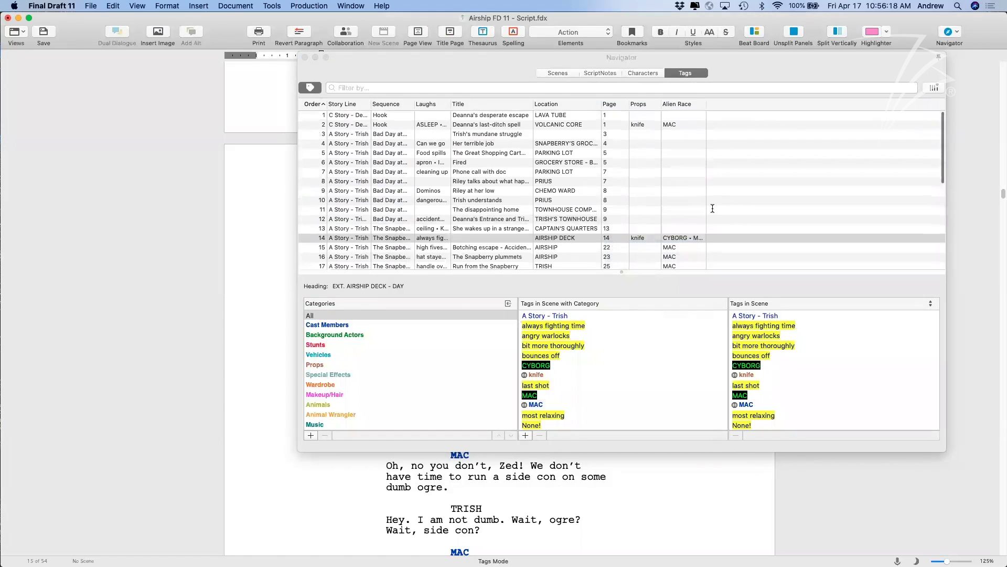
# Close the Navigator and place the caret in the JERIS character and 'JERIS smiles' lines.
pyautogui.scroll(7, 713, 209)
pyautogui.scroll(-5, 347, 386)
pyautogui.scroll(5, 348, 388)
pyautogui.click(304, 58)
pyautogui.scroll(-20, 547, 239)
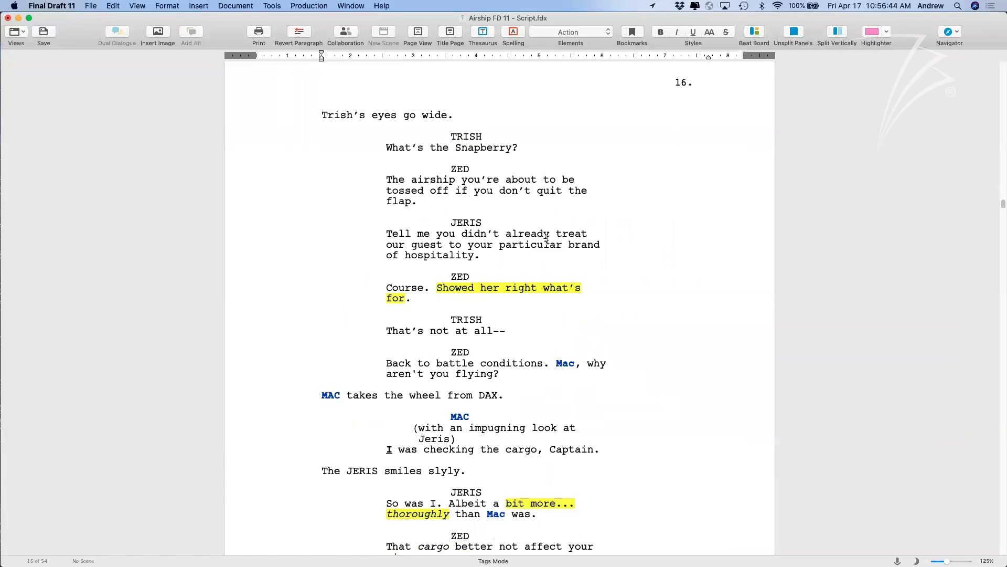
pyautogui.click(512, 245)
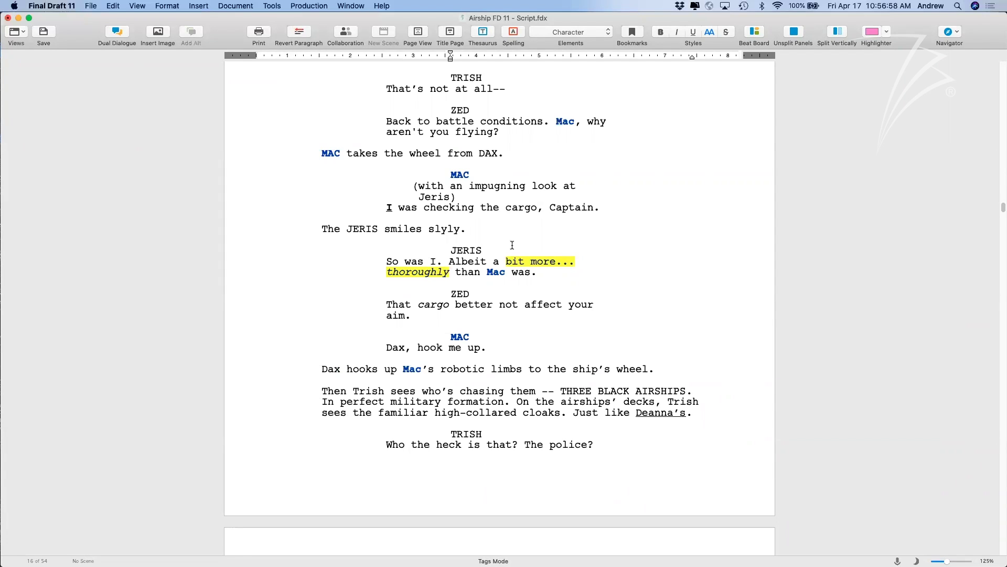
pyautogui.scroll(2, 450, 206)
pyautogui.scroll(-2, 450, 206)
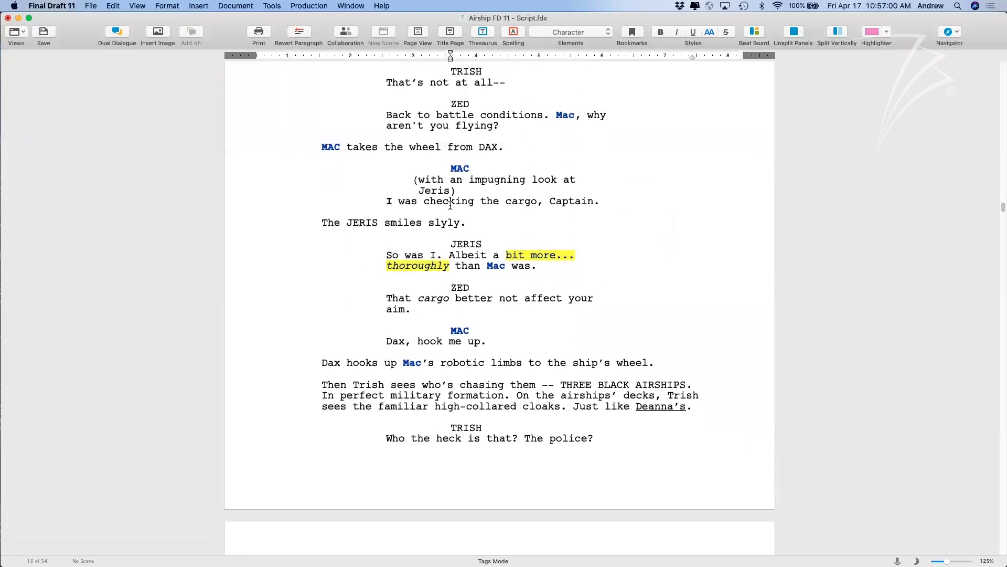
pyautogui.click(471, 222)
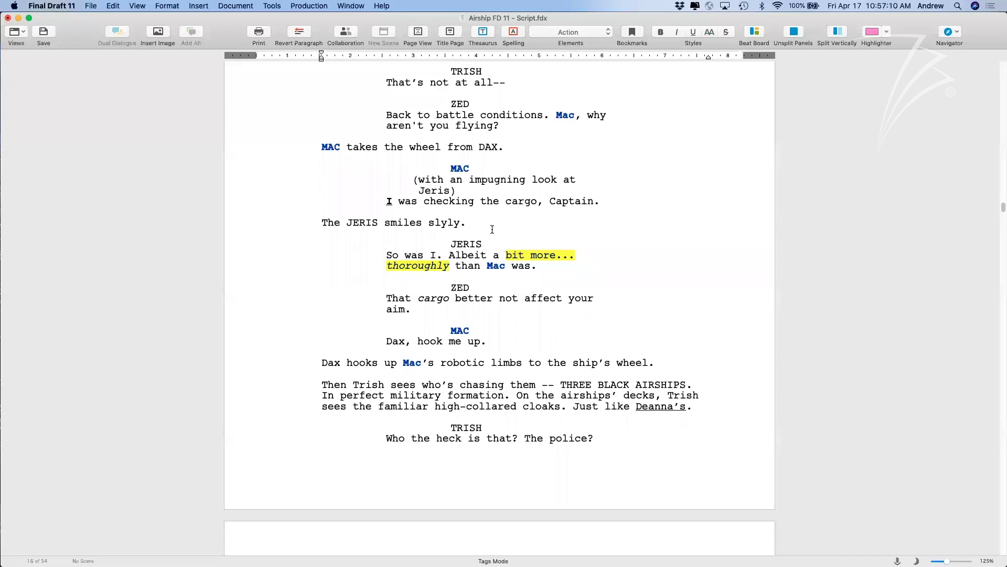
# Raise and dismiss tag popups on JERIS's dialogue and name, then turn off Production > Tags Mode.
pyautogui.click(473, 240)
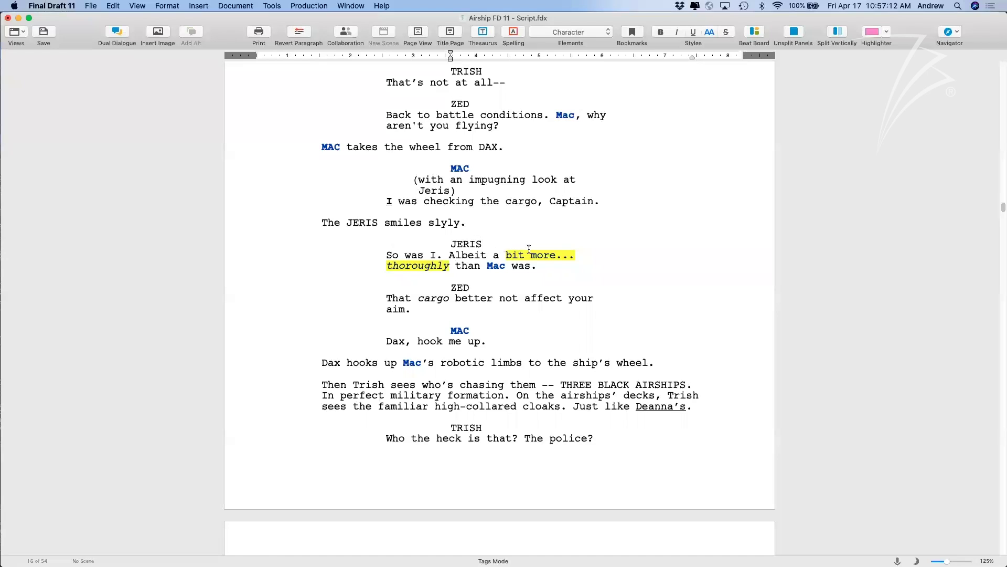
pyautogui.click(501, 256)
pyautogui.doubleClick(553, 271)
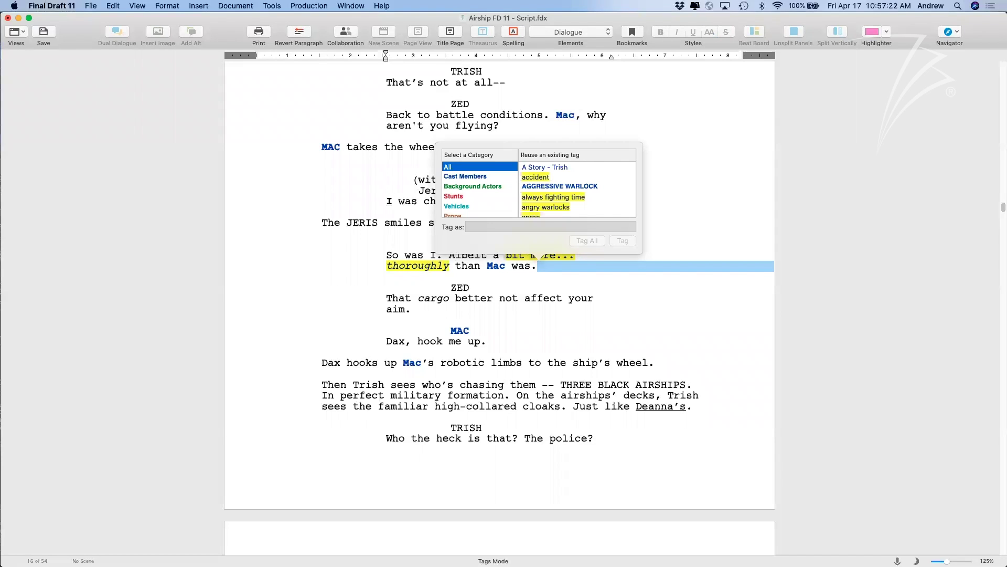
pyautogui.click(496, 431)
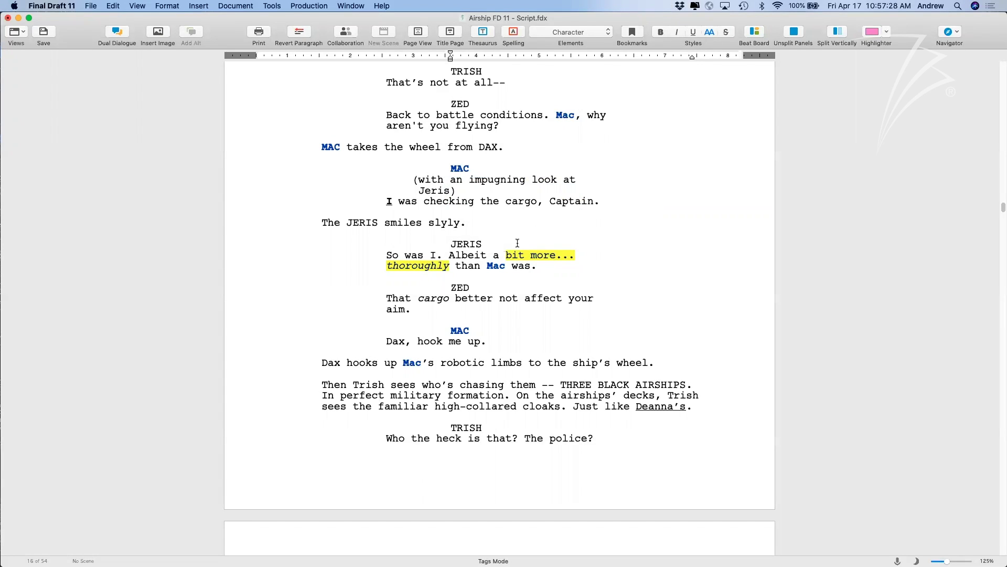
pyautogui.click(496, 240)
pyautogui.moveTo(494, 241); pyautogui.dragTo(322, 223)
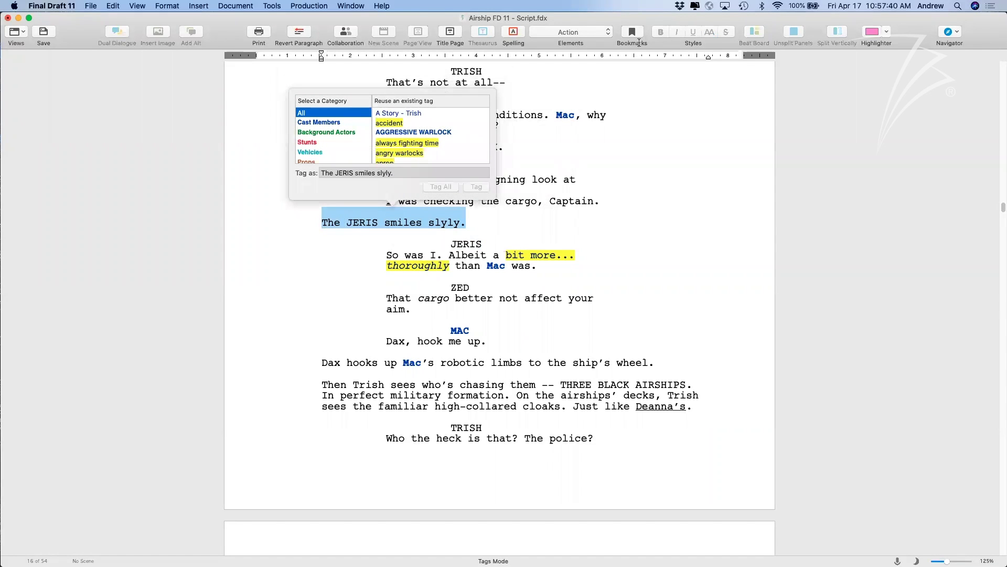
pyautogui.click(497, 169)
pyautogui.click(297, 5)
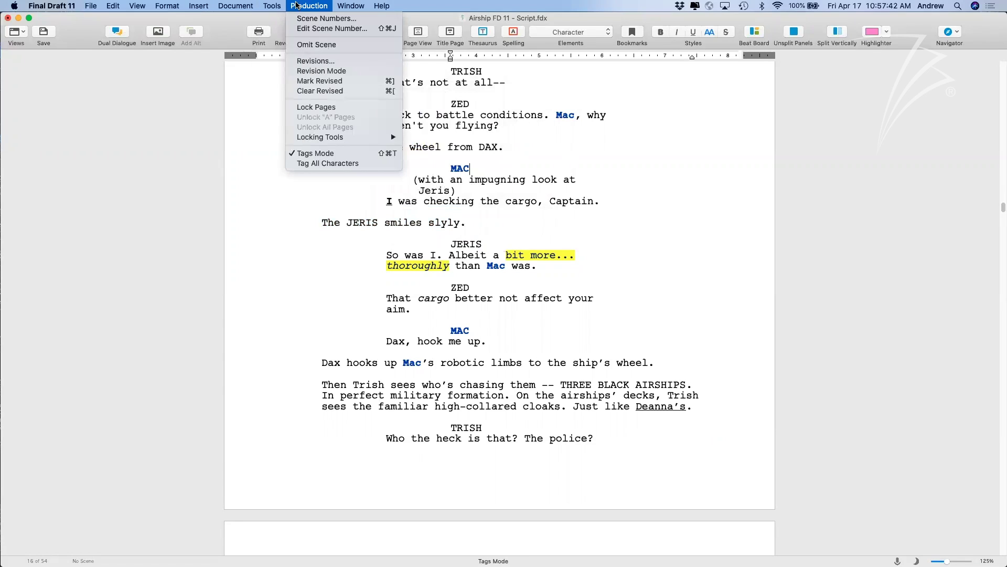
pyautogui.click(316, 152)
# Make the line 'The JERIS smiles slyly.' bold.
pyautogui.moveTo(478, 223); pyautogui.dragTo(321, 223)
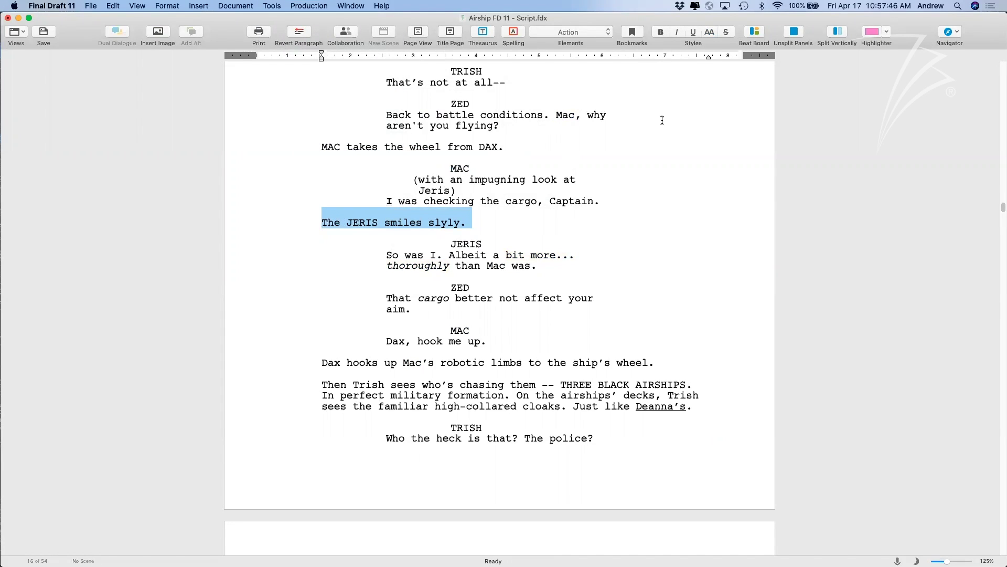
pyautogui.click(661, 32)
pyautogui.click(526, 220)
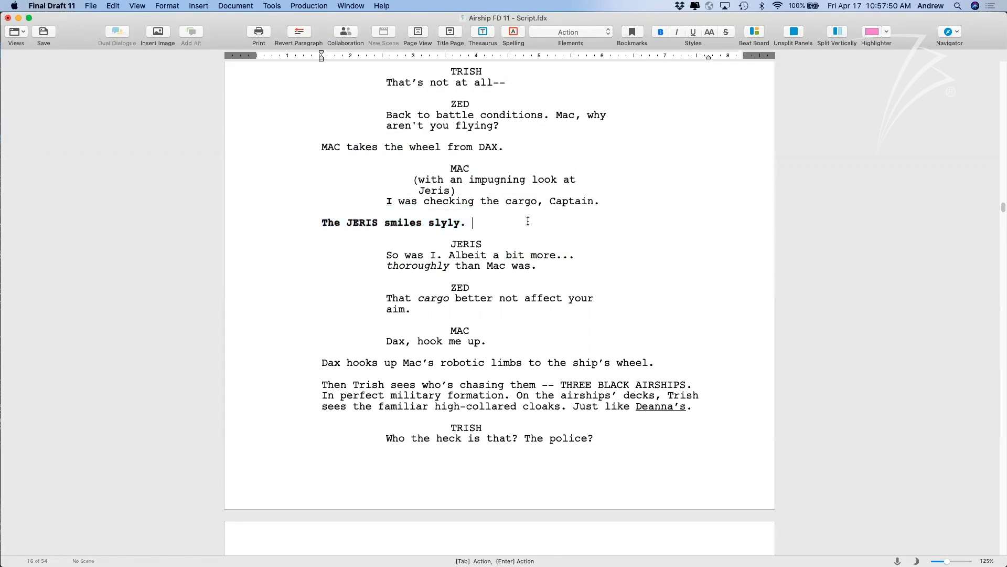
pyautogui.doubleClick(498, 224)
pyautogui.click(498, 224)
# Select and then deselect the JERIS character name on page 16.
pyautogui.doubleClick(488, 245)
pyautogui.tripleClick(488, 245)
pyautogui.doubleClick(488, 245)
pyautogui.tripleClick(488, 245)
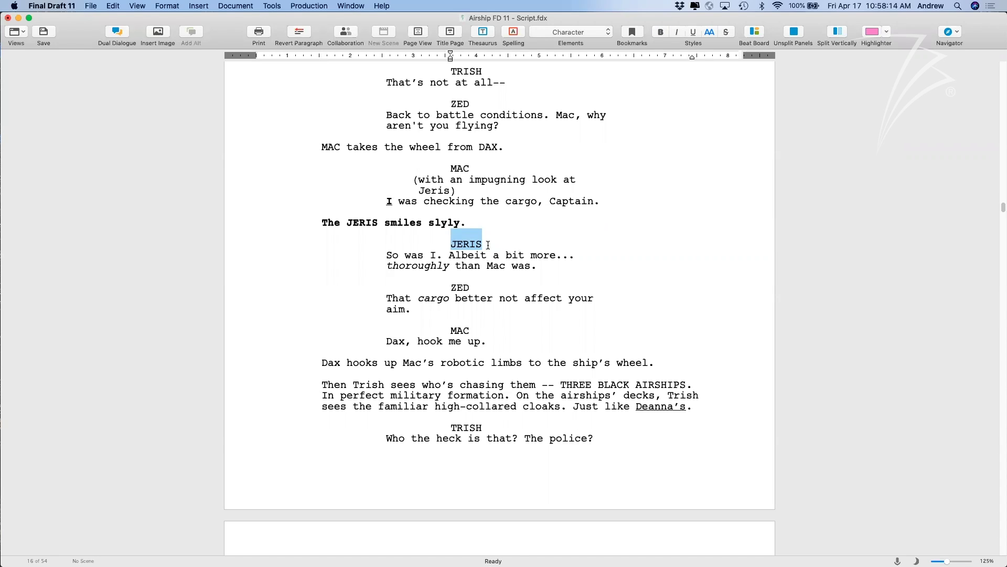
pyautogui.click(488, 245)
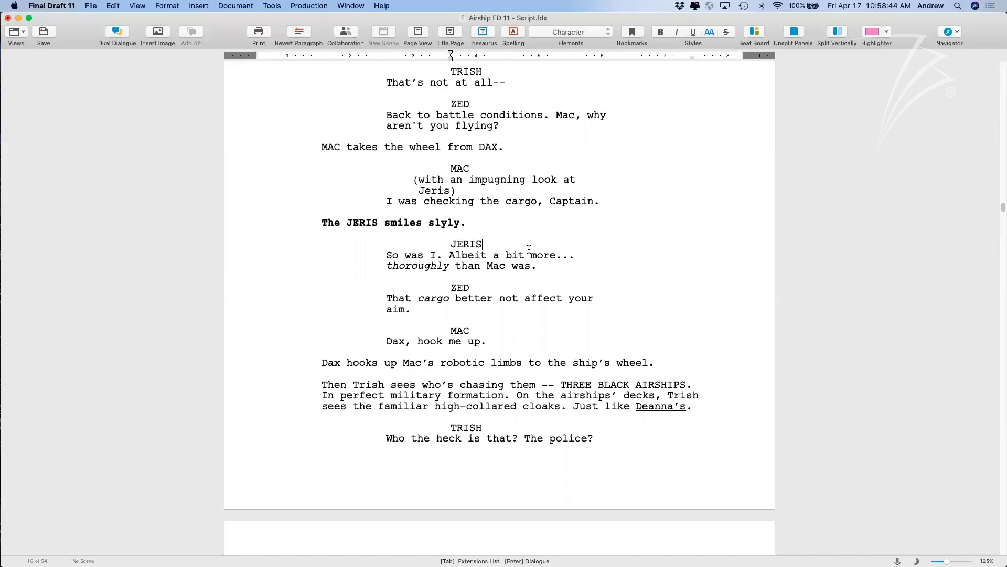
pyautogui.click(279, 6)
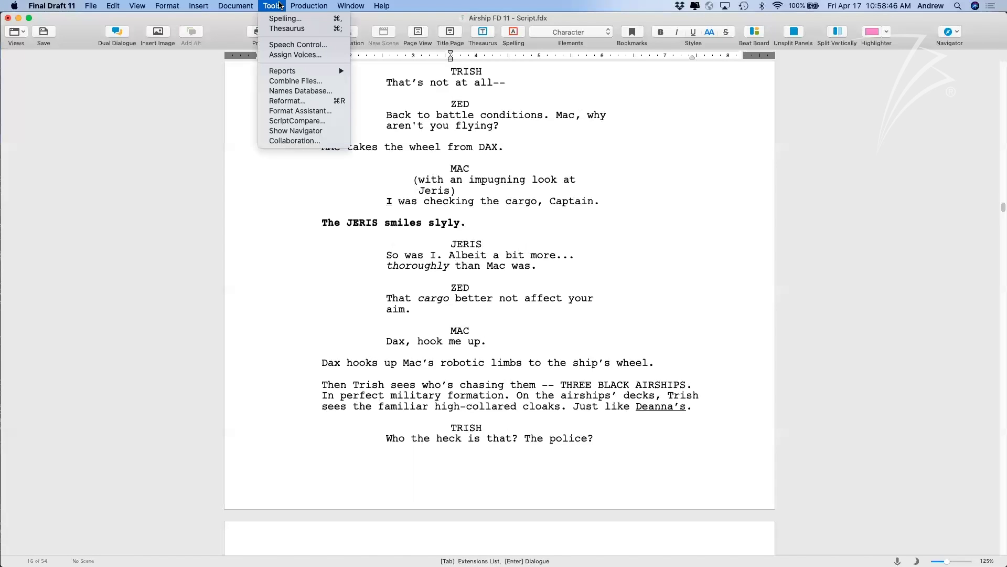
pyautogui.moveTo(302, 72)
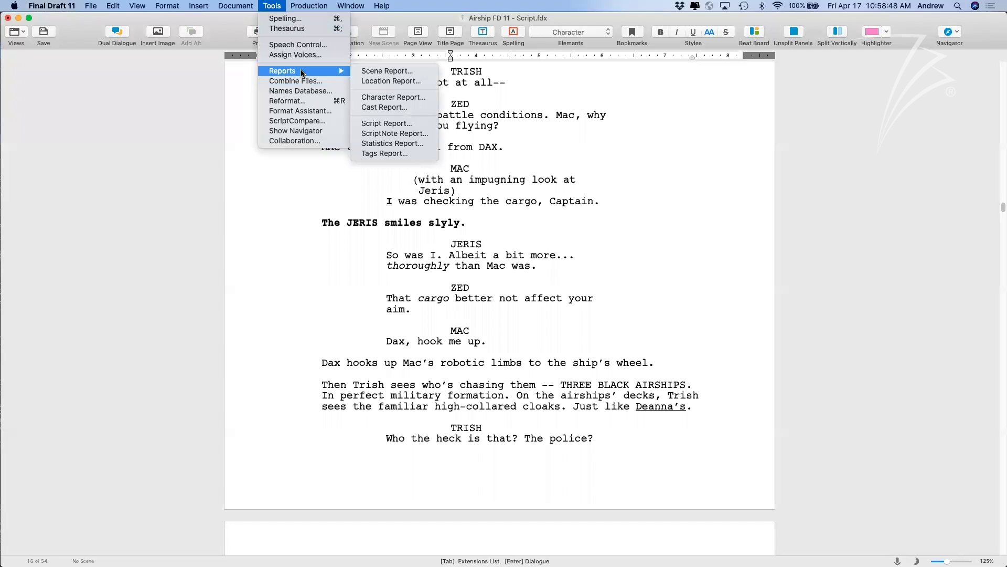
pyautogui.click(383, 153)
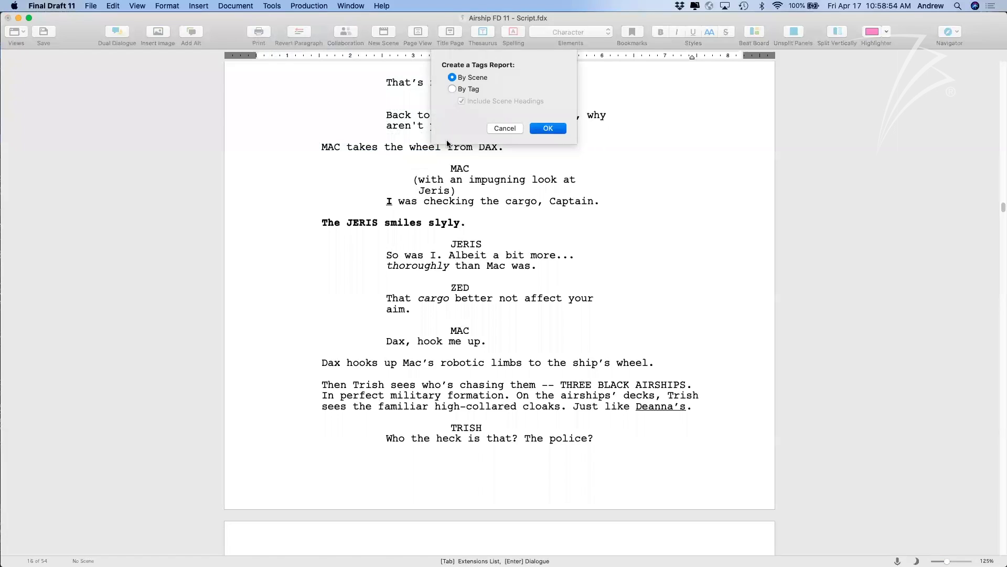
pyautogui.press('Return')
pyautogui.scroll(-1, 522, 217)
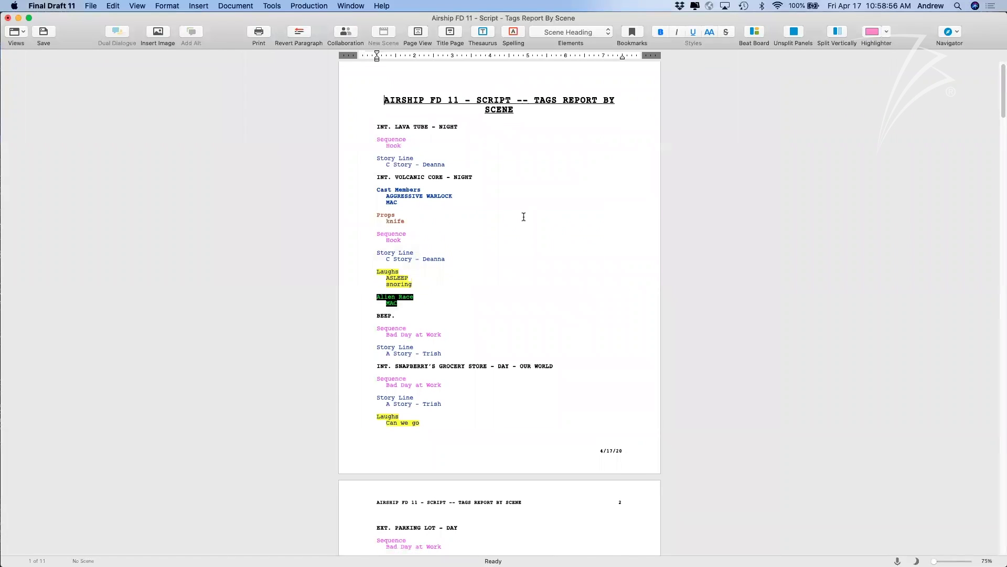
pyautogui.scroll(-1, 523, 217)
pyautogui.scroll(5, 522, 215)
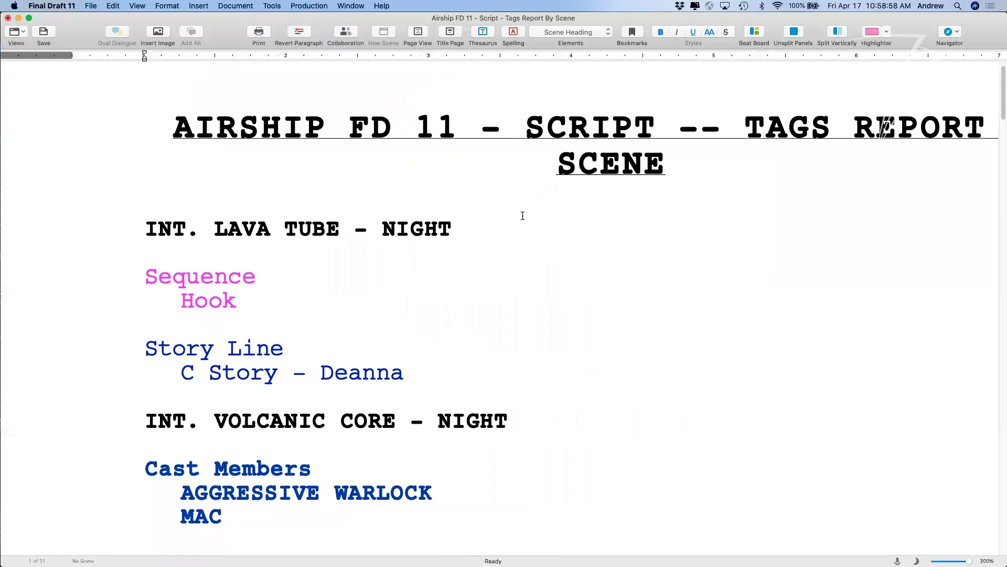
pyautogui.scroll(-5, 522, 215)
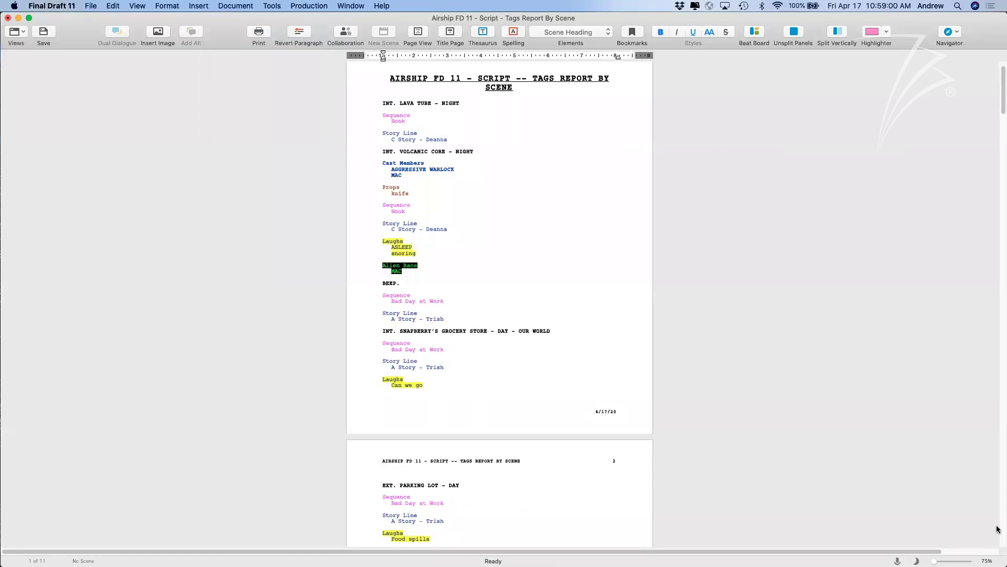
pyautogui.moveTo(934, 561); pyautogui.dragTo(943, 561)
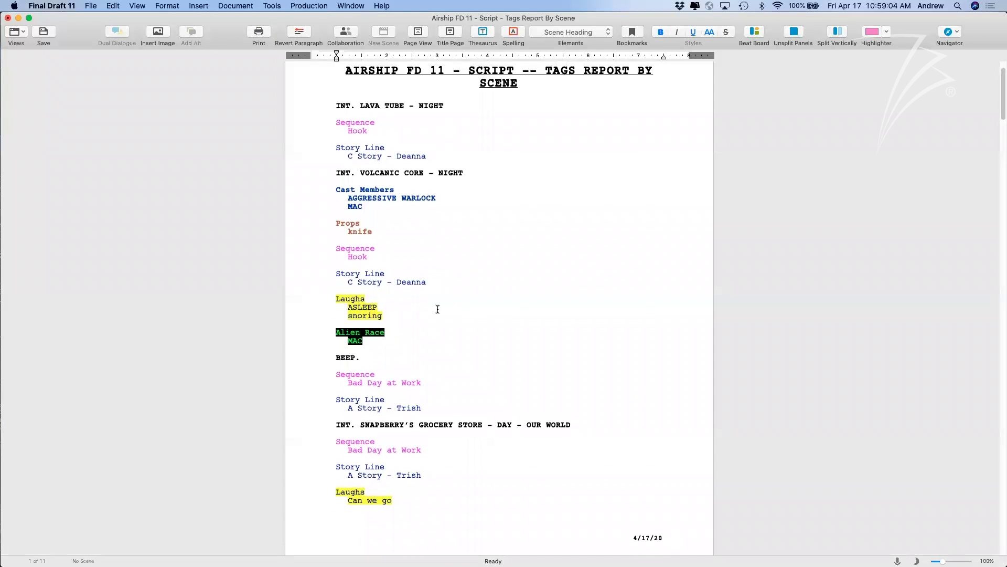
pyautogui.scroll(-3, 398, 242)
pyautogui.scroll(-2, 397, 243)
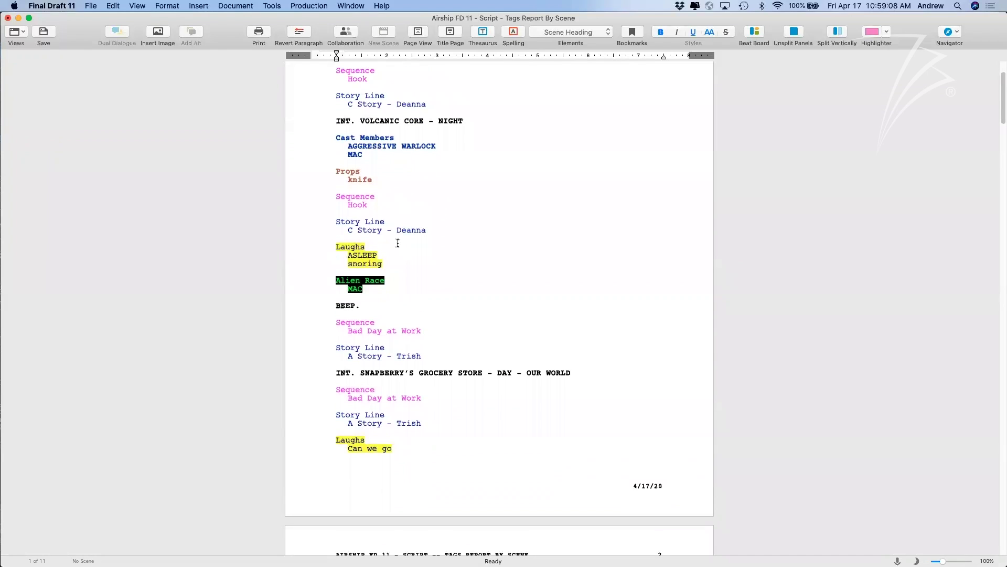
pyautogui.press('super+s')
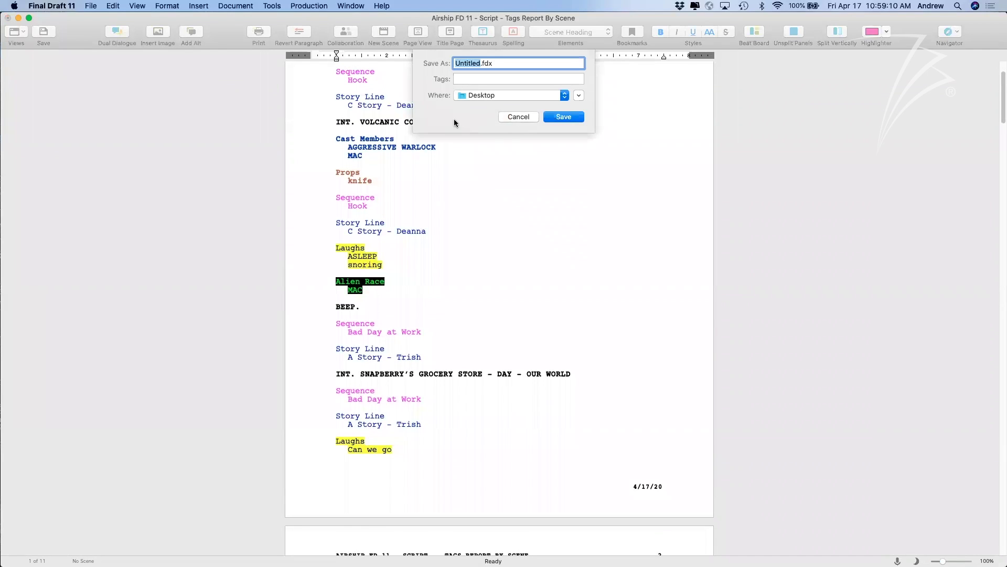
pyautogui.press('Escape')
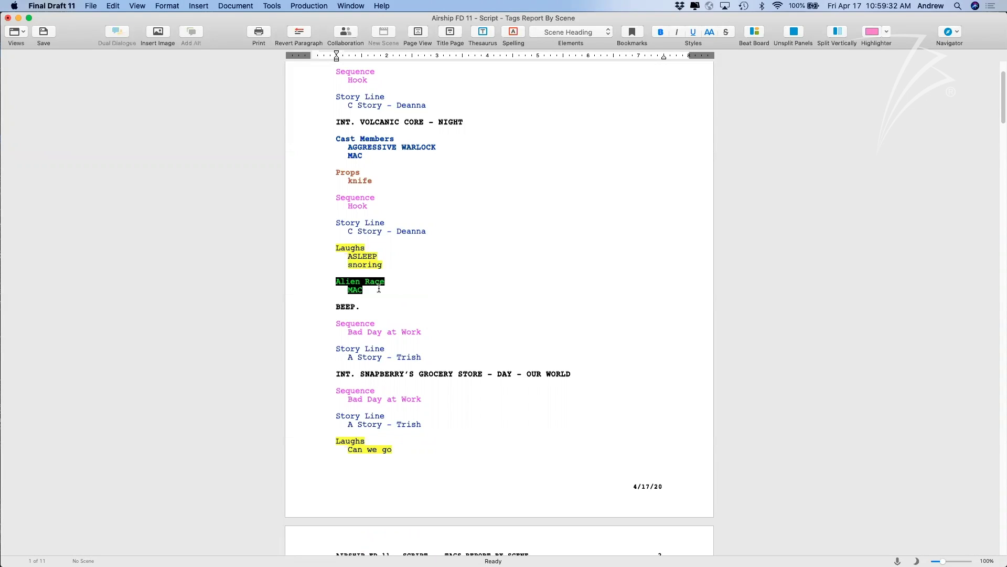
pyautogui.scroll(5, 378, 288)
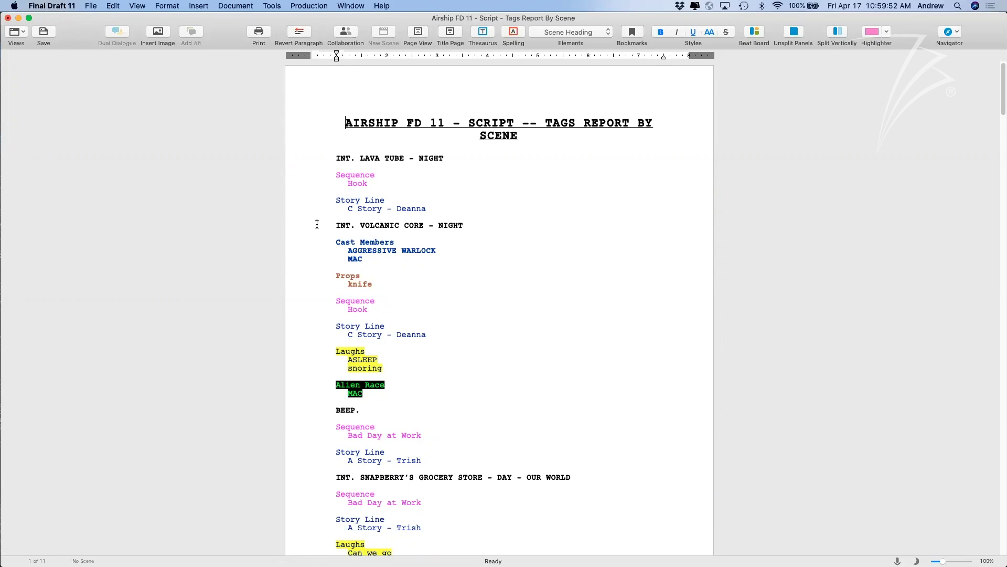
# Close the Tags Report window without saving it.
pyautogui.click(7, 18)
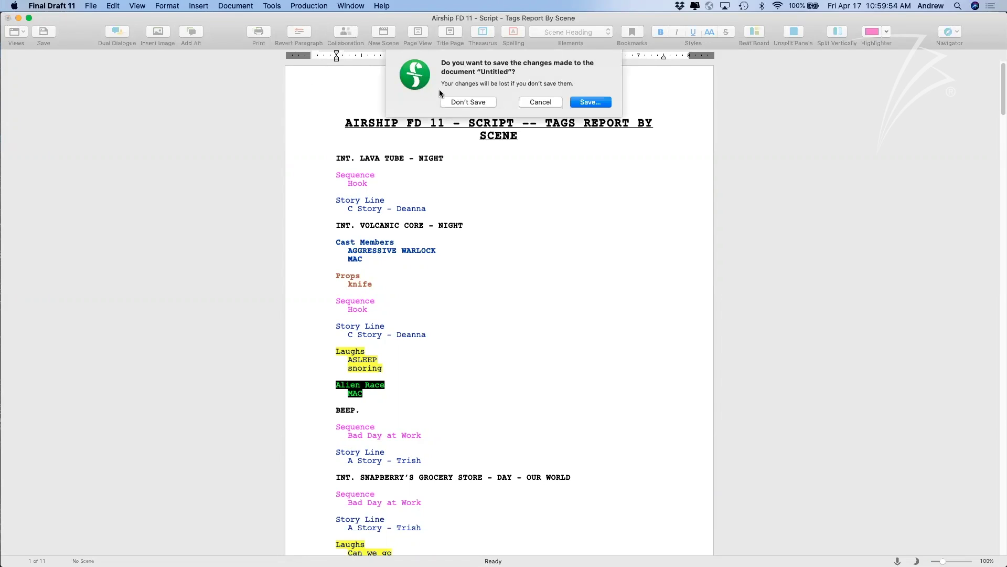
pyautogui.click(455, 102)
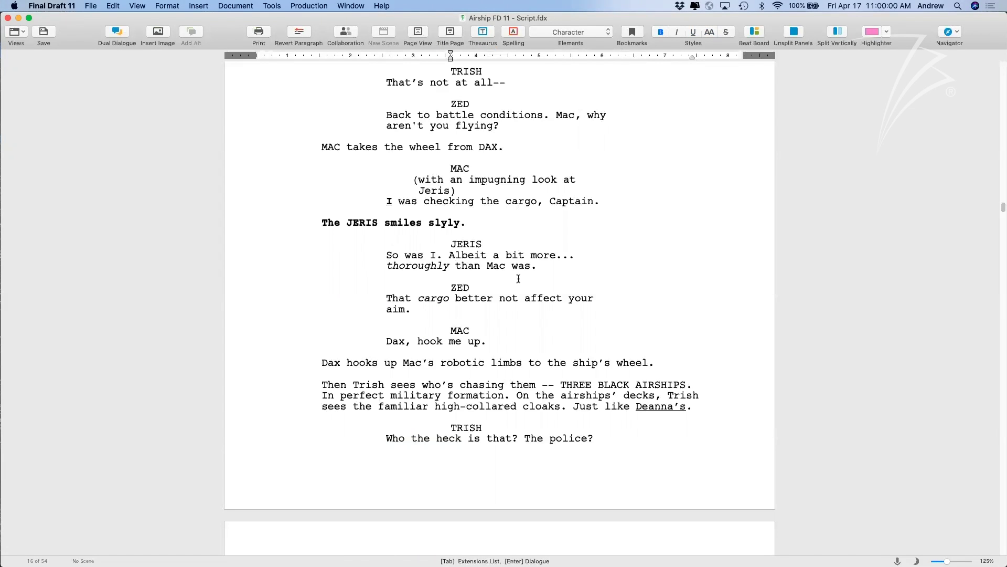
pyautogui.scroll(-3, 518, 278)
pyautogui.scroll(1, 518, 279)
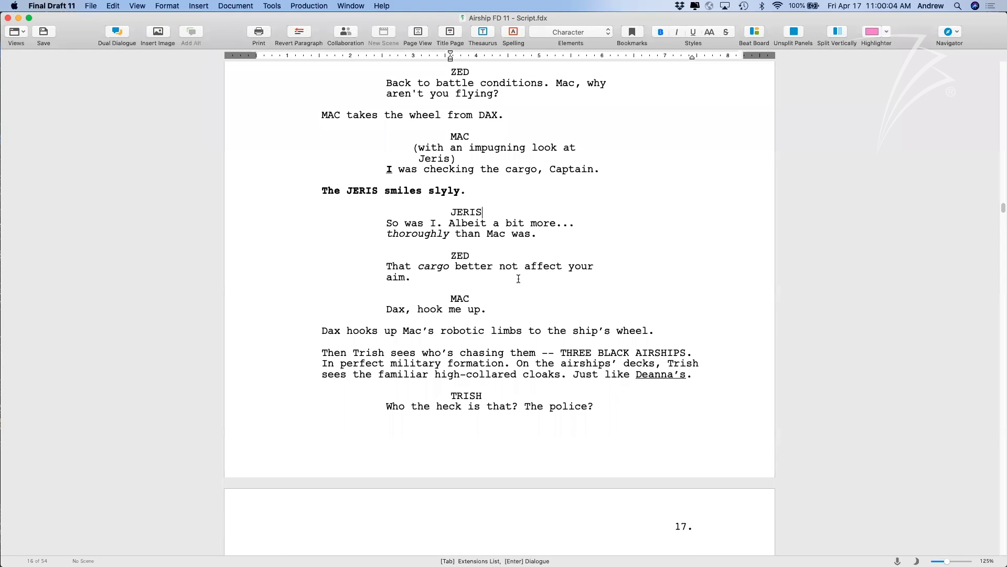
pyautogui.scroll(20, 518, 279)
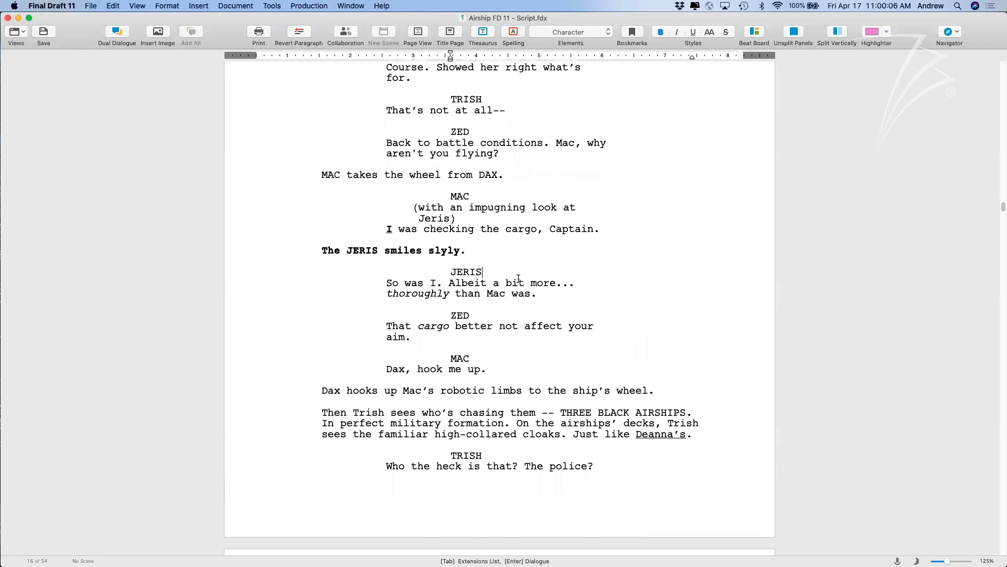
pyautogui.scroll(-1, 518, 279)
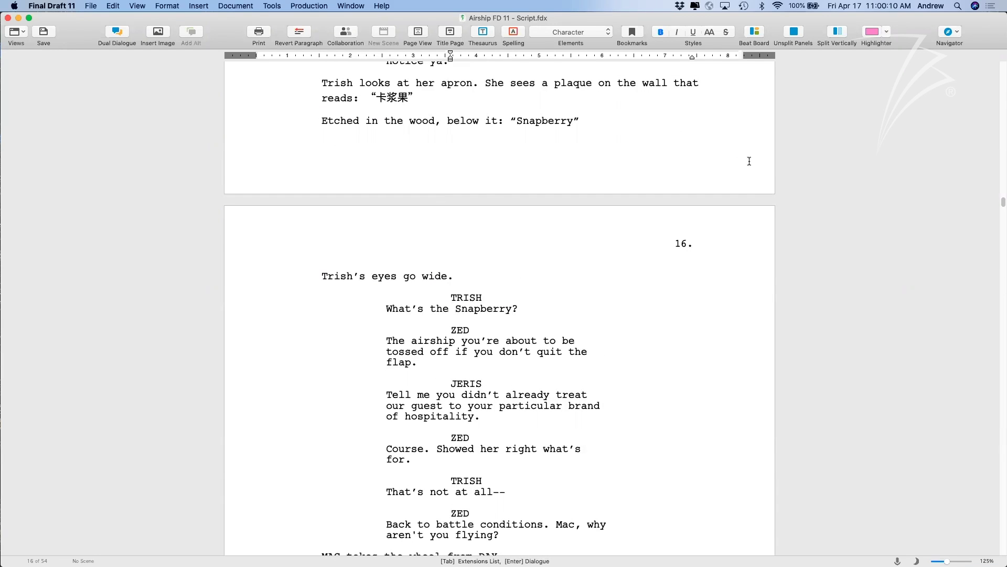
# Show the Navigator's Characters view with Inclusivity Analysis charts and move it left.
pyautogui.click(948, 31)
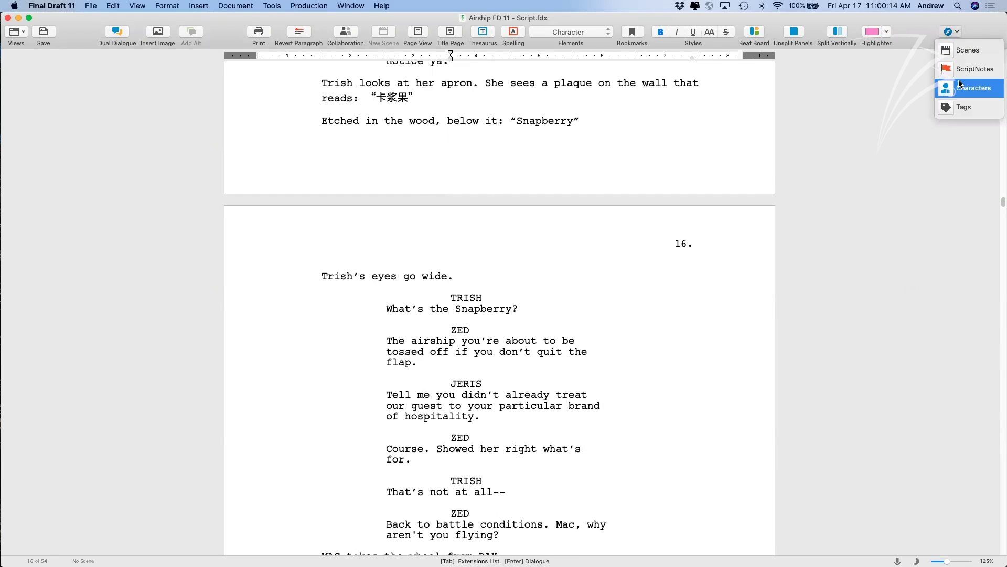
pyautogui.click(959, 86)
pyautogui.moveTo(666, 60); pyautogui.dragTo(556, 61)
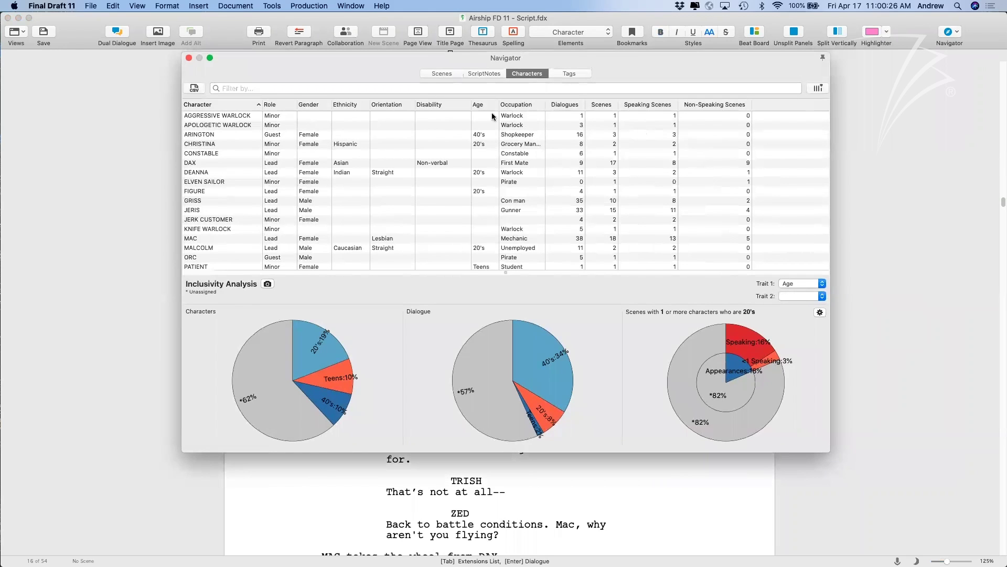
# Scroll through the character list and check the second-trait choices without changing them.
pyautogui.scroll(-3, 341, 204)
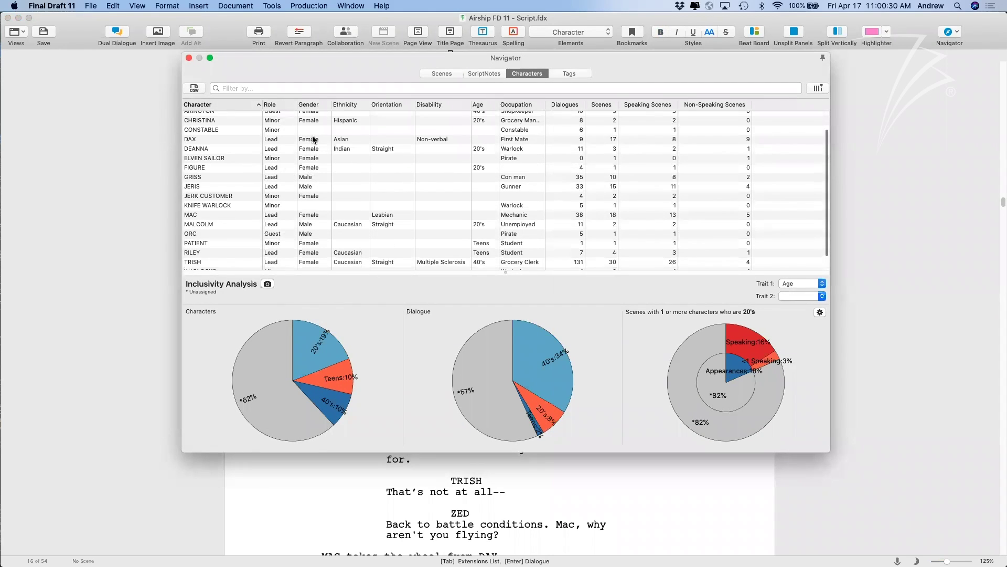
pyautogui.scroll(3, 313, 141)
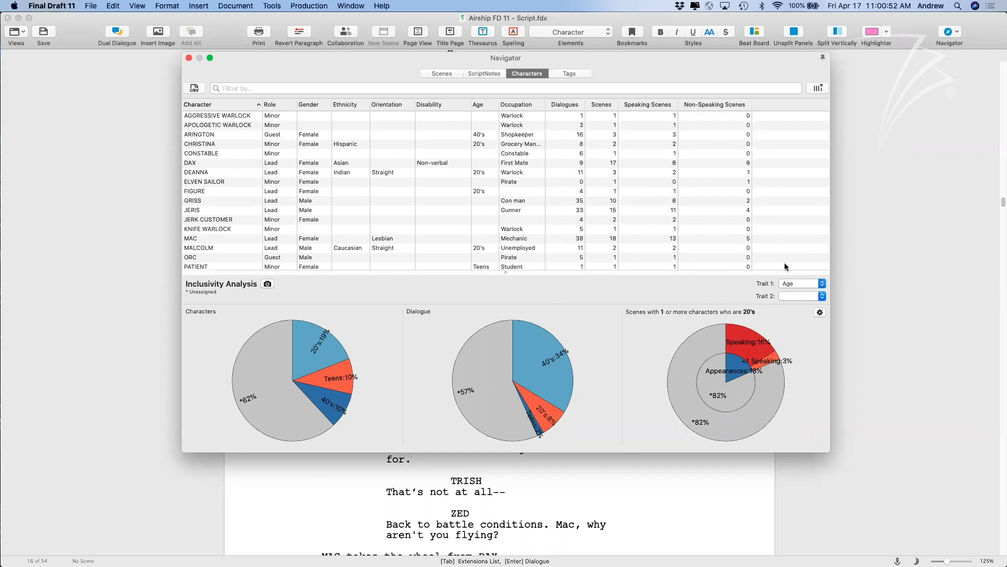
pyautogui.click(796, 297)
pyautogui.click(753, 288)
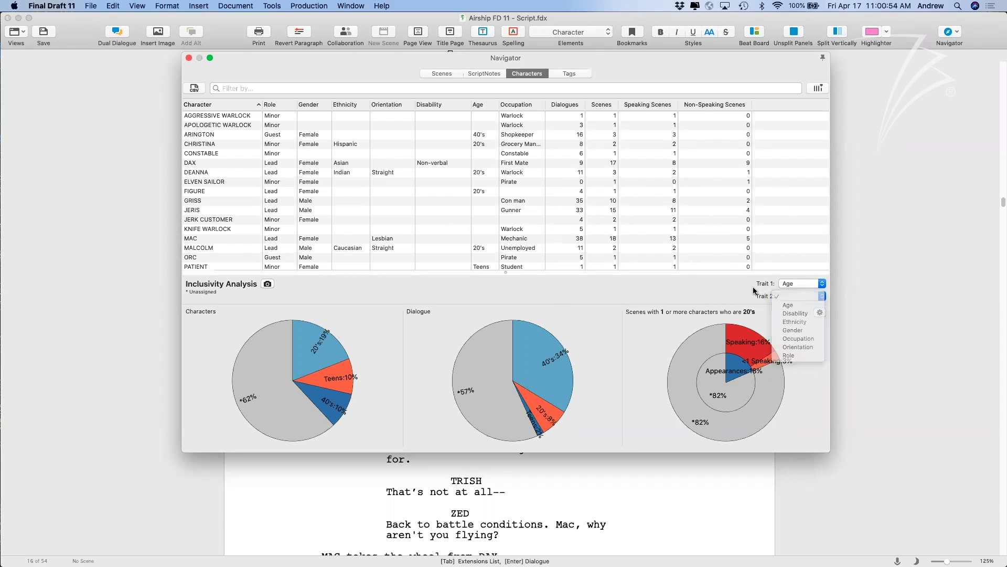
# Enter Female as APOLOGETIC WARLOCK's gender, then begin editing CONSTABLE's gender.
pyautogui.doubleClick(310, 125)
pyautogui.write('Female')
pyautogui.press('Tab')
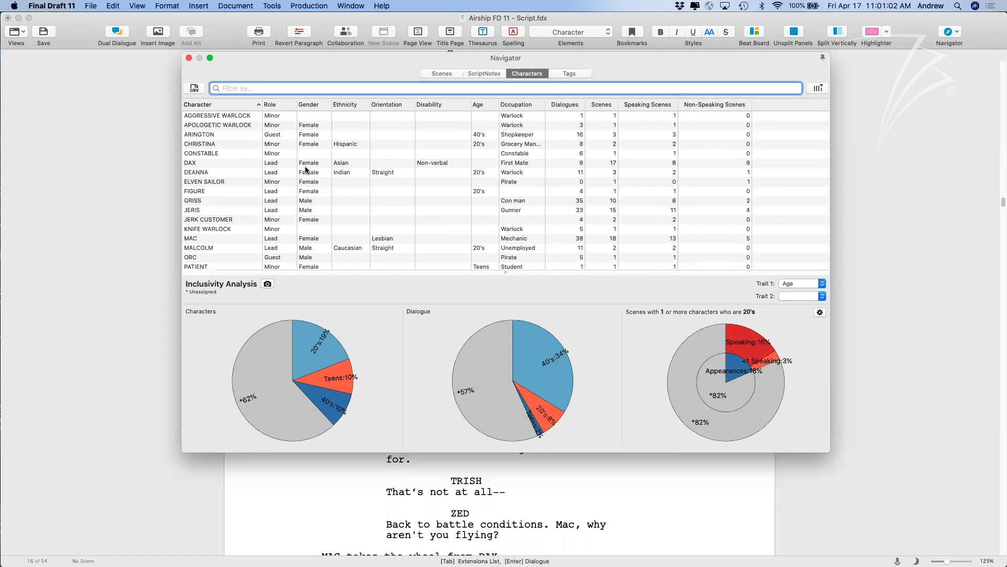
pyautogui.click(307, 163)
pyautogui.doubleClick(309, 153)
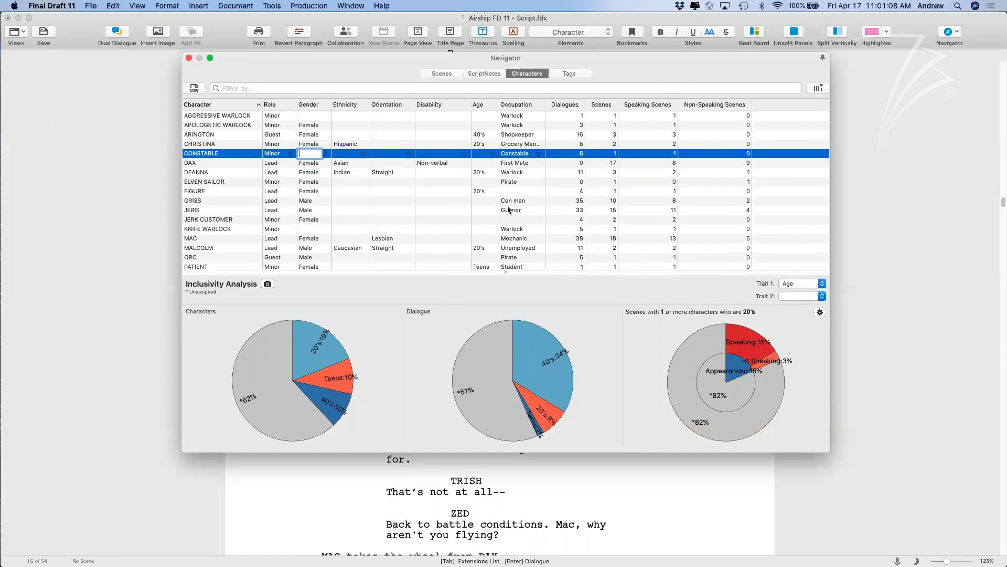
# Set the Trait 2 popup to Gender and widen the Characters chart pane.
pyautogui.click(793, 295)
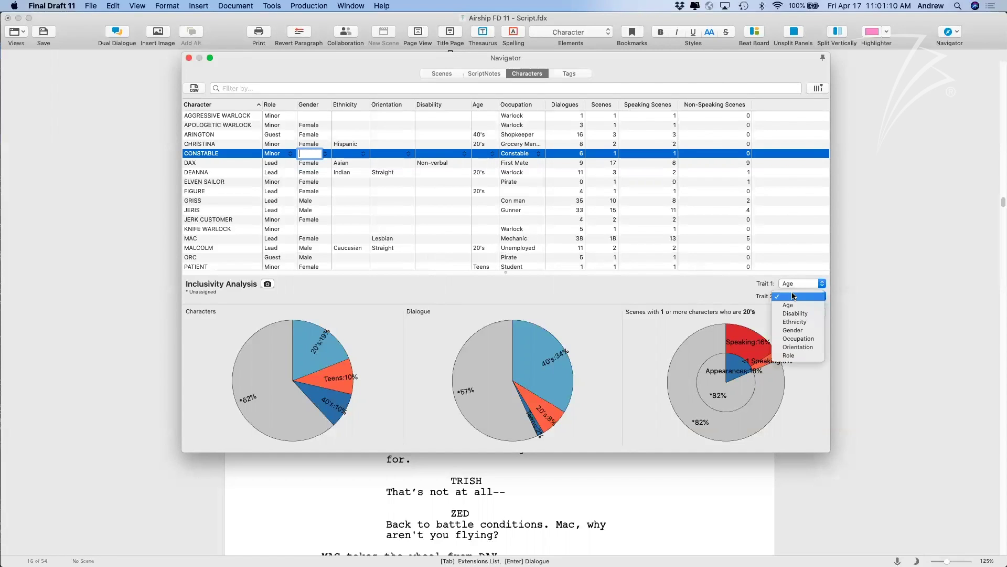
pyautogui.click(800, 330)
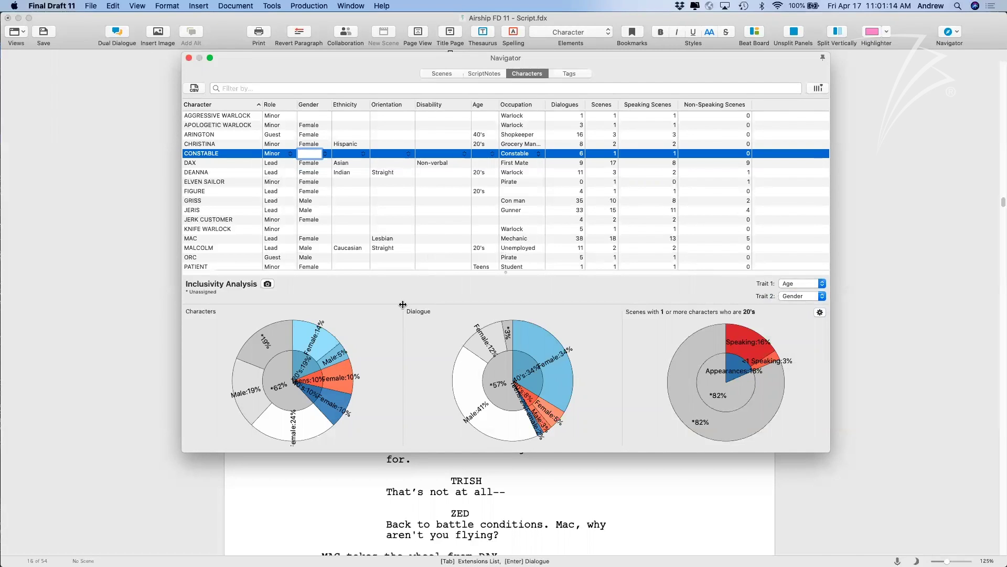
pyautogui.moveTo(403, 307); pyautogui.dragTo(399, 309)
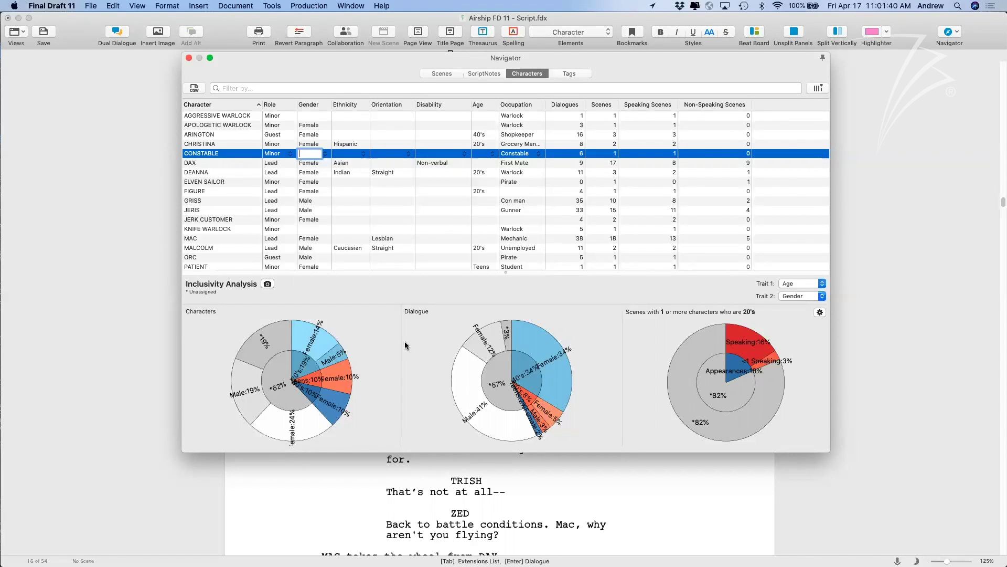
pyautogui.moveTo(401, 344); pyautogui.dragTo(423, 345)
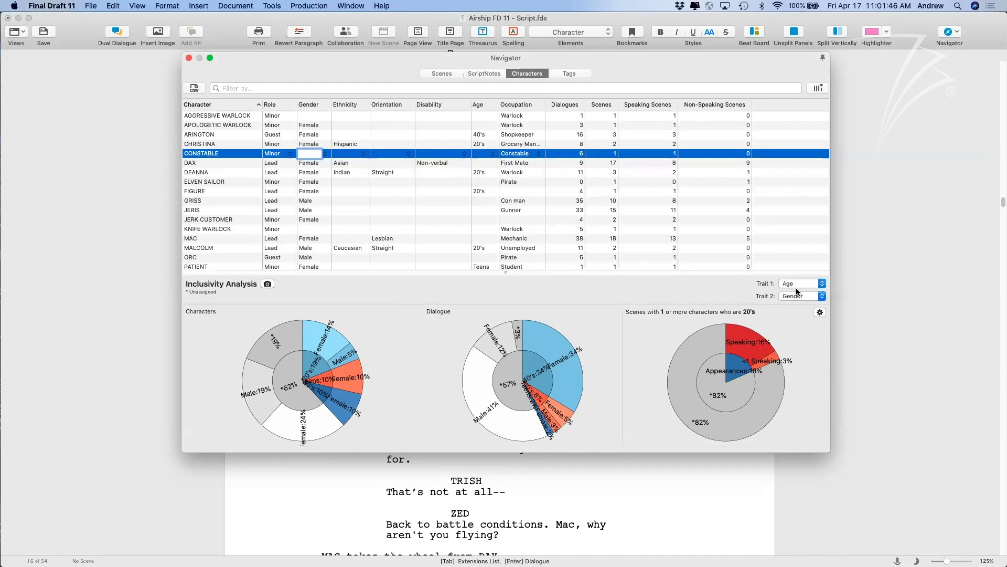
pyautogui.click(818, 310)
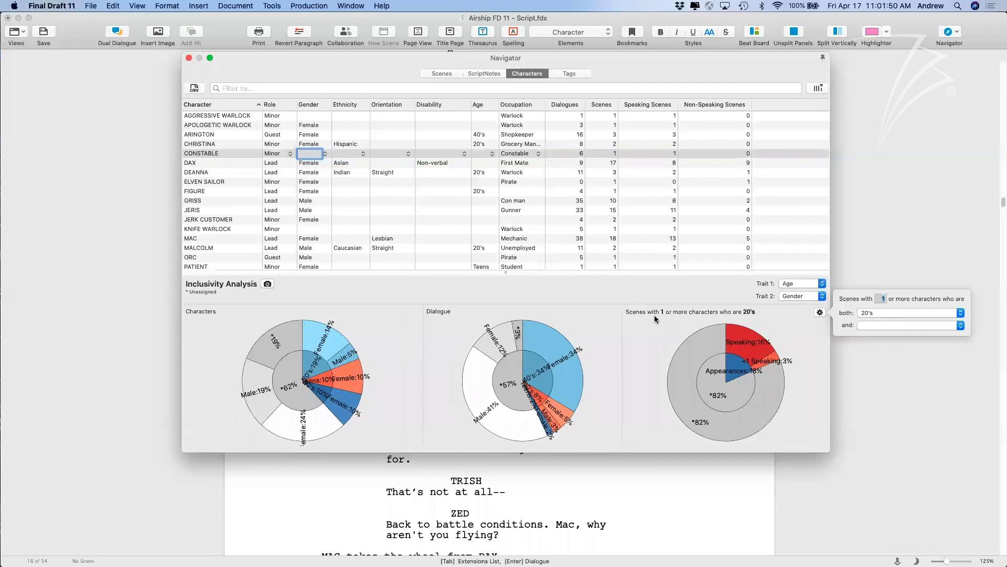
# Make the scene chart count scenes with characters both 20's and Male.
pyautogui.click(619, 321)
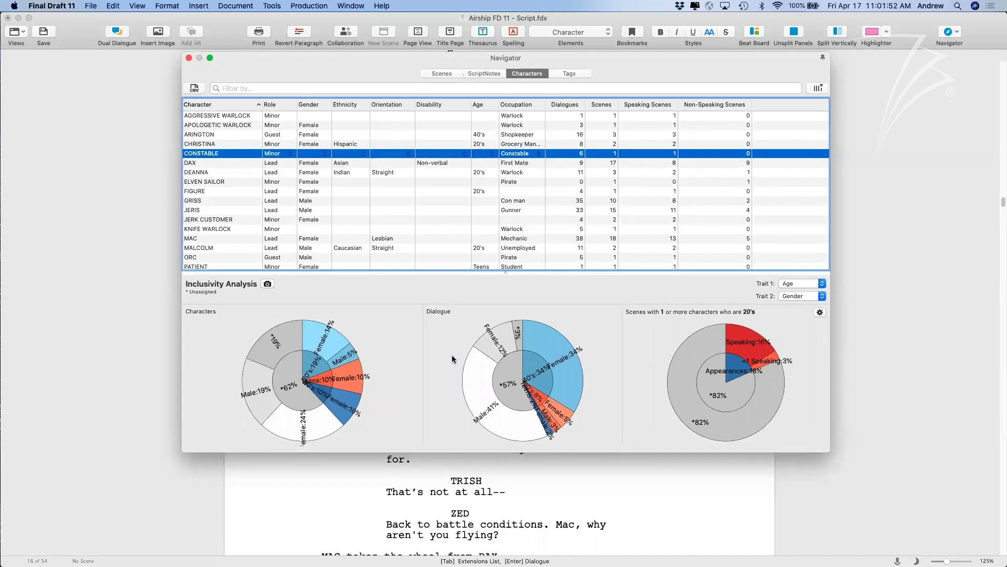
pyautogui.click(818, 314)
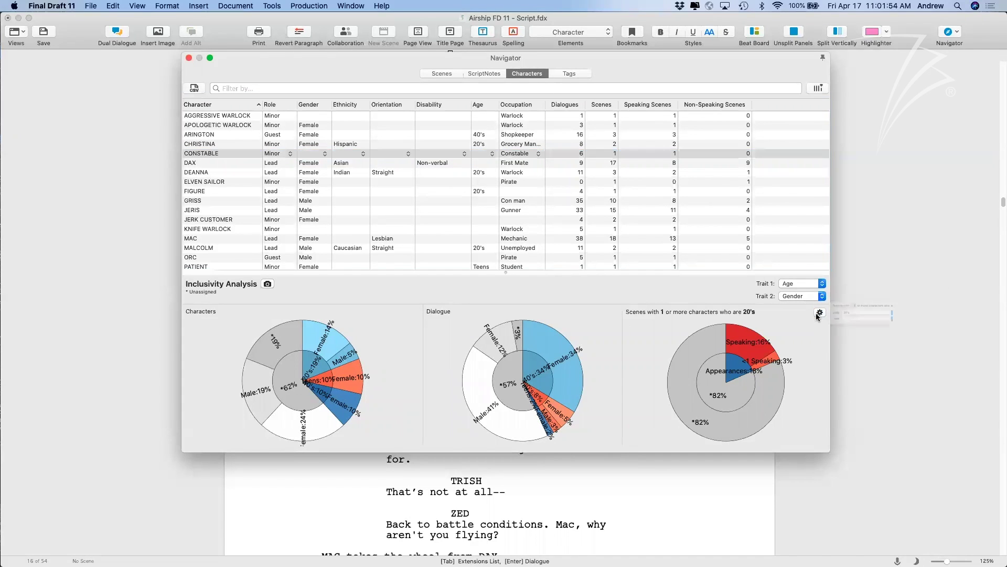
pyautogui.click(885, 326)
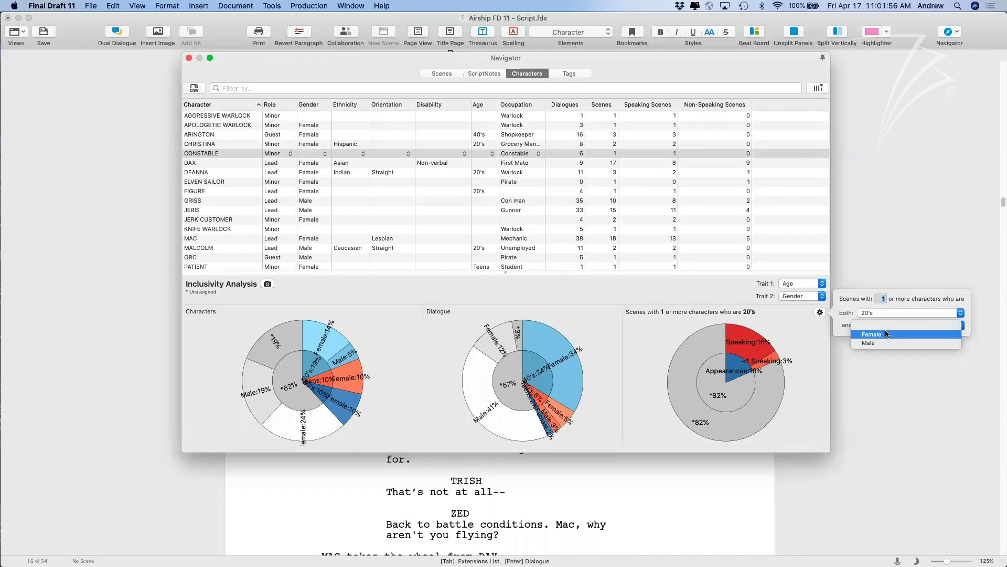
pyautogui.click(871, 343)
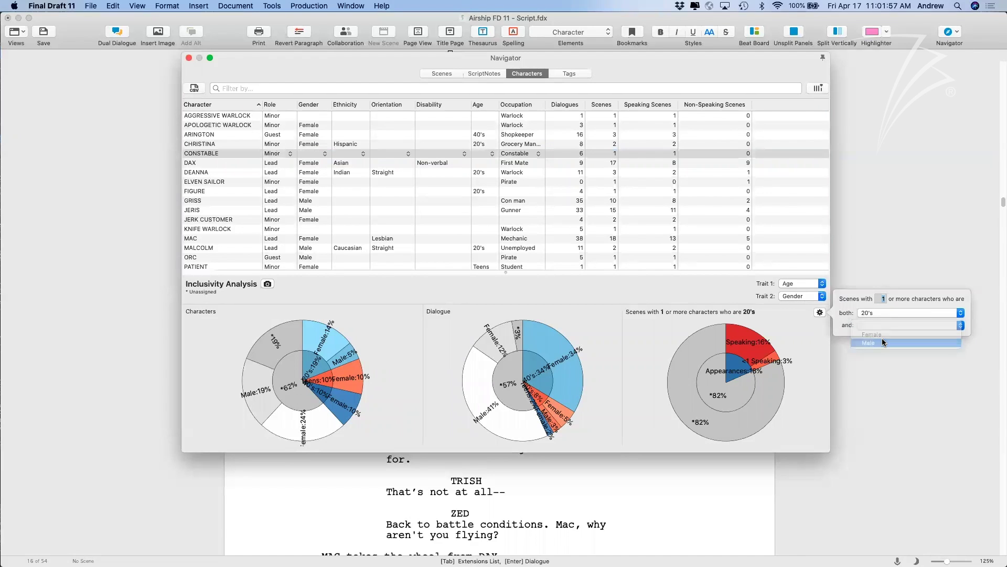
pyautogui.click(794, 327)
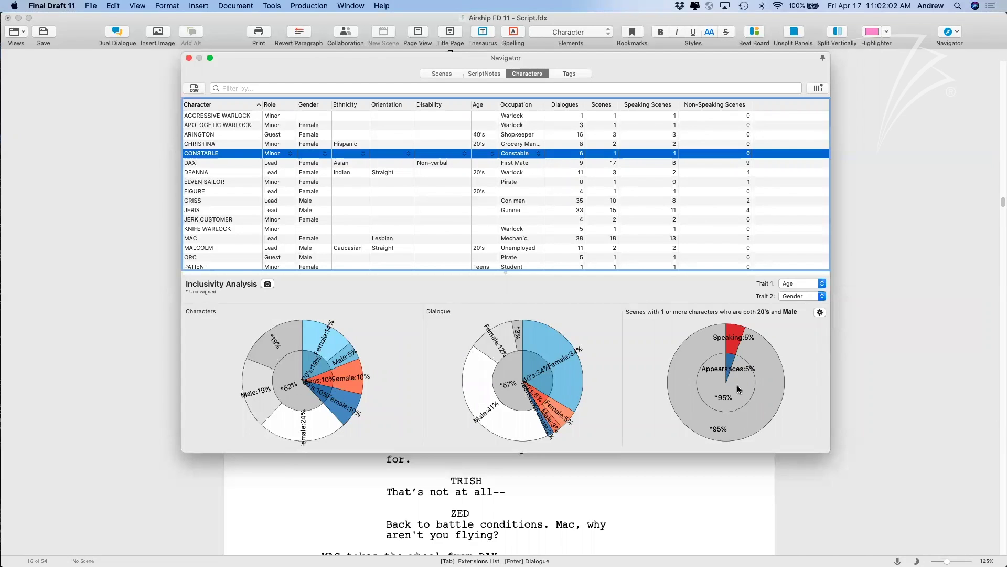
# Switch the condition to 20's and Female, then enlarge the pie charts by shrinking the table.
pyautogui.click(820, 313)
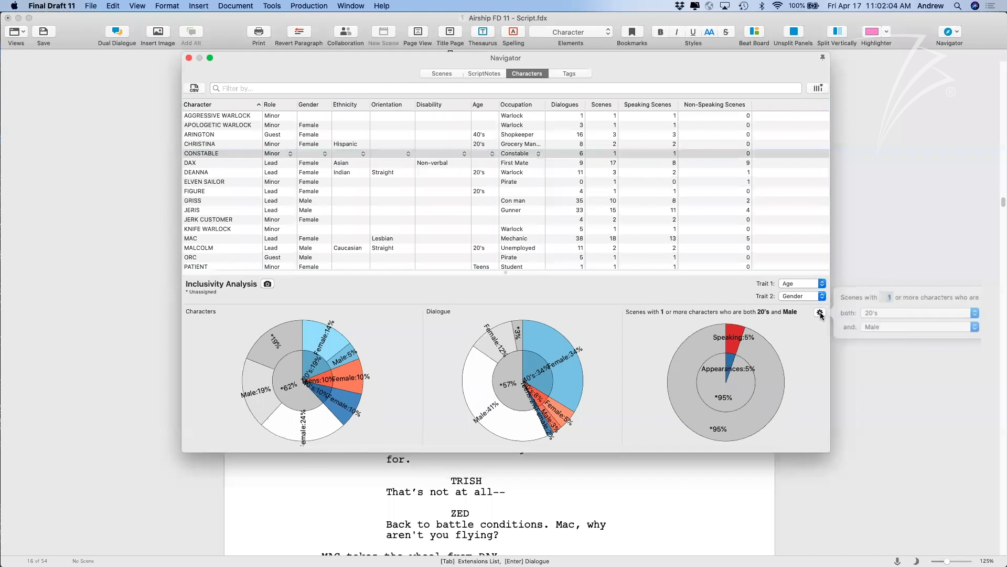
pyautogui.click(879, 325)
pyautogui.click(879, 319)
pyautogui.click(809, 321)
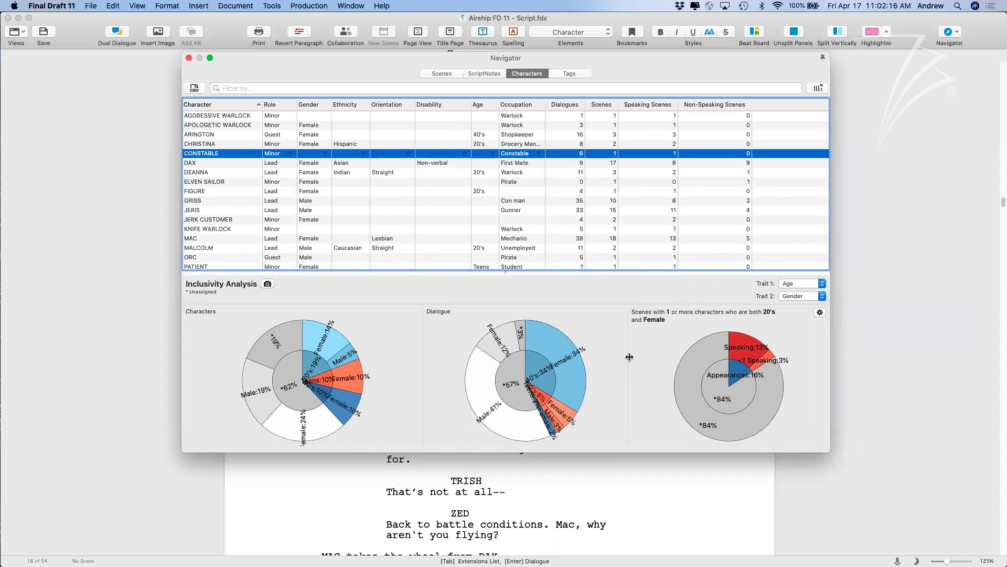
pyautogui.moveTo(628, 355); pyautogui.dragTo(650, 355)
pyautogui.moveTo(504, 272); pyautogui.dragTo(495, 193)
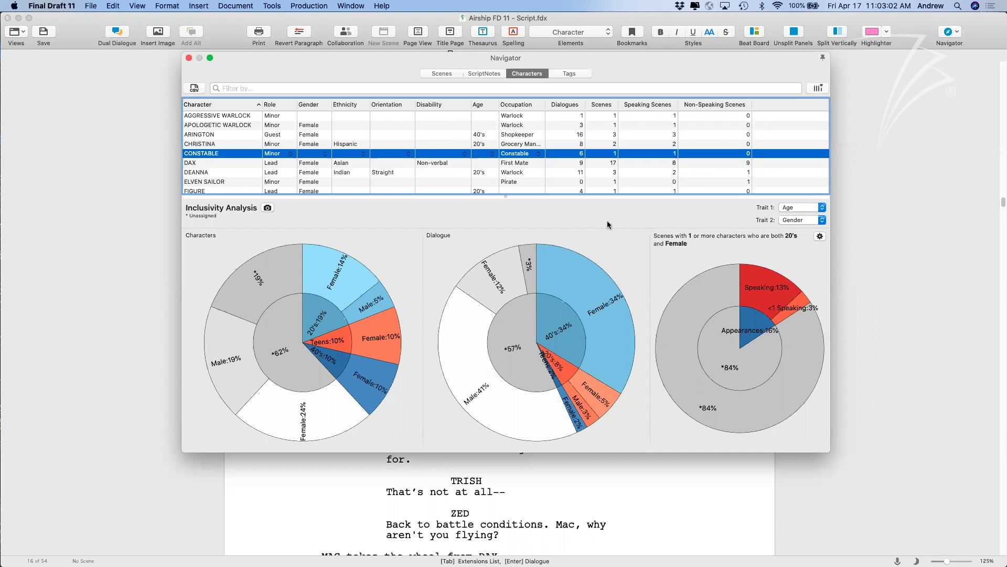
# Export the inclusivity charts as an image, close the Navigator, and open the Title Page.
pyautogui.click(267, 209)
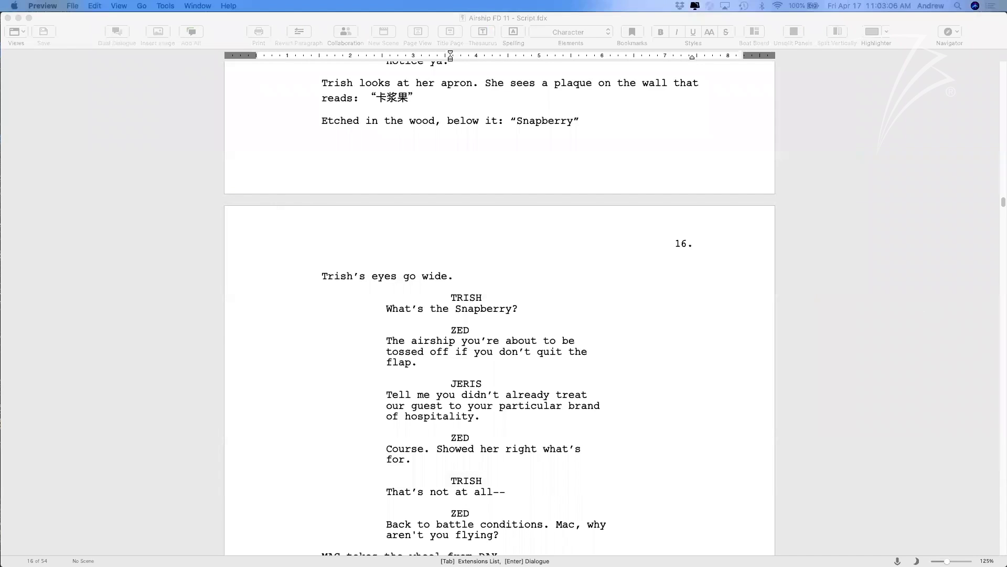
pyautogui.moveTo(958, 125); pyautogui.dragTo(483, 124)
pyautogui.click(325, 34)
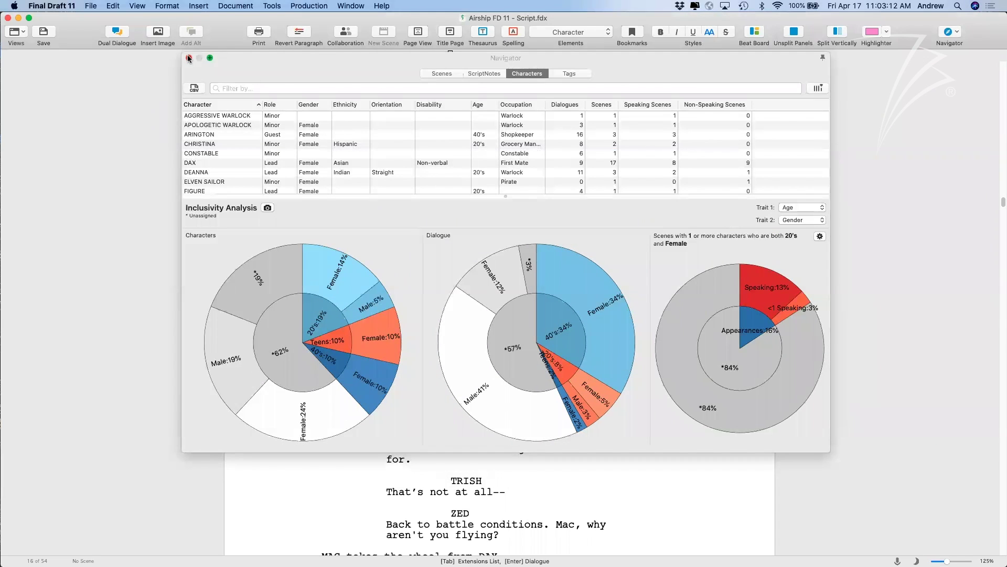
pyautogui.click(189, 58)
pyautogui.click(449, 35)
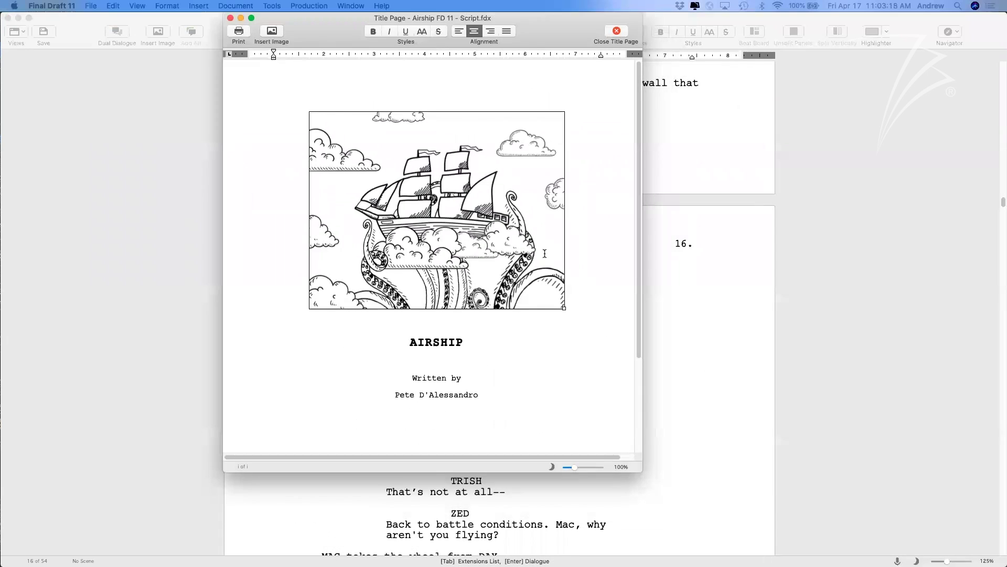
# Start inserting an image file on the title page, then cancel it.
pyautogui.click(545, 253)
pyautogui.click(514, 349)
pyautogui.scroll(-2, 514, 349)
pyautogui.scroll(-4, 514, 349)
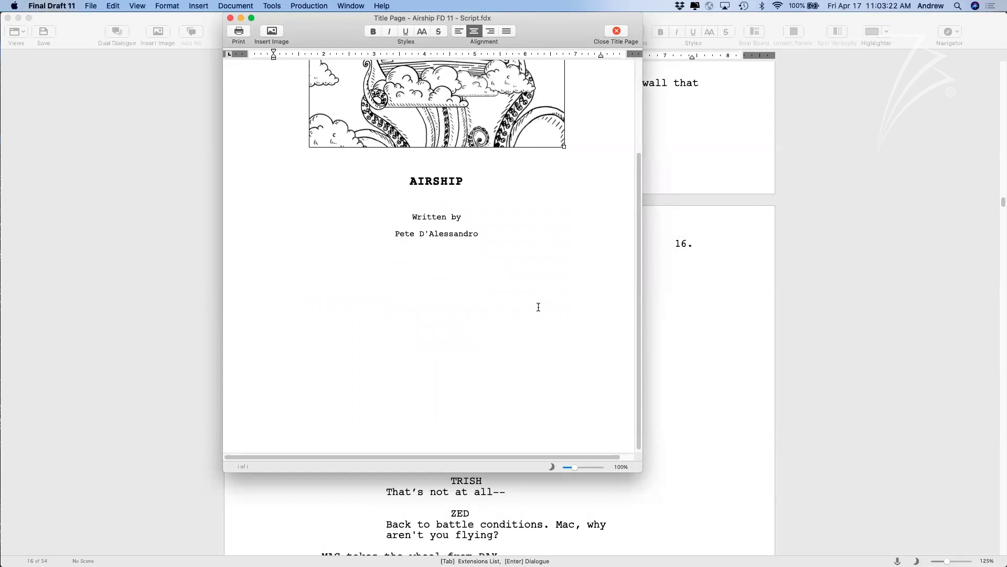
pyautogui.click(271, 31)
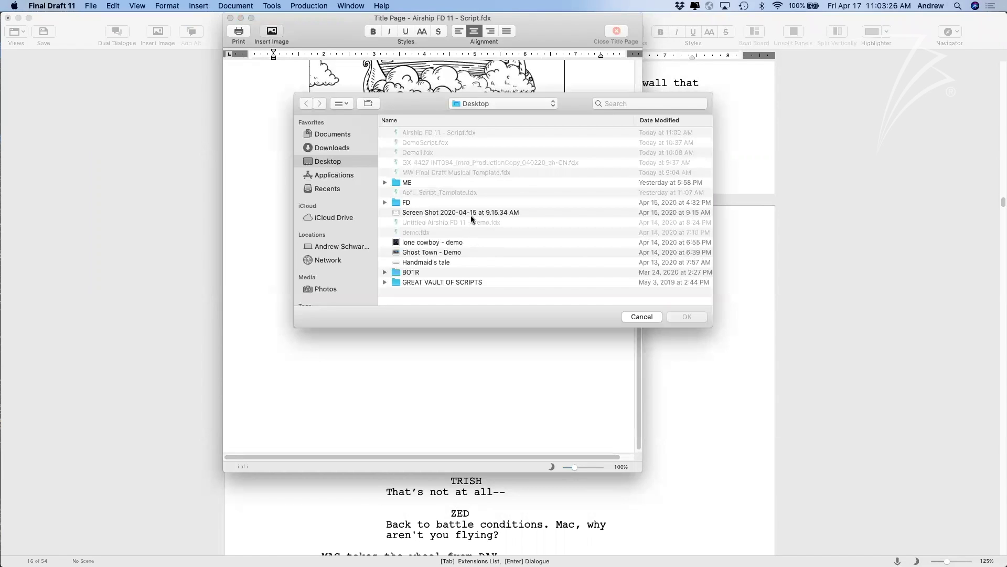
pyautogui.click(642, 316)
# Arrange the script and Preview windows and copy the exported chart image.
pyautogui.click(730, 172)
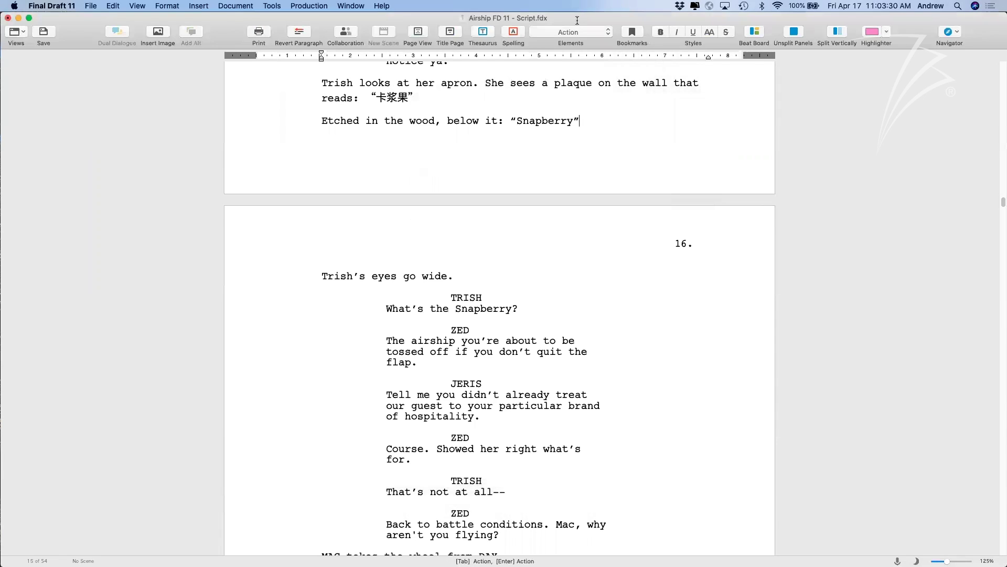
pyautogui.moveTo(666, 110); pyautogui.dragTo(678, 98)
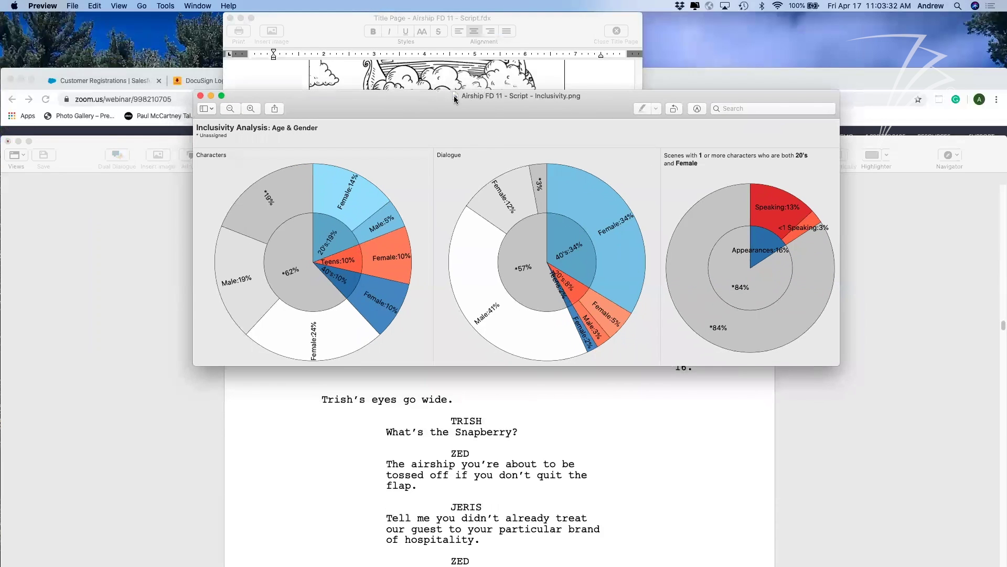
pyautogui.moveTo(452, 94)
pyautogui.mouseDown()
pyautogui.moveTo(619, 101)
pyautogui.moveTo(665, 128)
pyautogui.moveTo(372, 299)
pyautogui.moveTo(371, 289)
pyautogui.mouseUp()
pyautogui.click(619, 89)
pyautogui.click(686, 123)
pyautogui.click(371, 290)
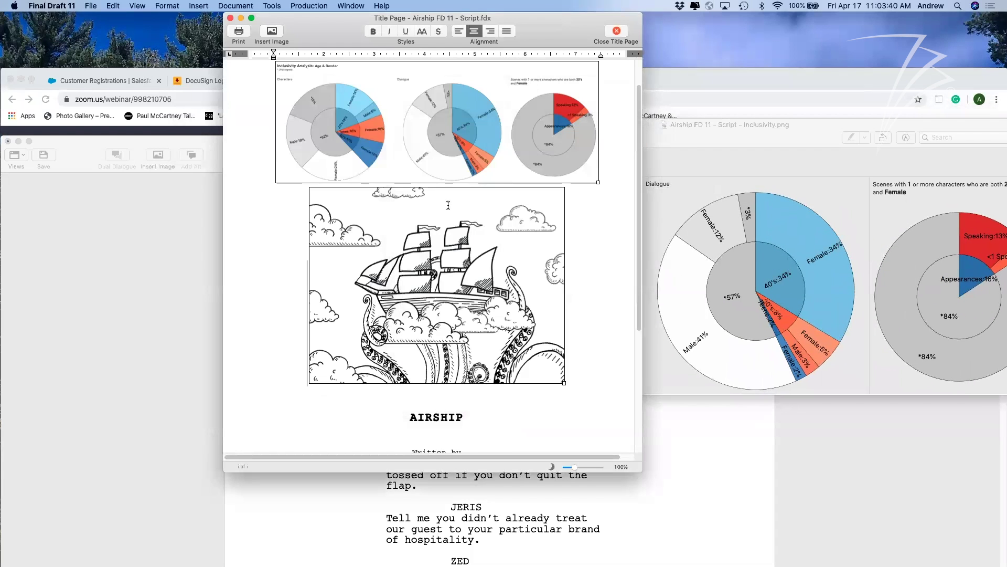
# Cut the chart pasted above the illustration and paste it below the Written by credit.
pyautogui.scroll(3, 447, 205)
pyautogui.click(476, 163)
pyautogui.press('super+x')
pyautogui.click(522, 395)
pyautogui.press('super+v')
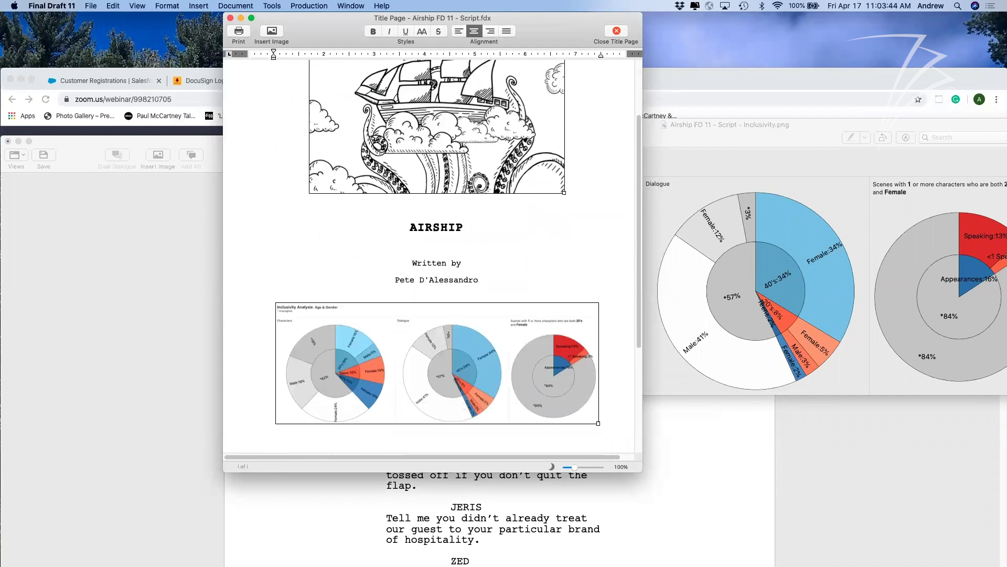
# Close the chart image in Preview and enlarge the Title Page window.
pyautogui.scroll(-4, 522, 395)
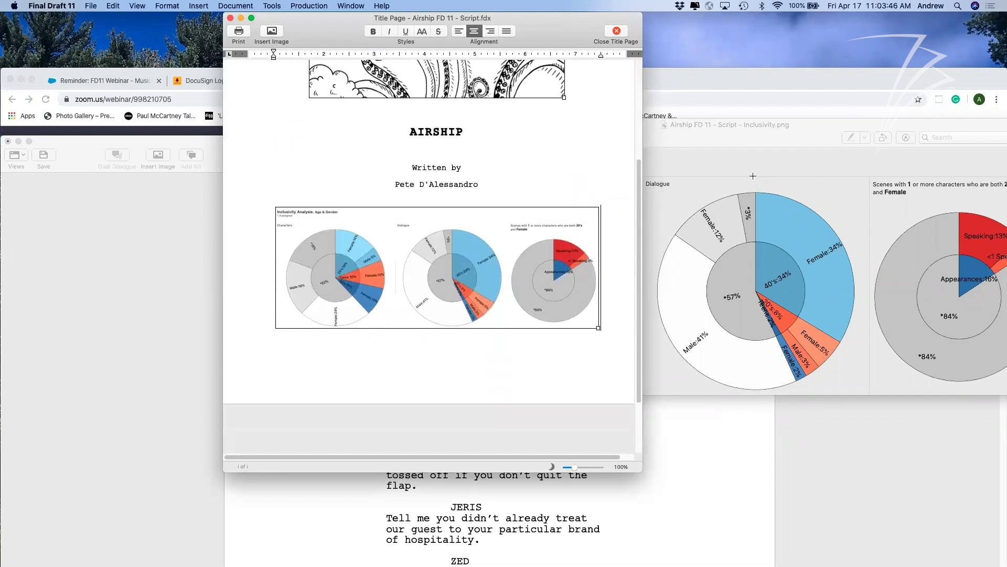
pyautogui.click(745, 173)
pyautogui.click(410, 125)
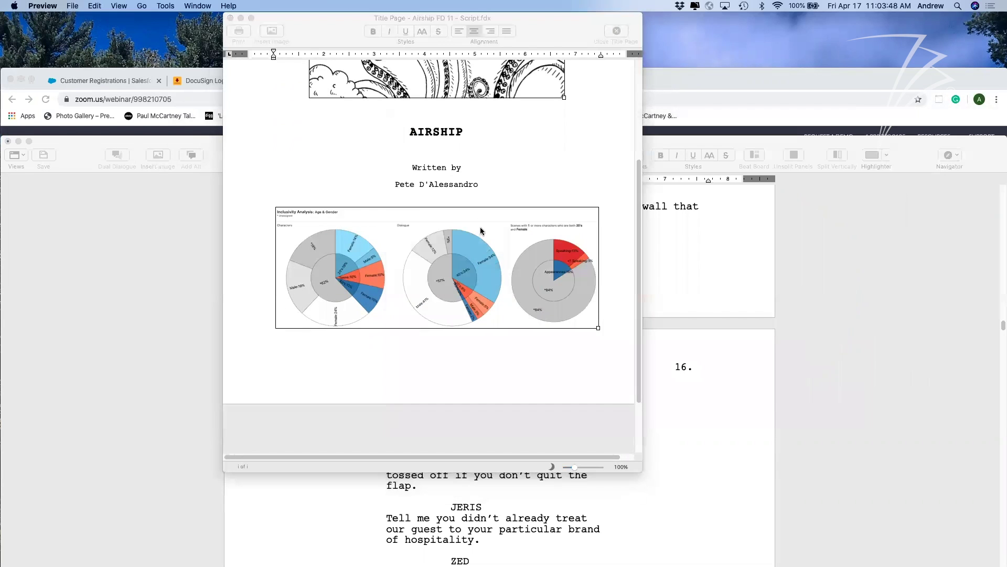
pyautogui.hscroll(2, 577, 377)
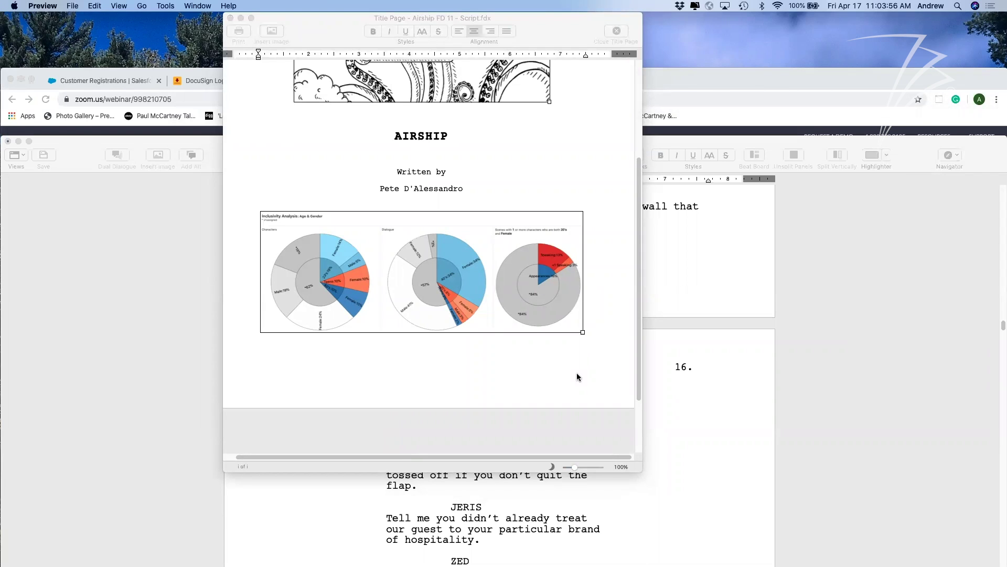
pyautogui.scroll(3, 577, 374)
pyautogui.hscroll(-1, 577, 375)
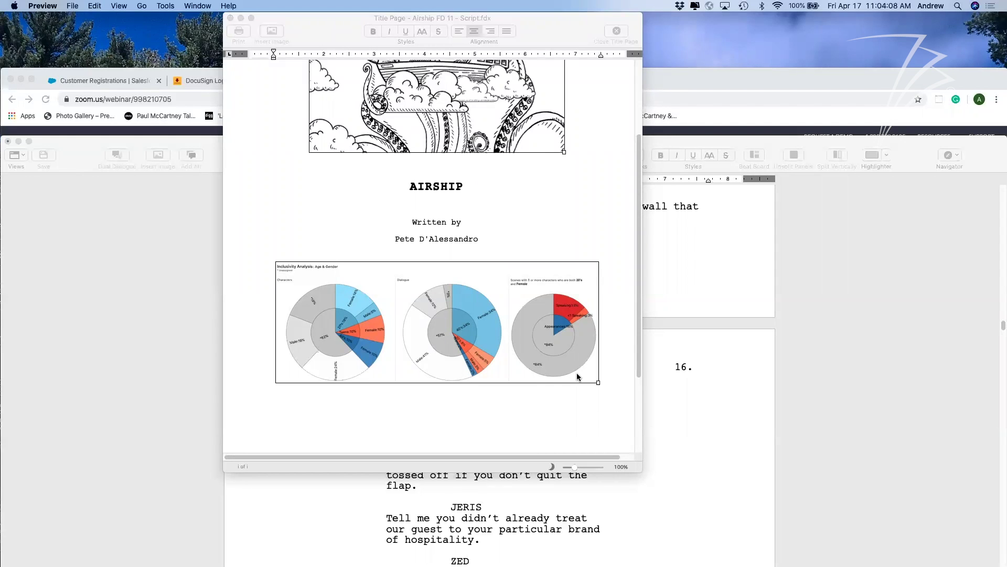
pyautogui.click(577, 377)
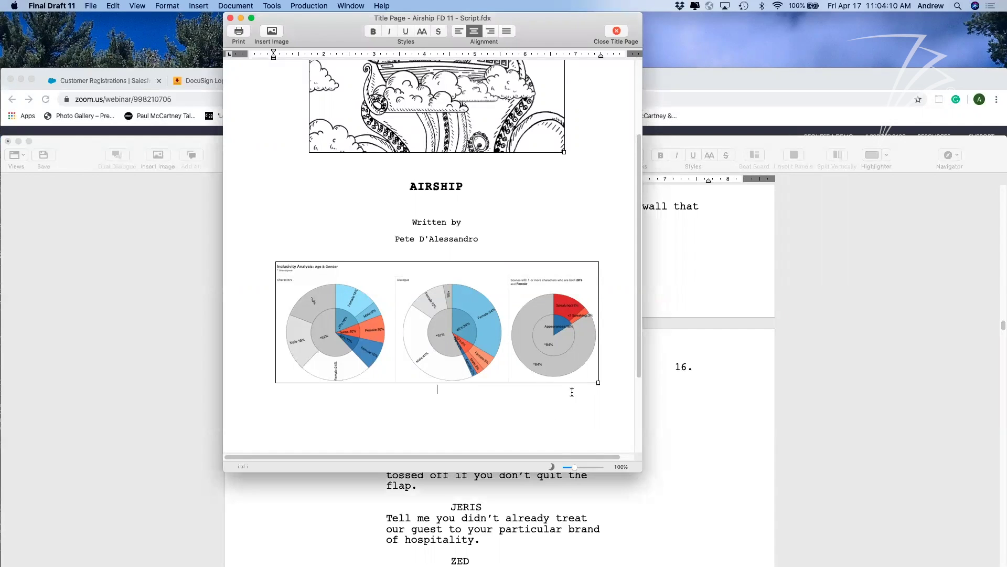
pyautogui.scroll(3, 577, 377)
pyautogui.hscroll(1, 577, 378)
pyautogui.scroll(-8, 577, 378)
pyautogui.scroll(5, 577, 379)
pyautogui.scroll(-7, 577, 379)
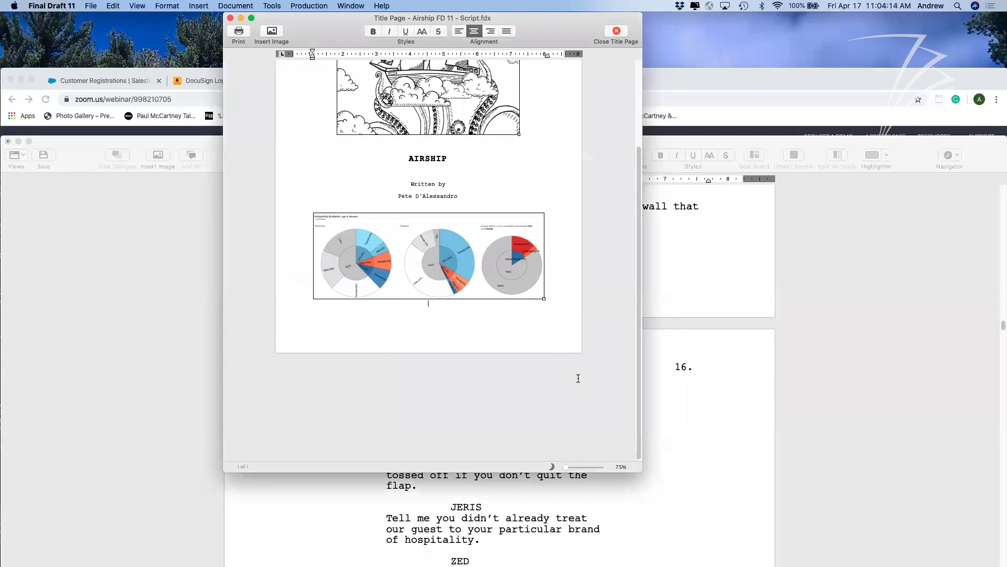
pyautogui.moveTo(636, 466); pyautogui.dragTo(667, 497)
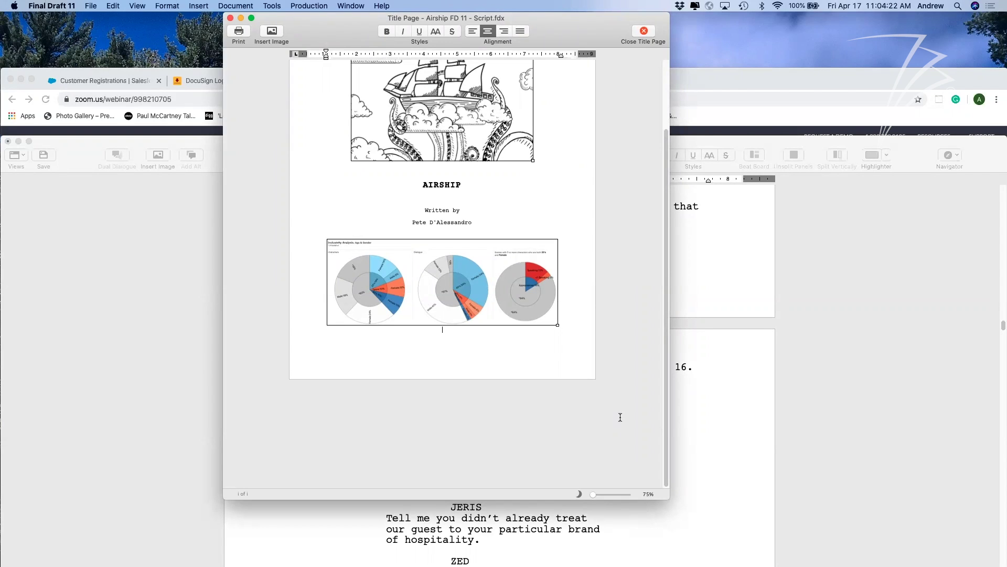
# Close the Title Page and the Airship script, choosing Don't Save.
pyautogui.click(229, 19)
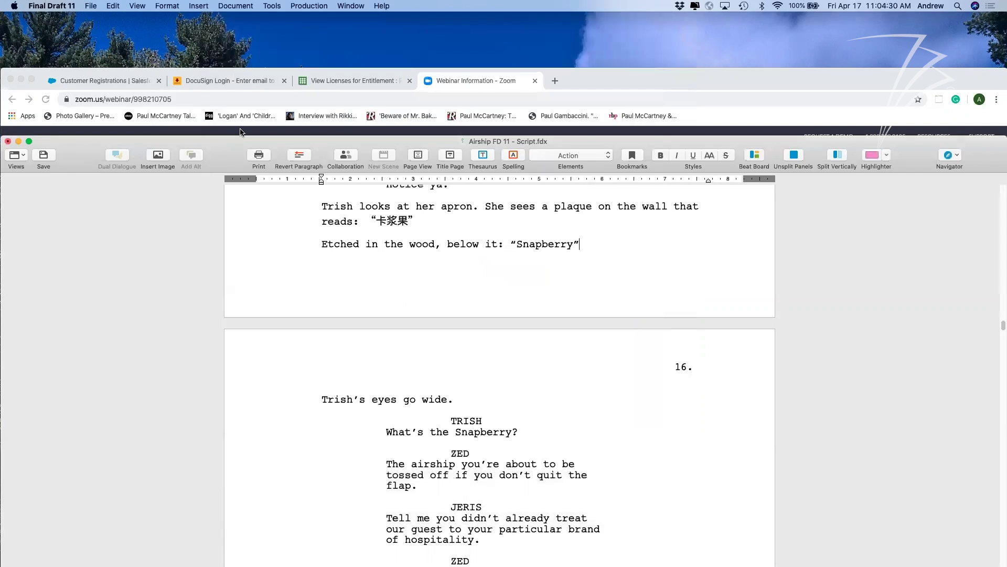
pyautogui.doubleClick(336, 141)
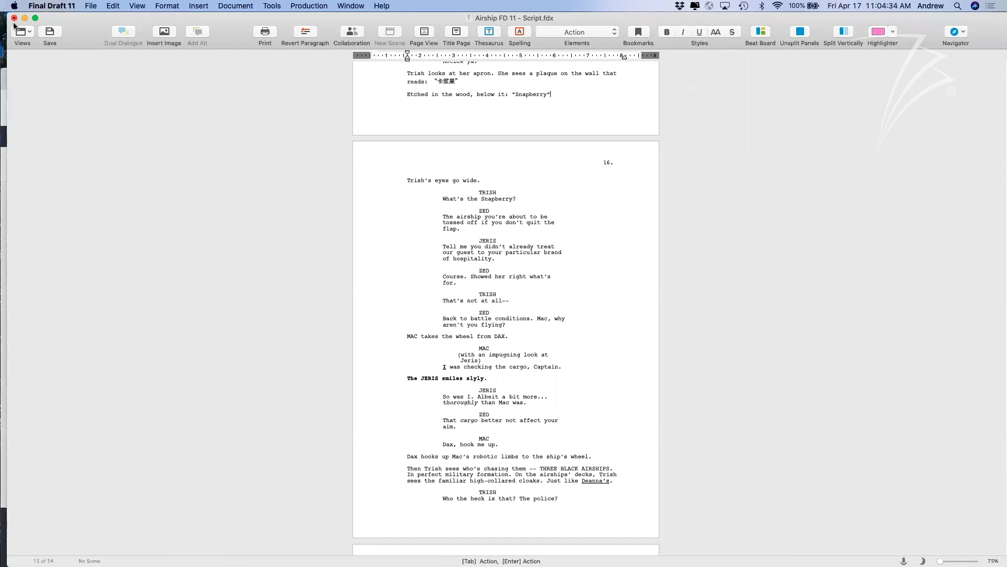
pyautogui.click(35, 17)
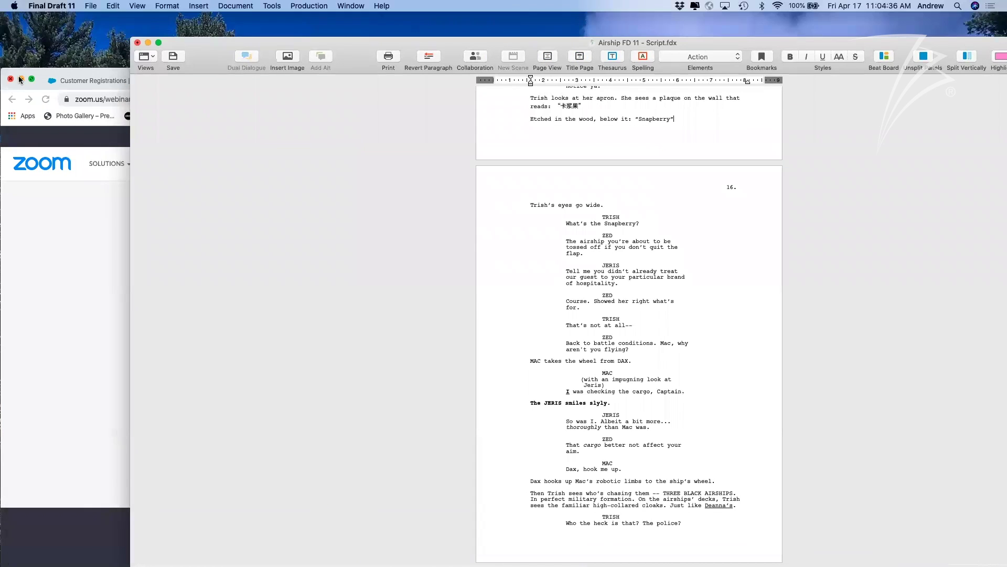
pyautogui.moveTo(195, 63); pyautogui.dragTo(169, 60)
pyautogui.click(112, 39)
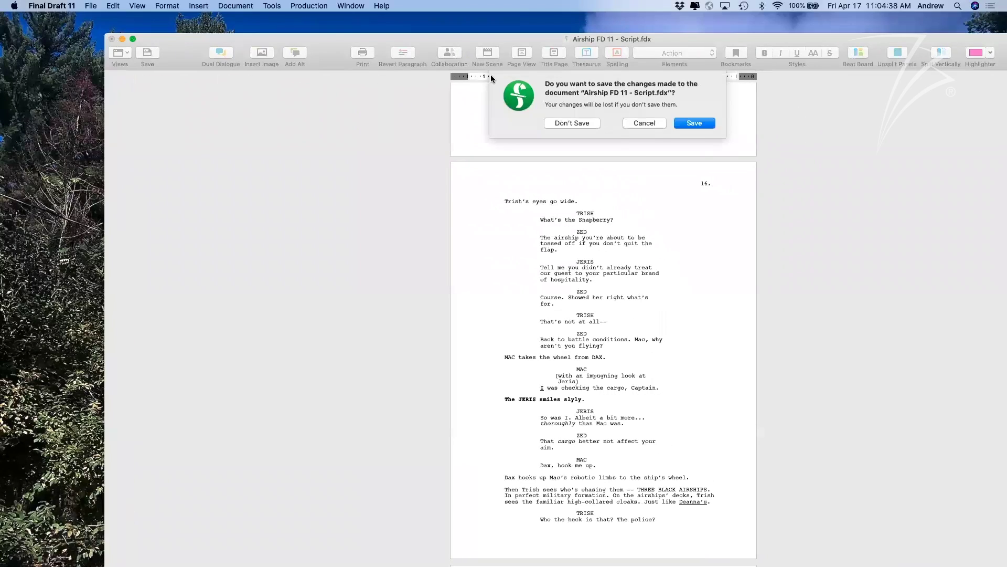
pyautogui.click(573, 124)
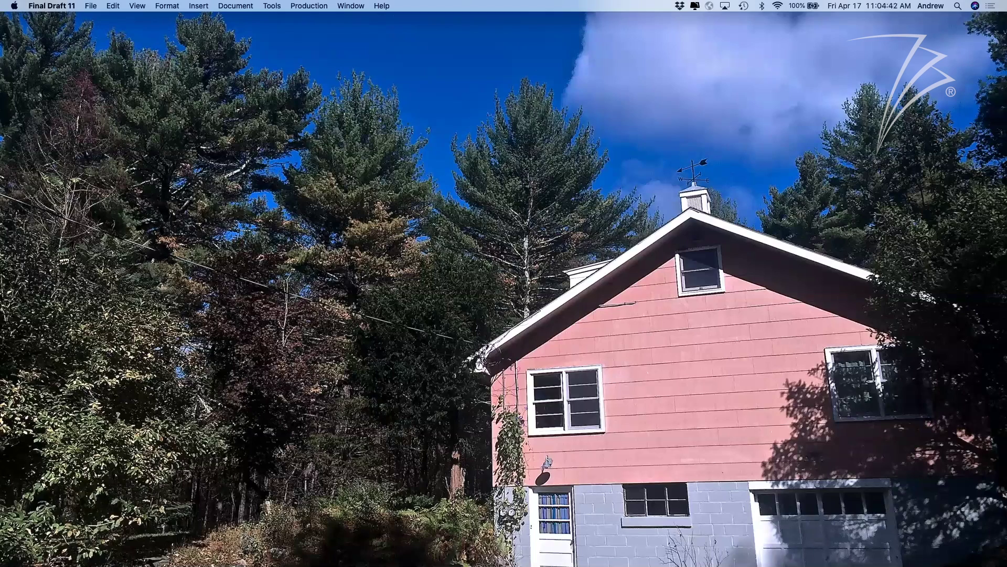
pyautogui.press('super+q')
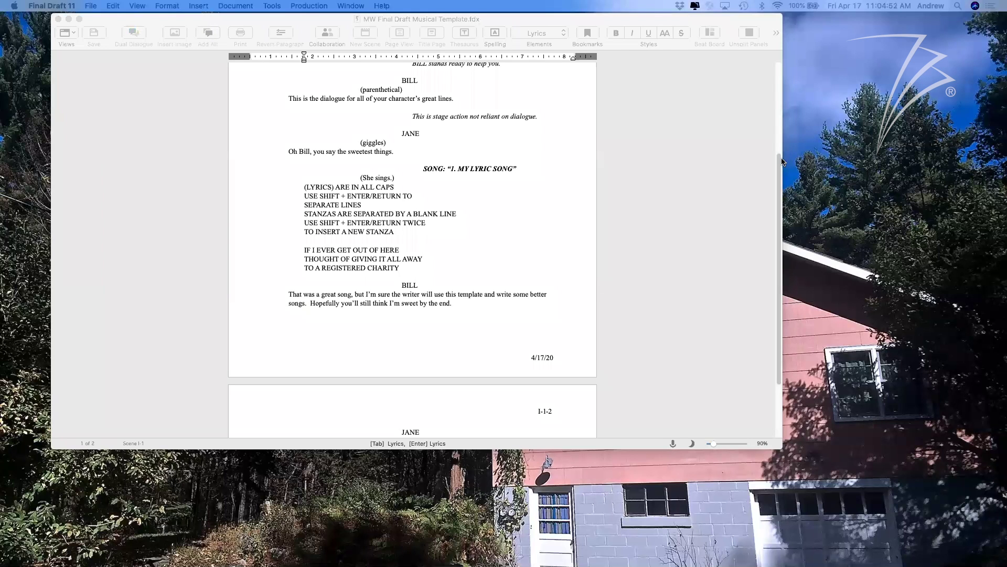
# Enlarge and reposition the Musical Template window, then place the cursor in the scene heading.
pyautogui.doubleClick(779, 19)
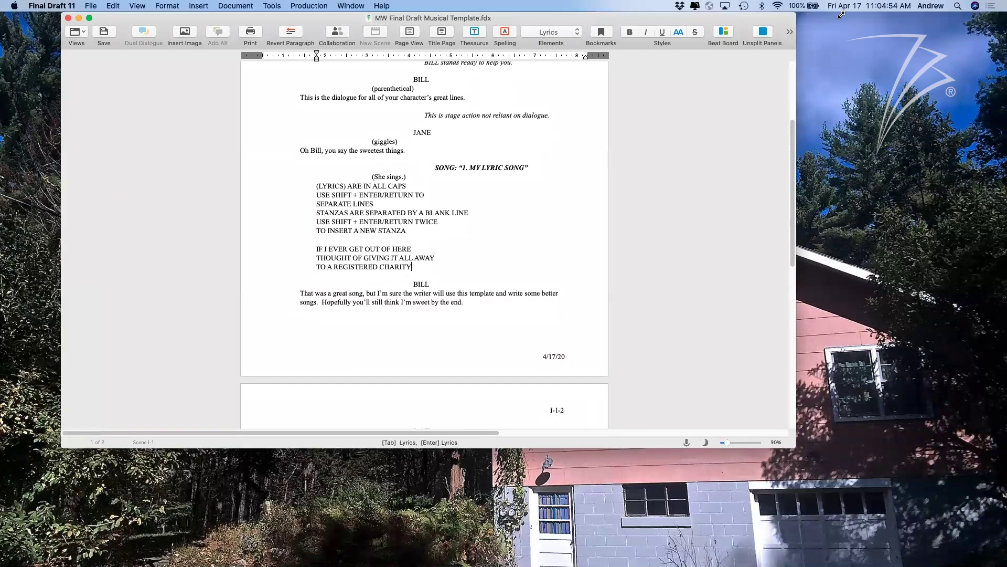
pyautogui.moveTo(845, 447); pyautogui.dragTo(910, 565)
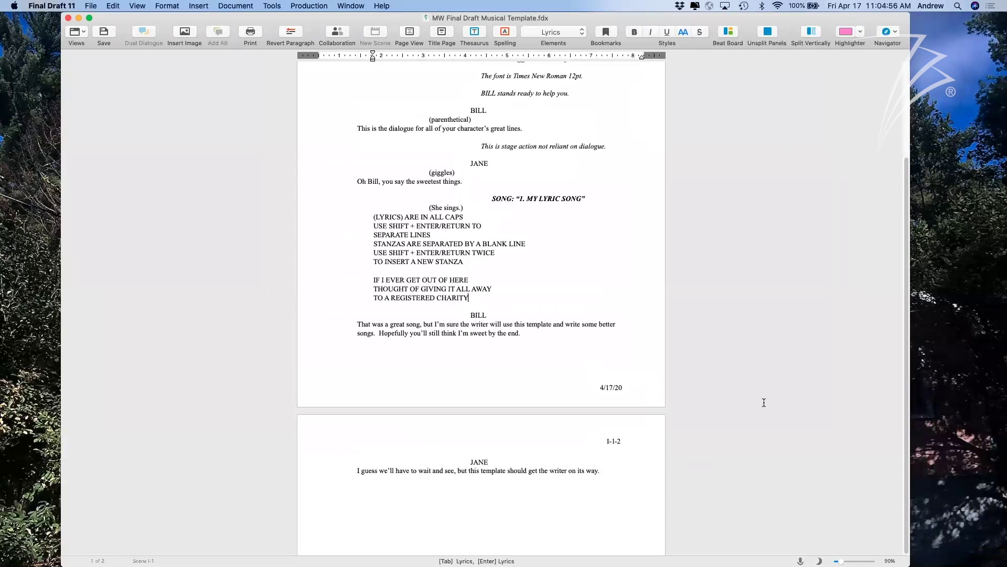
pyautogui.scroll(5, 764, 402)
pyautogui.moveTo(533, 19); pyautogui.dragTo(497, 18)
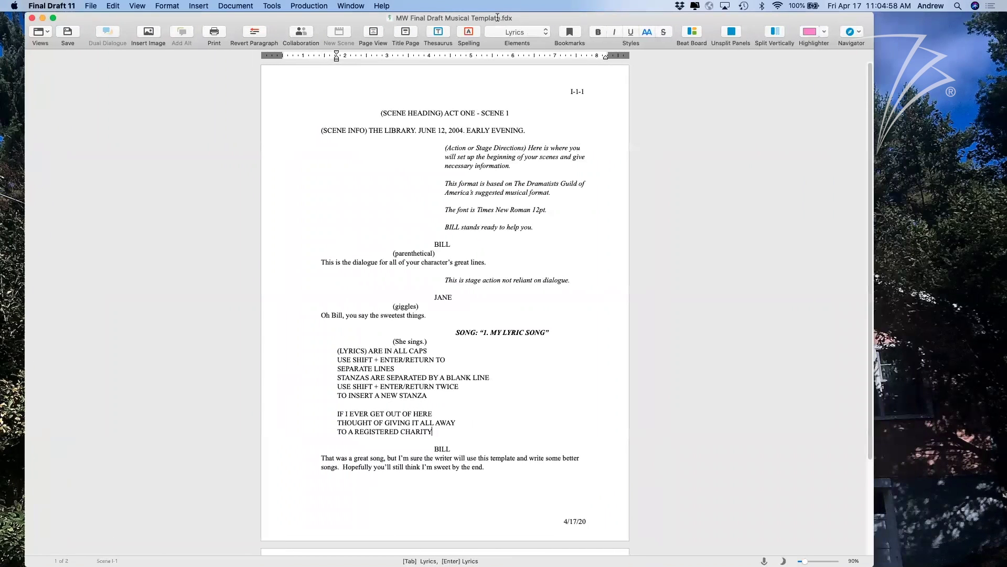
pyautogui.hotkey('ctrl', 'Up')
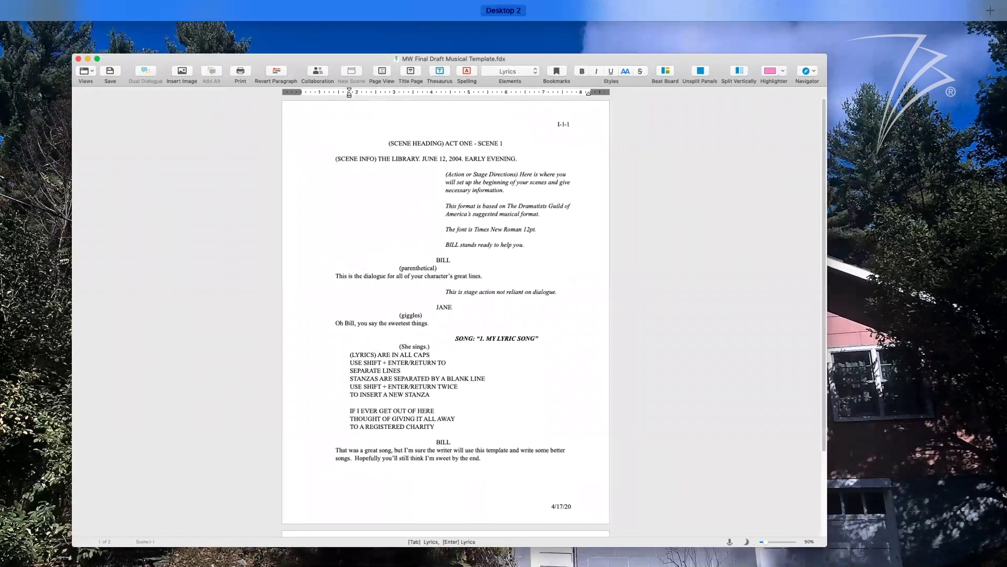
pyautogui.click(706, 141)
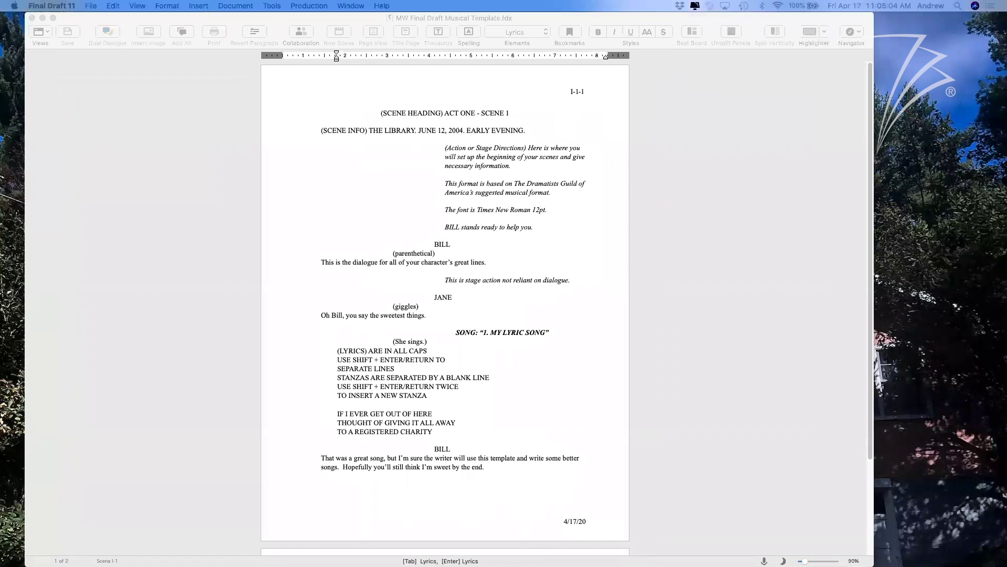
pyautogui.click(640, 98)
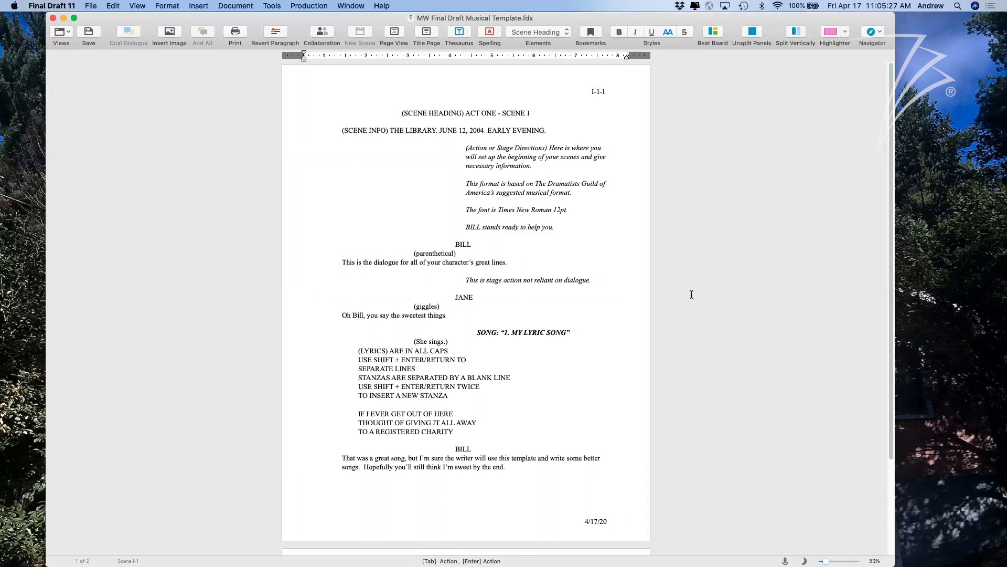
# Widen and nudge the script window so the page is centred, then click into the lyrics.
pyautogui.moveTo(734, 17)
pyautogui.mouseDown()
pyautogui.moveTo(735, 31)
pyautogui.moveTo(736, 20)
pyautogui.mouseUp()
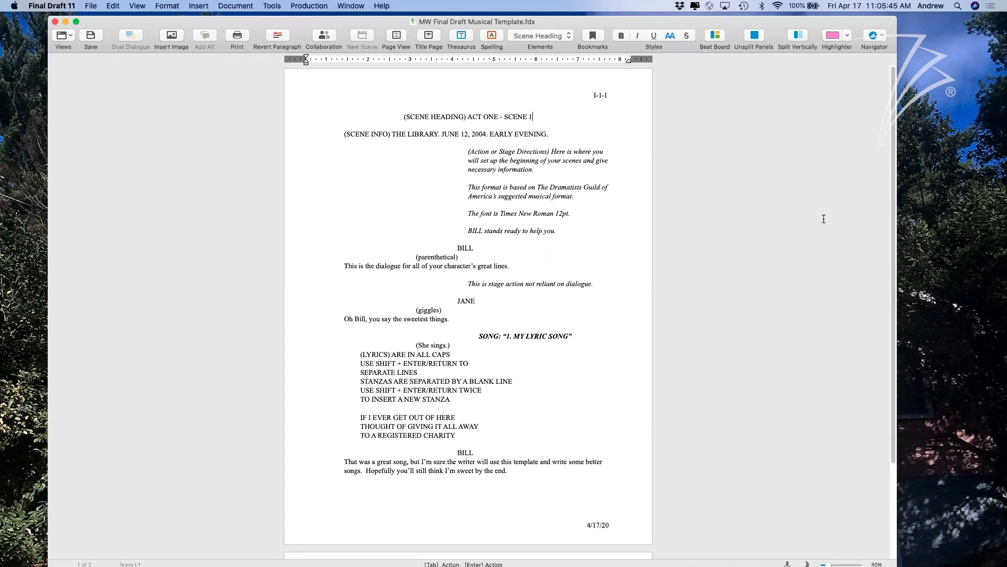
pyautogui.click(782, 247)
pyautogui.moveTo(749, 25); pyautogui.dragTo(762, 21)
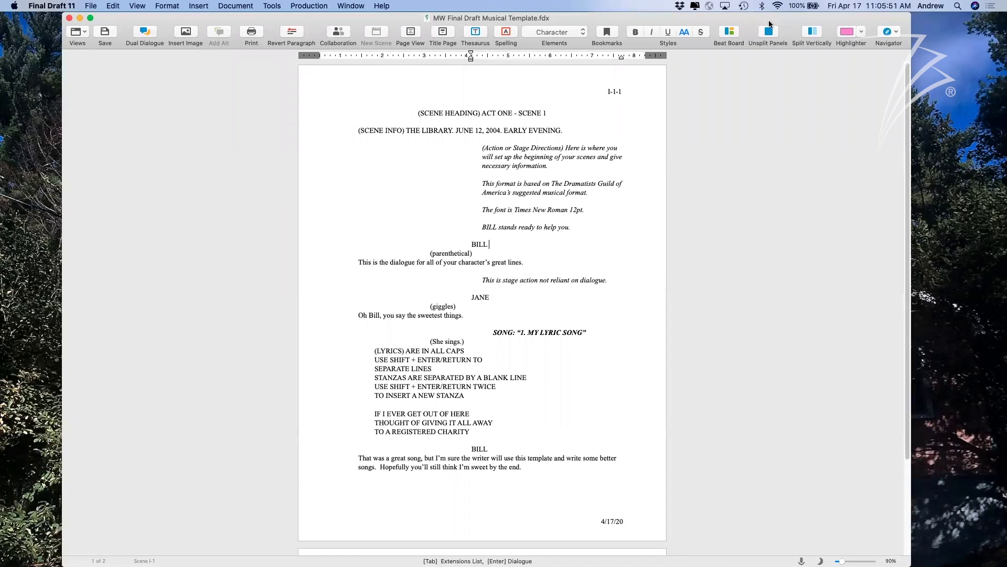
pyautogui.moveTo(761, 26); pyautogui.dragTo(750, 27)
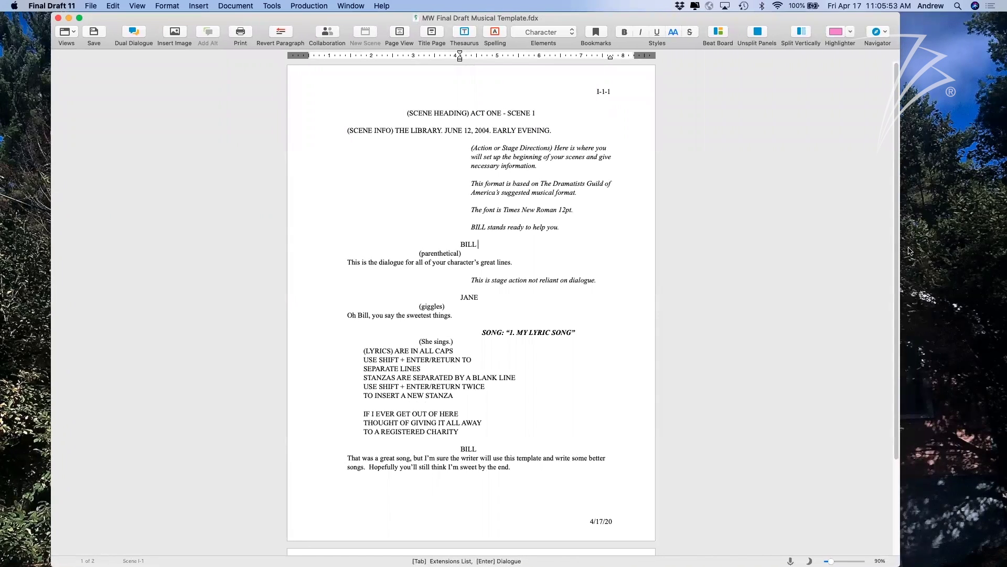
pyautogui.moveTo(900, 251); pyautogui.dragTo(937, 250)
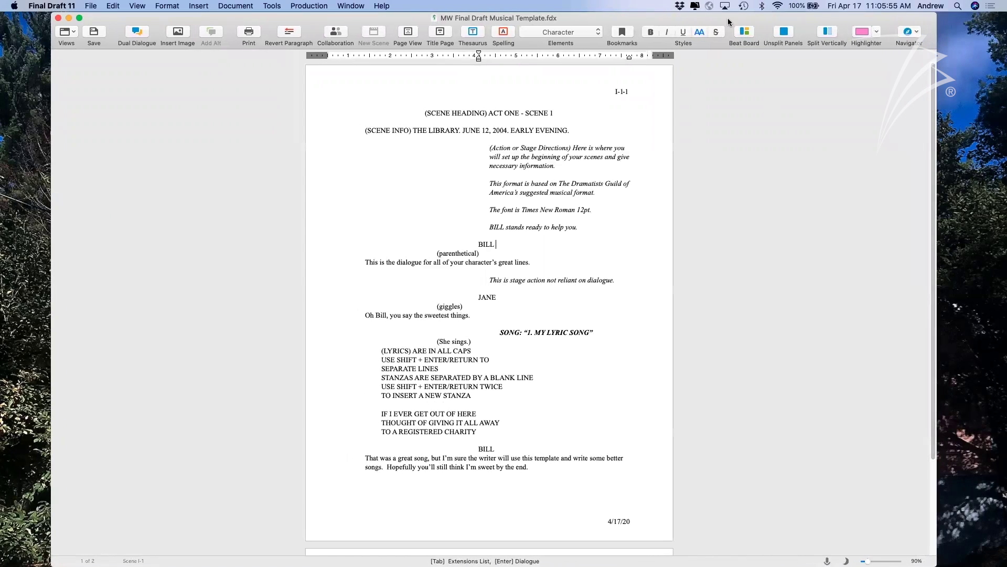
pyautogui.moveTo(728, 19); pyautogui.dragTo(725, 16)
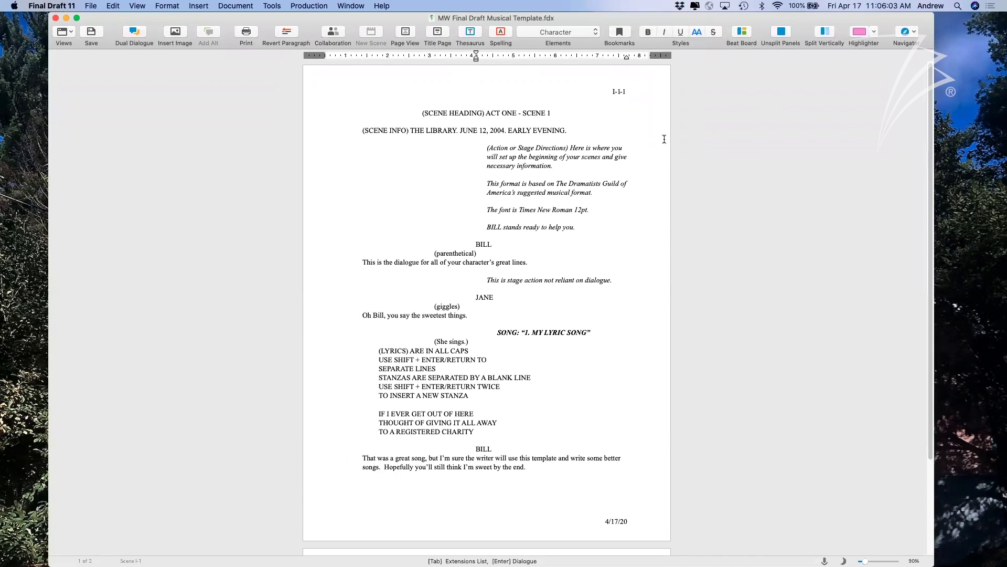
pyautogui.click(548, 351)
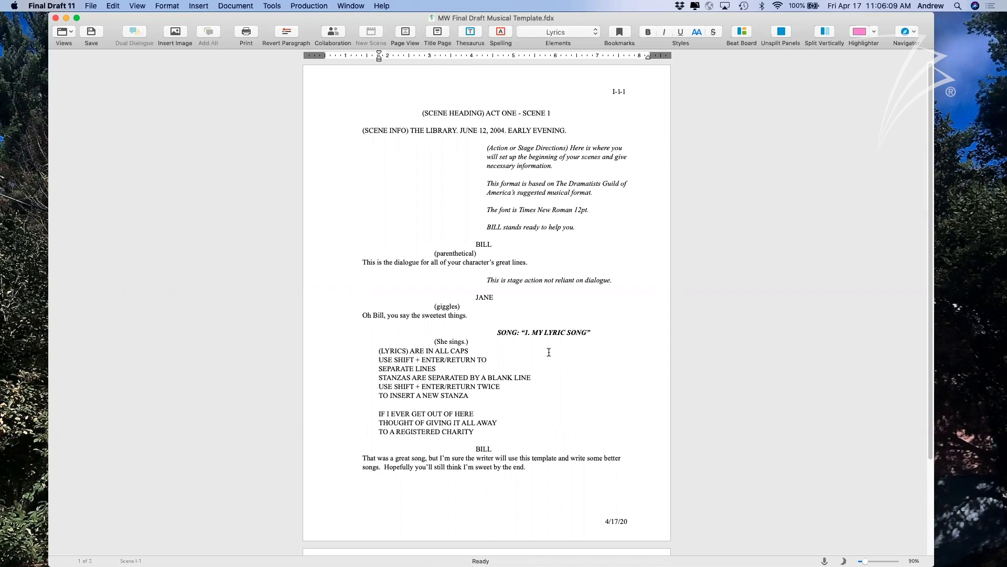
pyautogui.click(242, 6)
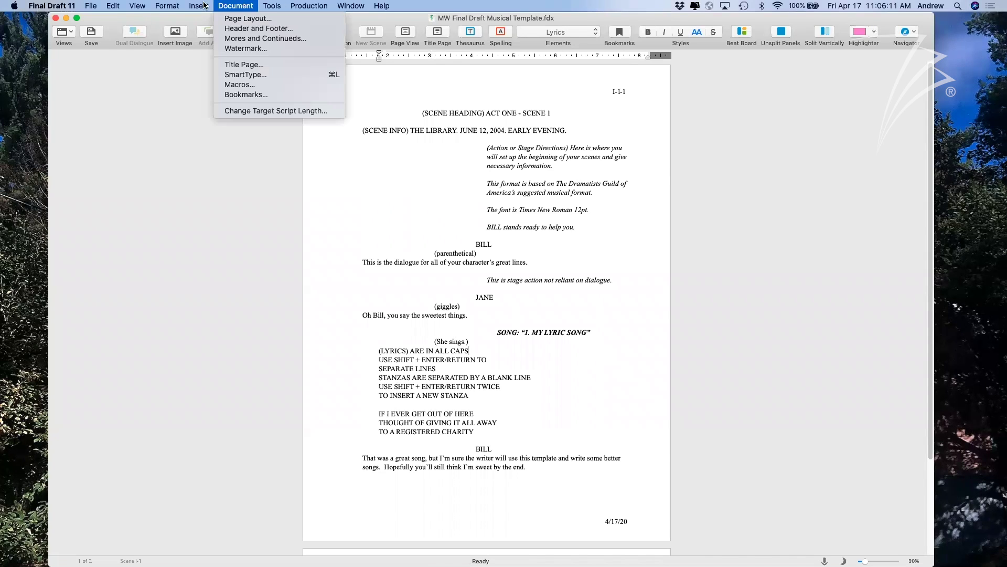
pyautogui.click(179, 19)
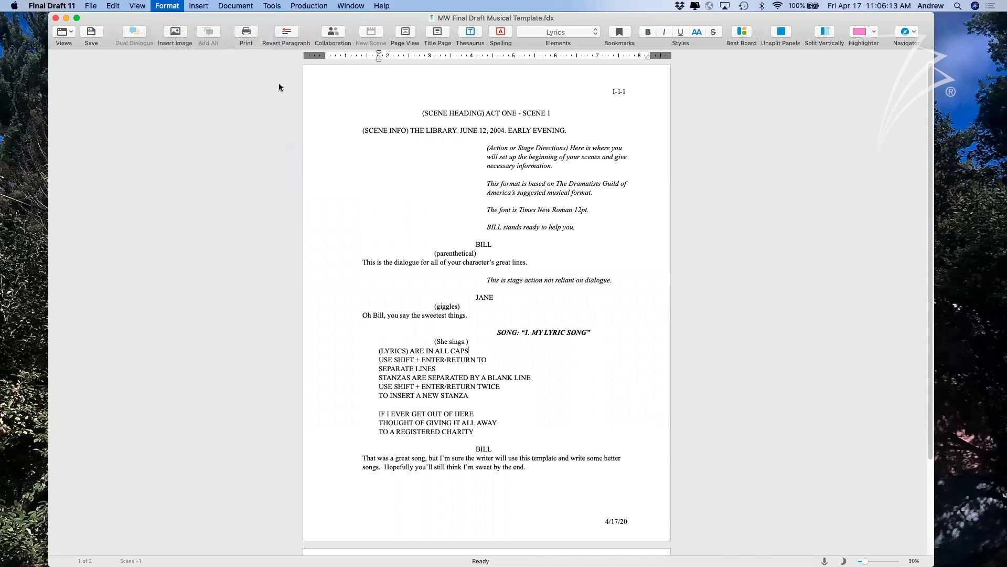
pyautogui.scroll(-2, 406, 199)
pyautogui.scroll(-2, 404, 199)
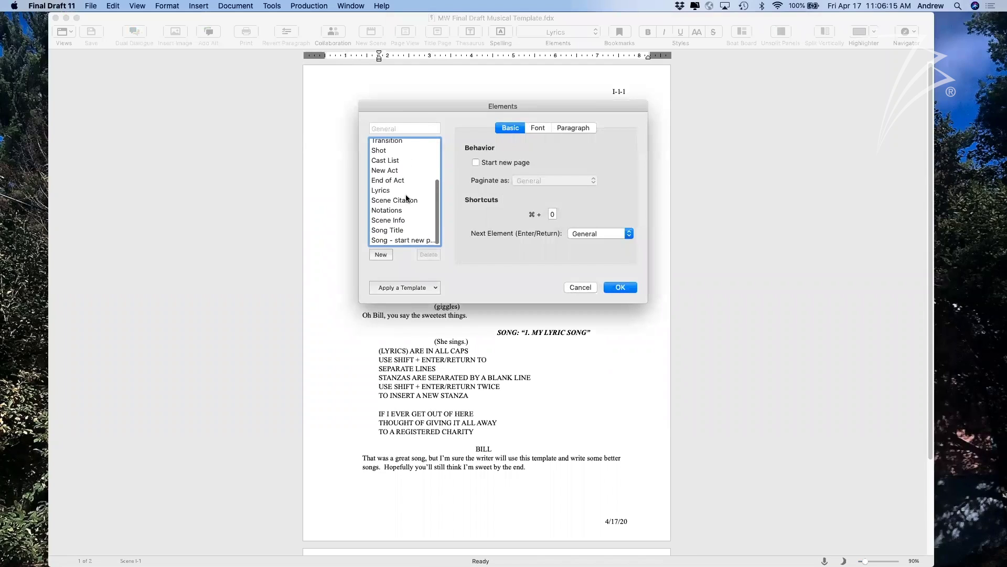
pyautogui.scroll(3, 397, 199)
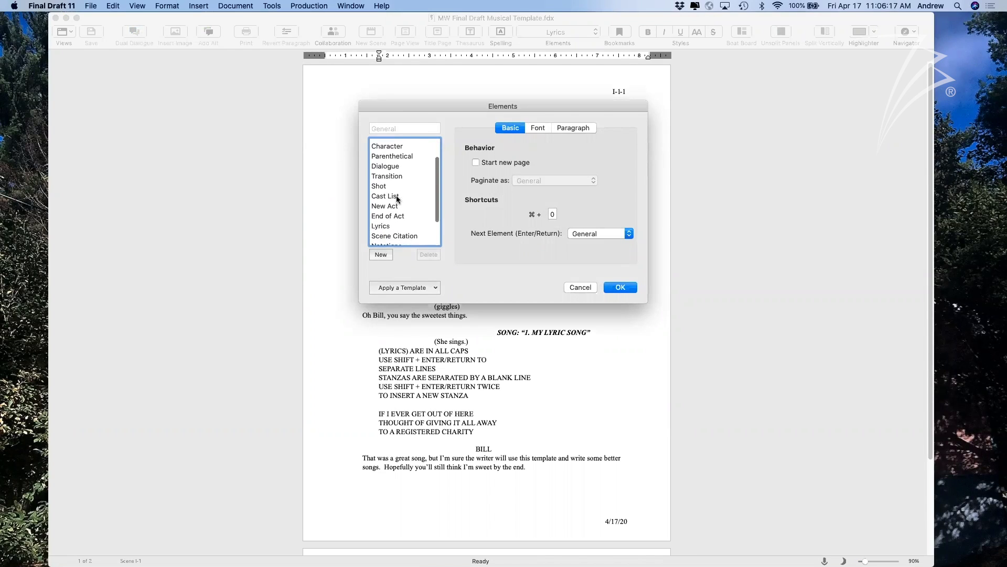
pyautogui.scroll(-3, 398, 207)
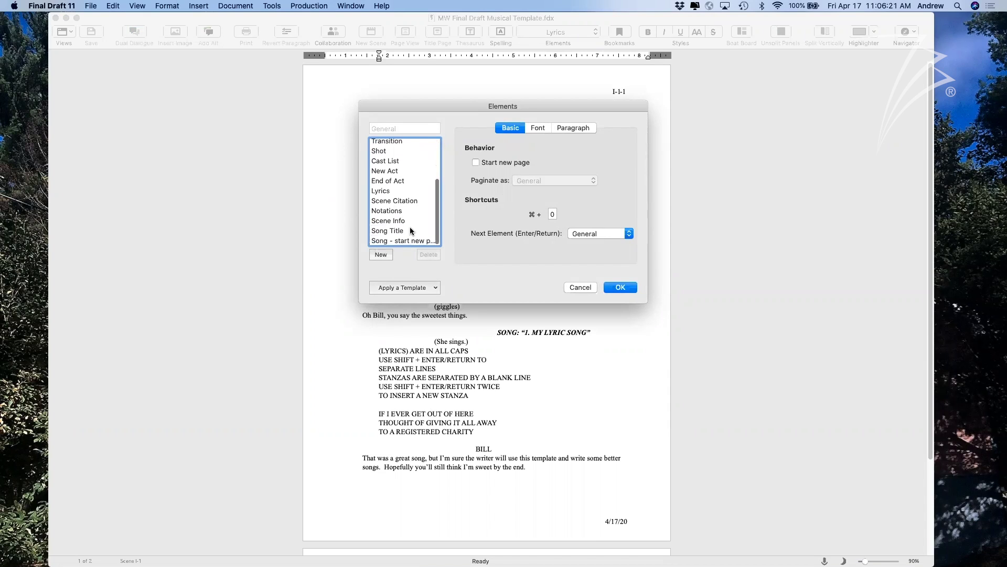
pyautogui.moveTo(410, 111); pyautogui.dragTo(363, 112)
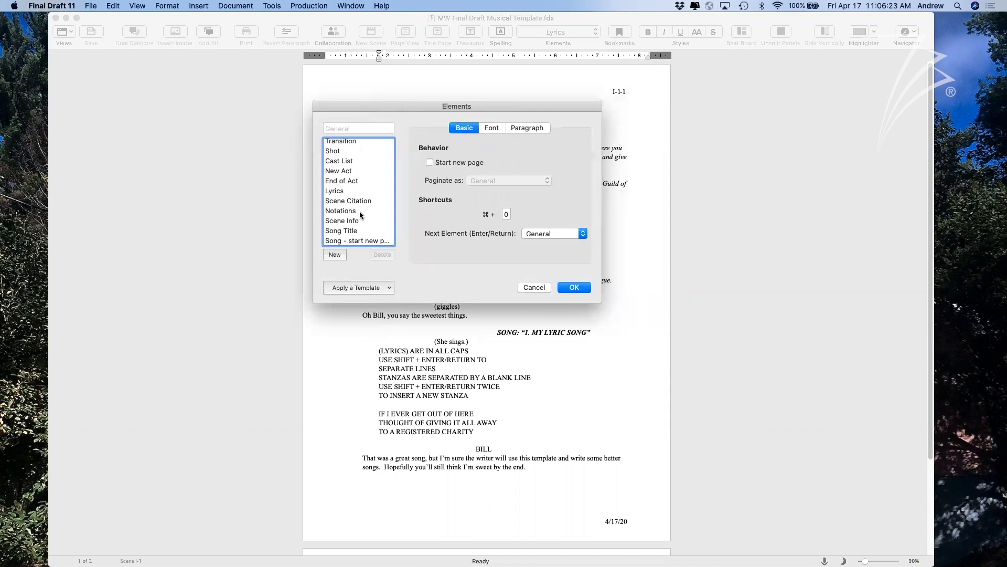
pyautogui.click(343, 231)
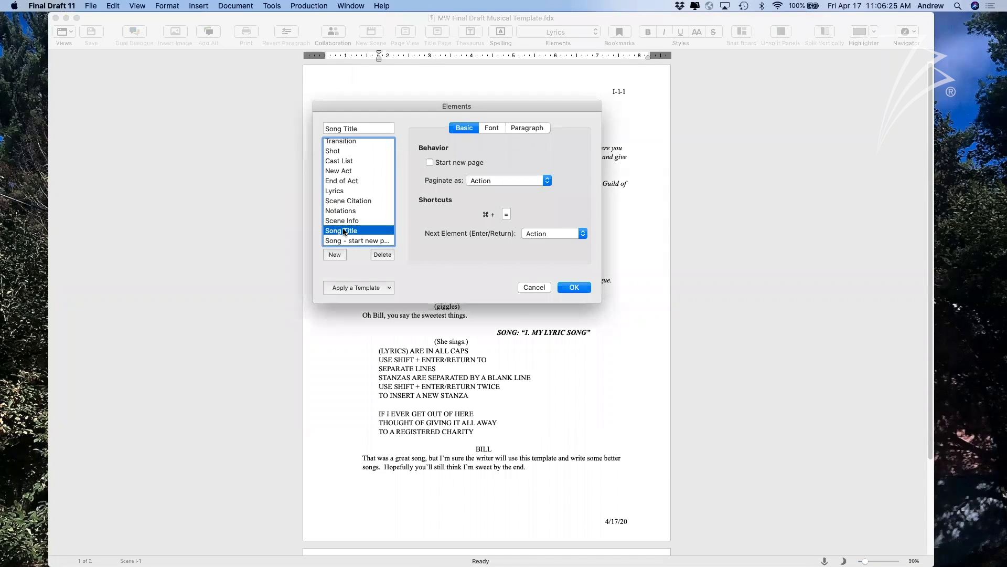
pyautogui.click(492, 129)
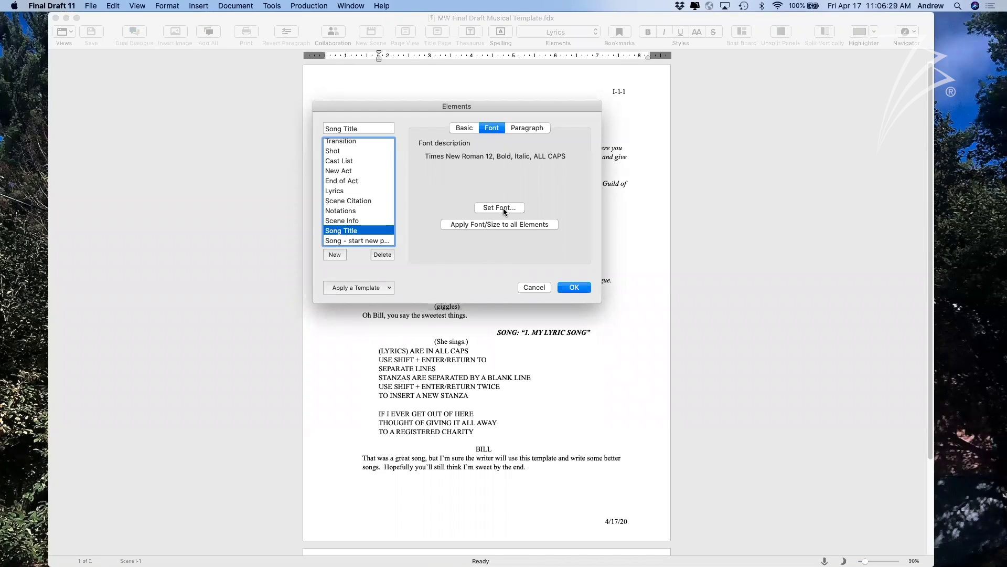
pyautogui.click(506, 210)
pyautogui.moveTo(518, 166); pyautogui.dragTo(507, 165)
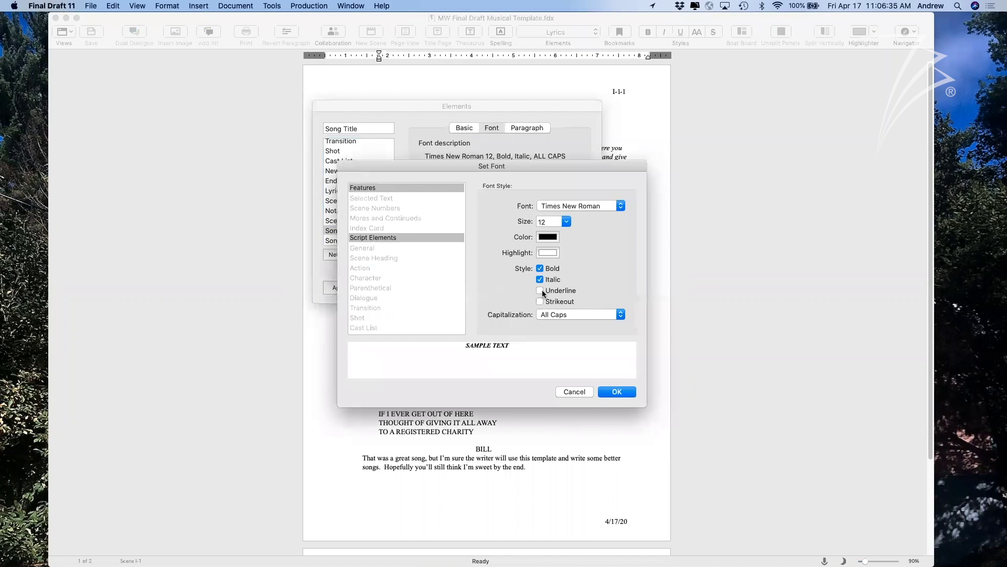
pyautogui.click(609, 393)
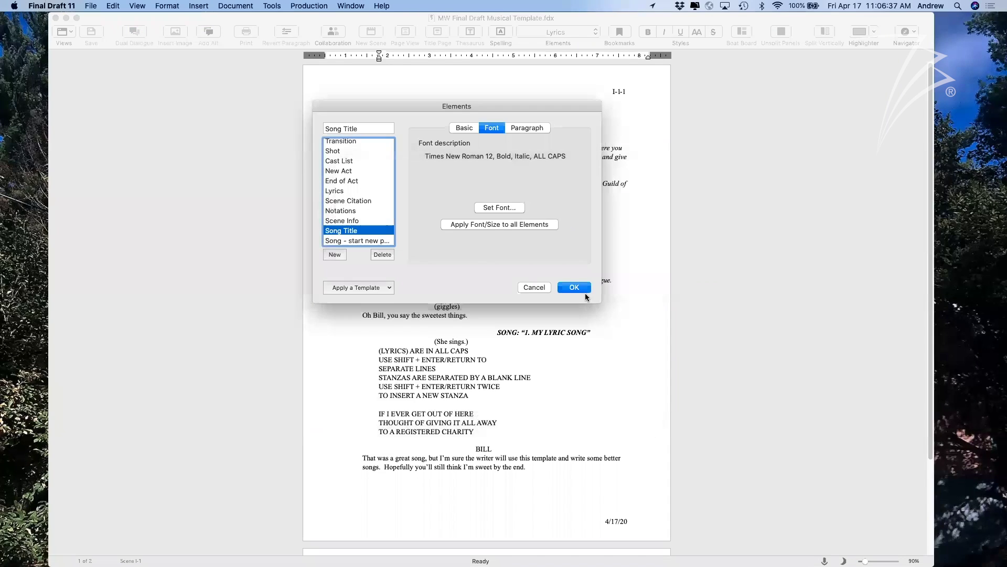
pyautogui.click(586, 288)
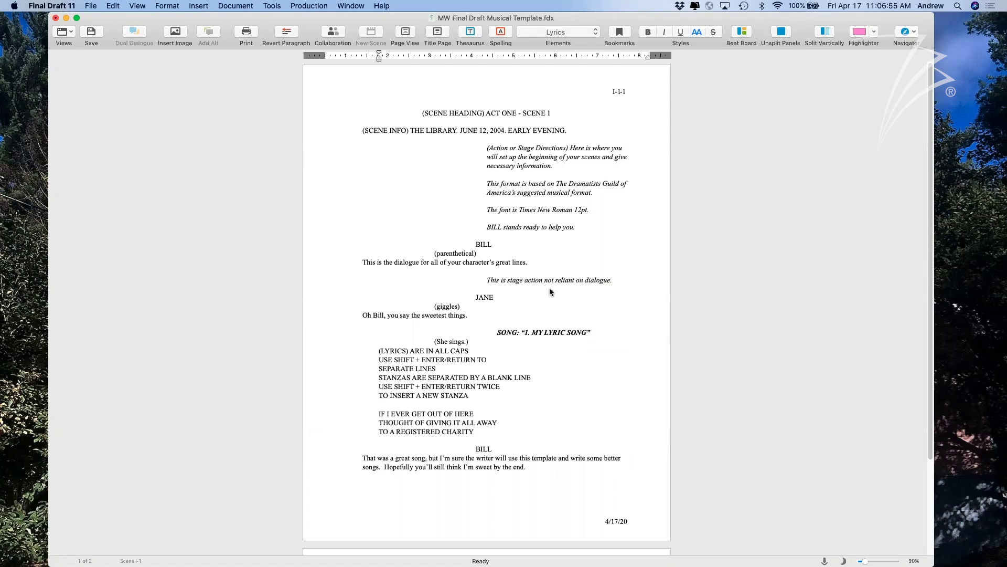
pyautogui.click(524, 368)
pyautogui.scroll(-5, 572, 468)
pyautogui.scroll(5, 573, 469)
pyautogui.click(232, 5)
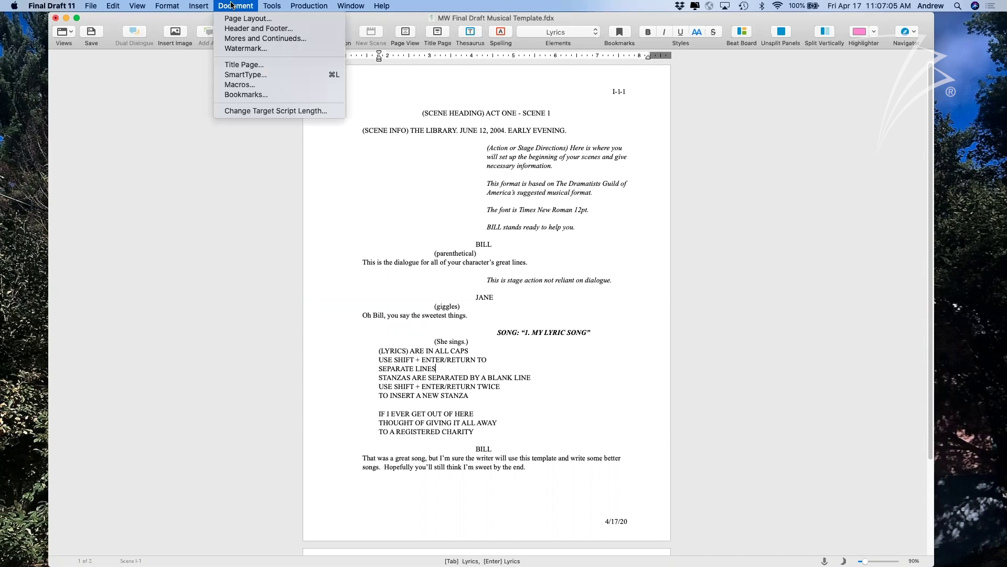
pyautogui.click(234, 28)
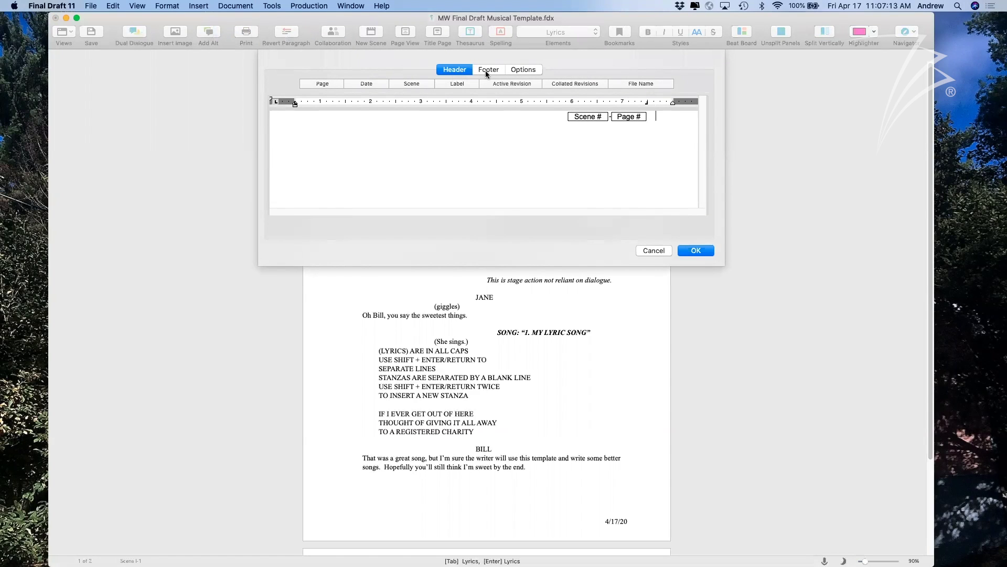
pyautogui.click(486, 71)
pyautogui.click(458, 70)
pyautogui.press('super+a')
pyautogui.moveTo(452, 116); pyautogui.dragTo(402, 118)
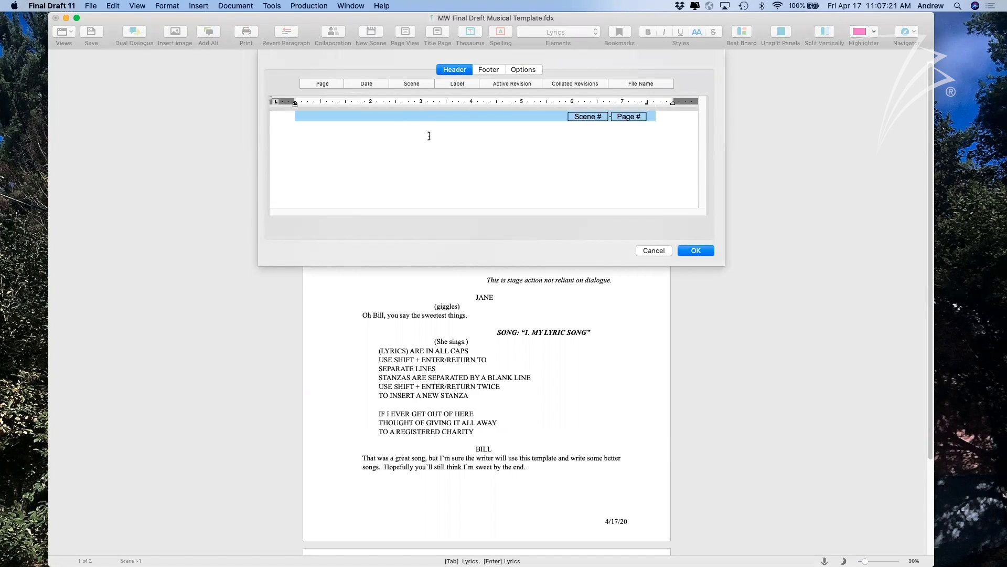
pyautogui.click(535, 189)
pyautogui.press('super+a')
pyautogui.click(167, 5)
pyautogui.moveTo(213, 76)
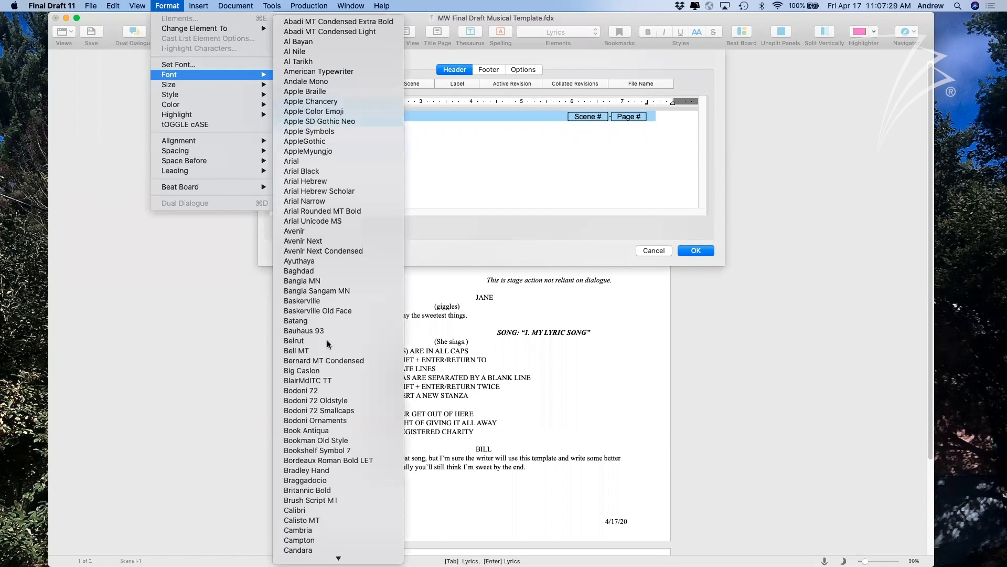
pyautogui.scroll(-20, 326, 340)
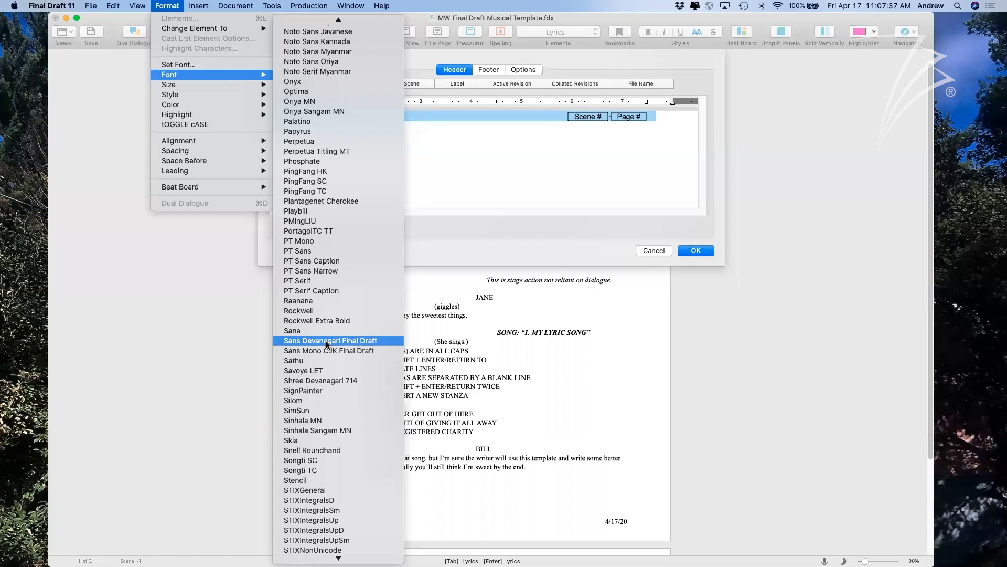
pyautogui.scroll(-10, 321, 441)
pyautogui.click(320, 437)
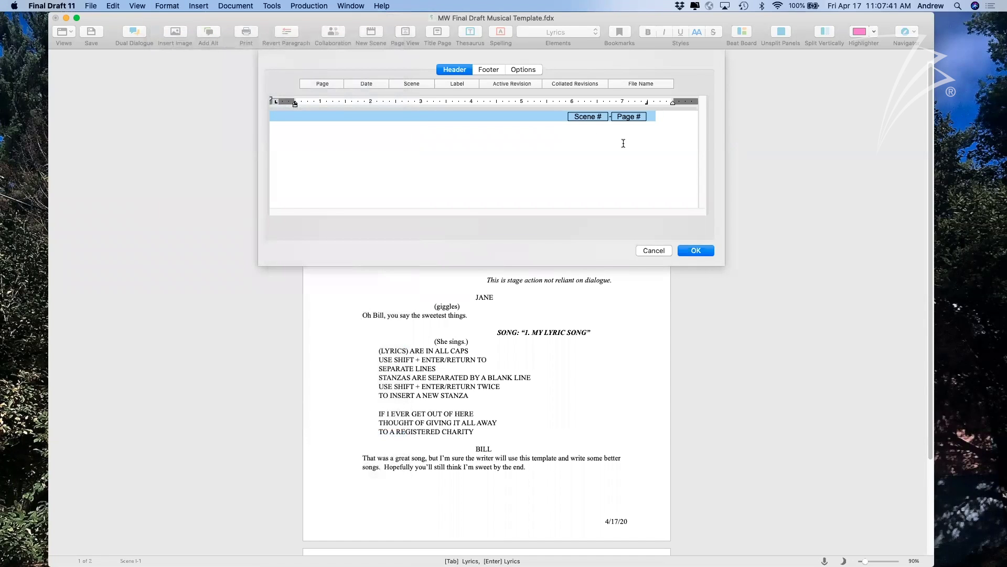
pyautogui.click(690, 250)
pyautogui.scroll(-2, 633, 173)
pyautogui.scroll(-3, 632, 191)
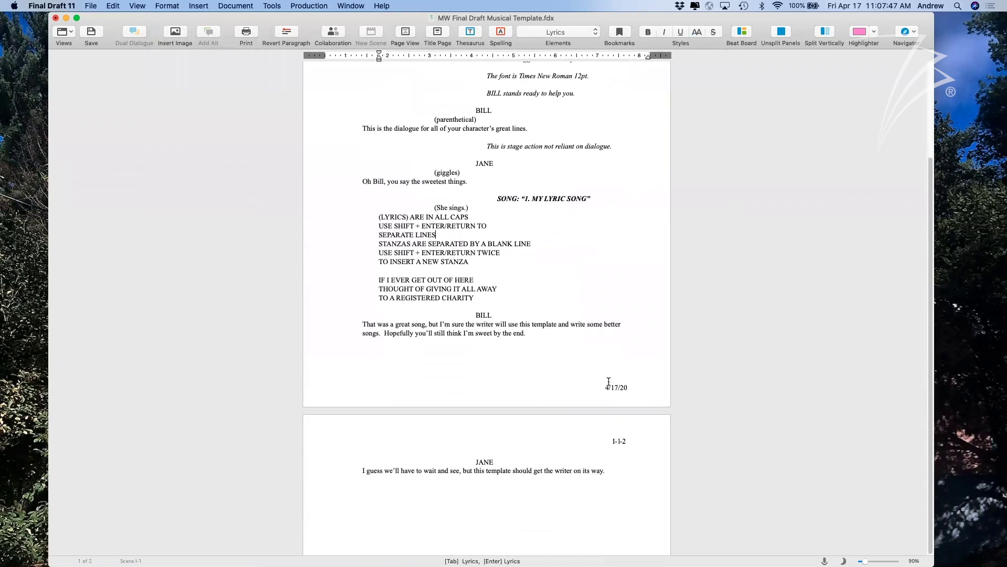
pyautogui.scroll(5, 612, 391)
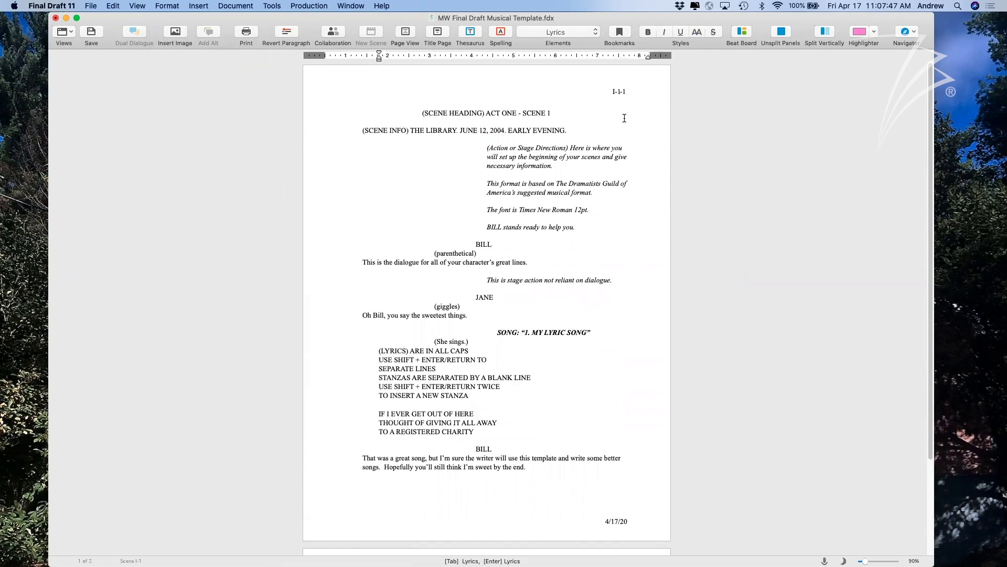
pyautogui.click(234, 6)
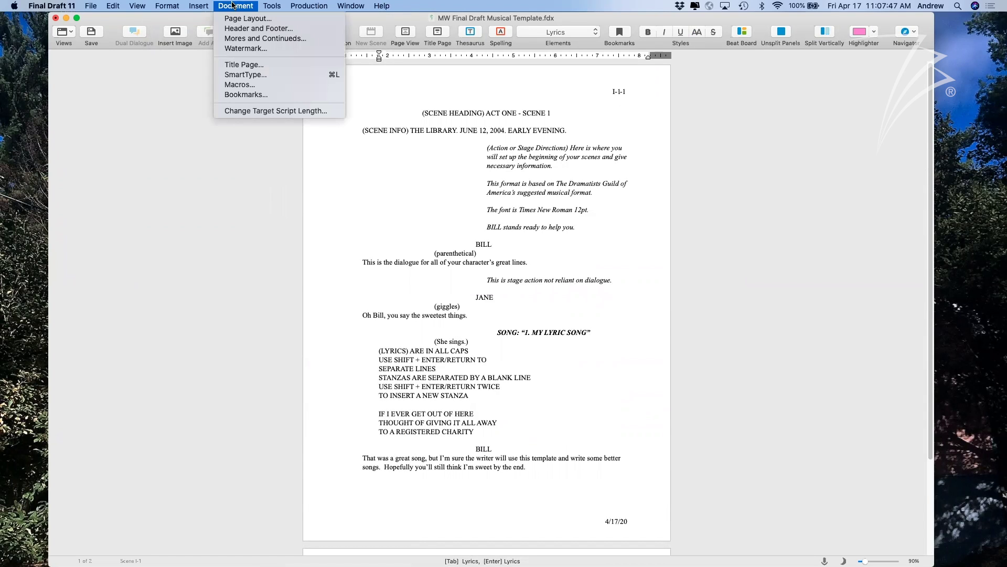
pyautogui.click(252, 28)
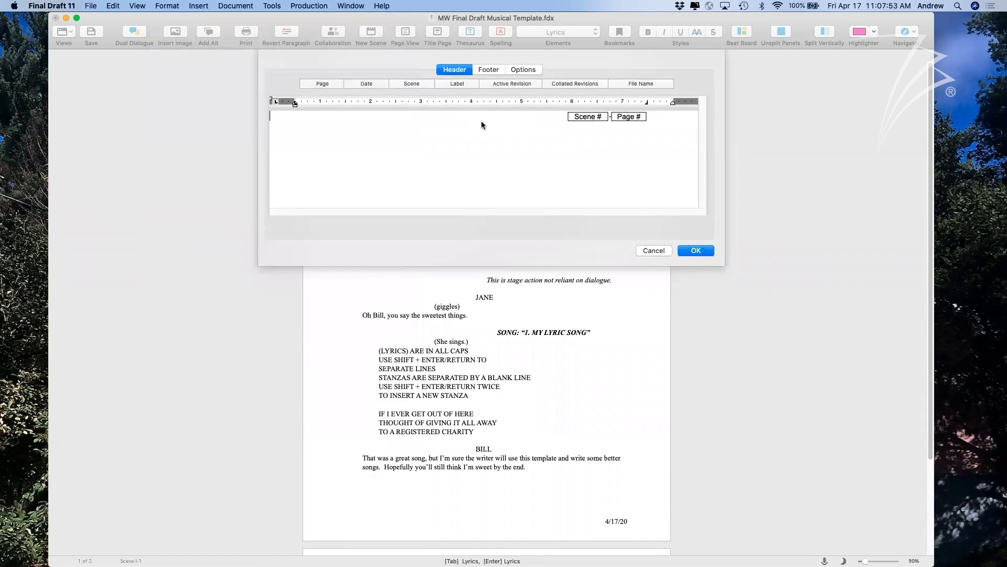
pyautogui.click(527, 70)
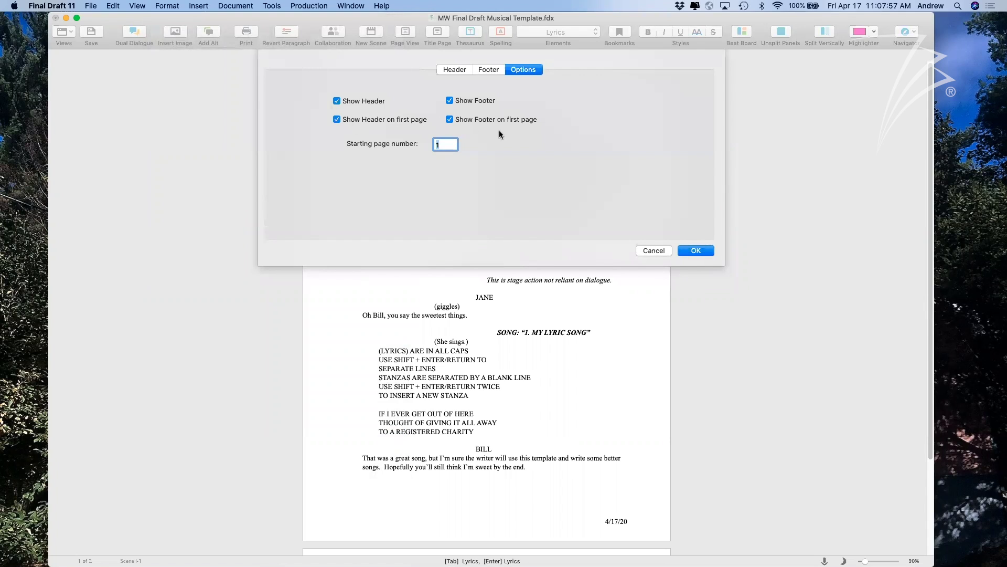
pyautogui.click(653, 250)
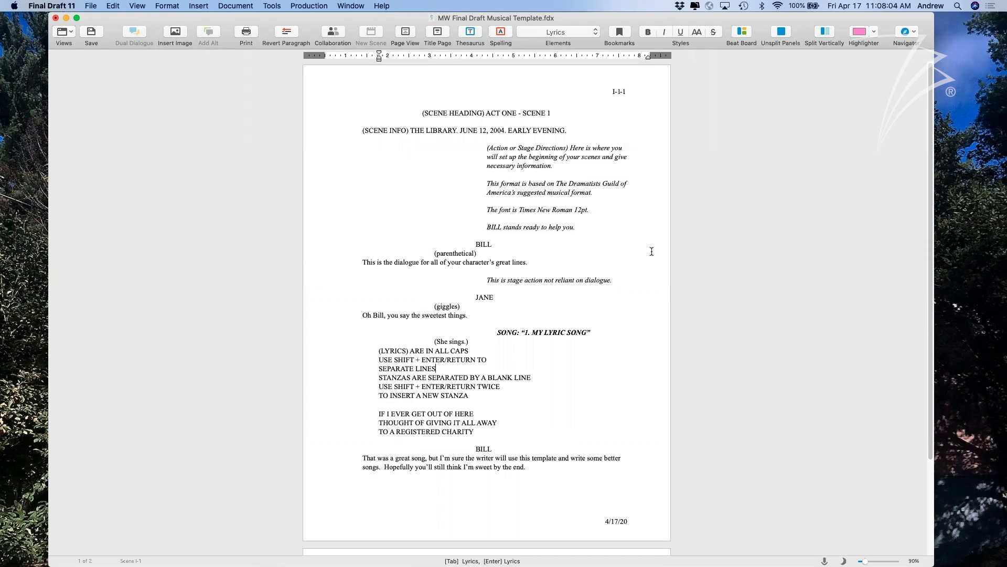
pyautogui.scroll(-3, 652, 251)
pyautogui.scroll(2, 652, 251)
pyautogui.scroll(-4, 651, 251)
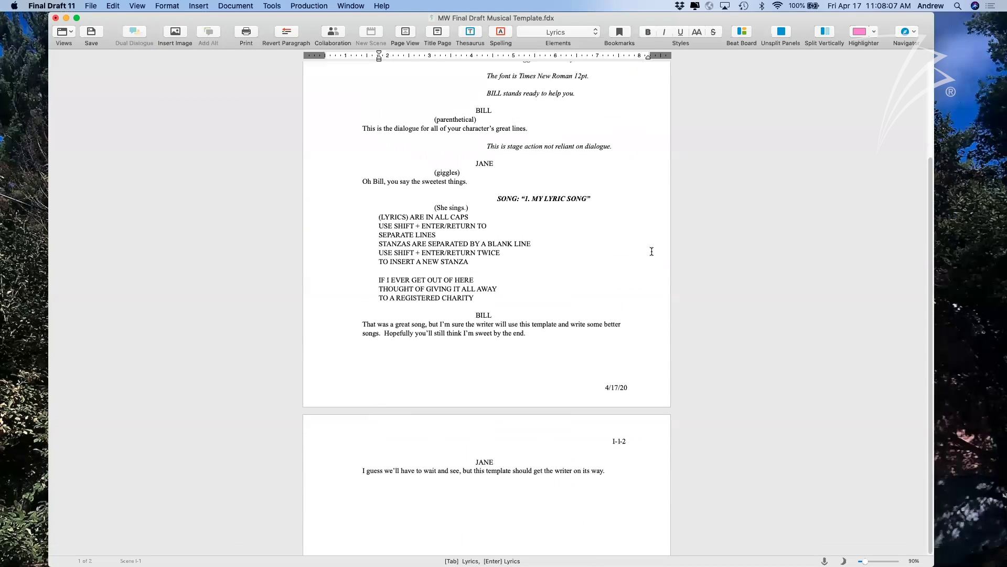
pyautogui.scroll(5, 648, 455)
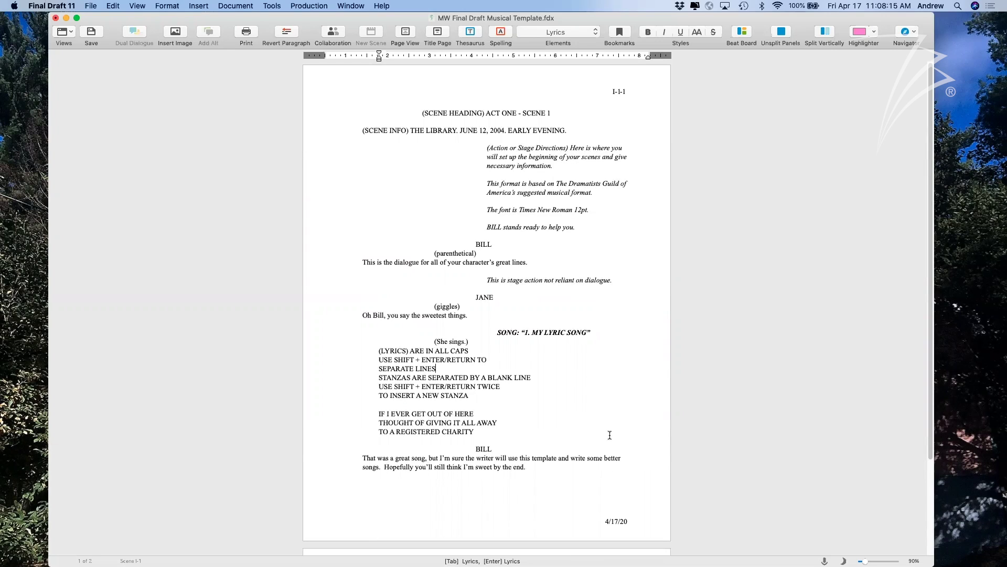
pyautogui.scroll(-1, 547, 433)
pyautogui.scroll(1, 546, 433)
pyautogui.click(89, 6)
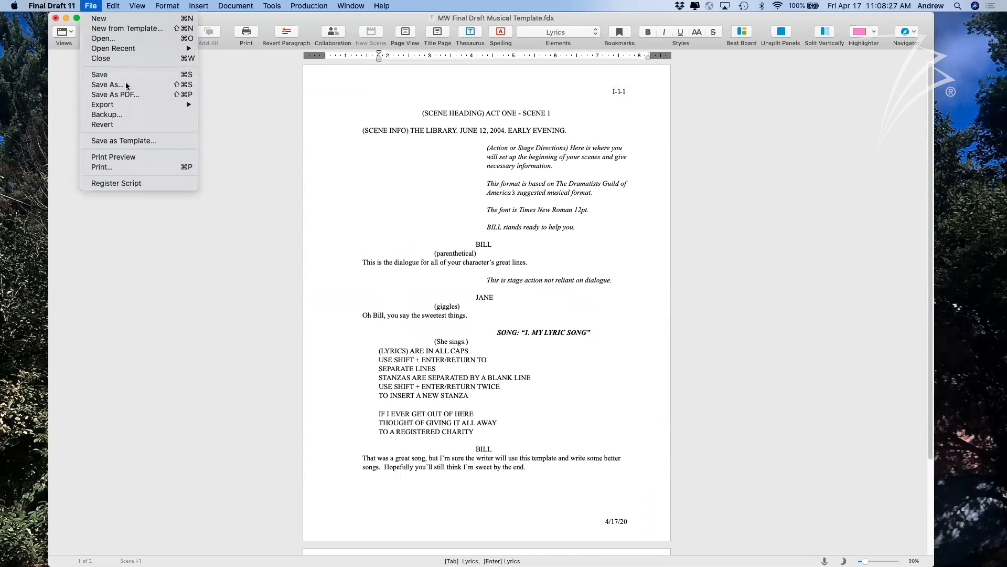
# Start Save as Template, try saving it as a file, then cancel.
pyautogui.click(130, 142)
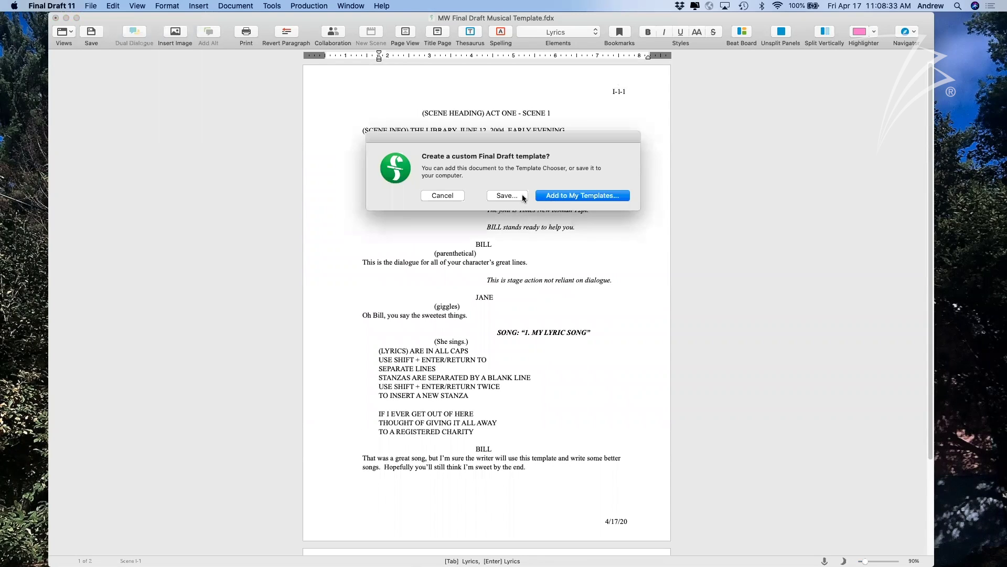
pyautogui.click(506, 195)
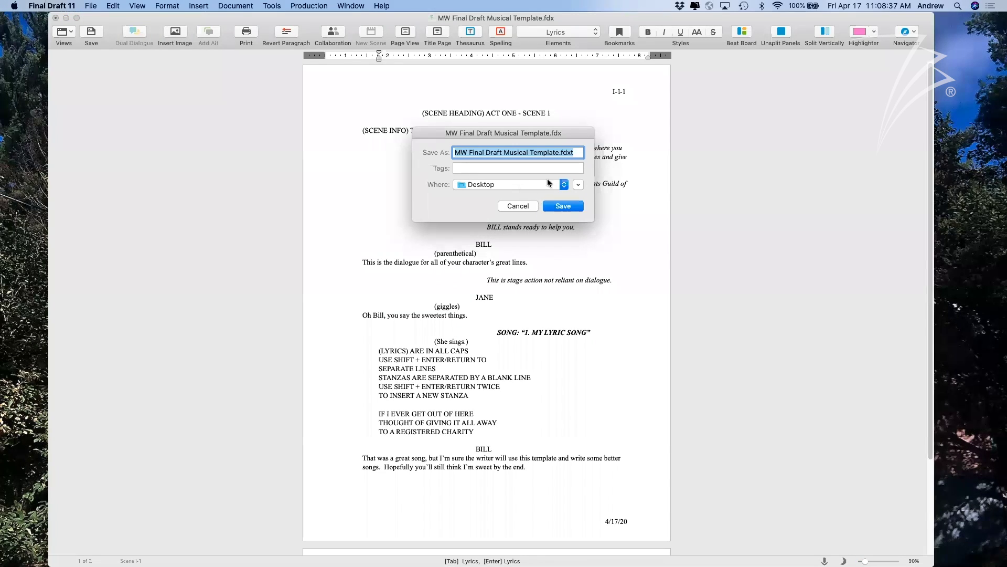
pyautogui.click(526, 209)
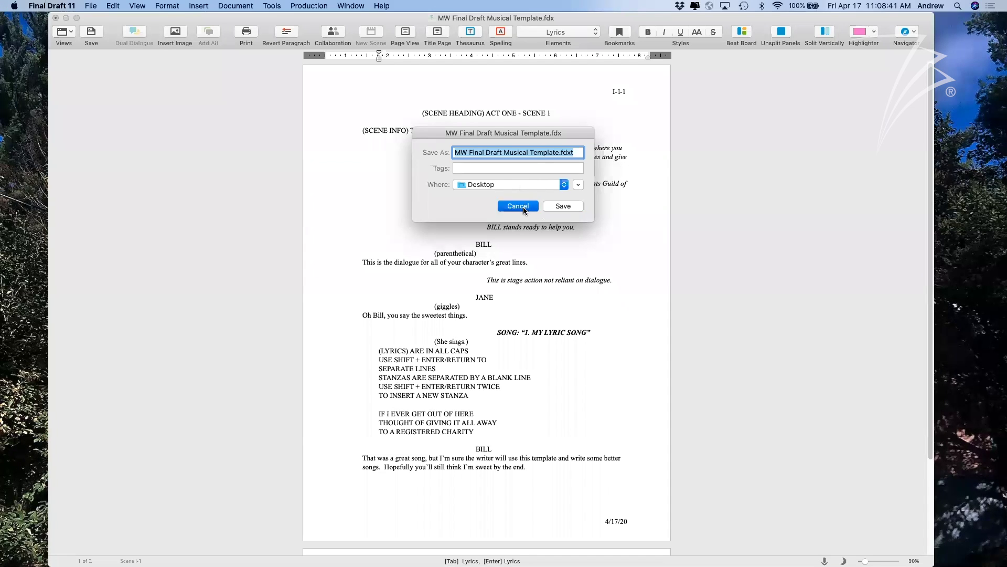
# Add the script to My Templates as MW Final Draft Musical Template.
pyautogui.click(93, 6)
pyautogui.click(131, 141)
pyautogui.click(574, 200)
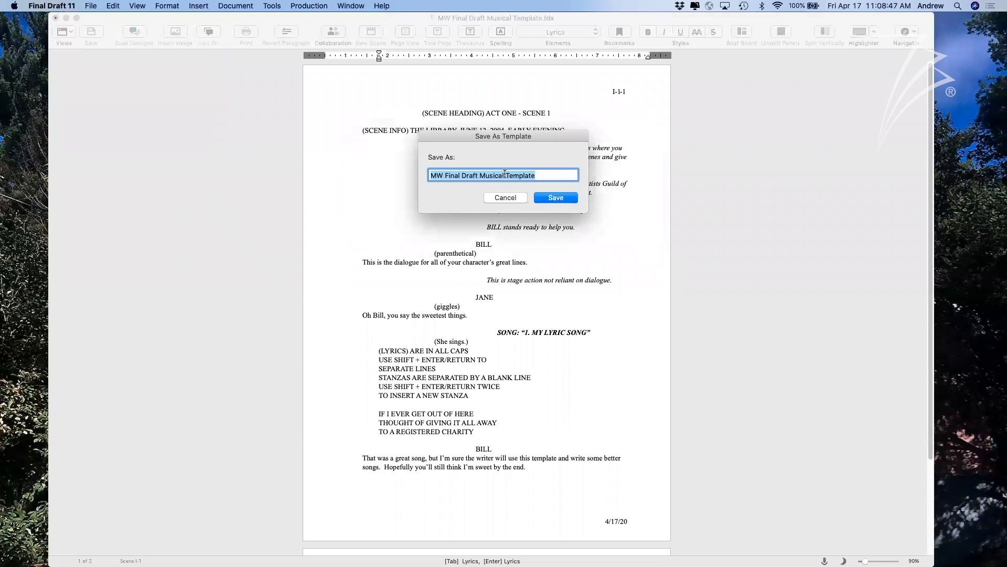
pyautogui.click(542, 176)
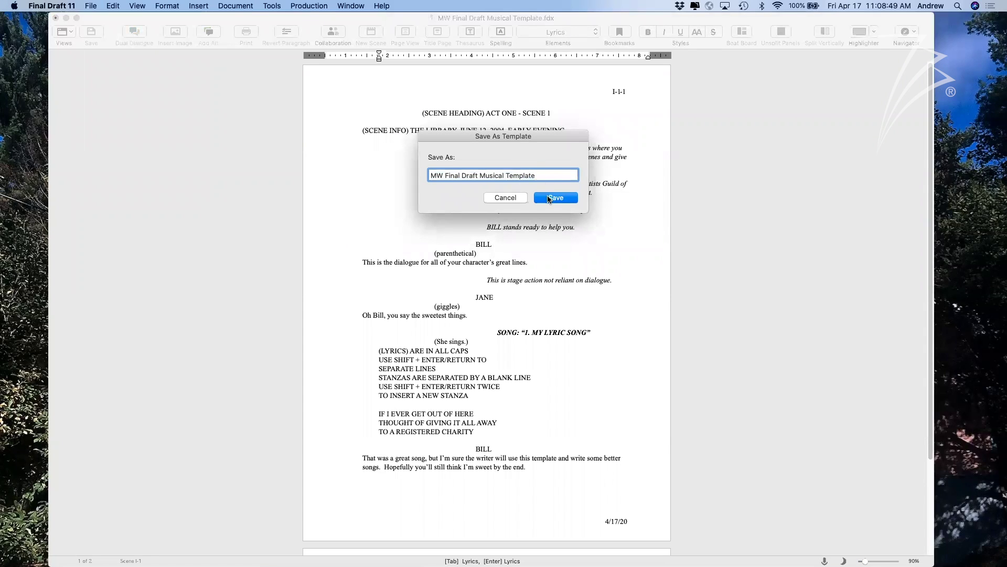
pyautogui.click(548, 198)
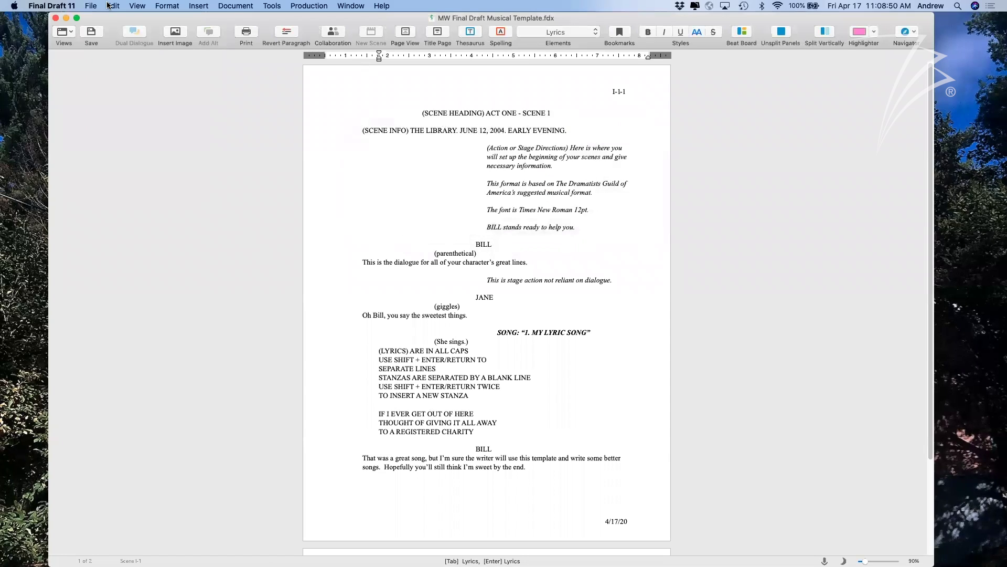
pyautogui.click(90, 6)
pyautogui.moveTo(107, 50)
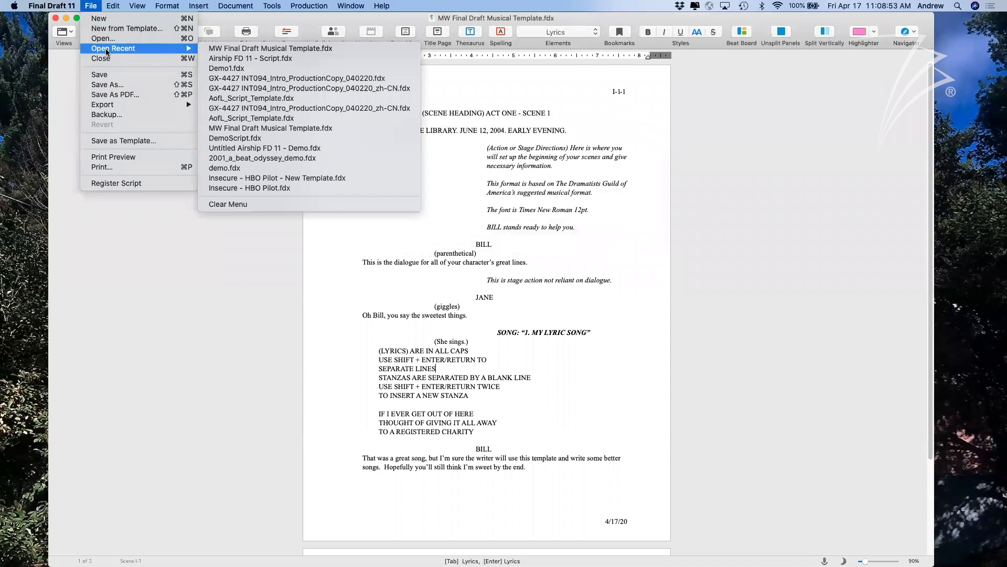
# Create a script from MW Final Draft Musical Template in My Templates and close the blank screenplay.
pyautogui.click(101, 18)
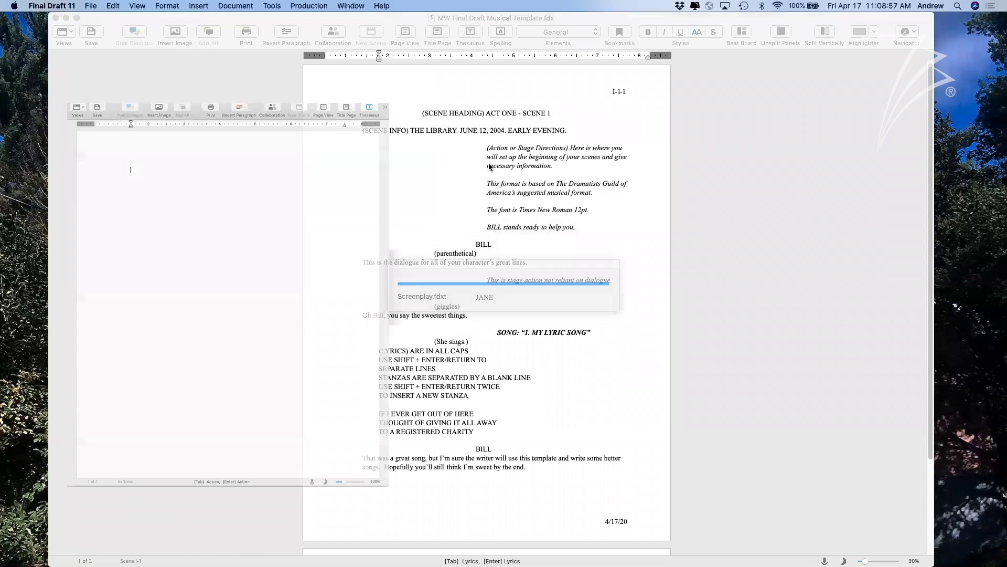
pyautogui.moveTo(331, 38); pyautogui.dragTo(420, 41)
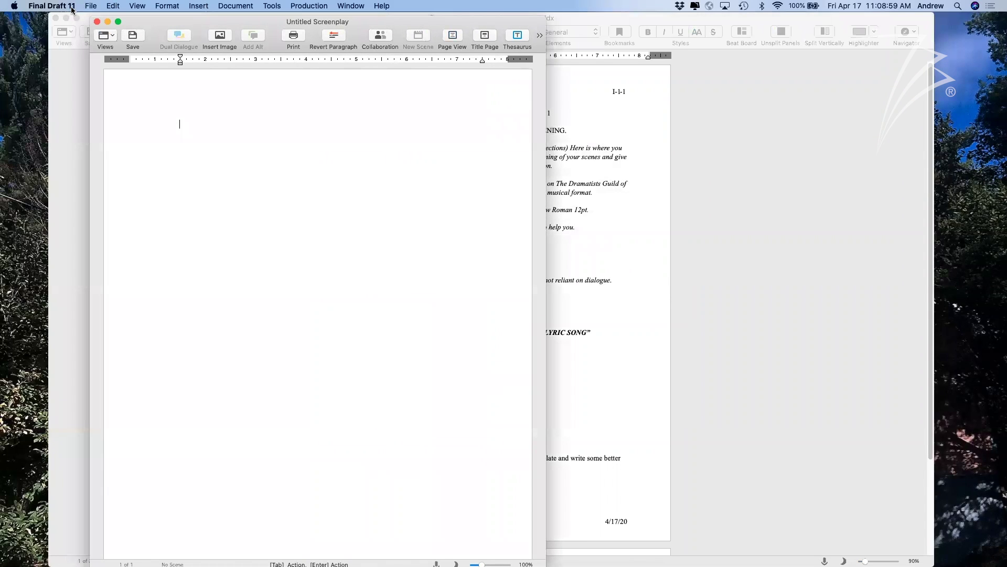
pyautogui.moveTo(149, 24); pyautogui.dragTo(160, 20)
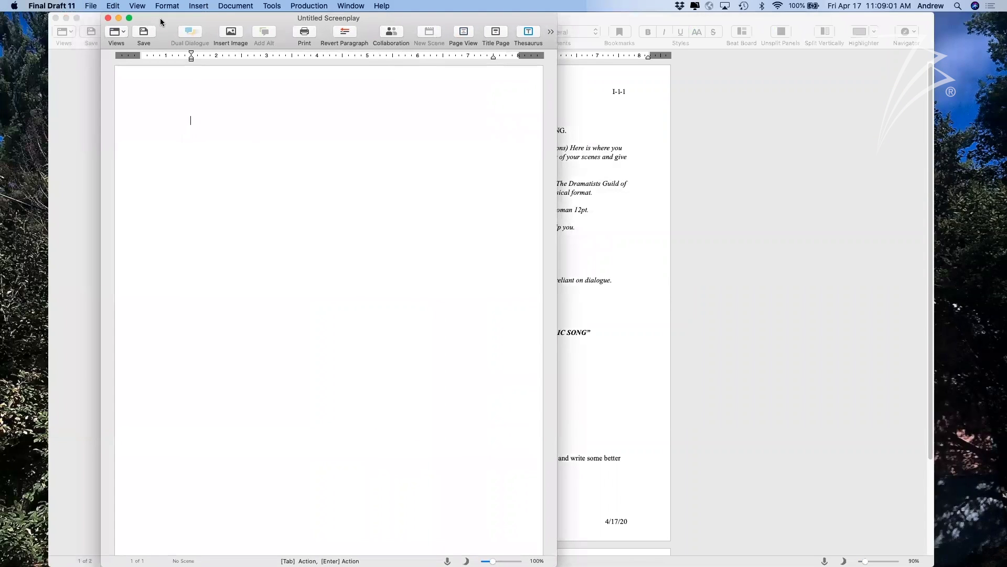
pyautogui.click(96, 5)
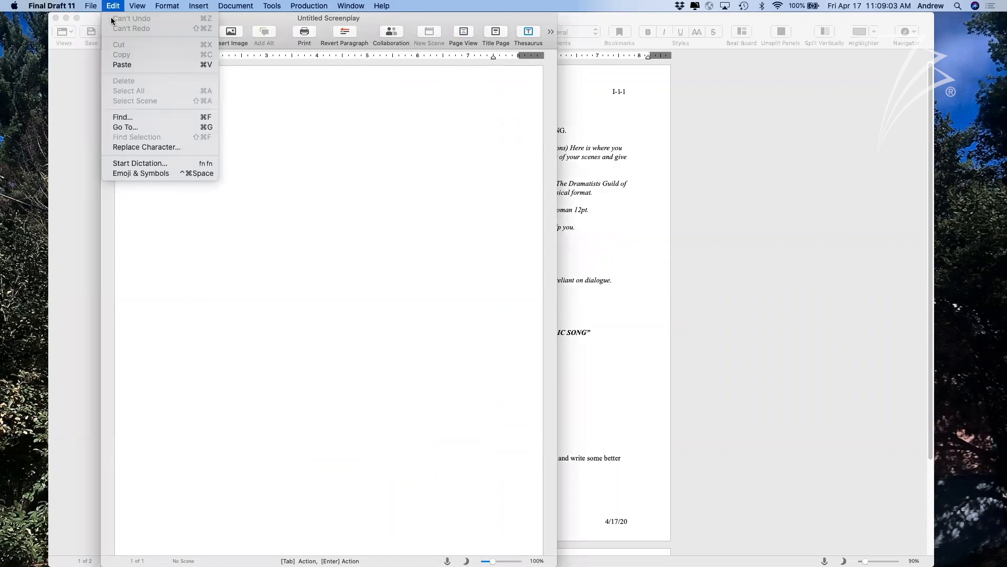
pyautogui.click(105, 29)
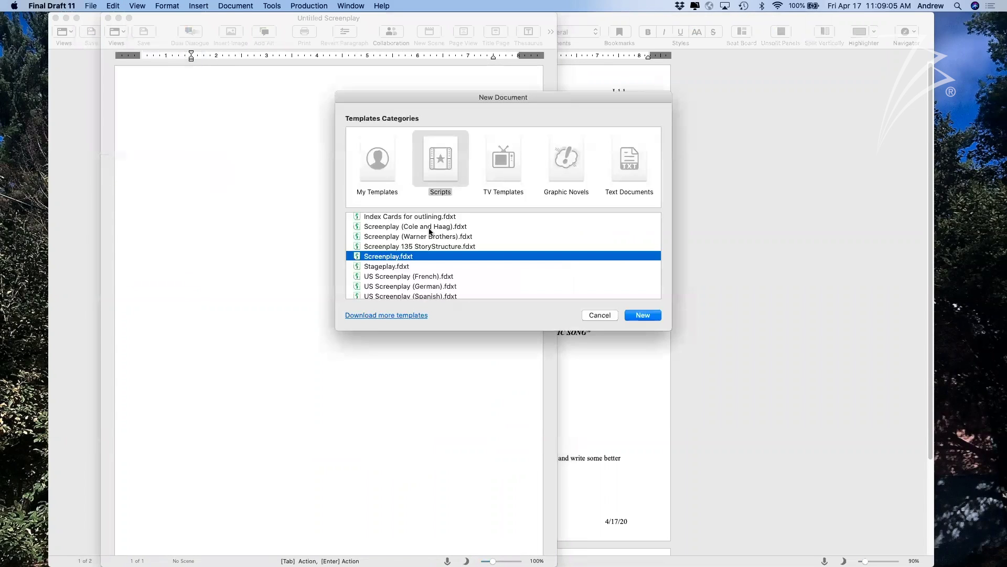
pyautogui.click(389, 170)
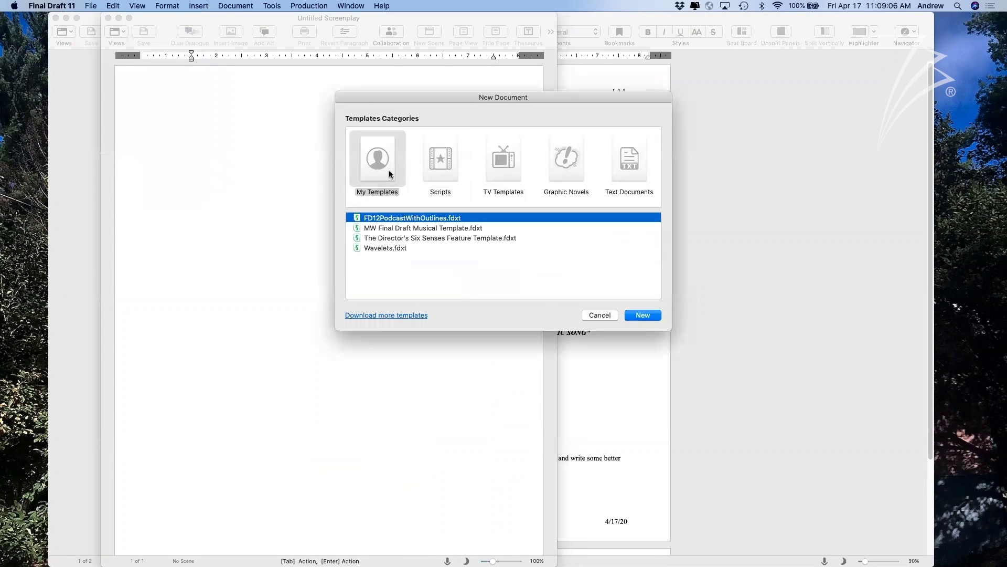
pyautogui.click(401, 229)
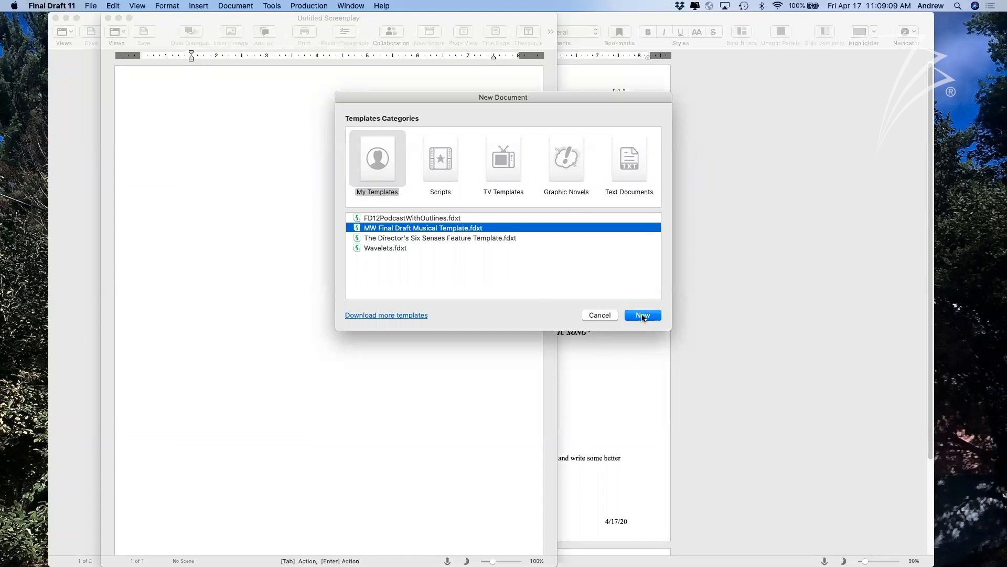
pyautogui.click(643, 315)
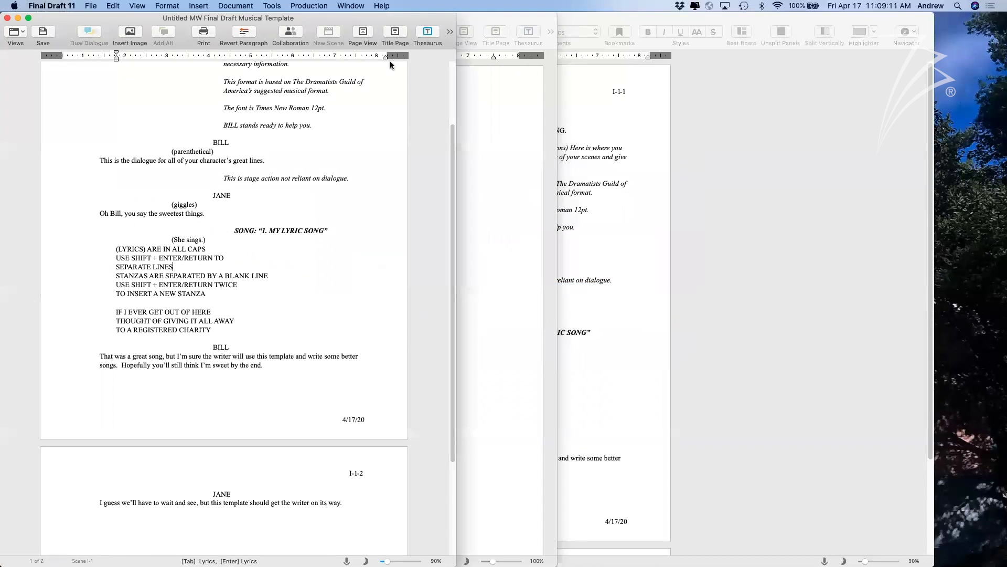
pyautogui.moveTo(347, 17); pyautogui.dragTo(629, 15)
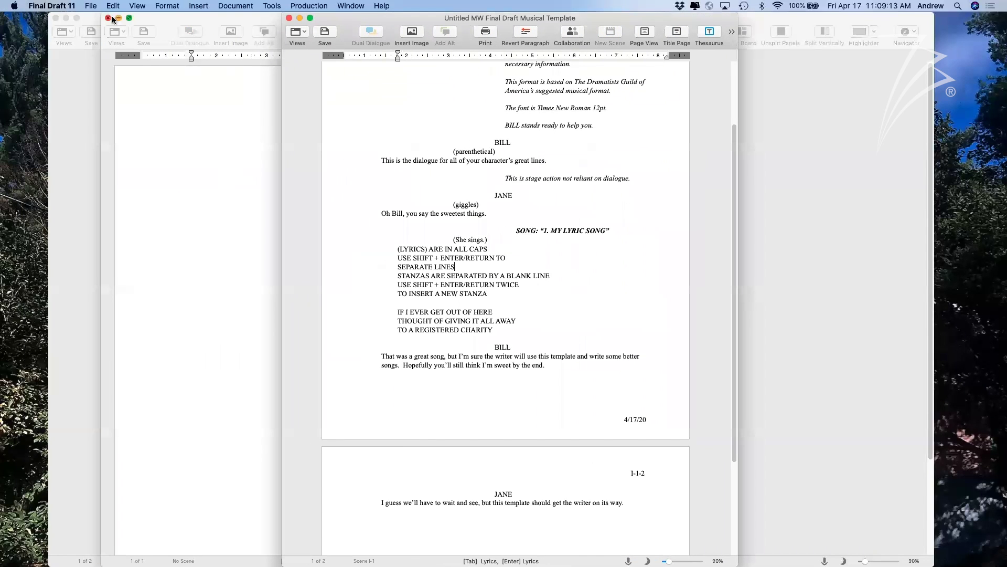
pyautogui.click(108, 17)
pyautogui.moveTo(341, 18); pyautogui.dragTo(321, 18)
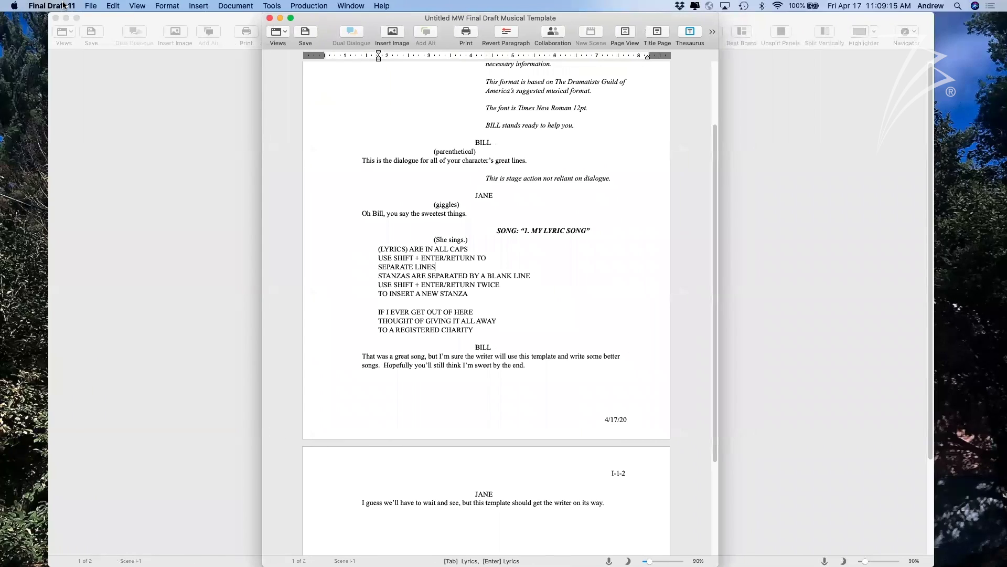
# Save the new script as newscript.fdx.
pyautogui.click(91, 6)
pyautogui.click(105, 83)
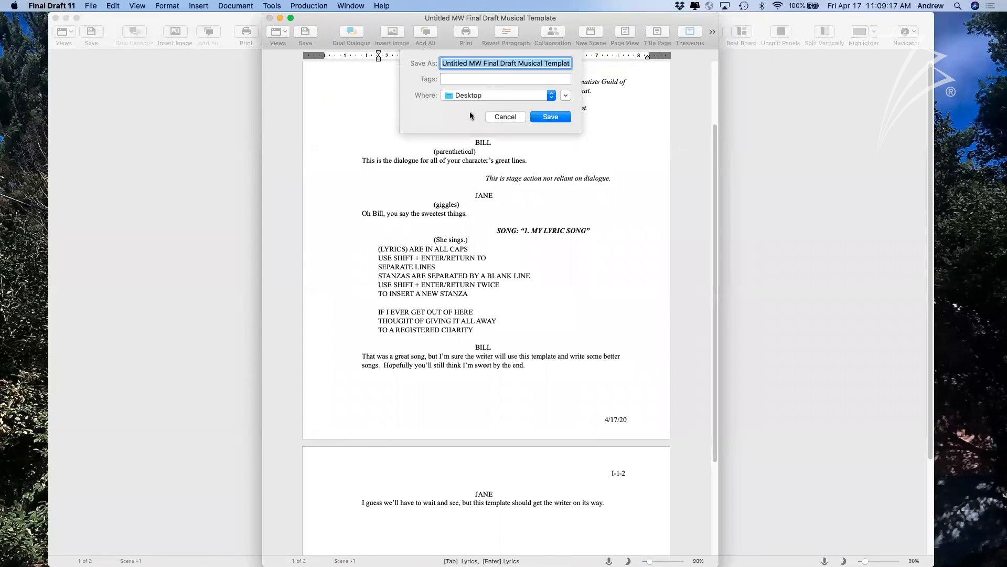
pyautogui.write('new.fdx')
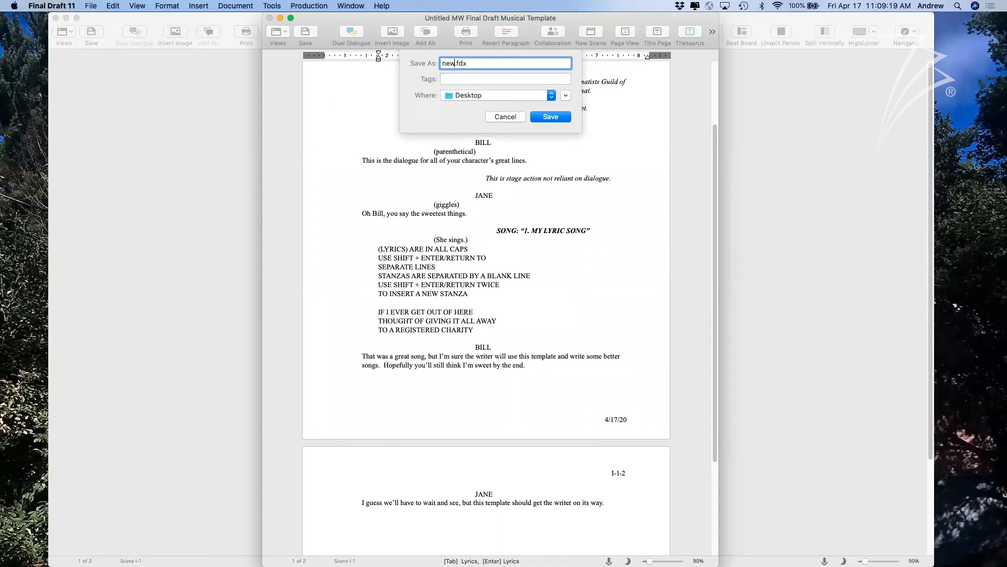
pyautogui.write('script')
pyautogui.press('Return')
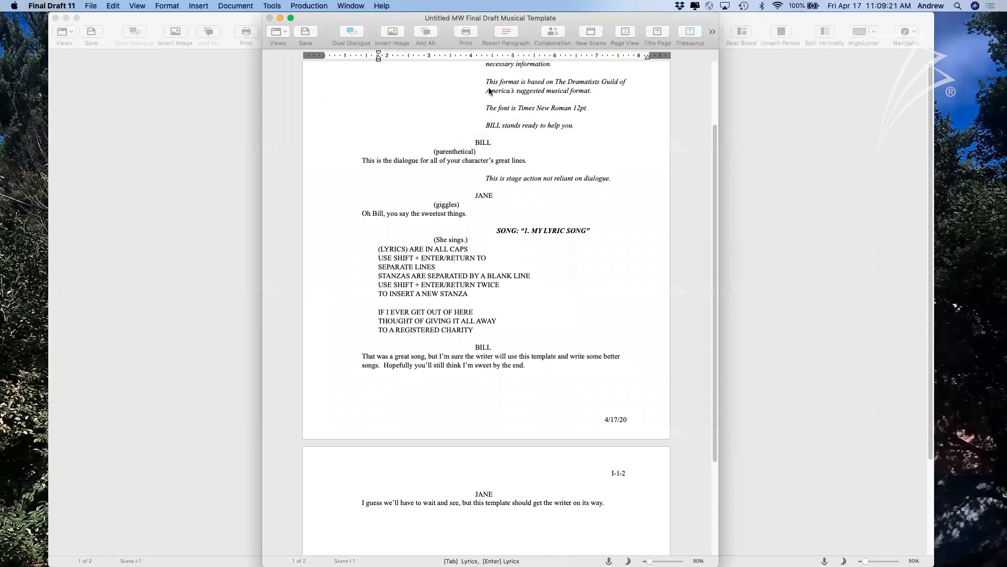
pyautogui.scroll(3, 531, 220)
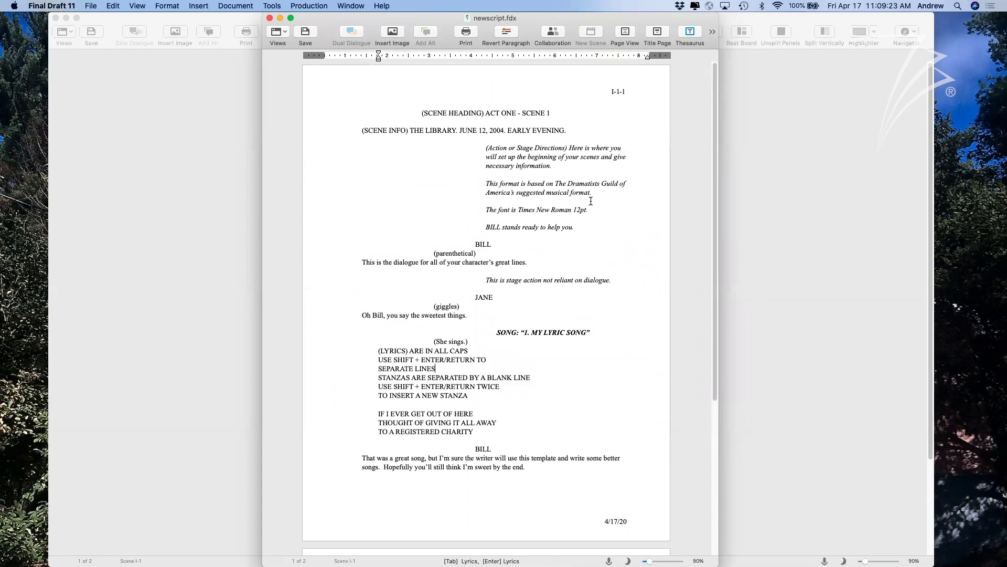
# Close the original musical template window with Cmd+W, leaving newscript.fdx open.
pyautogui.moveTo(542, 466); pyautogui.dragTo(474, 340)
pyautogui.click(474, 340)
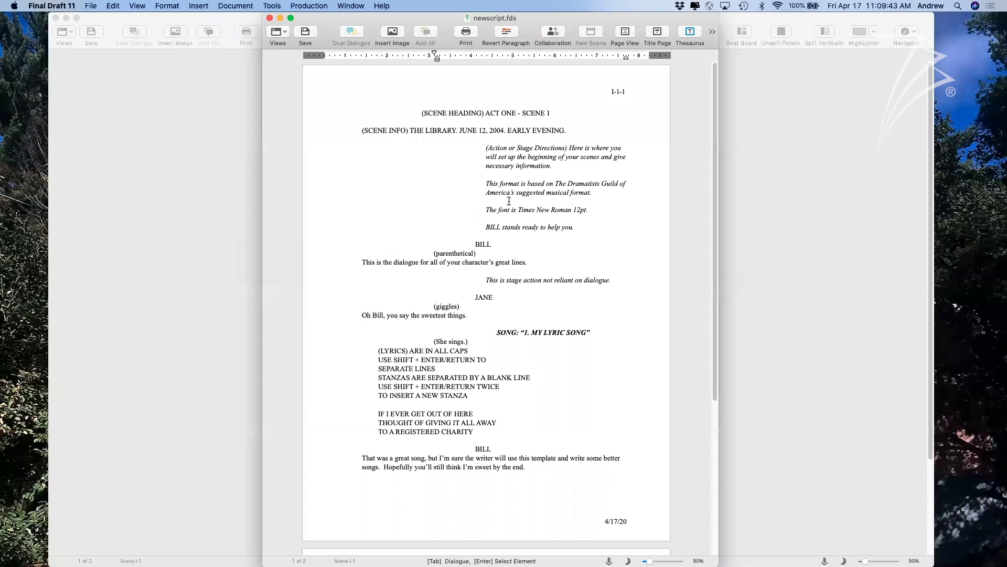
pyautogui.click(773, 186)
pyautogui.moveTo(586, 22); pyautogui.dragTo(565, 56)
pyautogui.press('super+w')
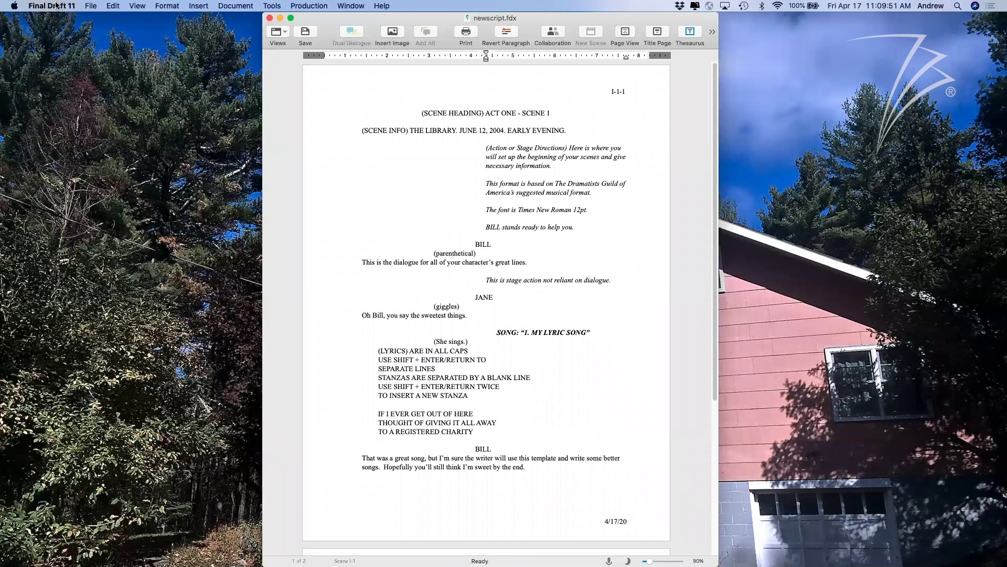
# Open the New from Template chooser and cancel it.
pyautogui.click(91, 6)
pyautogui.click(103, 28)
pyautogui.click(600, 315)
pyautogui.click(382, 6)
# Open the Airship sample script from Help > Sample Scripts and hide the index-card panel.
pyautogui.moveTo(443, 99)
pyautogui.click(622, 108)
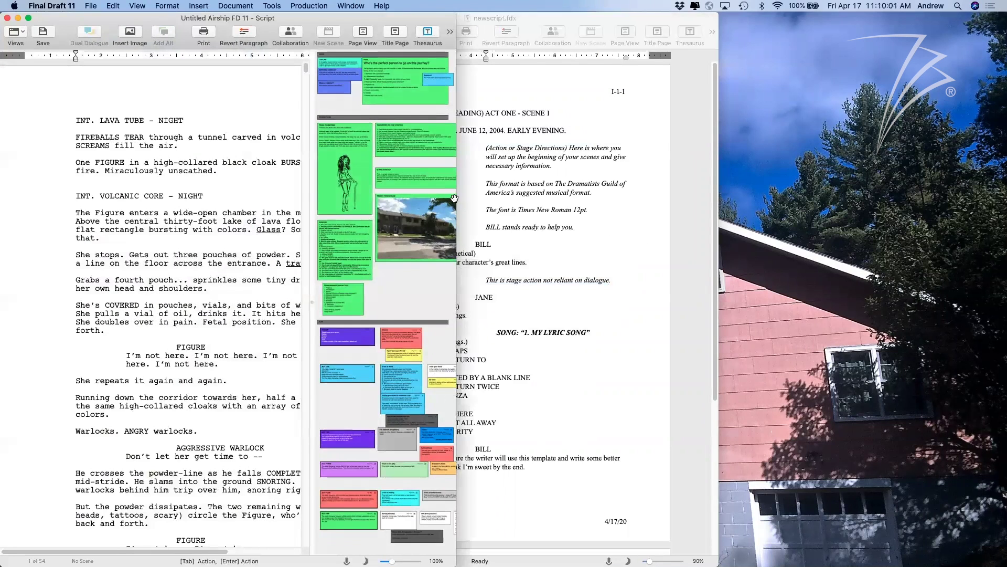
pyautogui.click(452, 271)
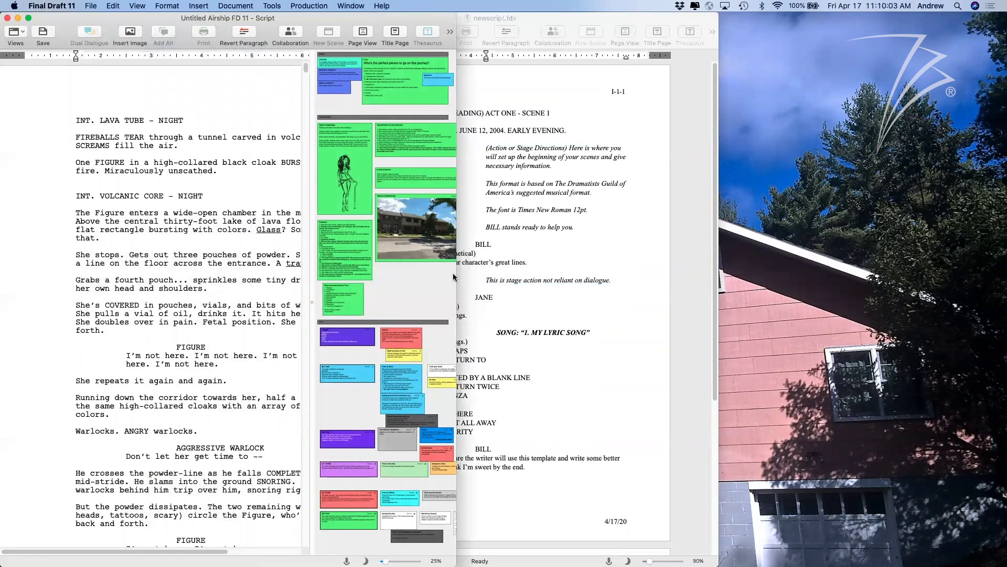
pyautogui.doubleClick(456, 286)
pyautogui.click(417, 88)
pyautogui.click(740, 32)
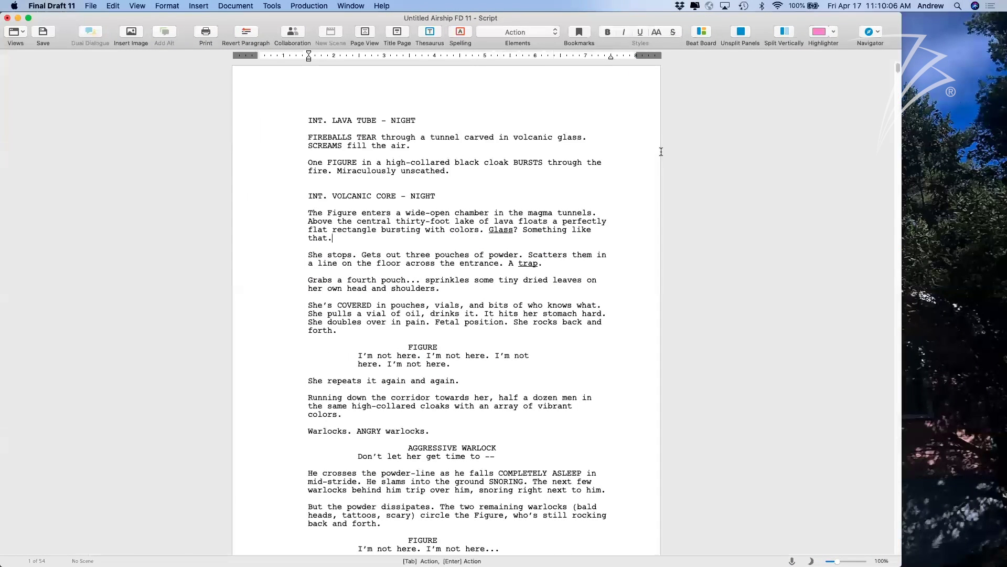
# Widen the window and zoom the script pages to 100%.
pyautogui.scroll(5, 646, 234)
pyautogui.scroll(-5, 645, 234)
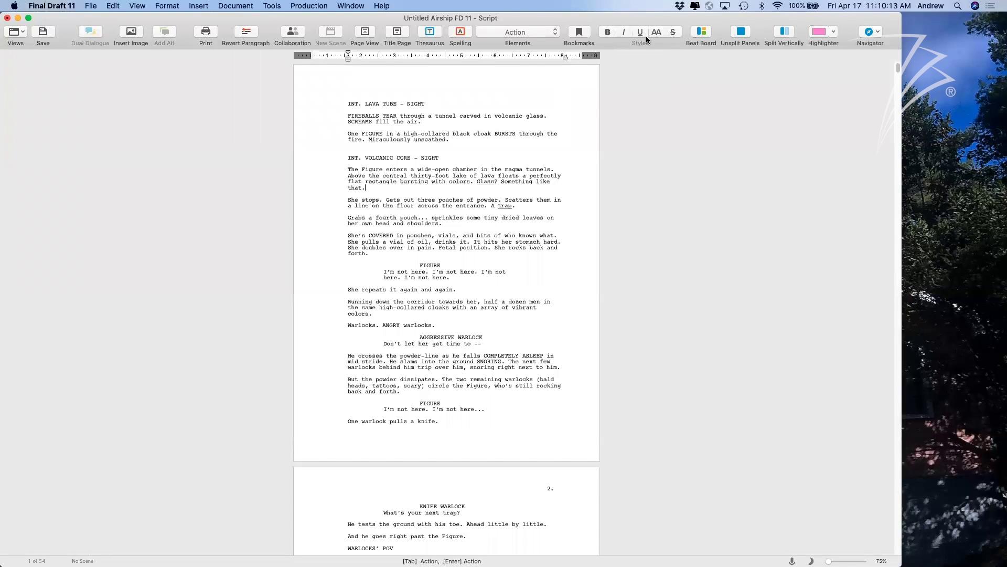
pyautogui.click(838, 561)
pyautogui.moveTo(902, 551)
pyautogui.mouseDown()
pyautogui.moveTo(966, 551)
pyautogui.moveTo(905, 561)
pyautogui.mouseUp()
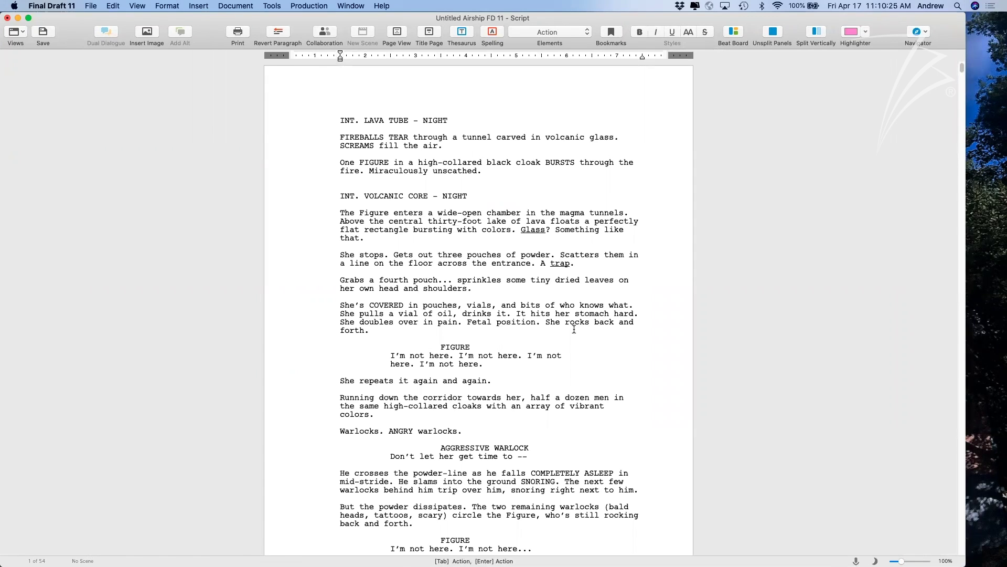
pyautogui.click(160, 5)
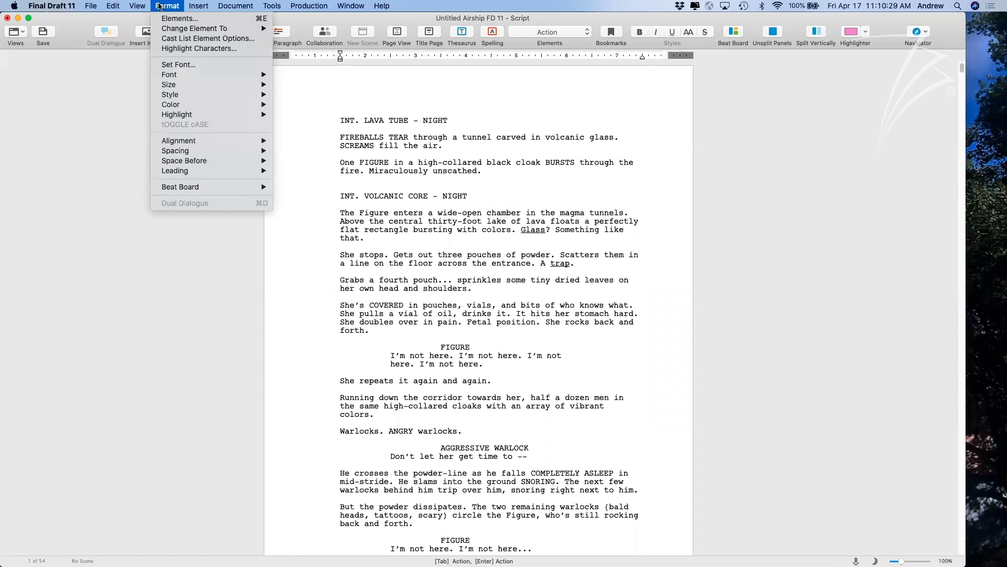
# Open the Elements settings, review them, and close without changes.
pyautogui.click(168, 18)
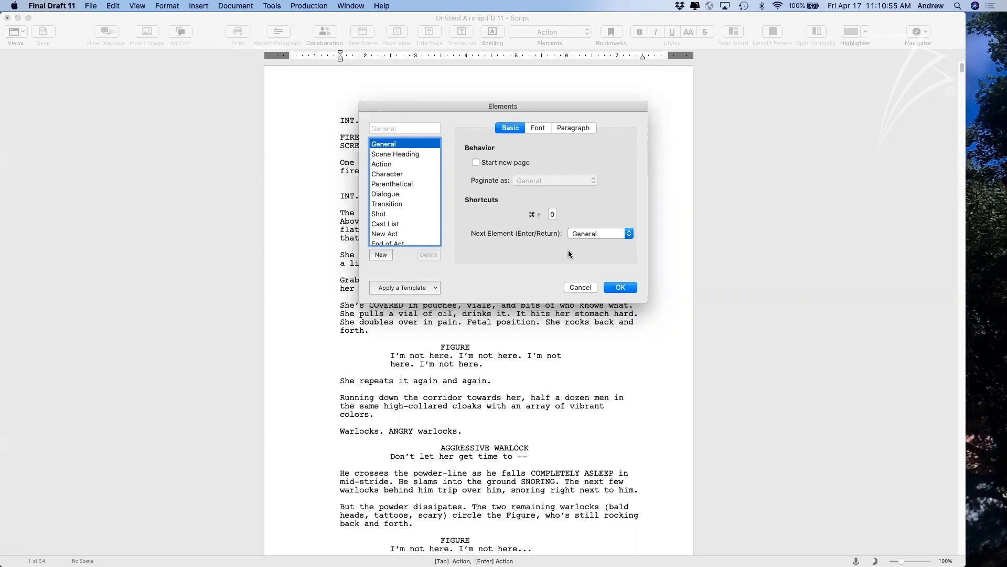
pyautogui.scroll(-1, 413, 203)
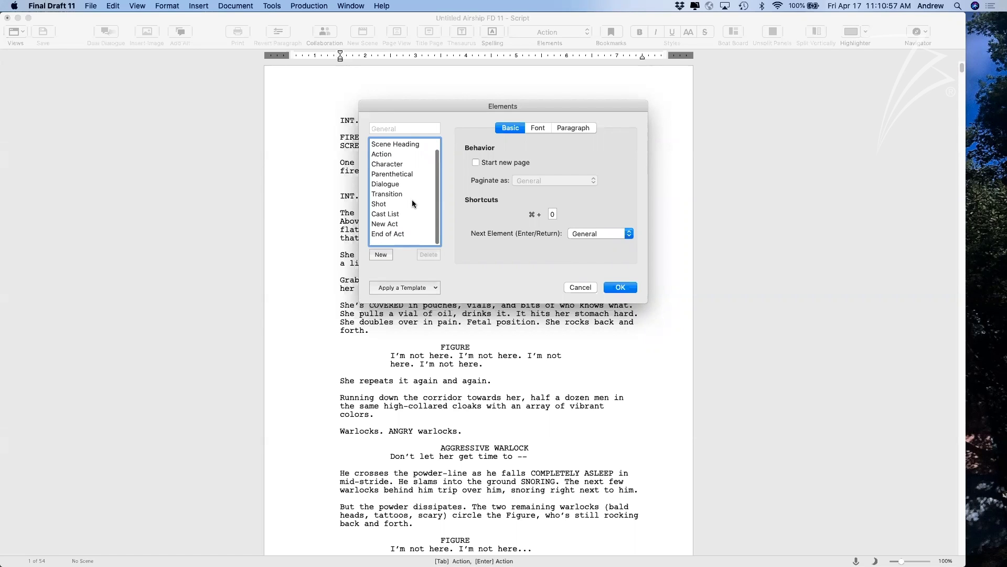
pyautogui.scroll(1, 413, 204)
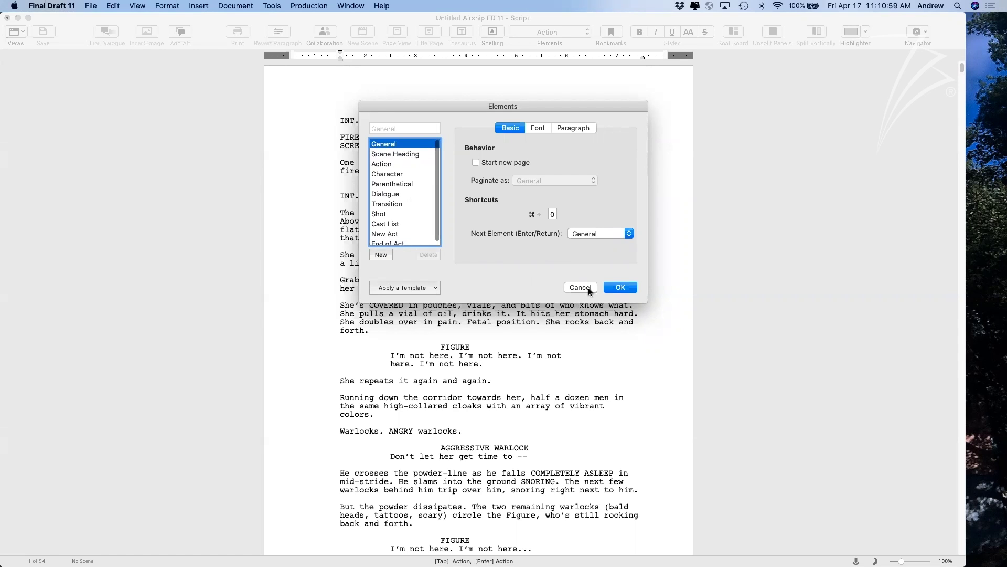
pyautogui.click(580, 288)
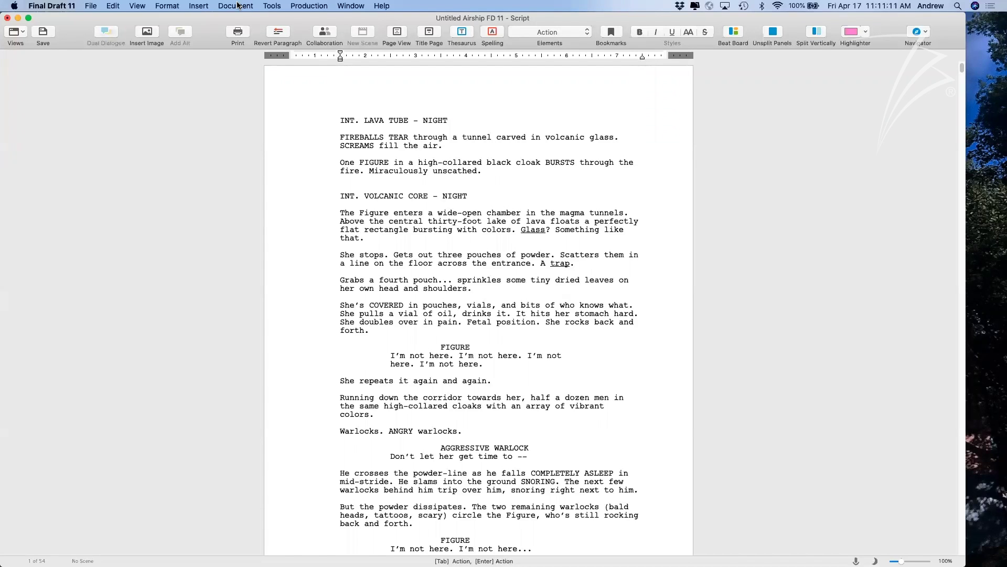
# Reopen Elements, browse Apply a Template > Other..., then cancel both dialogs.
pyautogui.click(166, 6)
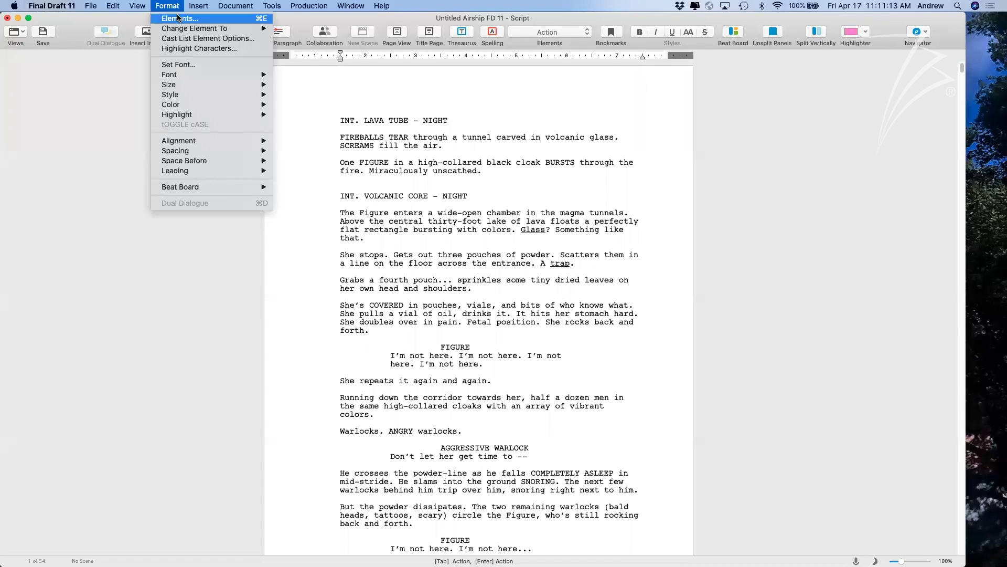
pyautogui.click(349, 231)
pyautogui.click(427, 287)
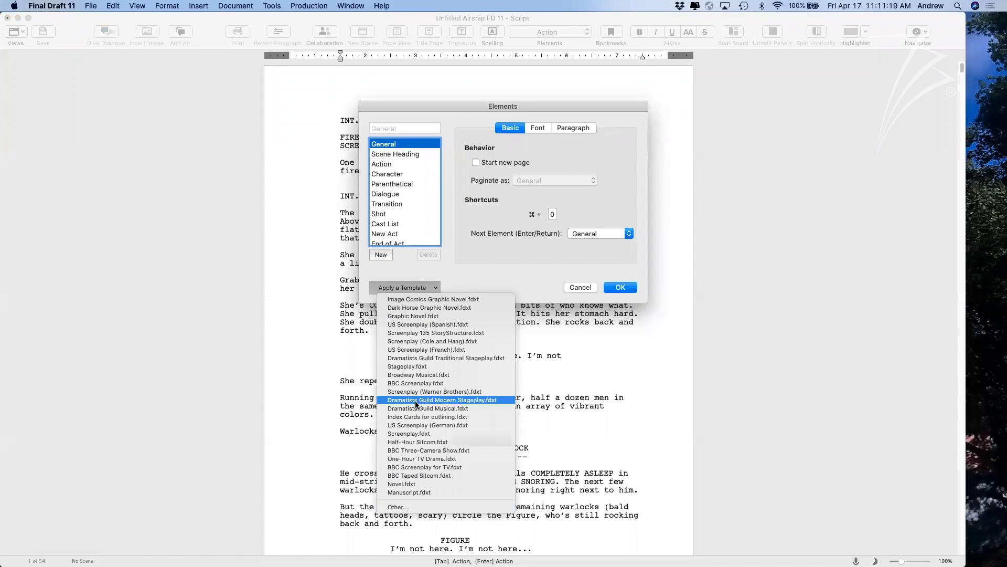
pyautogui.click(462, 506)
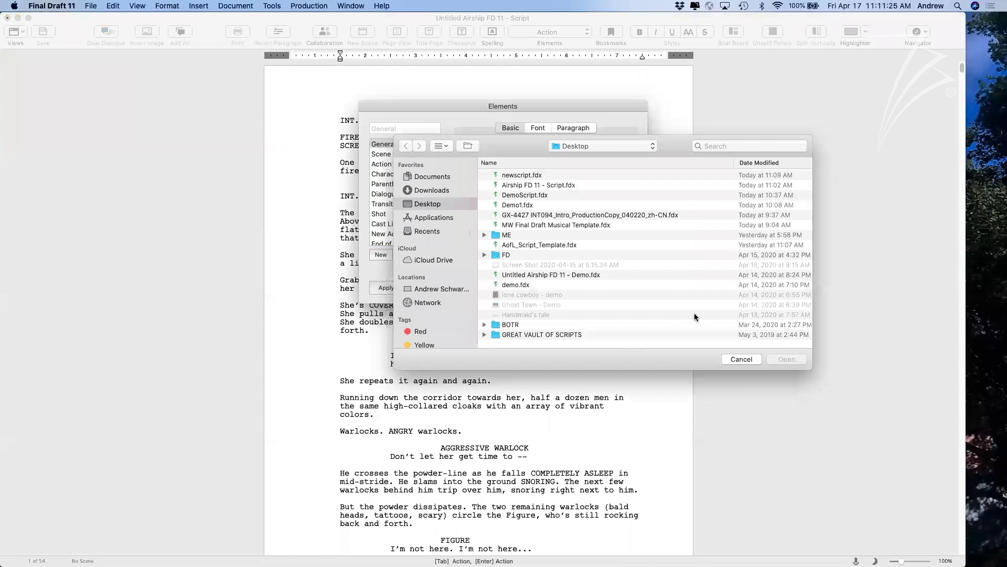
pyautogui.click(742, 359)
pyautogui.click(579, 286)
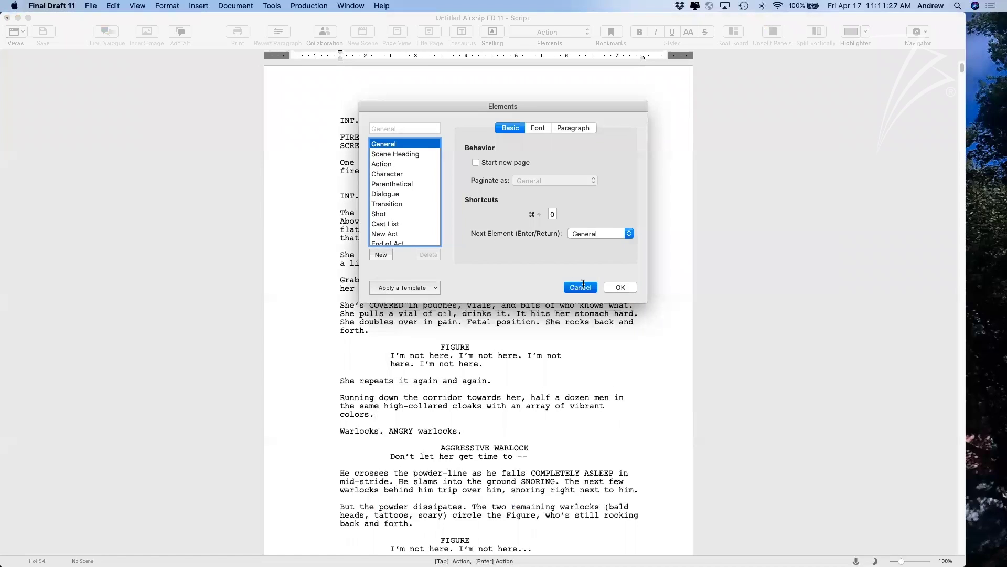
# Reopen the recent MW Final Draft Musical Template.fdx and enlarge its window.
pyautogui.doubleClick(104, 18)
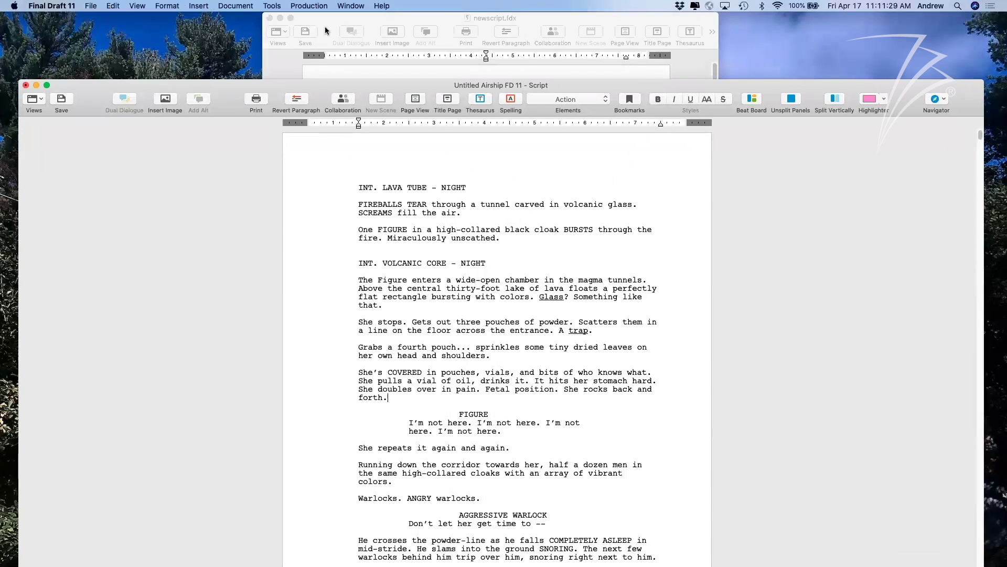
pyautogui.moveTo(373, 23); pyautogui.dragTo(315, 23)
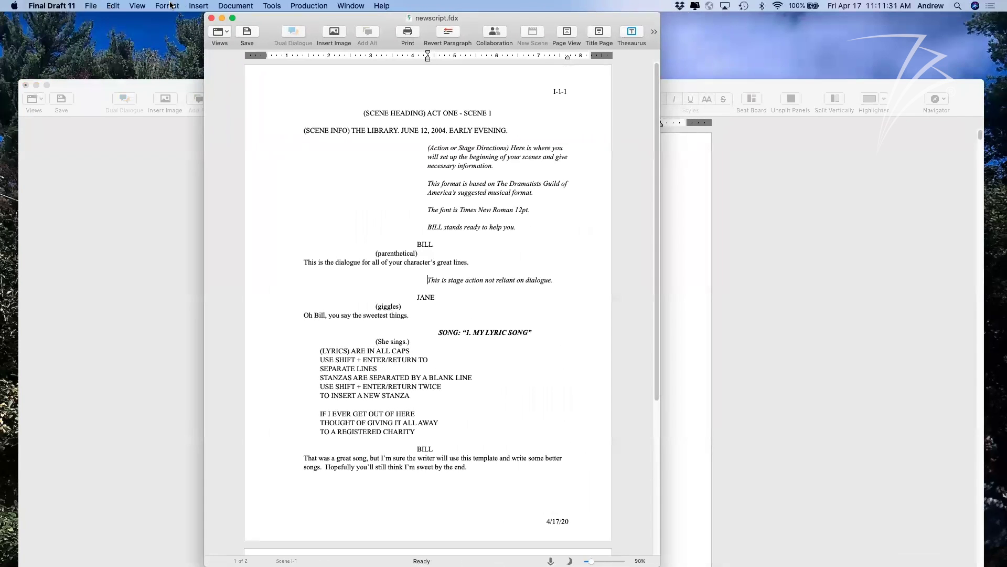
pyautogui.click(91, 6)
pyautogui.moveTo(113, 48)
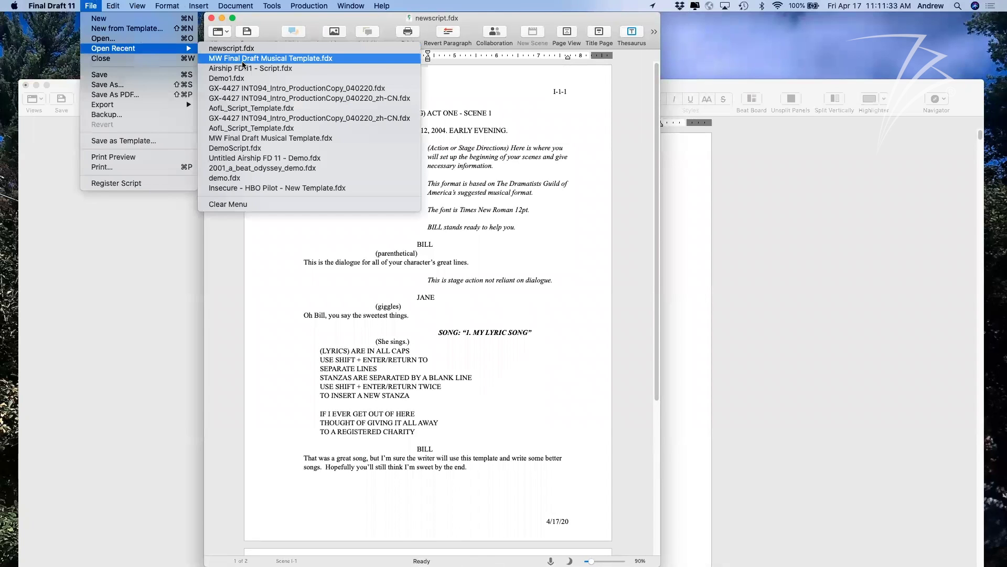
pyautogui.click(293, 58)
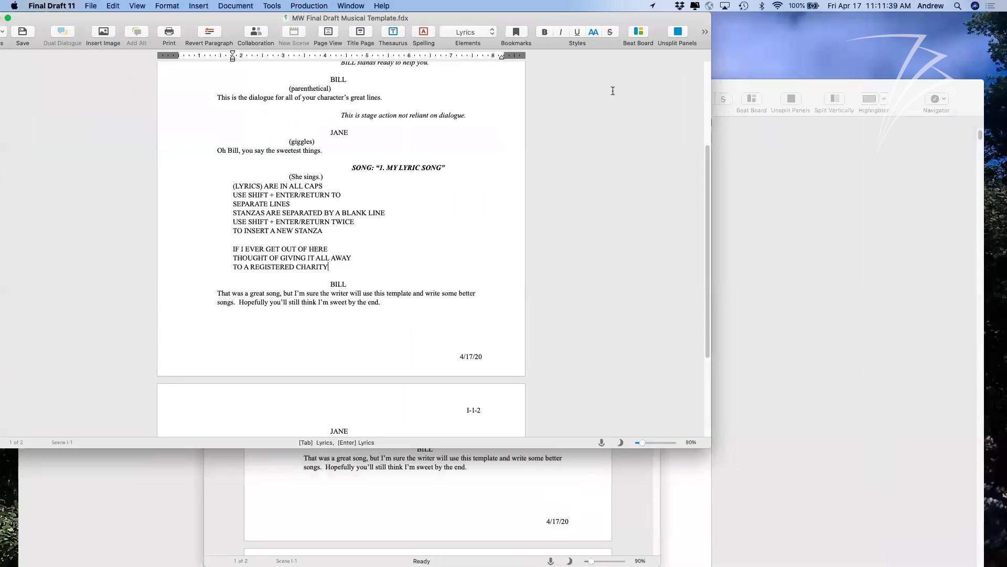
pyautogui.moveTo(722, 449); pyautogui.dragTo(882, 539)
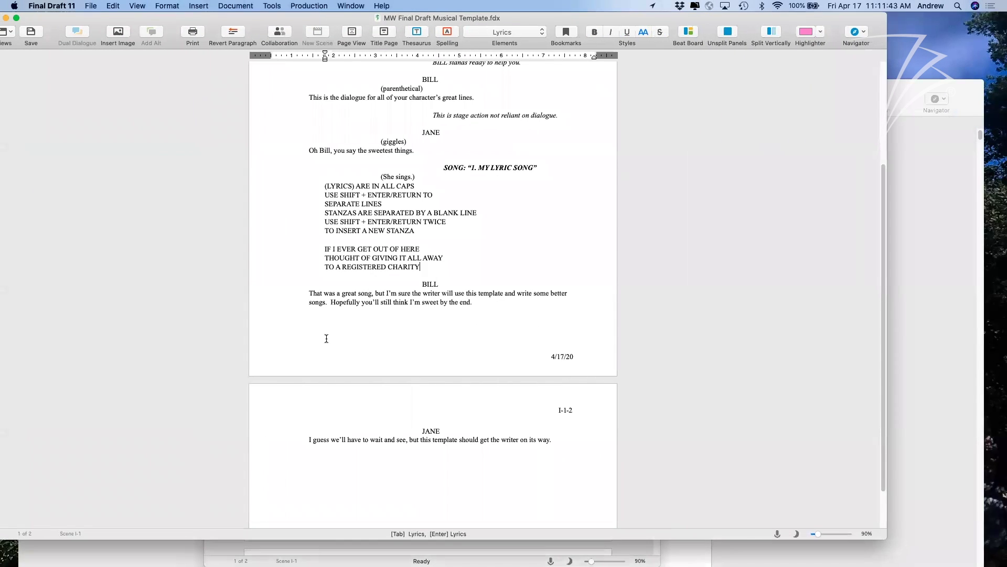
pyautogui.scroll(5, 327, 341)
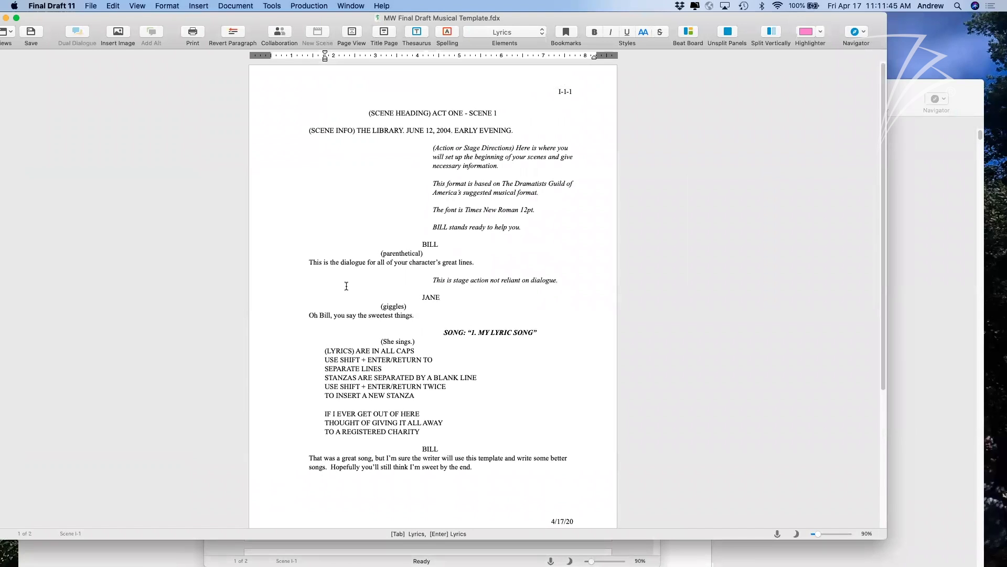
# Save it to the Desktop as MW Final Draft Musical Template.fdxt, then return to Airship.
pyautogui.click(92, 6)
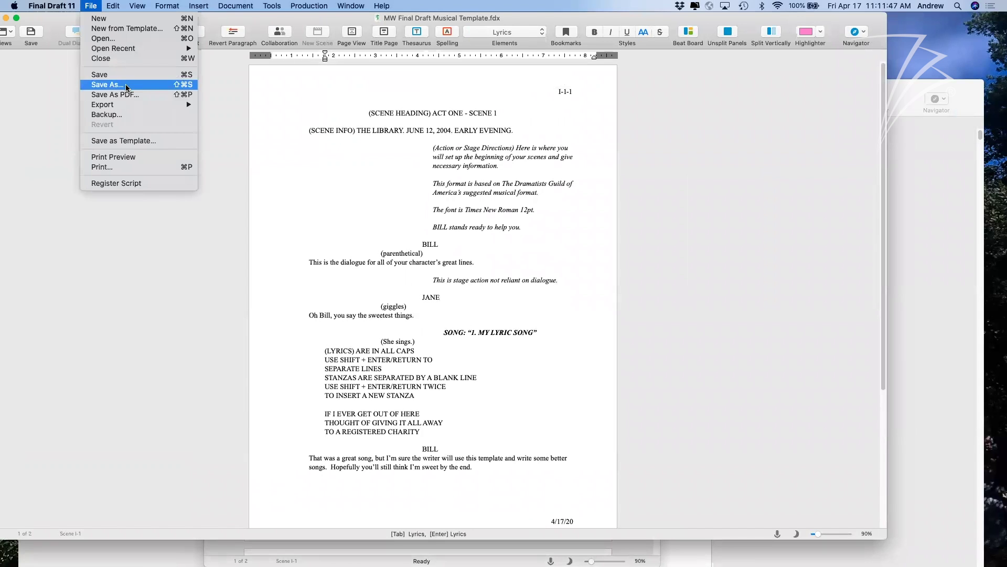
pyautogui.click(125, 141)
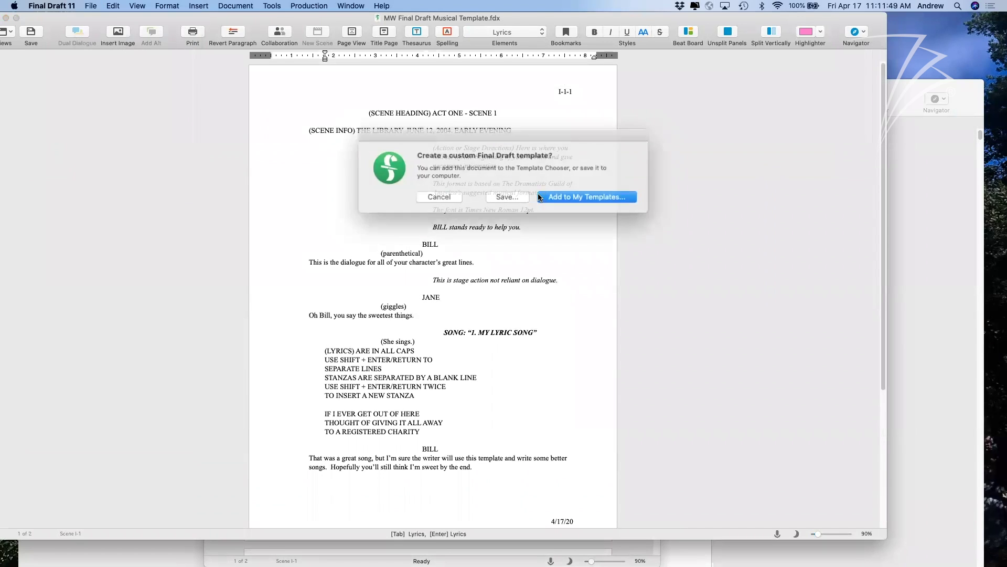
pyautogui.click(506, 195)
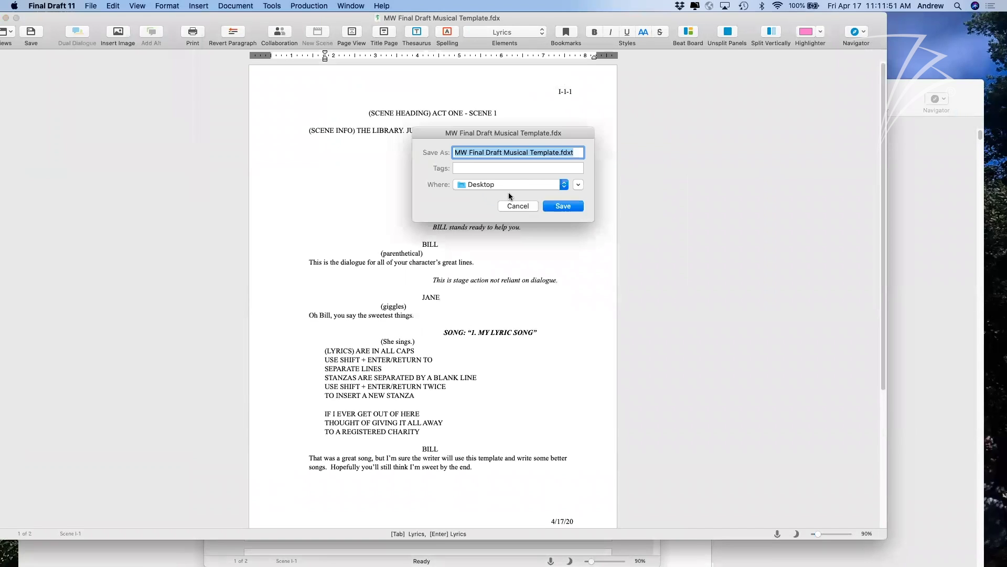
pyautogui.click(571, 204)
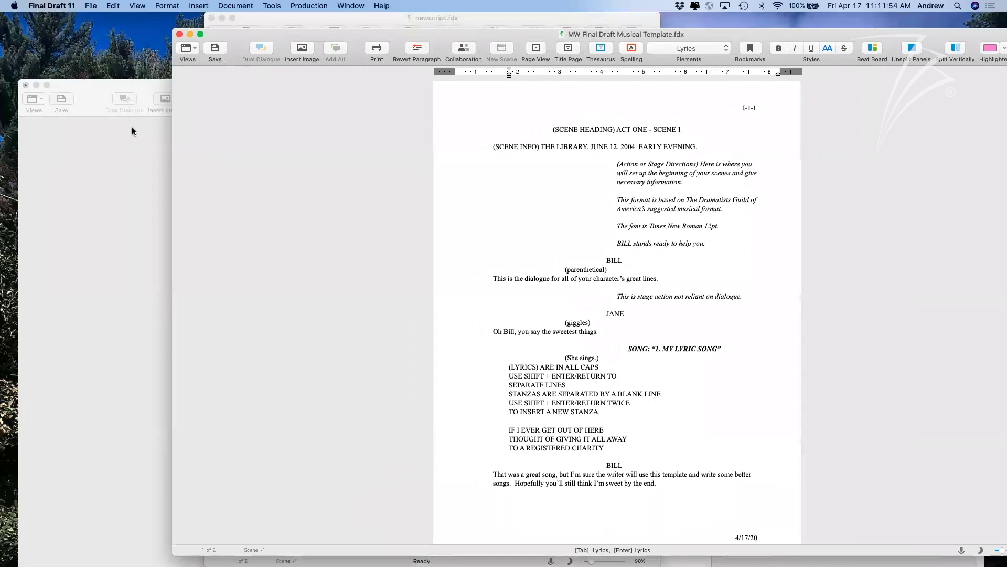
pyautogui.click(131, 131)
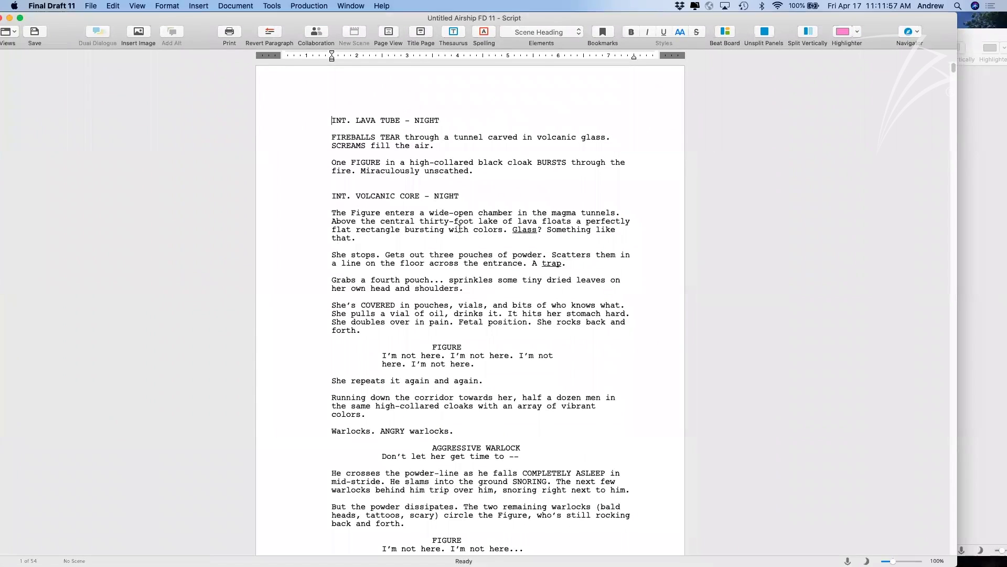
# Apply the MW Final Draft Musical Template.fdxt template to the Airship script via Format > Elements.
pyautogui.click(167, 6)
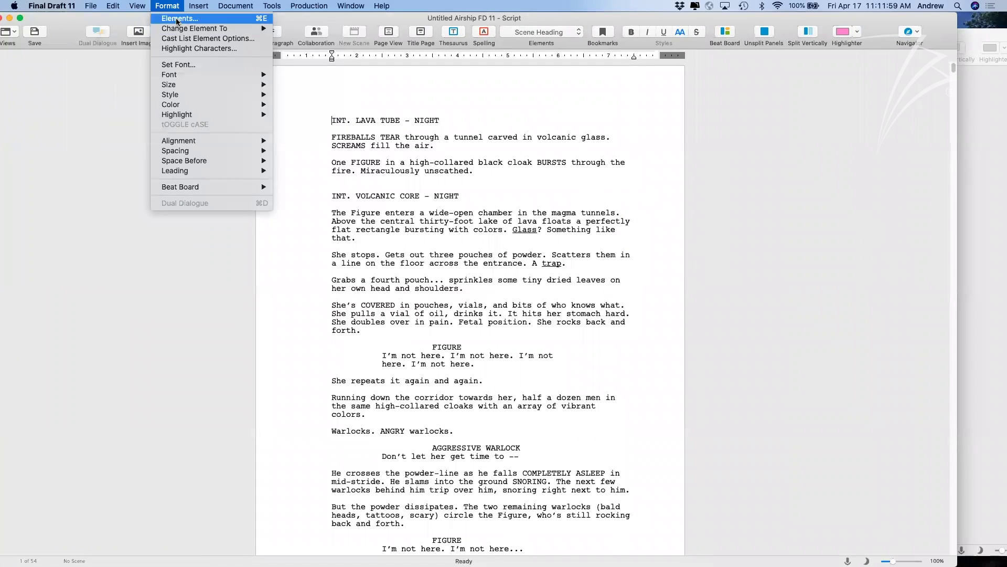
pyautogui.click(173, 17)
pyautogui.click(407, 287)
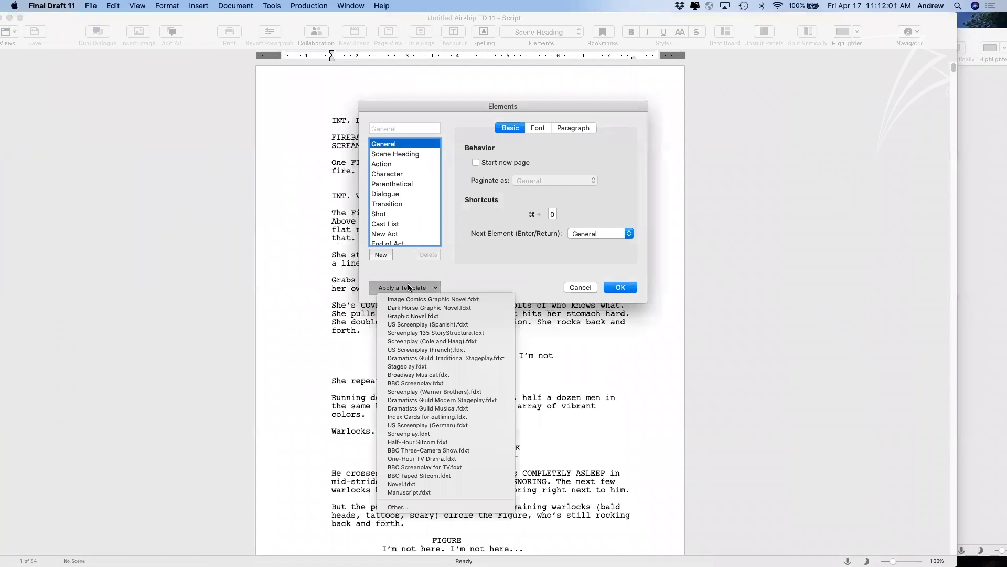
pyautogui.click(419, 506)
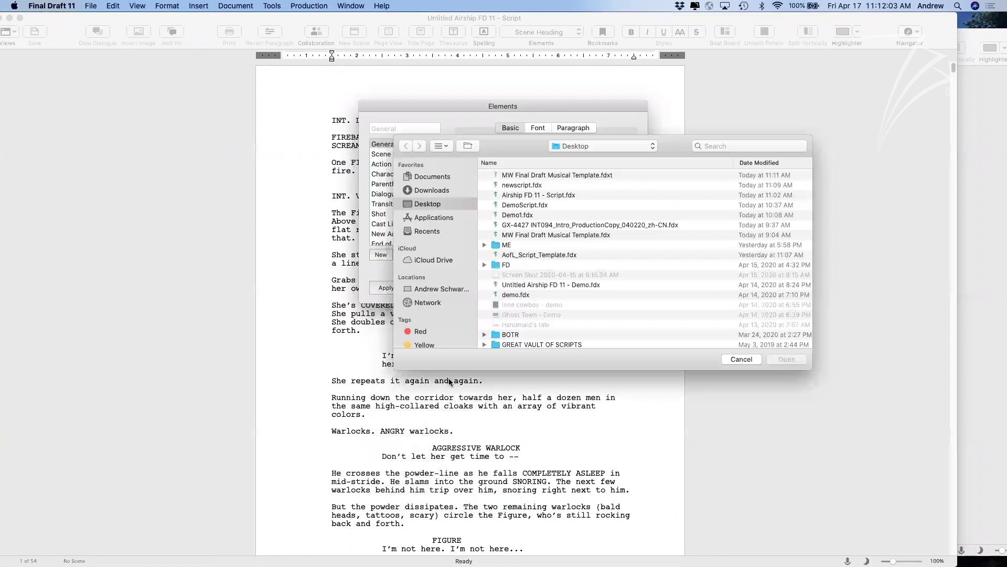
pyautogui.click(545, 175)
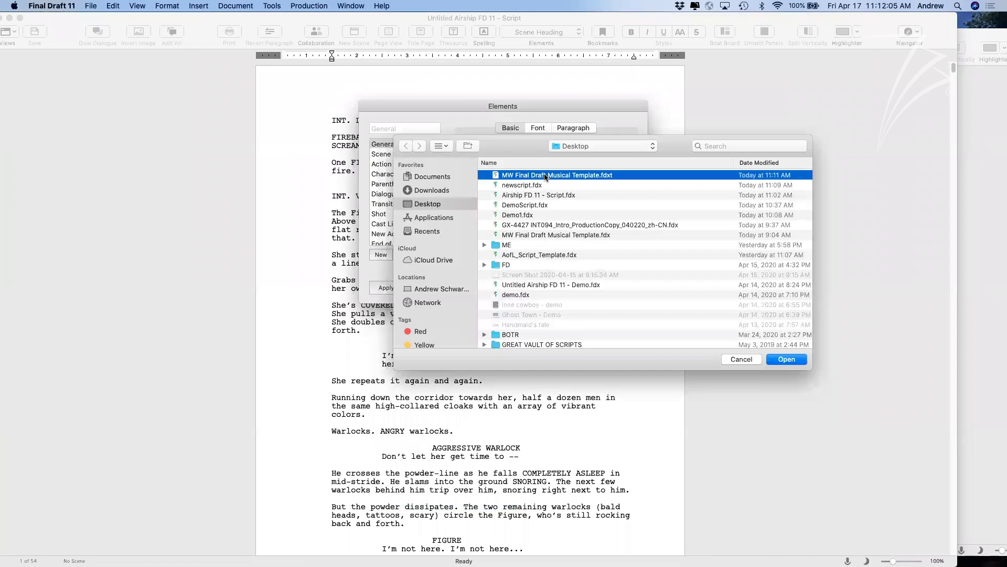
pyautogui.click(786, 359)
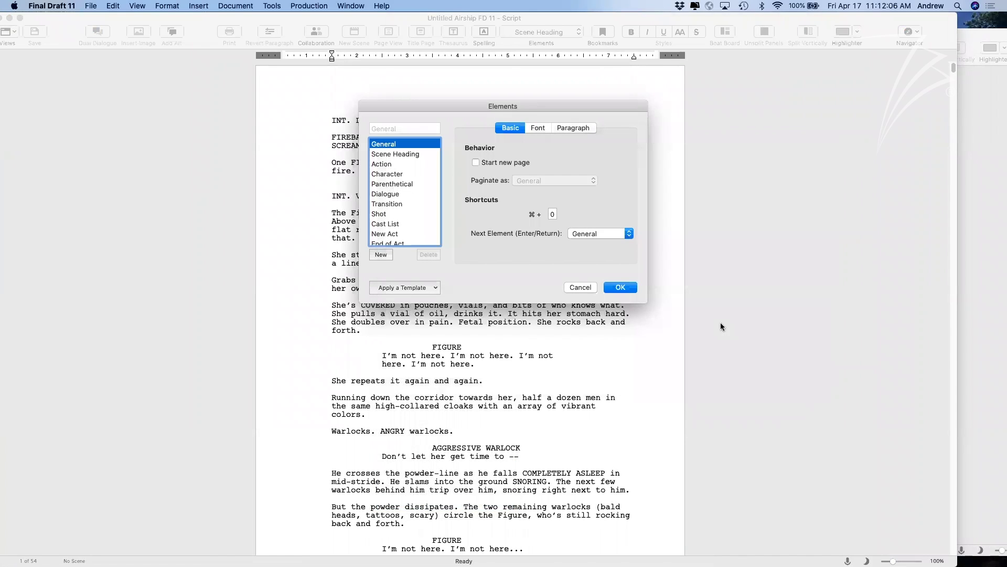
pyautogui.click(626, 290)
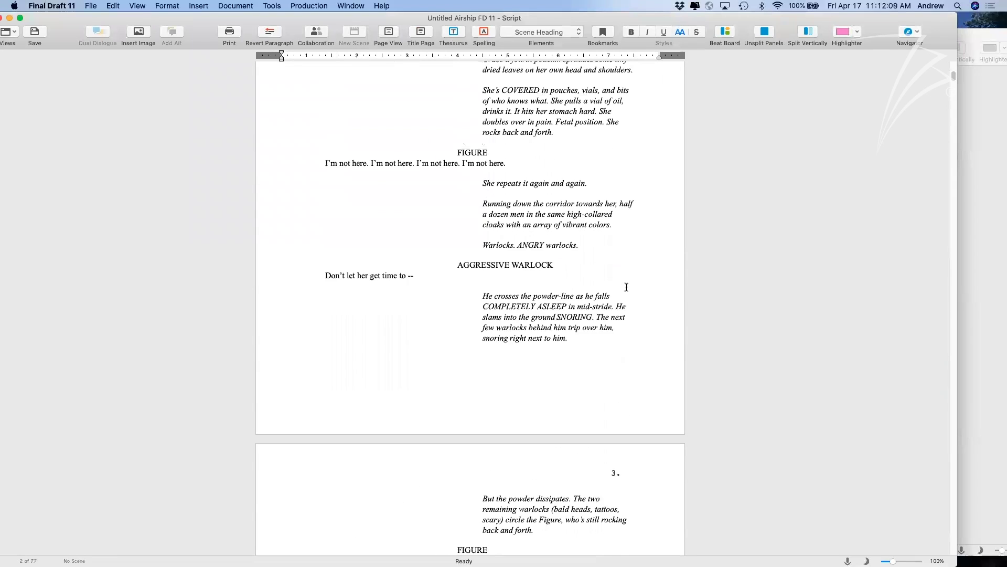
# Scroll through the reflowed 77-page script to review the new styling.
pyautogui.scroll(-15, 627, 288)
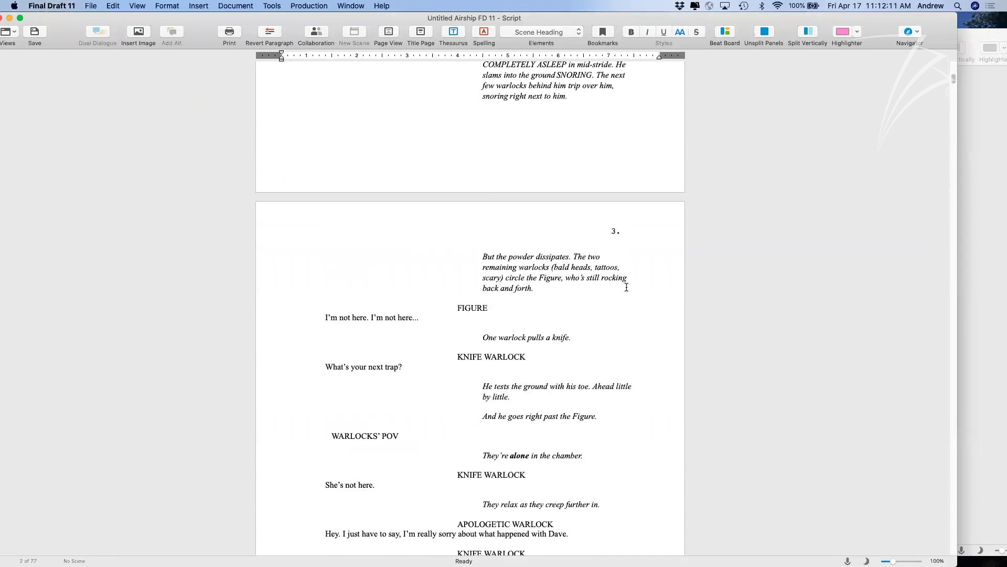
pyautogui.scroll(3, 627, 286)
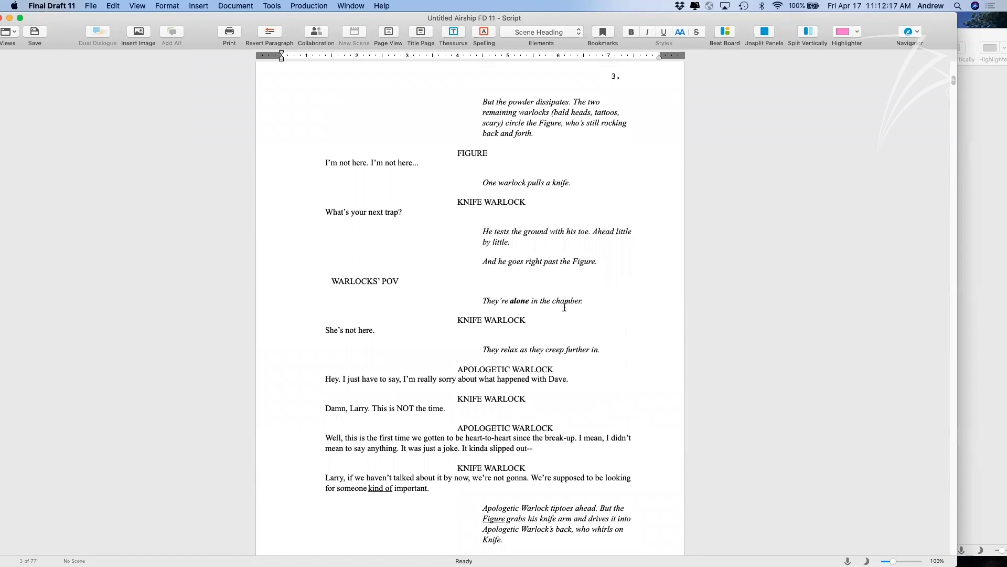
pyautogui.scroll(-15, 556, 312)
pyautogui.scroll(-7, 556, 312)
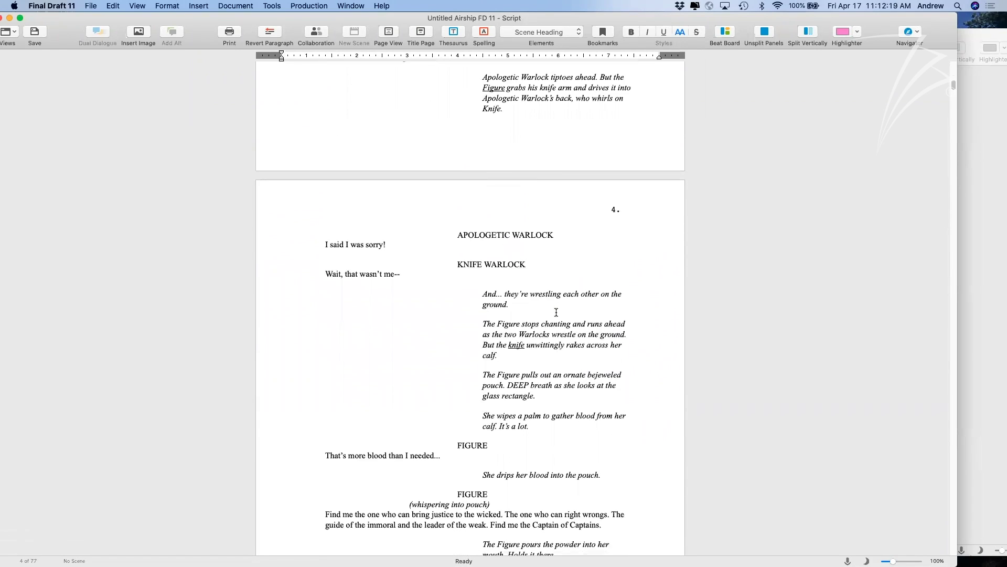
pyautogui.scroll(-8, 556, 313)
pyautogui.scroll(6, 556, 312)
pyautogui.scroll(-1, 556, 312)
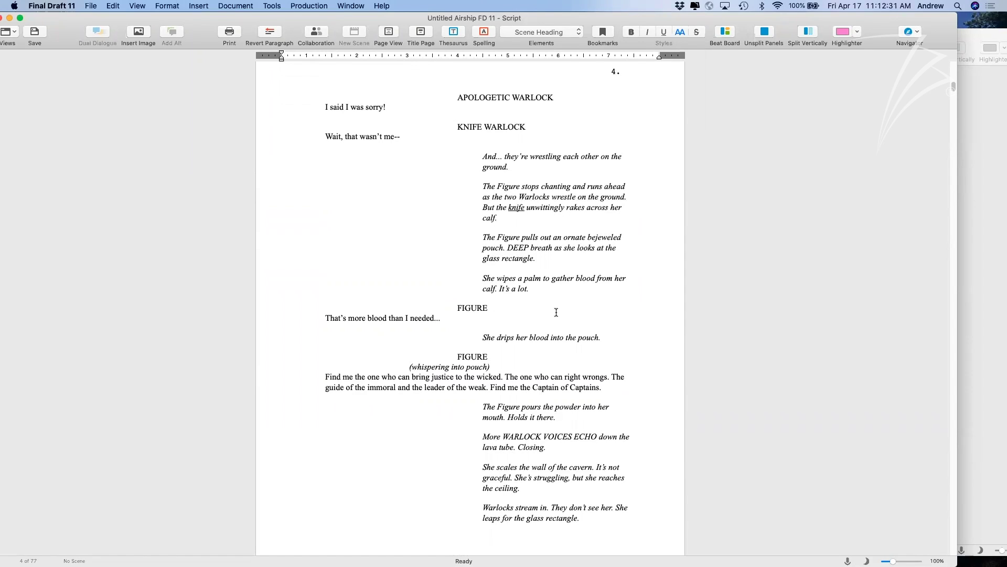
pyautogui.click(280, 6)
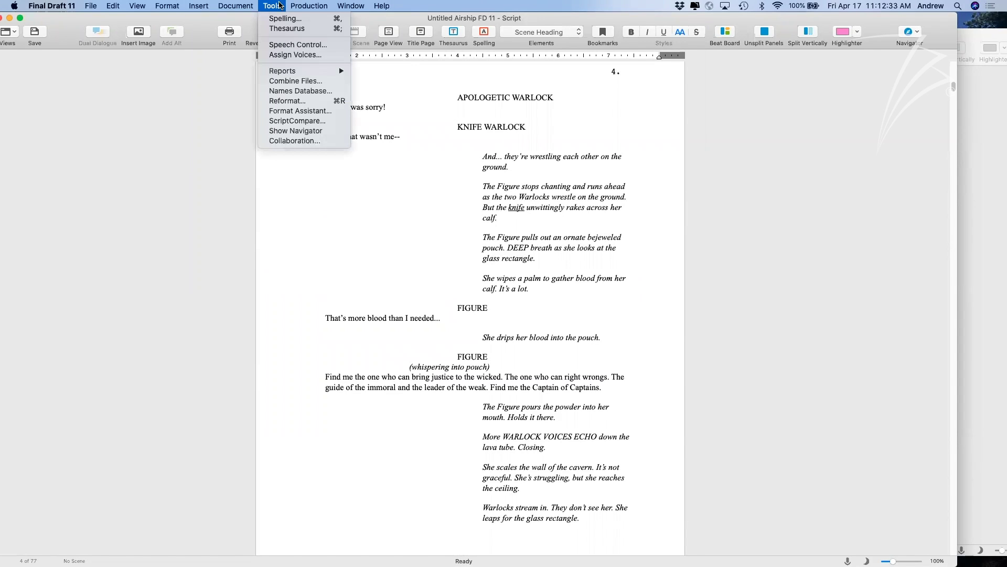
# Step through the FIREBALLS and 'One FIGURE' paragraphs with Reformat, keeping them as Action.
pyautogui.click(304, 101)
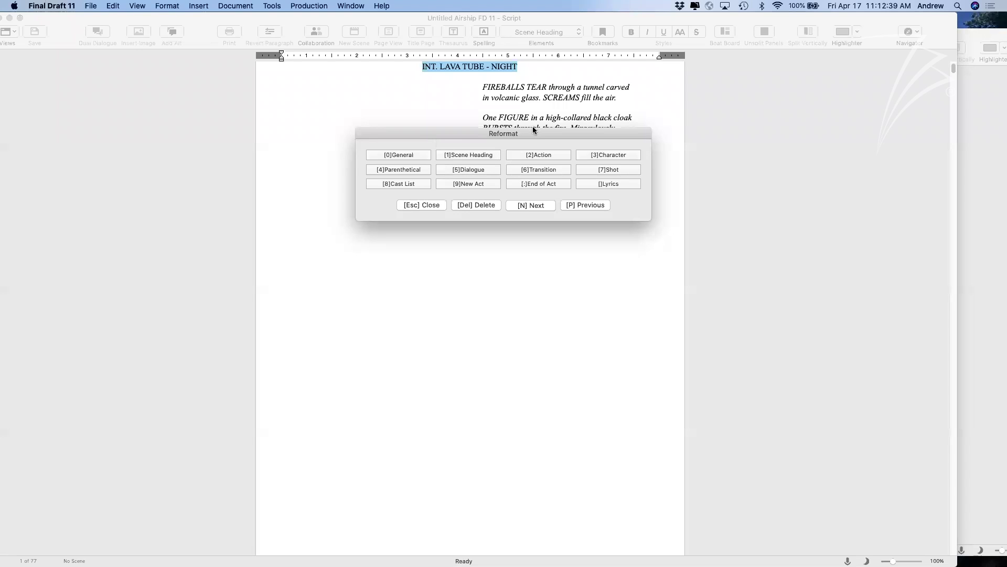
pyautogui.moveTo(534, 130); pyautogui.dragTo(476, 197)
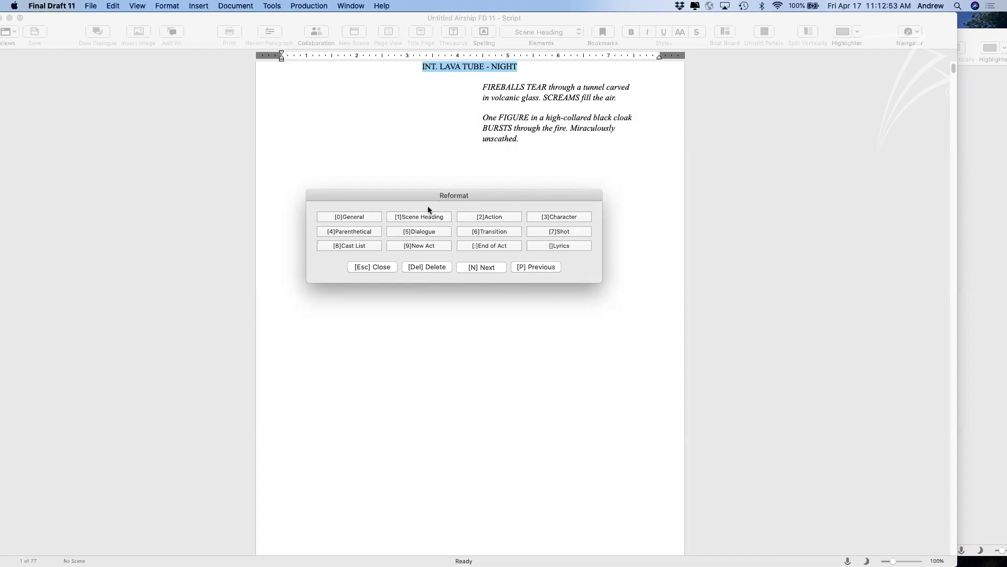
pyautogui.press('n')
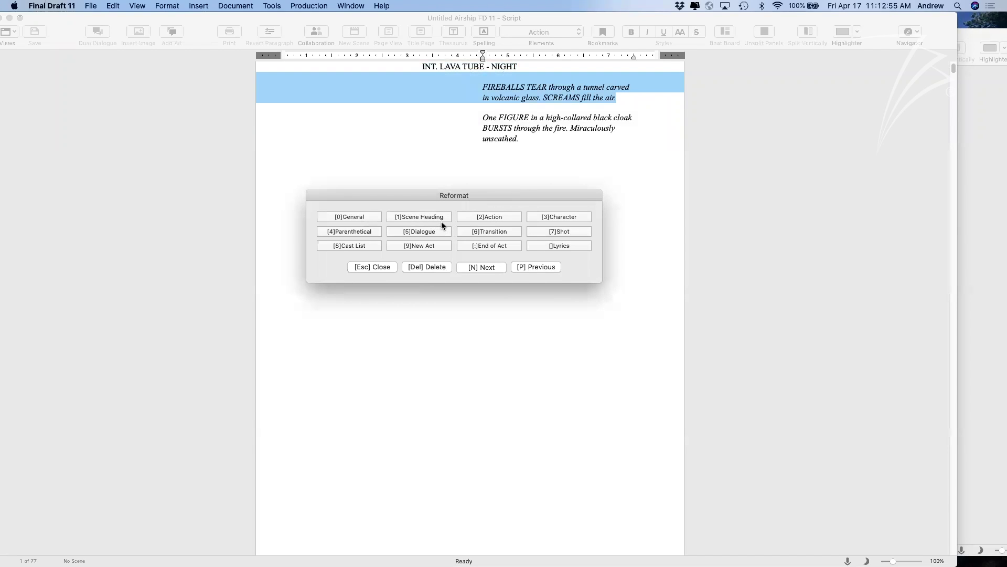
pyautogui.click(498, 215)
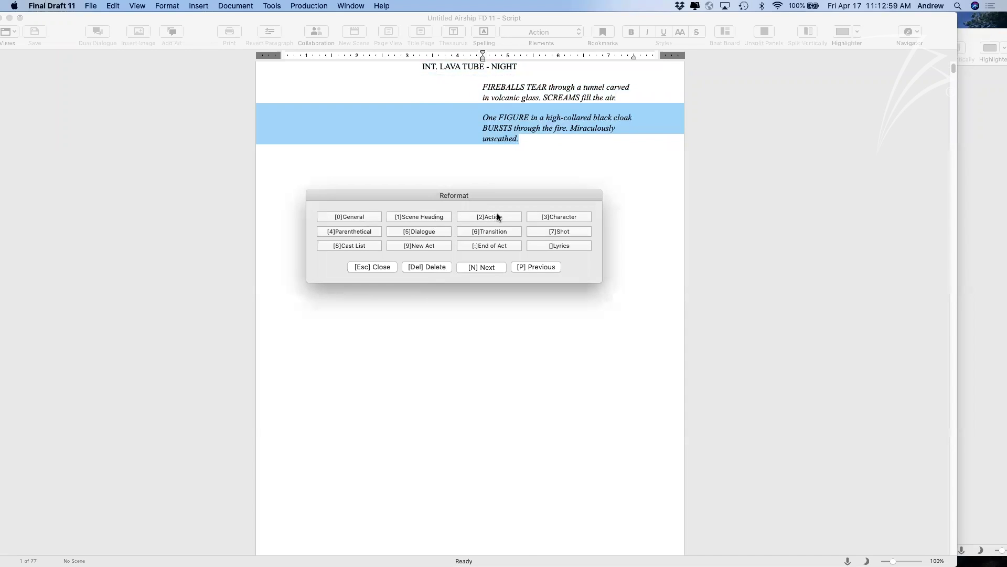
pyautogui.click(496, 215)
pyautogui.press('n')
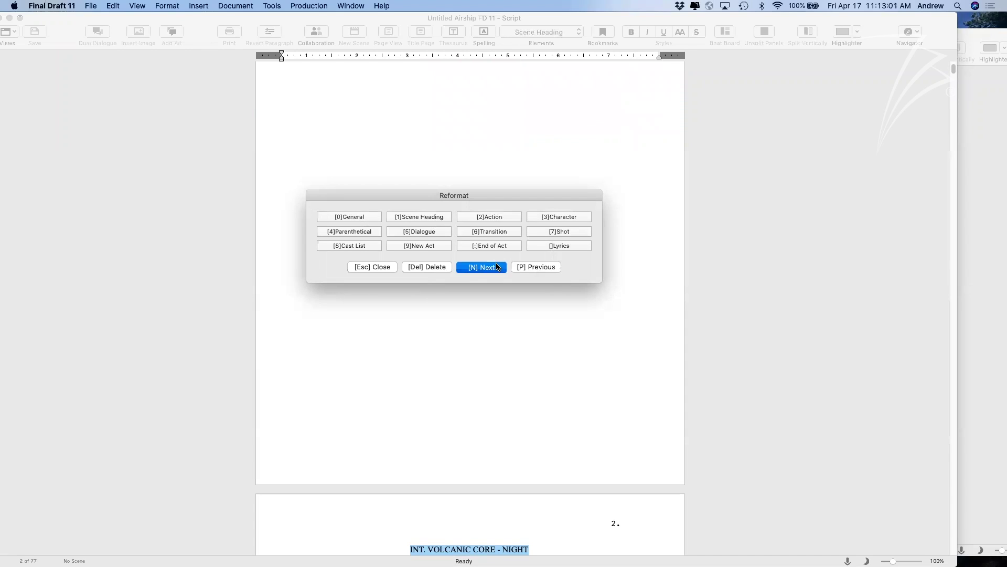
pyautogui.press('Escape')
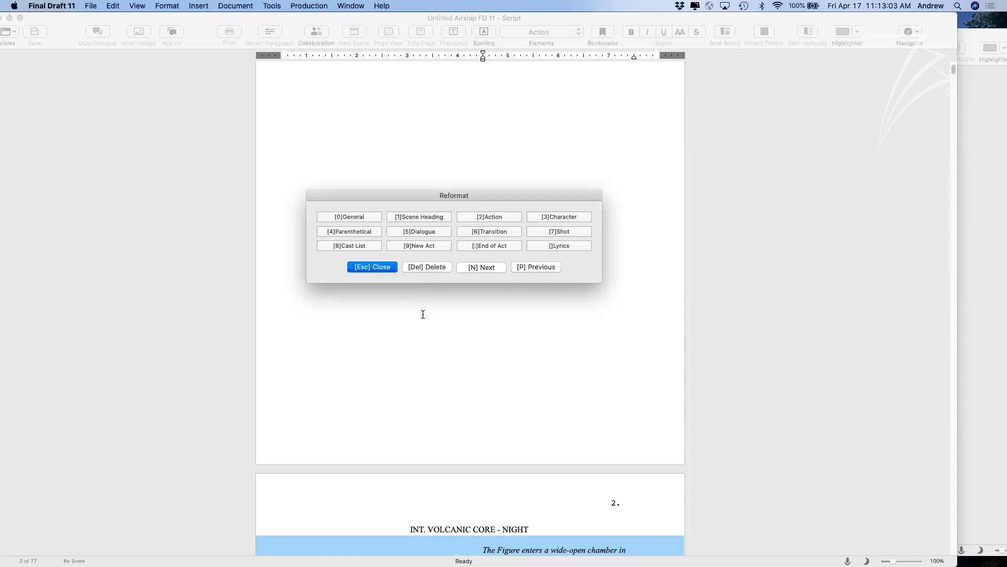
# Reformat 'She's COVERED…' as Lyrics and 'She repeats it again and again.' as a Shot.
pyautogui.scroll(-10, 423, 314)
pyautogui.click(486, 290)
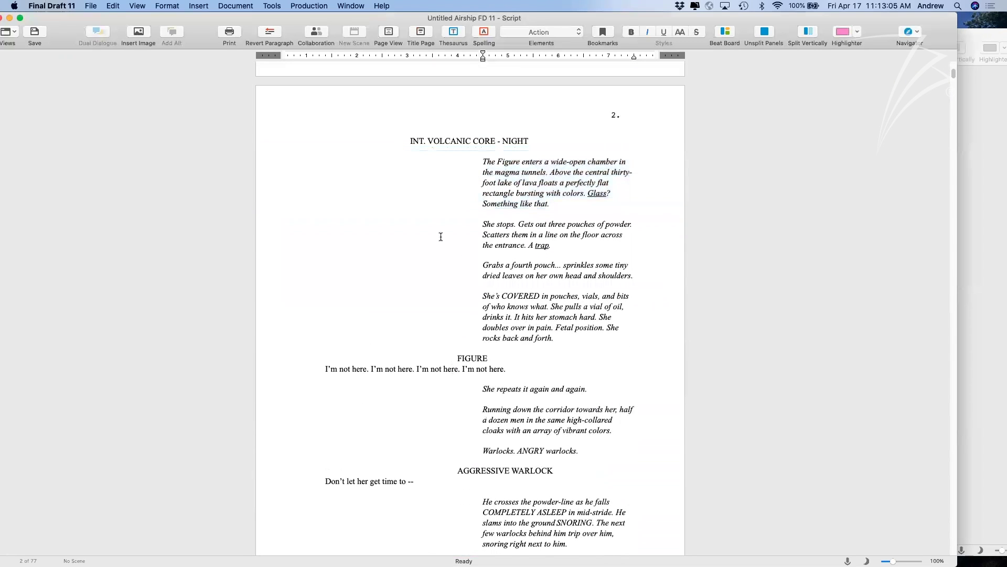
pyautogui.click(274, 6)
pyautogui.click(294, 101)
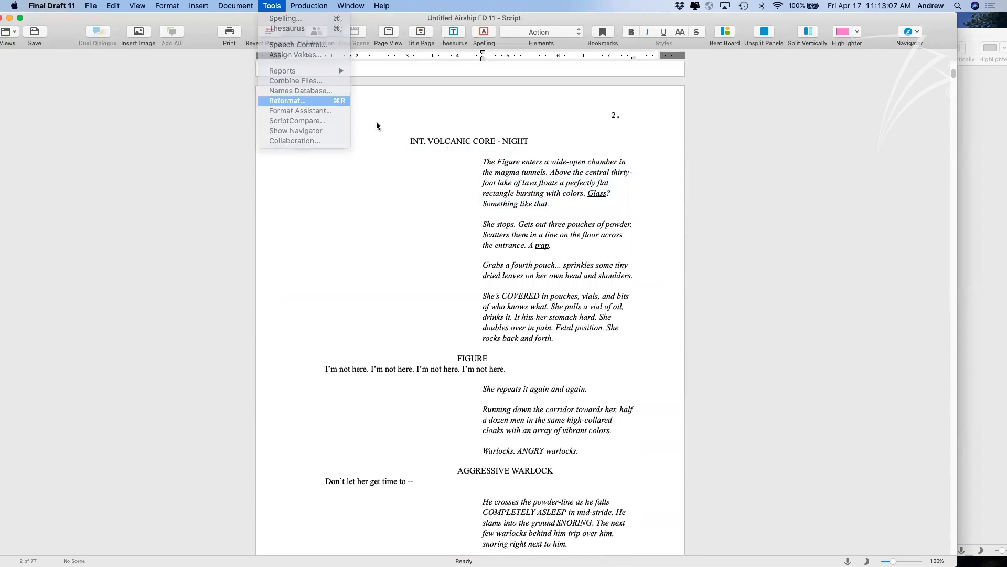
pyautogui.moveTo(504, 133); pyautogui.dragTo(260, 188)
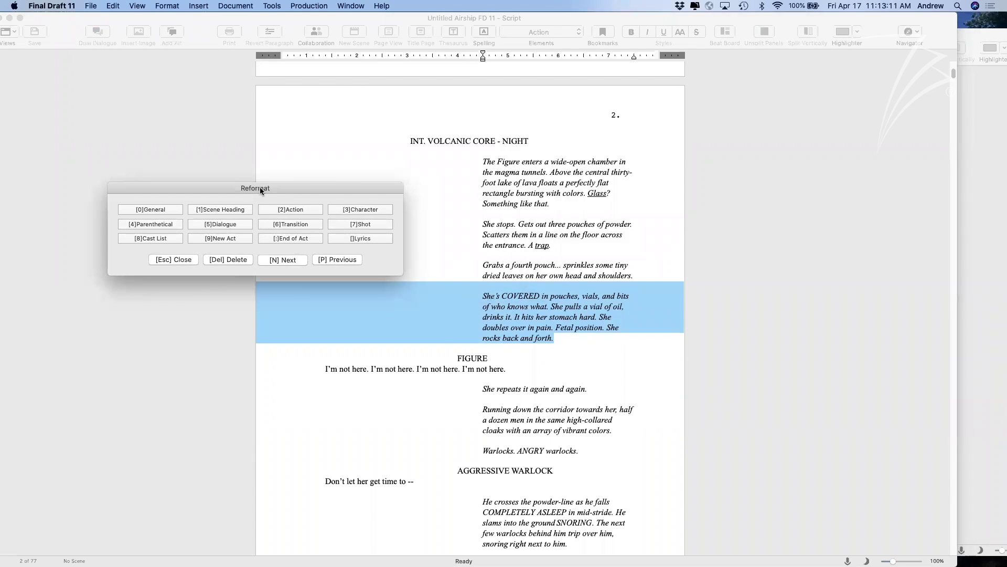
pyautogui.moveTo(259, 187); pyautogui.dragTo(237, 178)
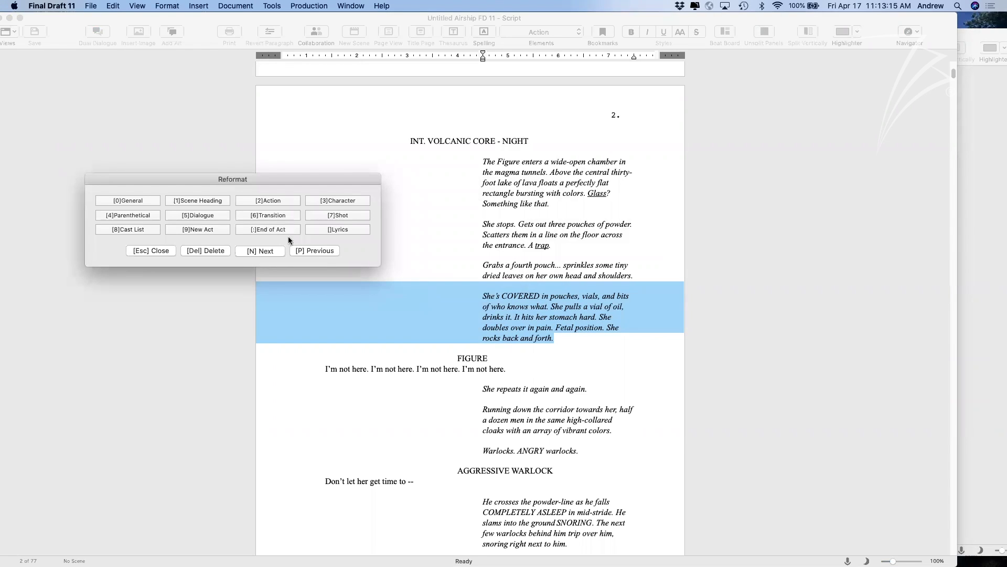
pyautogui.click(328, 227)
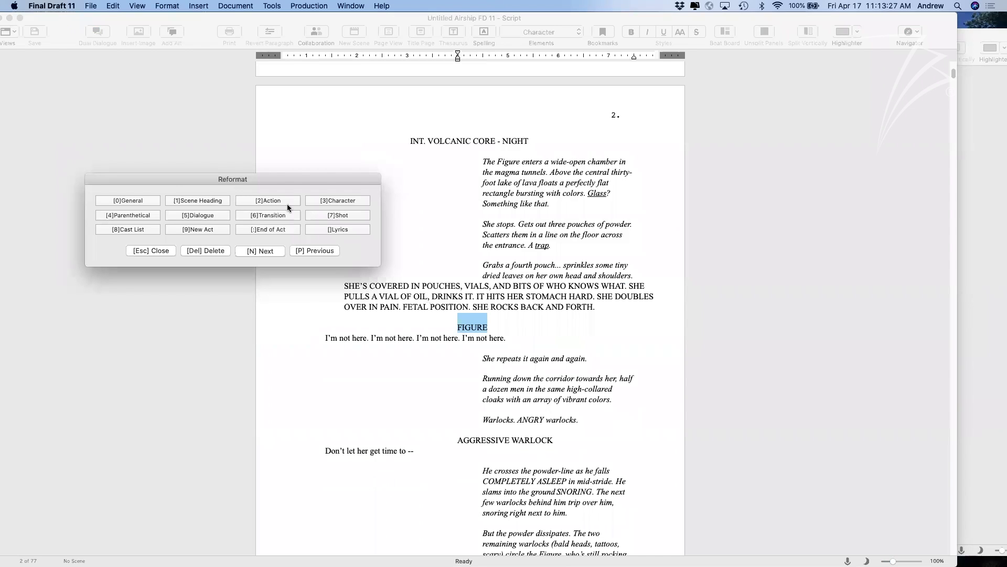
pyautogui.click(326, 201)
pyautogui.click(205, 214)
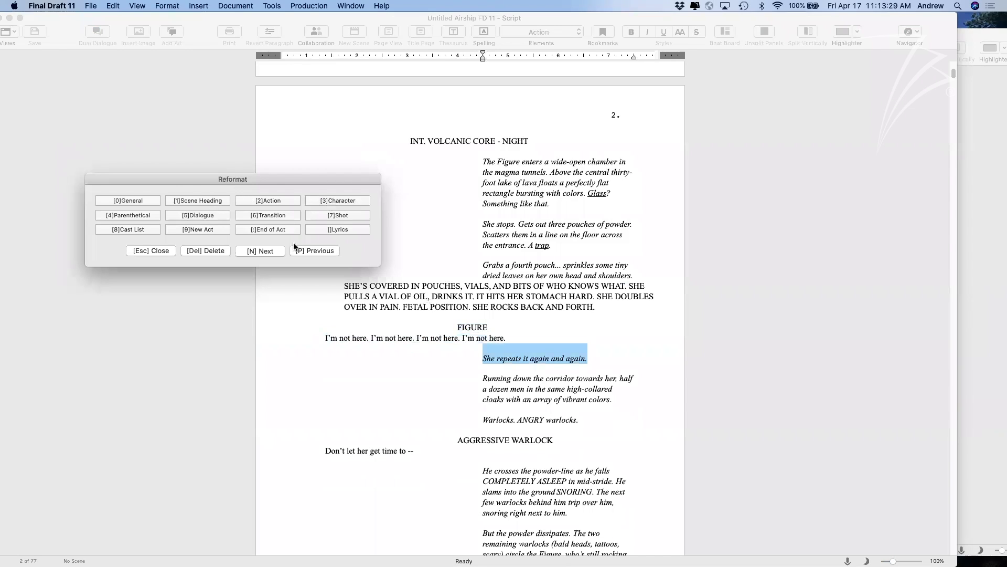
pyautogui.click(342, 215)
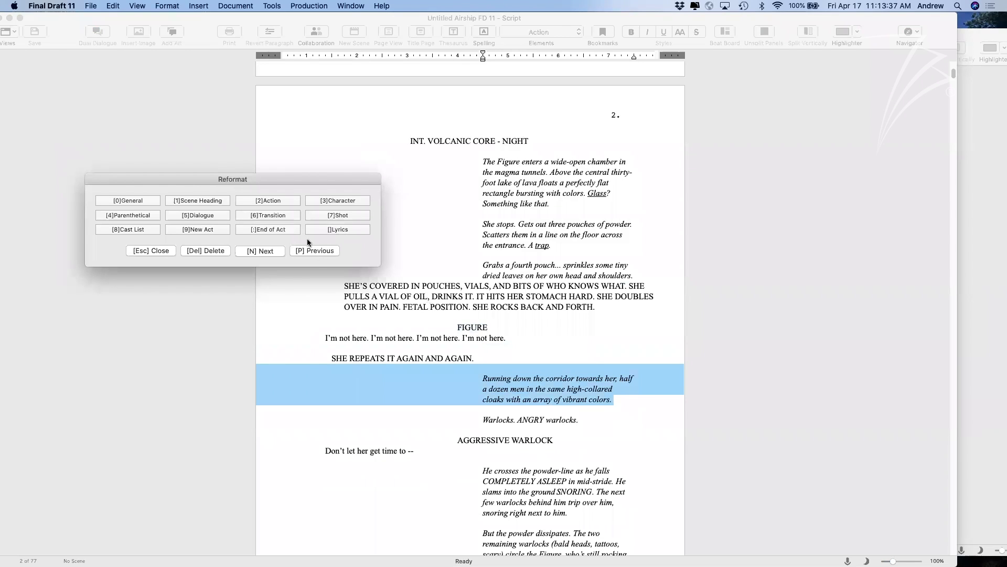
pyautogui.click(158, 251)
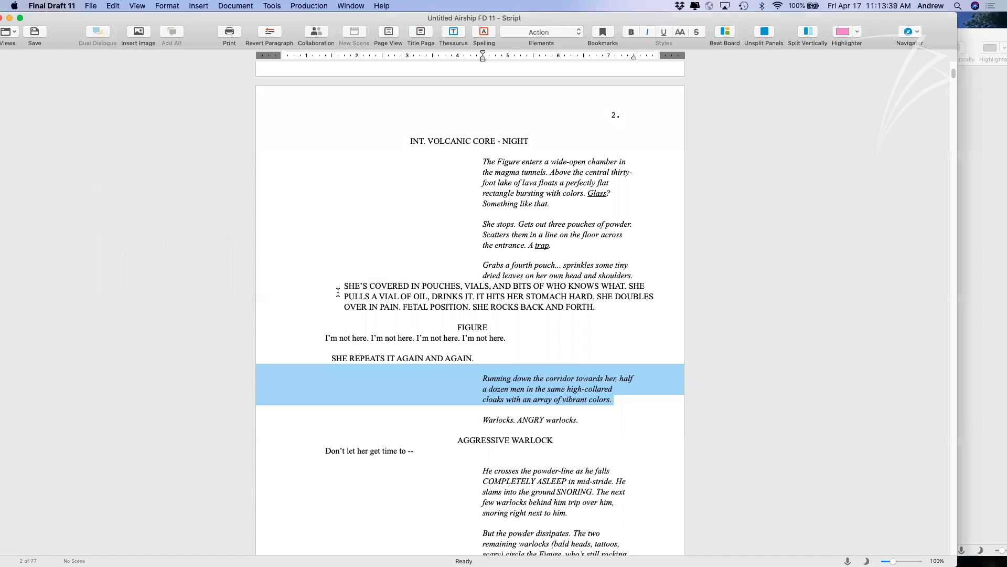
# Check the new Shot line's element, then move the Airship script window aside.
pyautogui.click(554, 349)
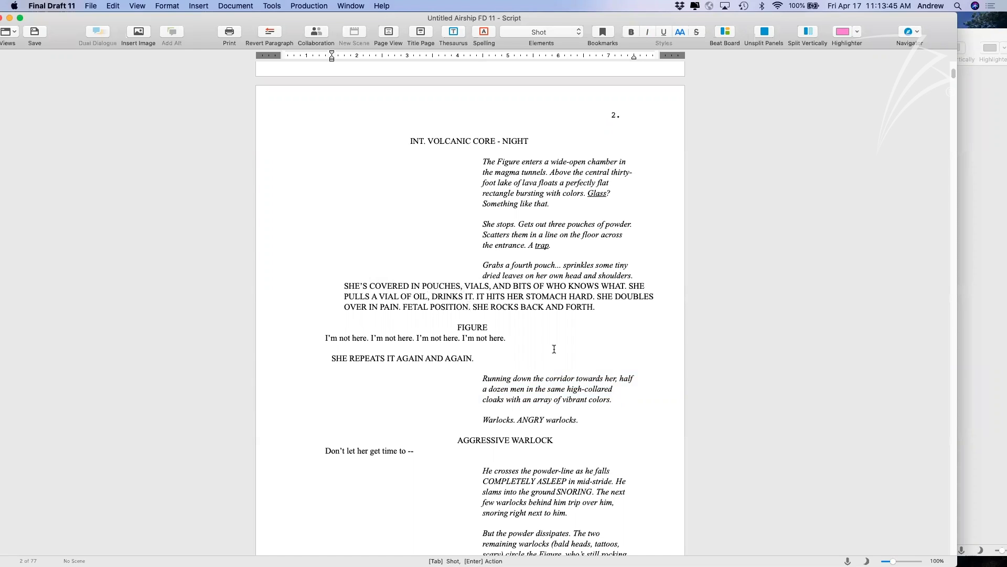
pyautogui.moveTo(53, 17); pyautogui.dragTo(61, 16)
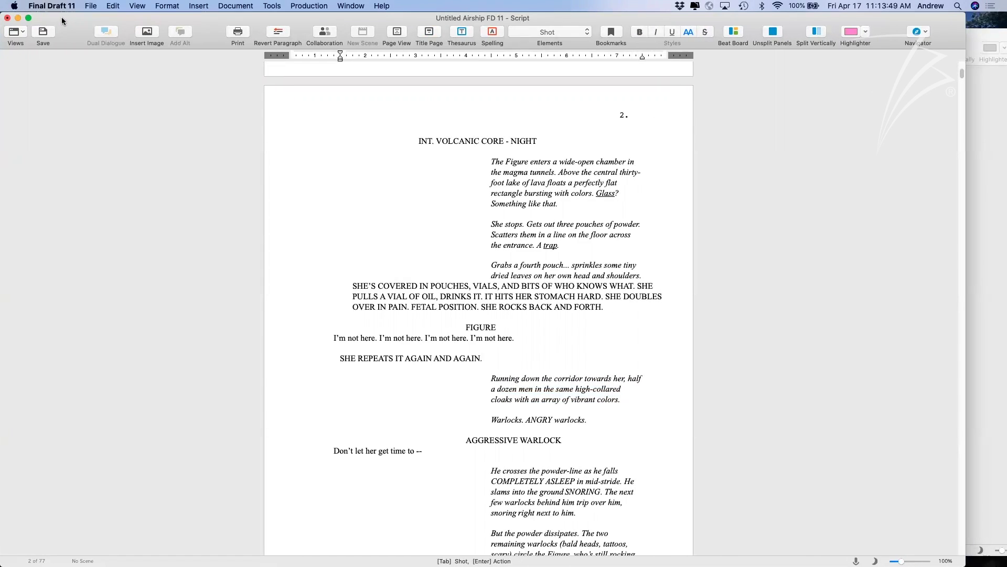
pyautogui.moveTo(80, 15); pyautogui.dragTo(92, 61)
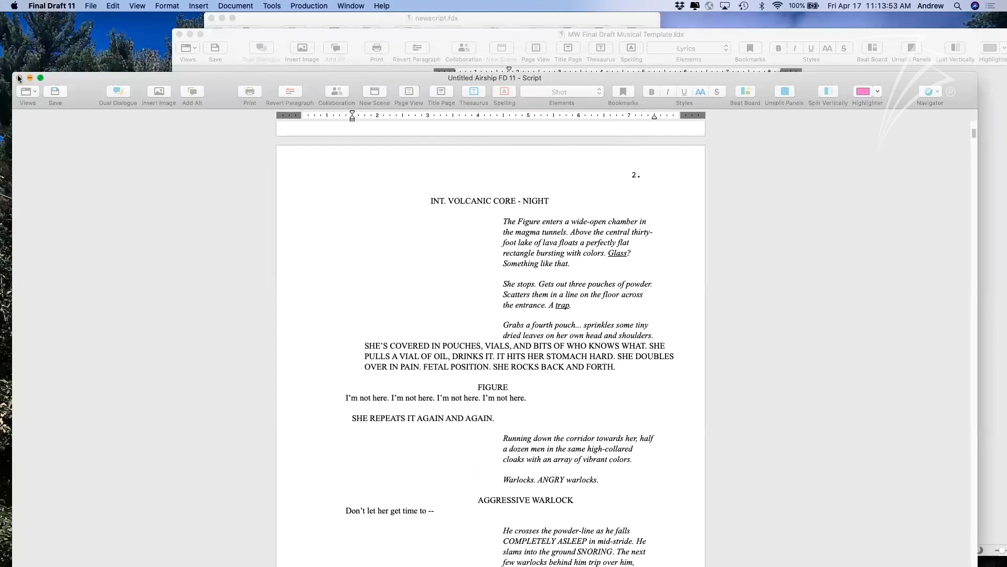
# Close the Airship script without saving, and reposition the musical template window.
pyautogui.press('super+w')
pyautogui.click(460, 162)
pyautogui.moveTo(443, 47); pyautogui.dragTo(349, 29)
# Scroll through the MW Final Draft Musical Template, then shift it to reveal newscript.fdx.
pyautogui.scroll(-3, 526, 287)
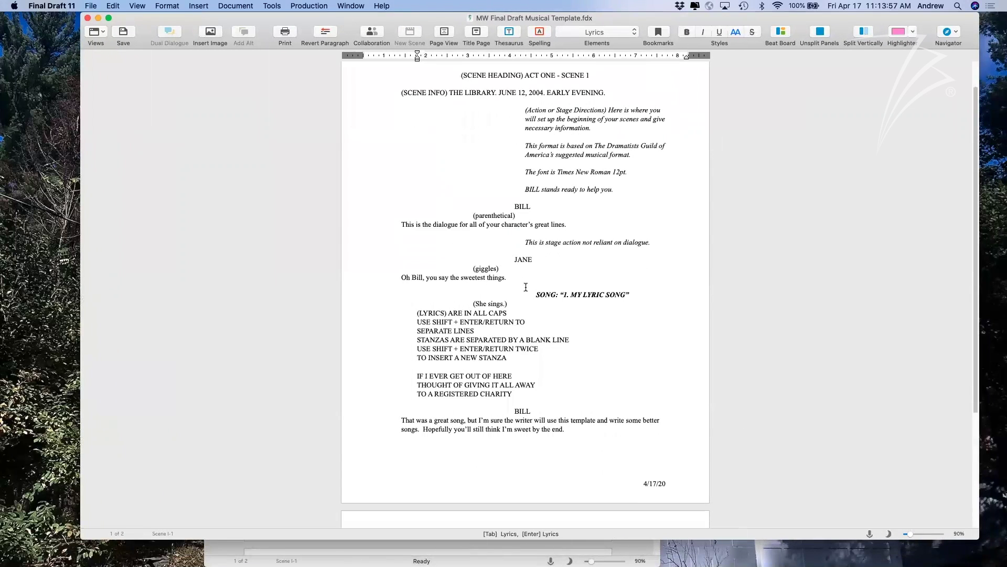
pyautogui.scroll(-5, 526, 287)
pyautogui.scroll(6, 526, 287)
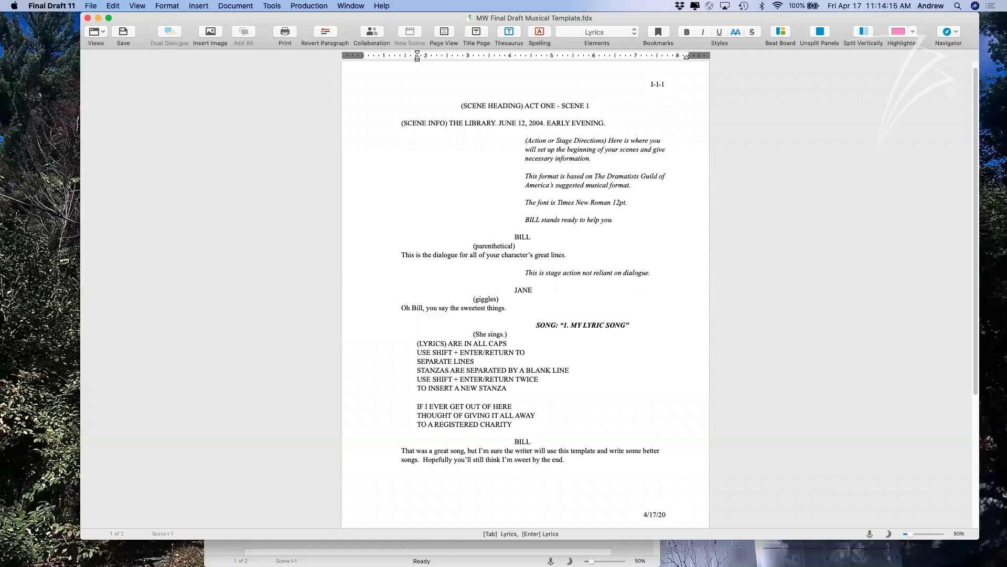
pyautogui.scroll(-1, 598, 284)
pyautogui.scroll(-5, 582, 314)
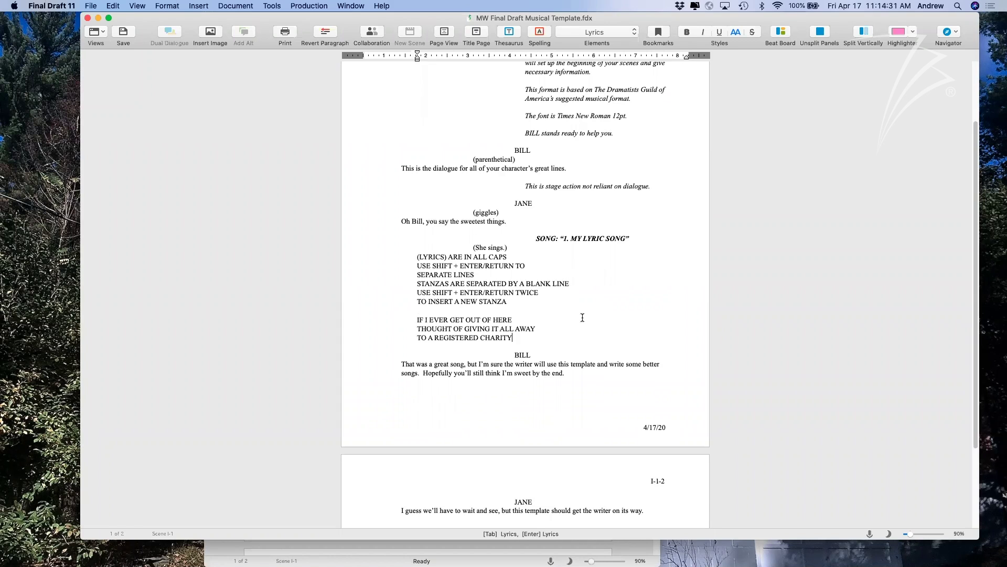
pyautogui.scroll(2, 583, 317)
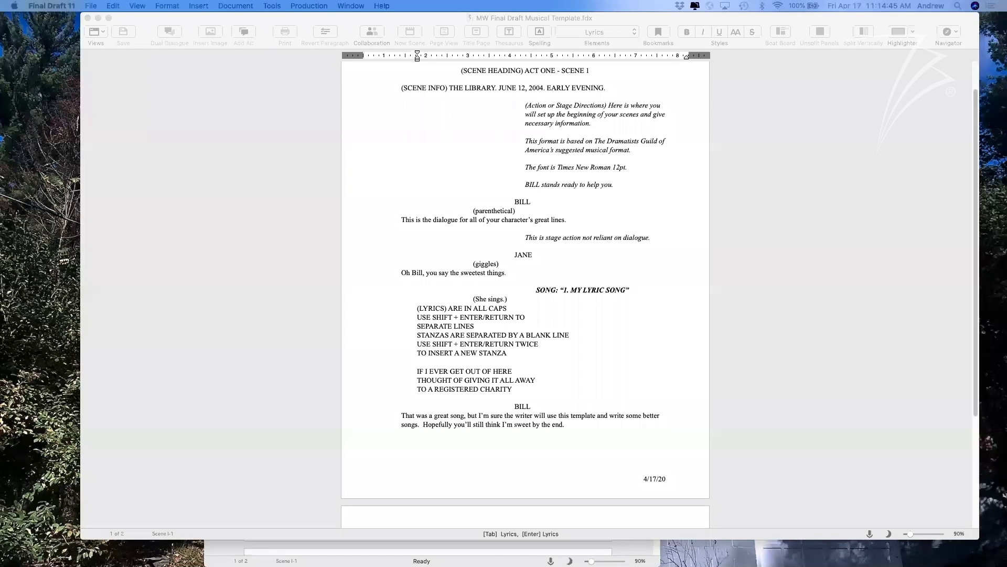
pyautogui.moveTo(636, 19); pyautogui.dragTo(618, 32)
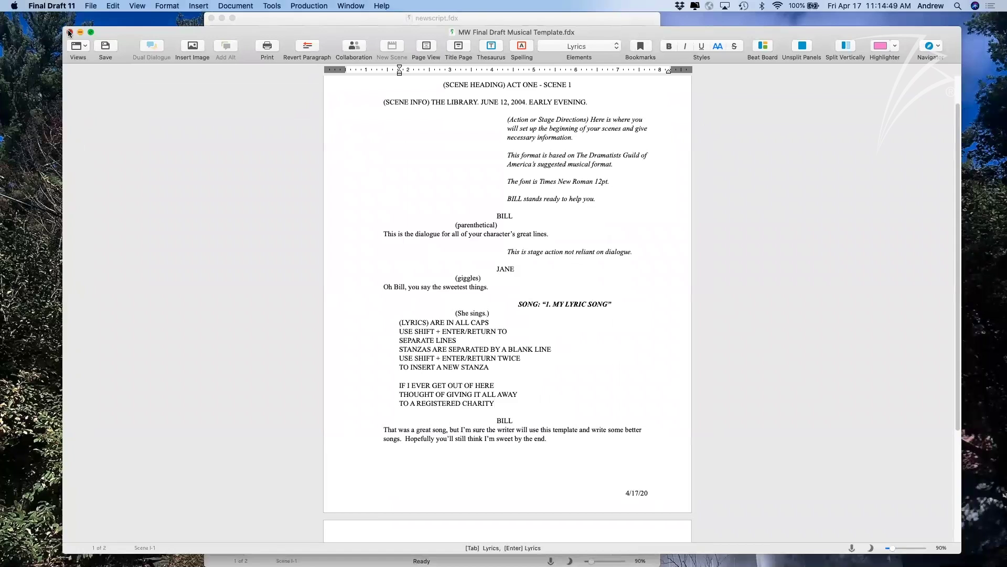
# Close the musical template, widen newscript.fdx's window, and select its block of lyric lines.
pyautogui.click(69, 31)
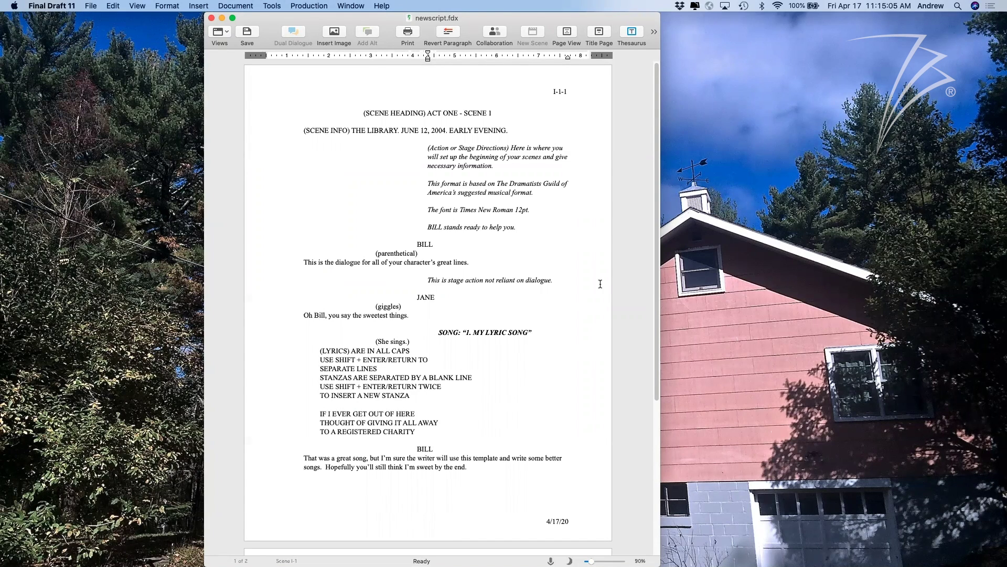
pyautogui.moveTo(660, 280); pyautogui.dragTo(737, 280)
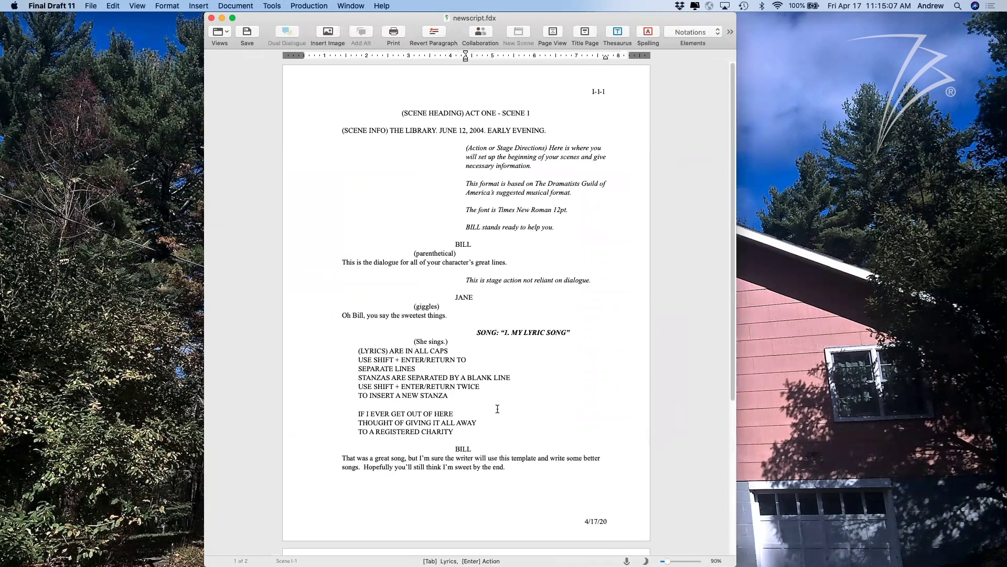
pyautogui.doubleClick(485, 423)
pyautogui.moveTo(407, 395); pyautogui.dragTo(359, 369)
pyautogui.click(459, 404)
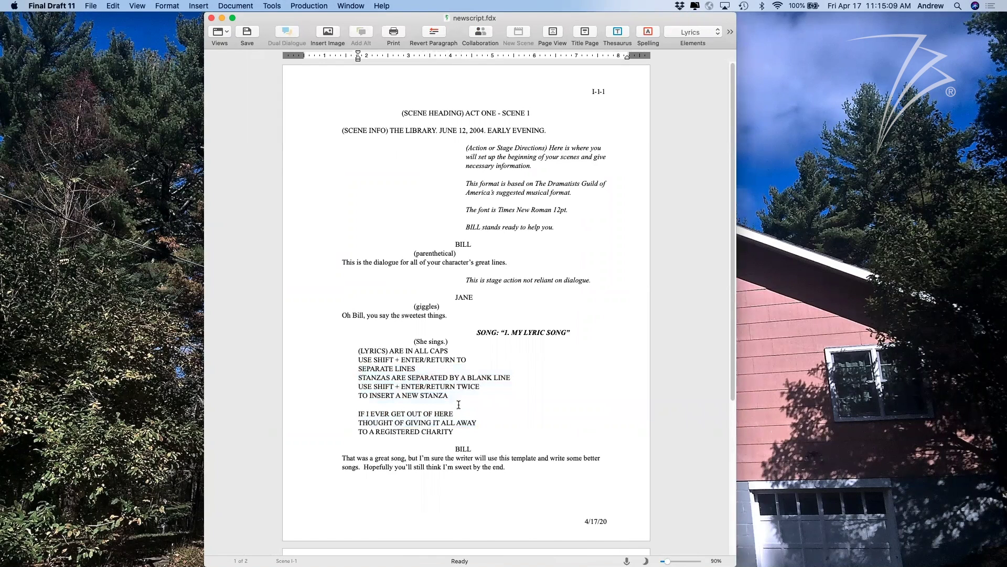
pyautogui.moveTo(463, 432); pyautogui.dragTo(342, 349)
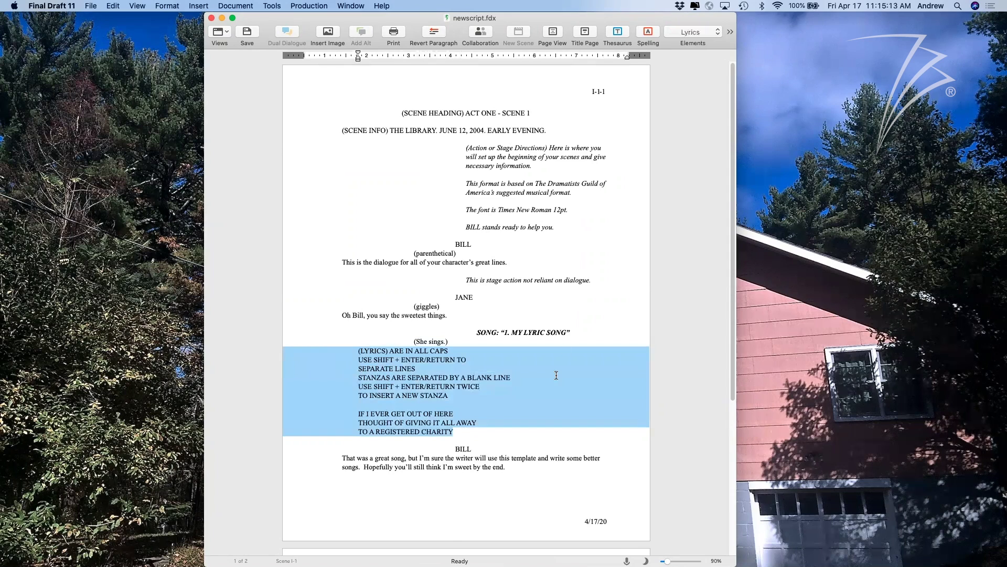
pyautogui.moveTo(736, 13); pyautogui.dragTo(789, 22)
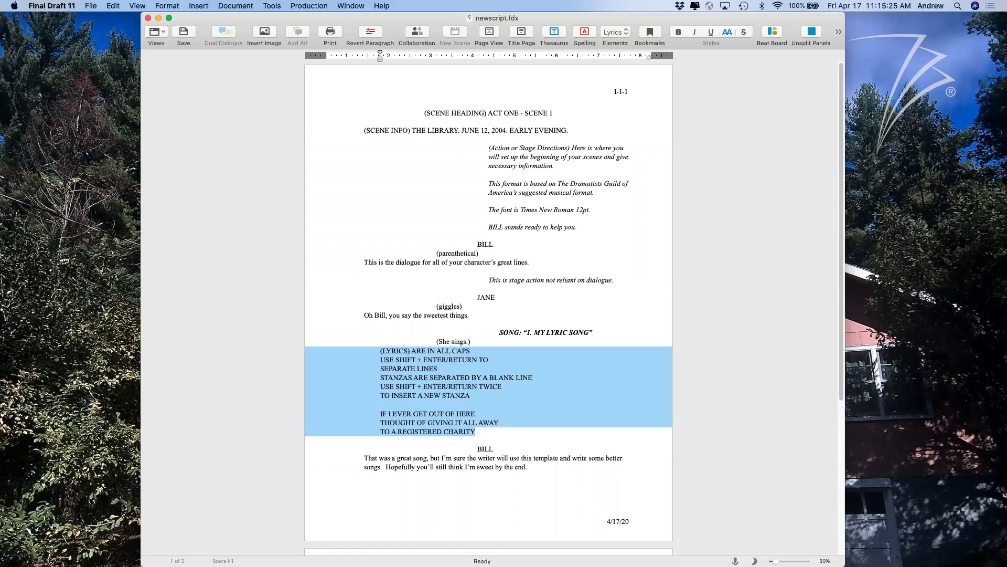
pyautogui.click(502, 395)
pyautogui.doubleClick(484, 429)
pyautogui.moveTo(484, 429); pyautogui.dragTo(363, 350)
pyautogui.click(133, 6)
pyautogui.click(481, 378)
pyautogui.click(485, 429)
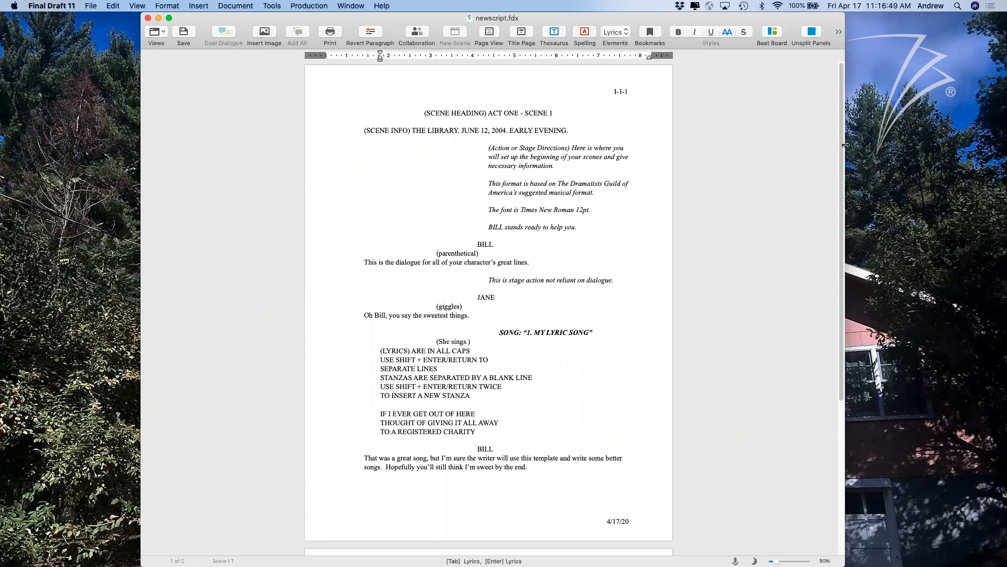
pyautogui.doubleClick(550, 345)
# Open the Airship sample script from the Help menu and scroll to page 2.
pyautogui.click(507, 408)
pyautogui.click(382, 6)
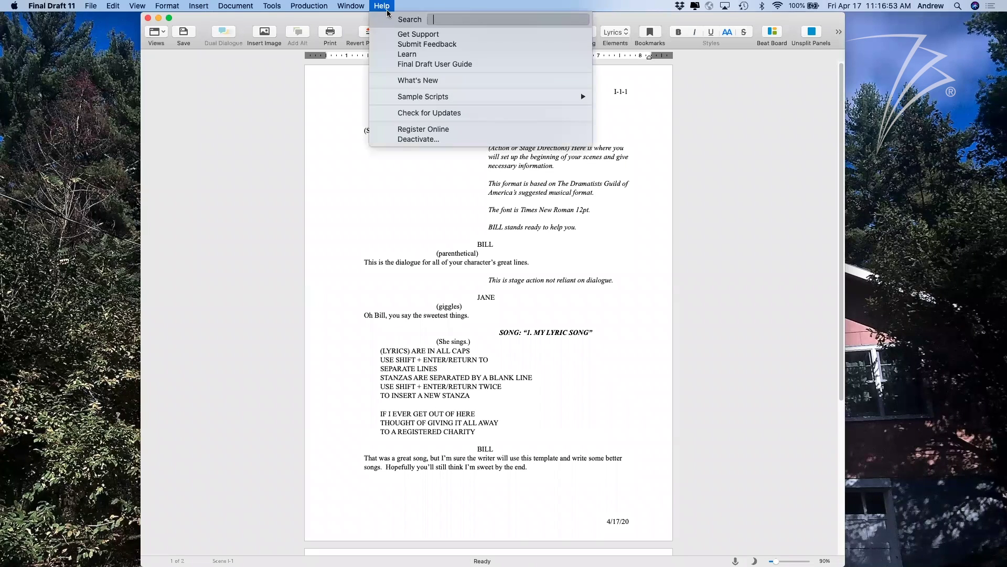
pyautogui.moveTo(425, 97)
pyautogui.click(632, 108)
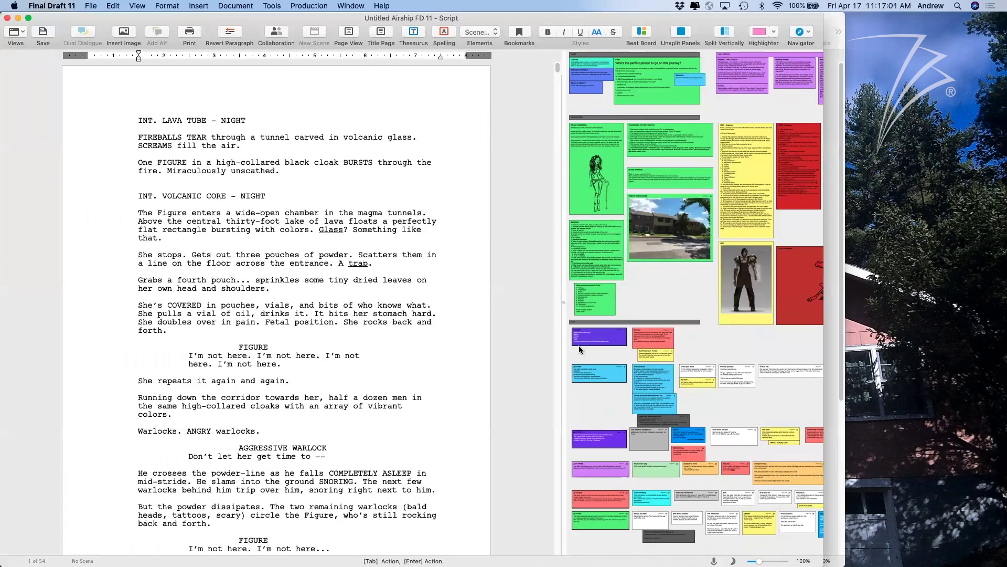
pyautogui.scroll(-10, 468, 302)
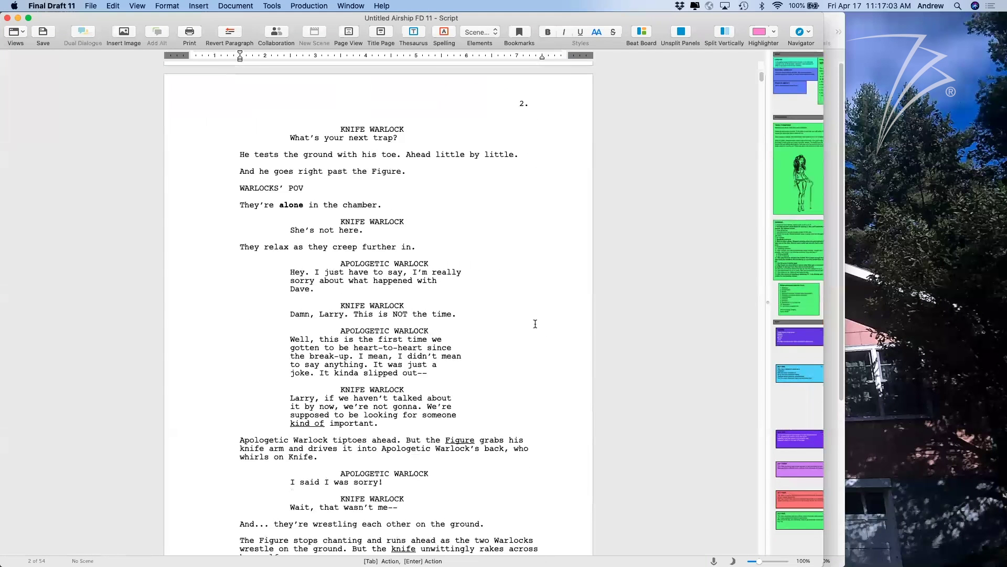
pyautogui.scroll(-1, 467, 302)
# Select the Apologetic and Knife Warlock speeches and set them as Dual Dialogue.
pyautogui.moveTo(469, 295); pyautogui.dragTo(345, 240)
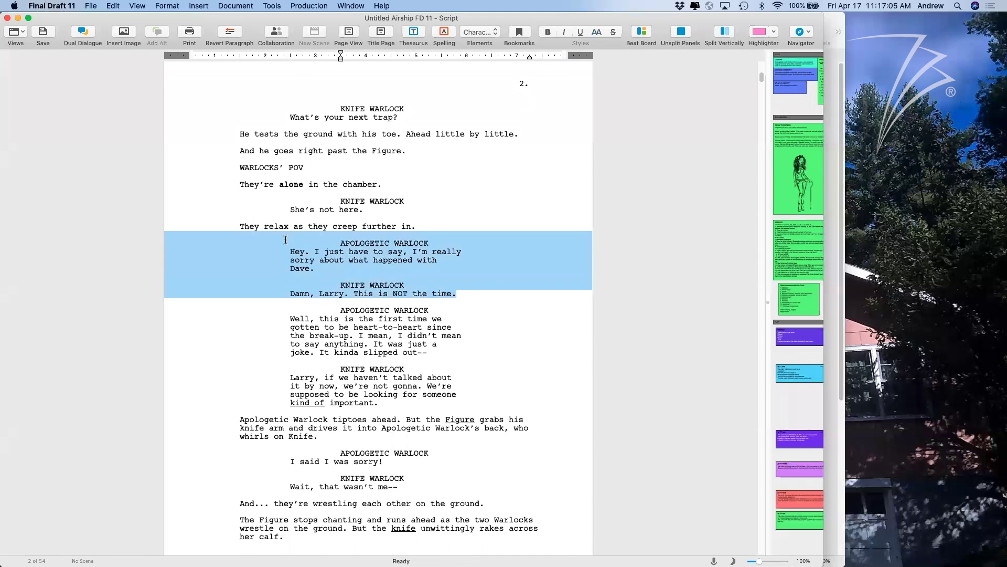
pyautogui.click(345, 241)
pyautogui.click(360, 251)
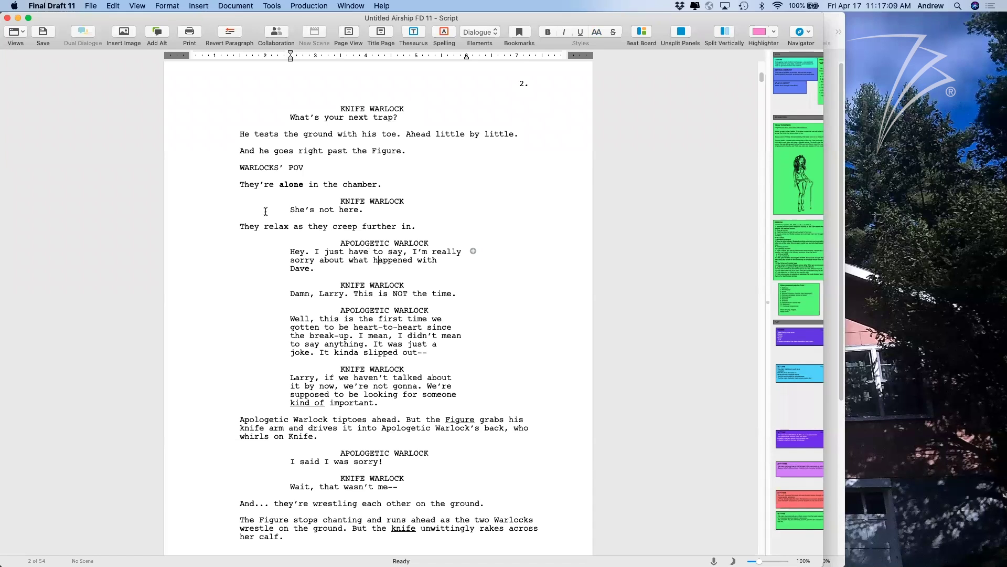
pyautogui.moveTo(457, 294); pyautogui.dragTo(330, 240)
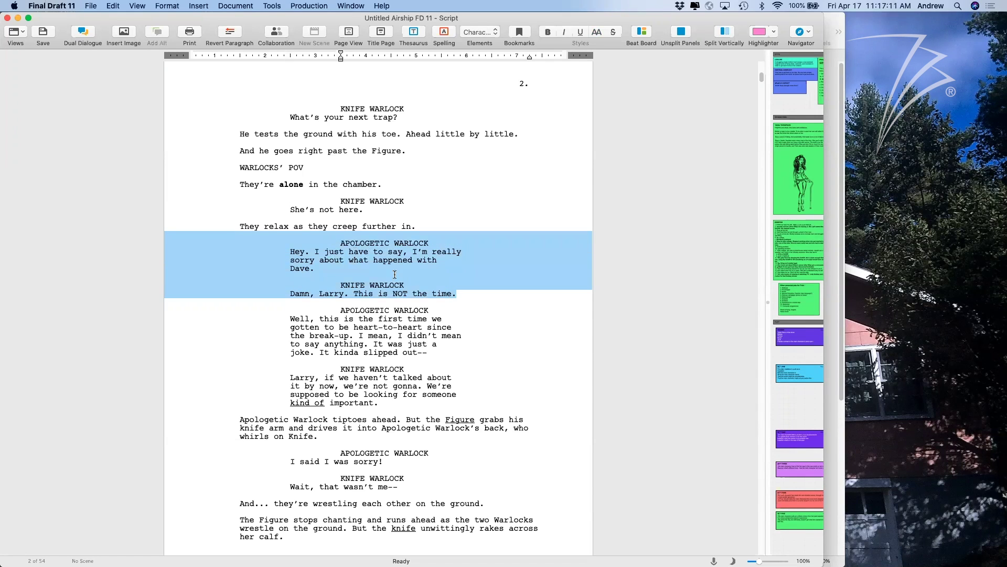
pyautogui.click(83, 30)
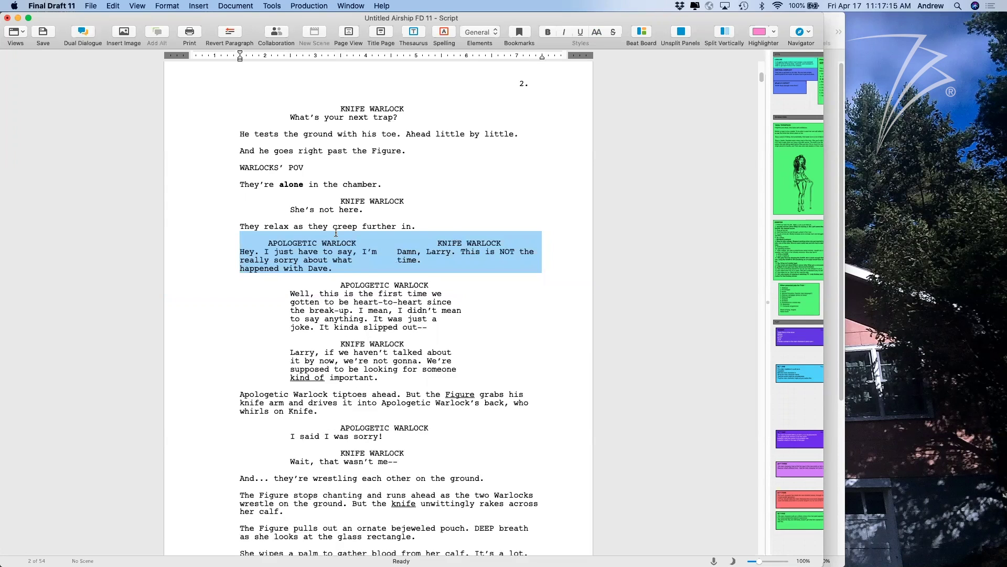
# Undo the dual dialogue, redo and undo it again, then reselect both speeches.
pyautogui.click(369, 293)
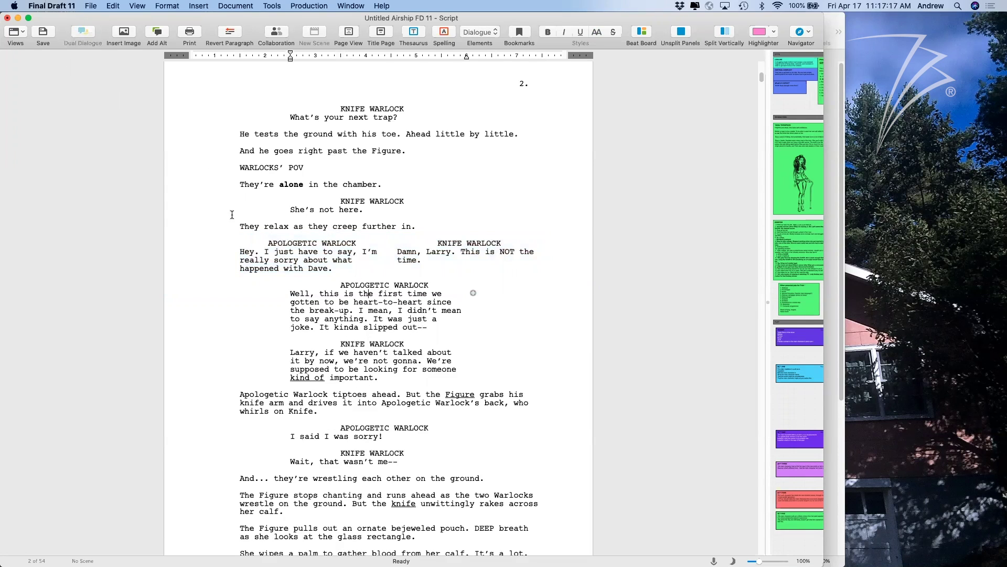
pyautogui.click(342, 266)
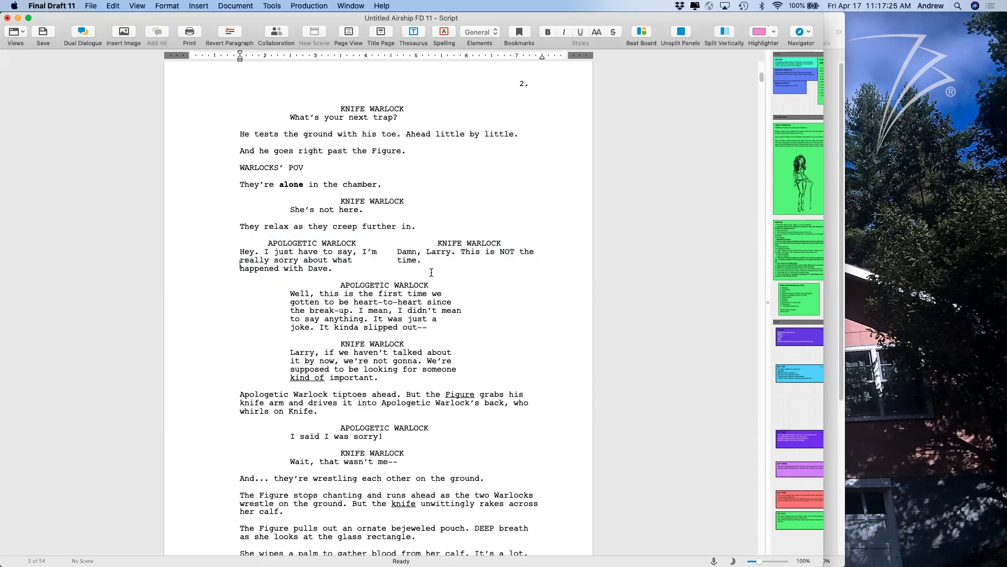
pyautogui.press('super+z')
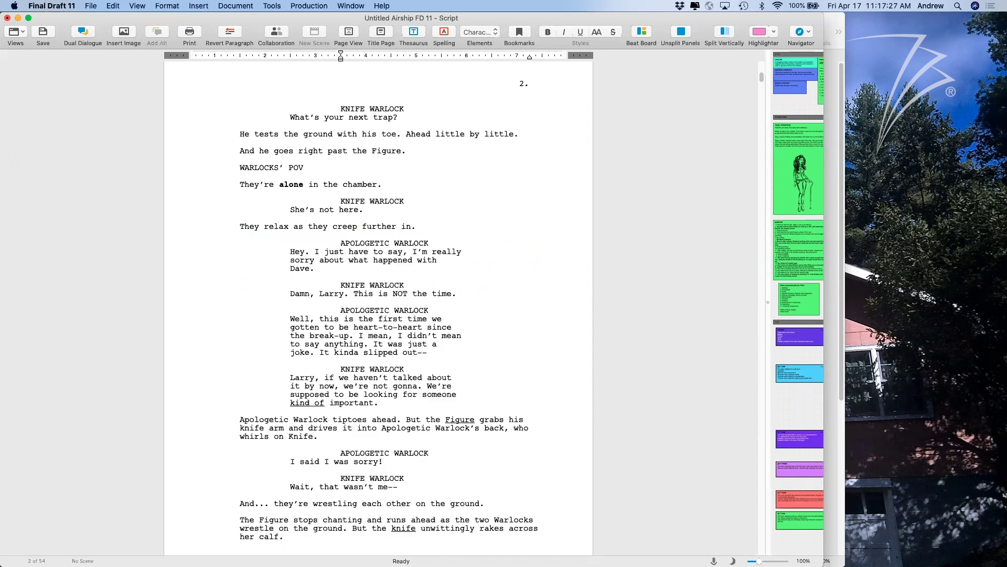
pyautogui.click(390, 259)
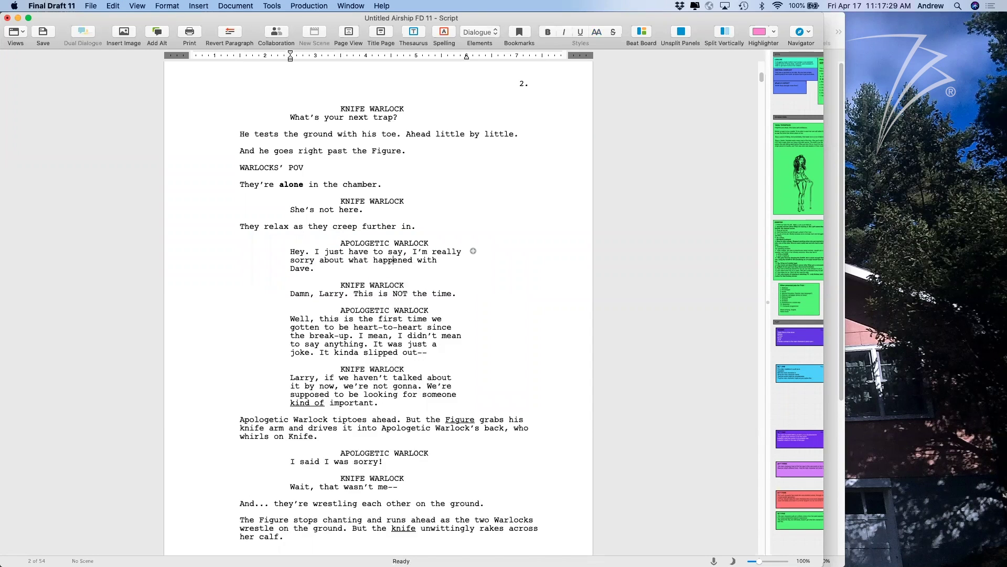
pyautogui.press('super+shift+z')
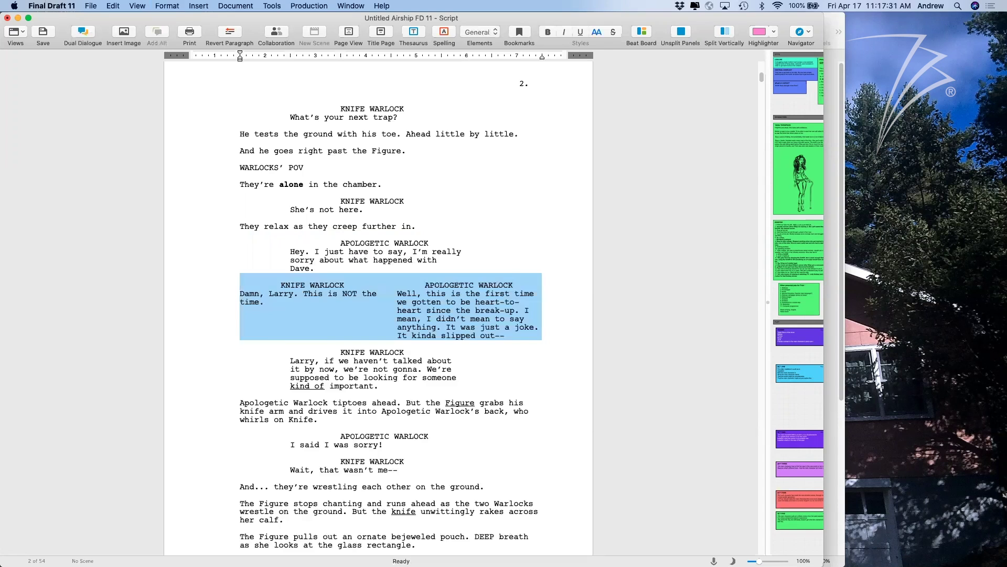
pyautogui.click(388, 280)
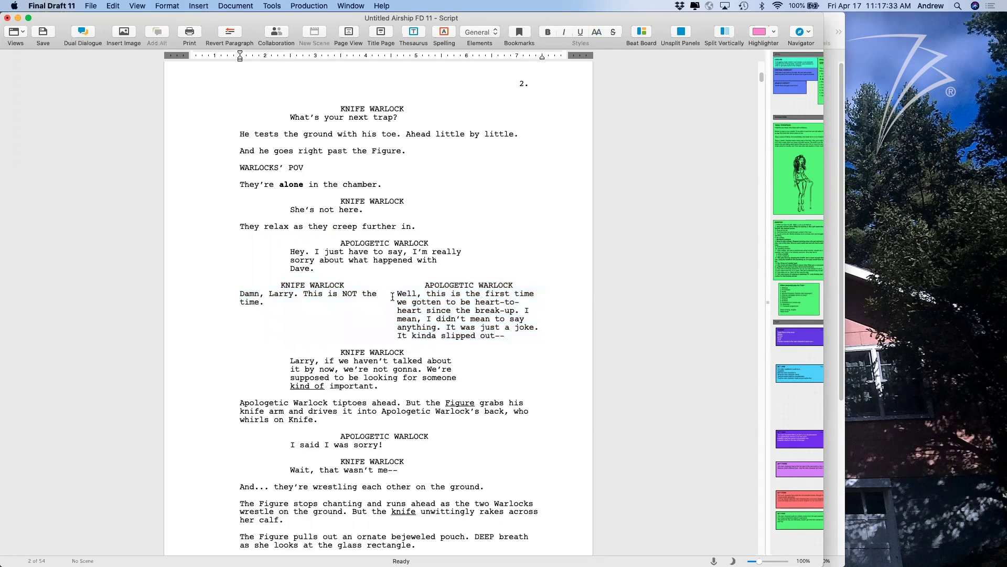
pyautogui.press('super+z')
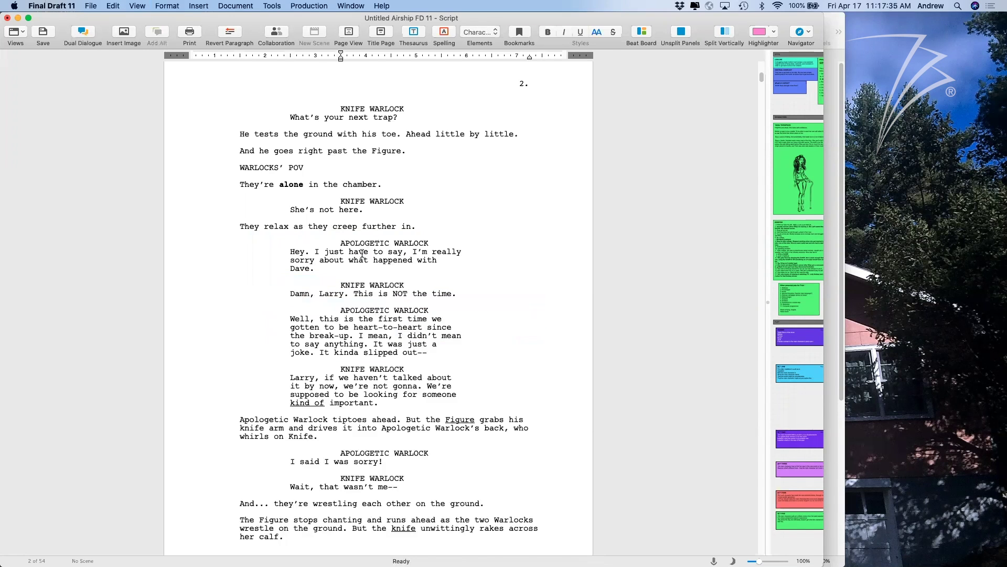
pyautogui.moveTo(460, 294); pyautogui.dragTo(336, 241)
pyautogui.click(174, 6)
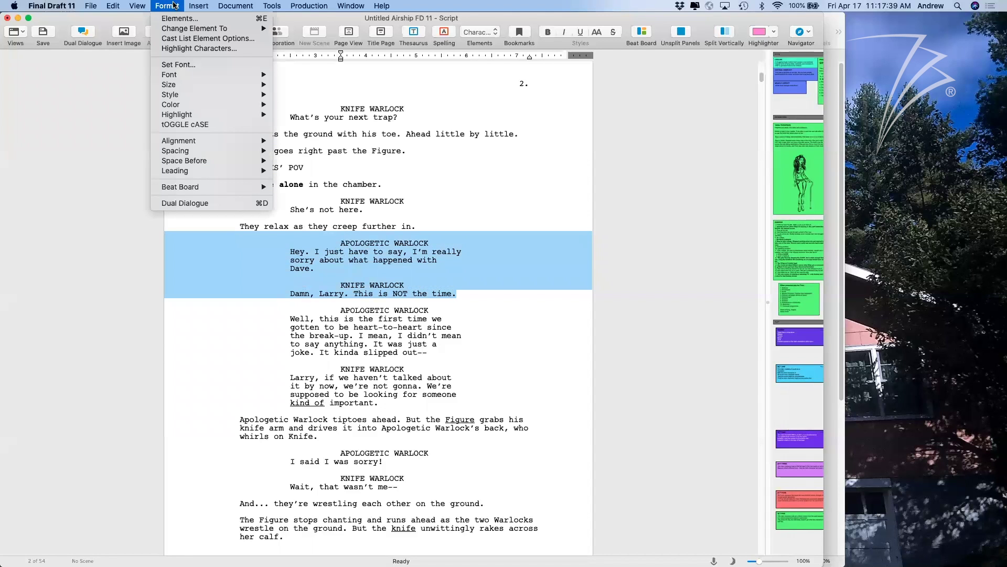
# Apply and undo Dual Dialogue on the two speeches, then cancel the Save As sheet.
pyautogui.click(232, 205)
pyautogui.click(397, 270)
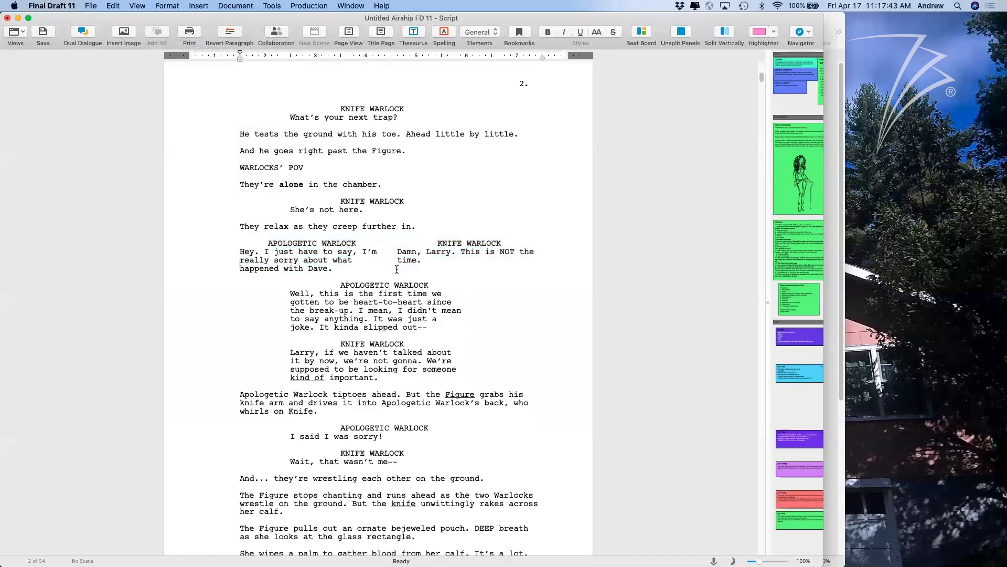
pyautogui.press('super+z')
pyautogui.moveTo(457, 294); pyautogui.dragTo(336, 241)
pyautogui.press('super+s')
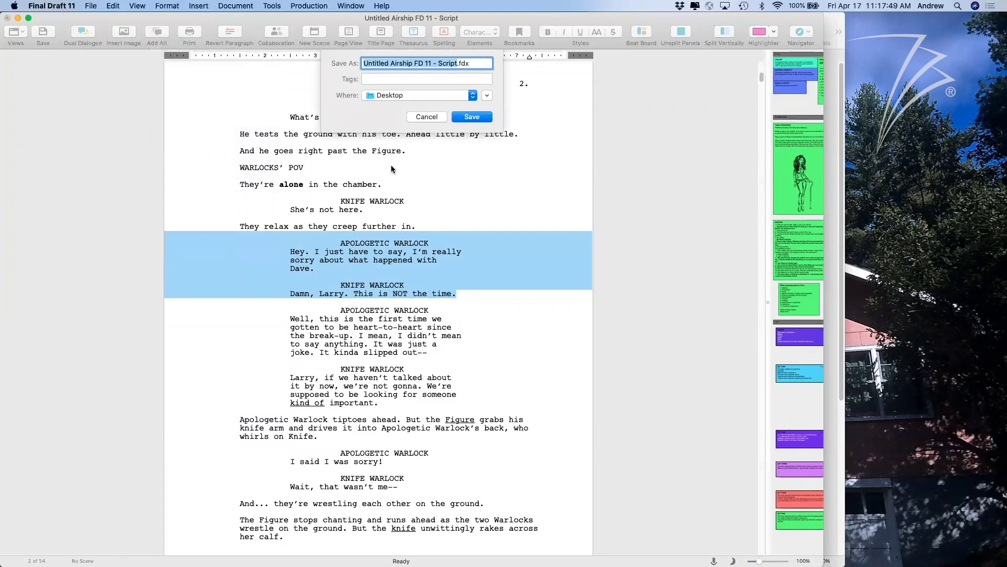
pyautogui.click(425, 116)
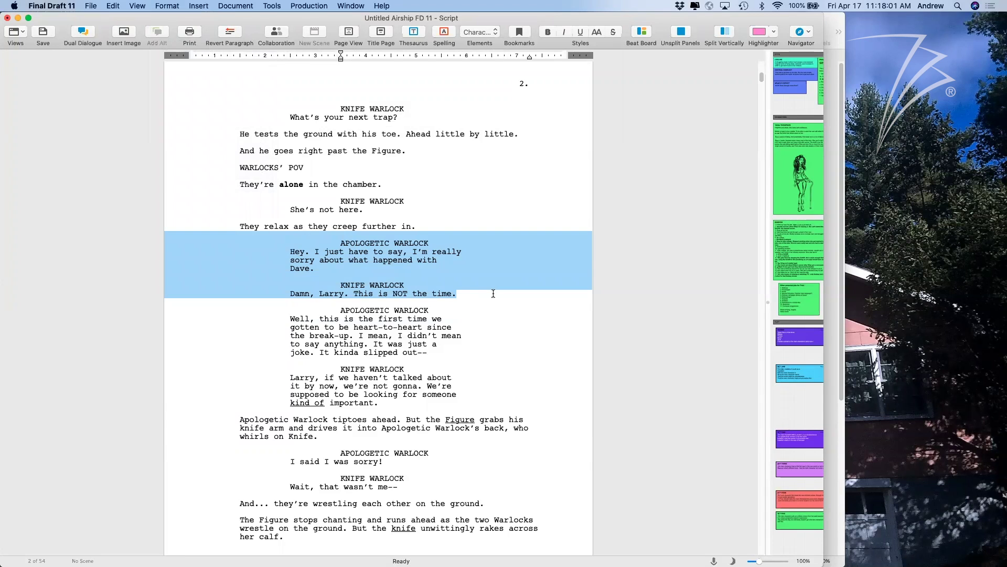
# Reselect both warlock speeches and make them All Caps with the AA style button.
pyautogui.moveTo(493, 293); pyautogui.dragTo(308, 241)
pyautogui.click(596, 32)
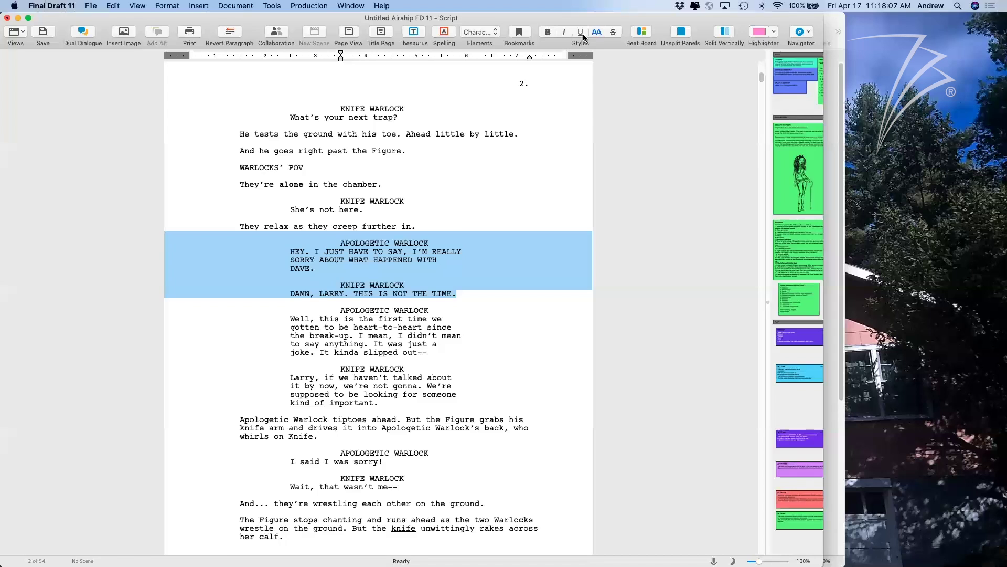
pyautogui.moveTo(476, 270); pyautogui.dragTo(474, 288)
pyautogui.click(474, 293)
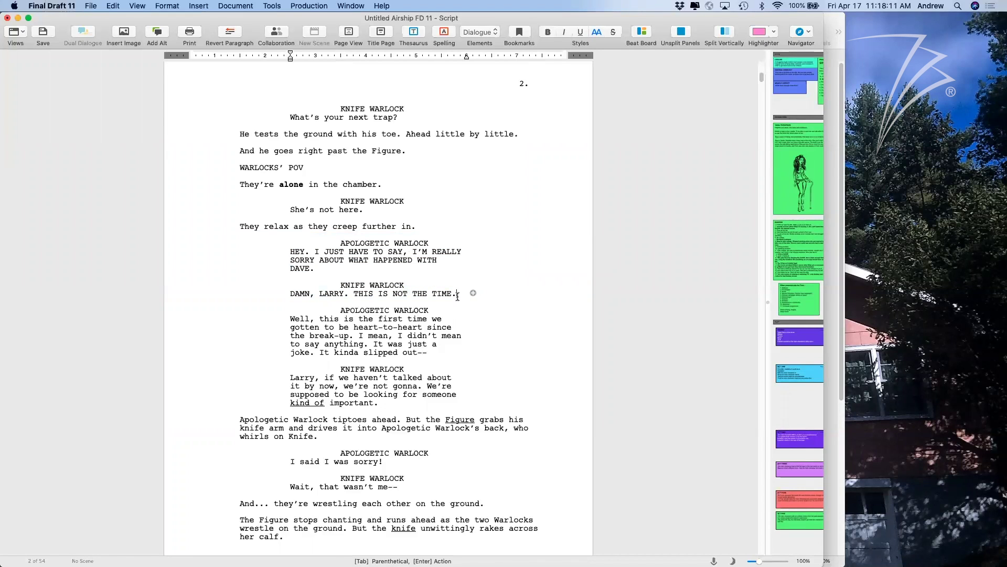
pyautogui.moveTo(458, 295); pyautogui.dragTo(336, 242)
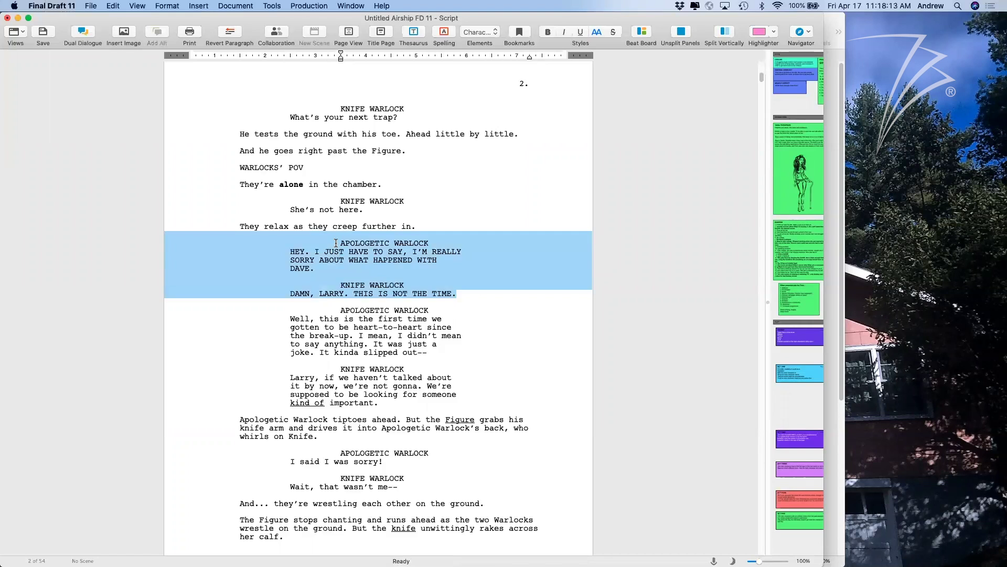
# Place the cursor on the WARLOCKS' POV line and widen the script window.
pyautogui.click(338, 243)
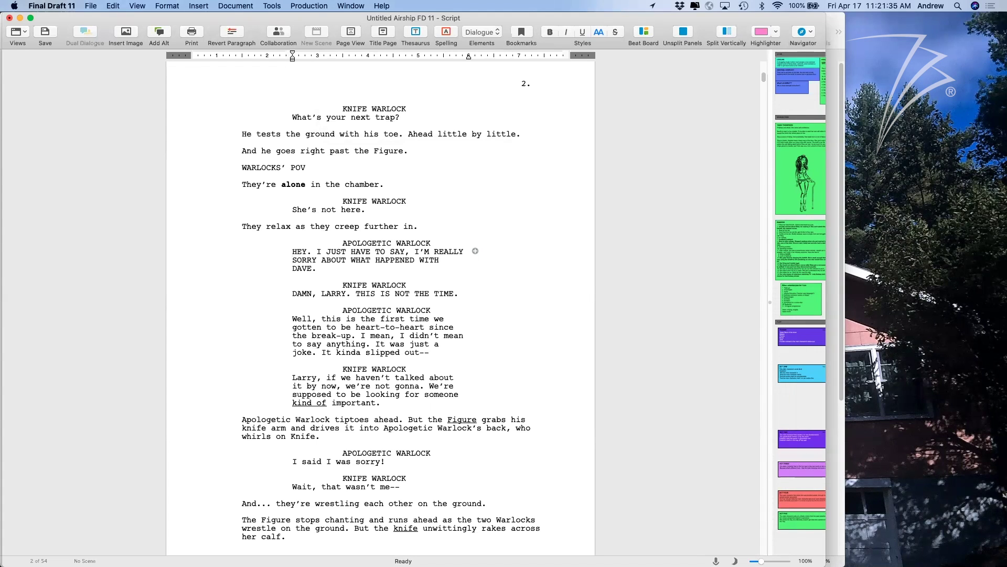
pyautogui.click(566, 93)
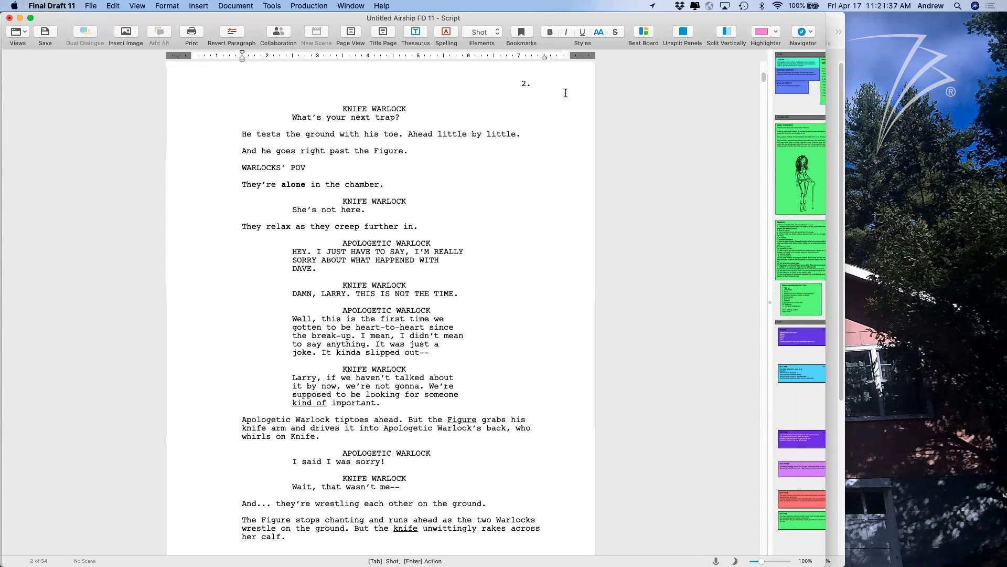
pyautogui.moveTo(825, 185); pyautogui.dragTo(982, 210)
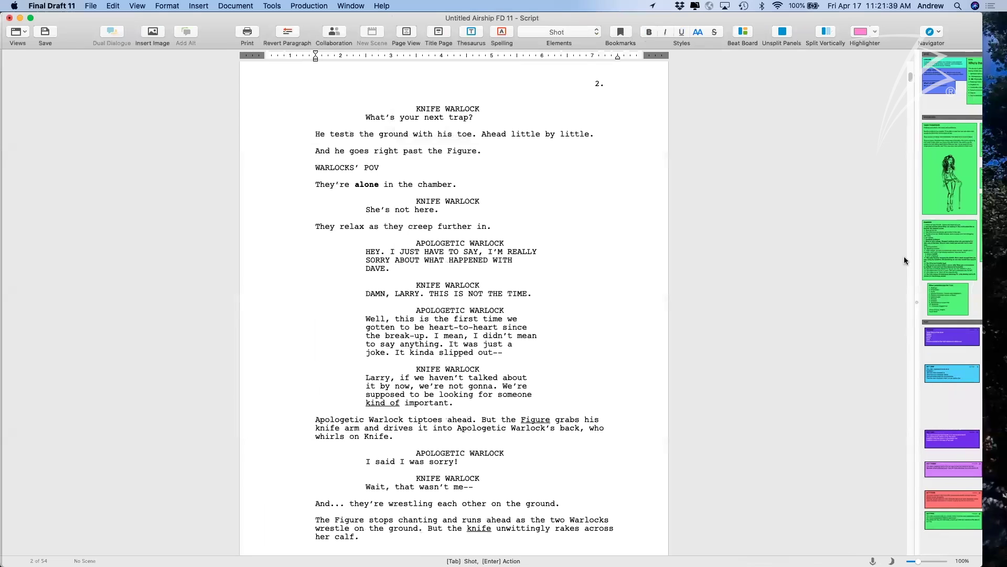
pyautogui.moveTo(918, 301); pyautogui.dragTo(928, 298)
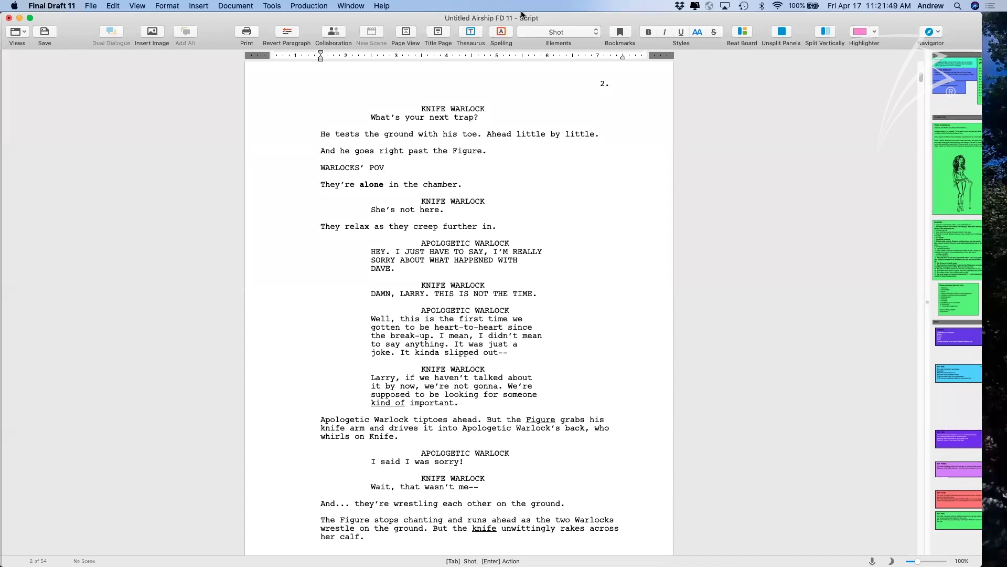
# Insert an empty ScriptNote on that line via Insert > ScriptNote, then close the Navigator.
pyautogui.click(95, 5)
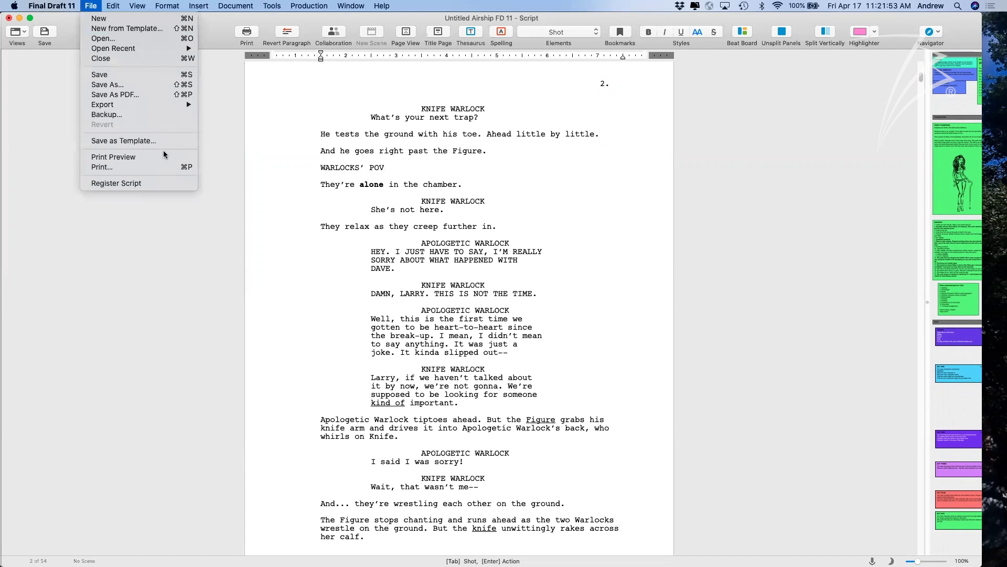
pyautogui.moveTo(204, 5)
pyautogui.click(220, 107)
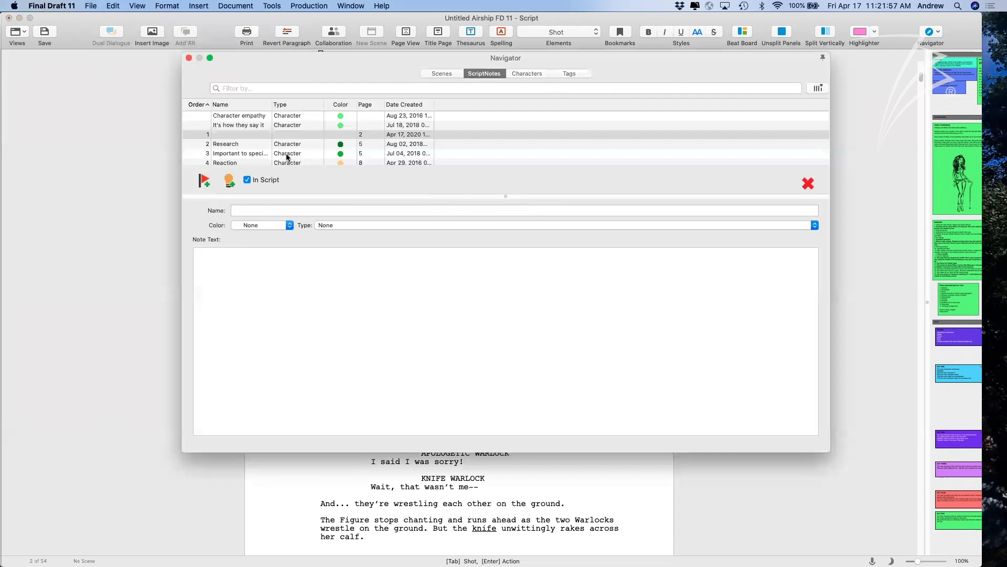
pyautogui.click(189, 59)
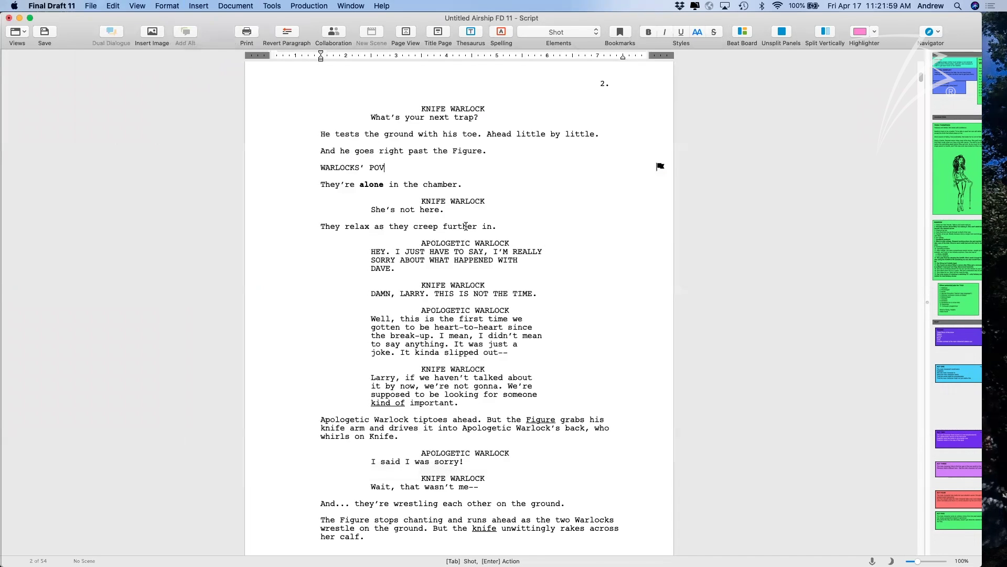
pyautogui.scroll(10, 479, 247)
# Type the action line 'A distinct music plays on the soundtrack.' after the lava tube heading.
pyautogui.click(446, 116)
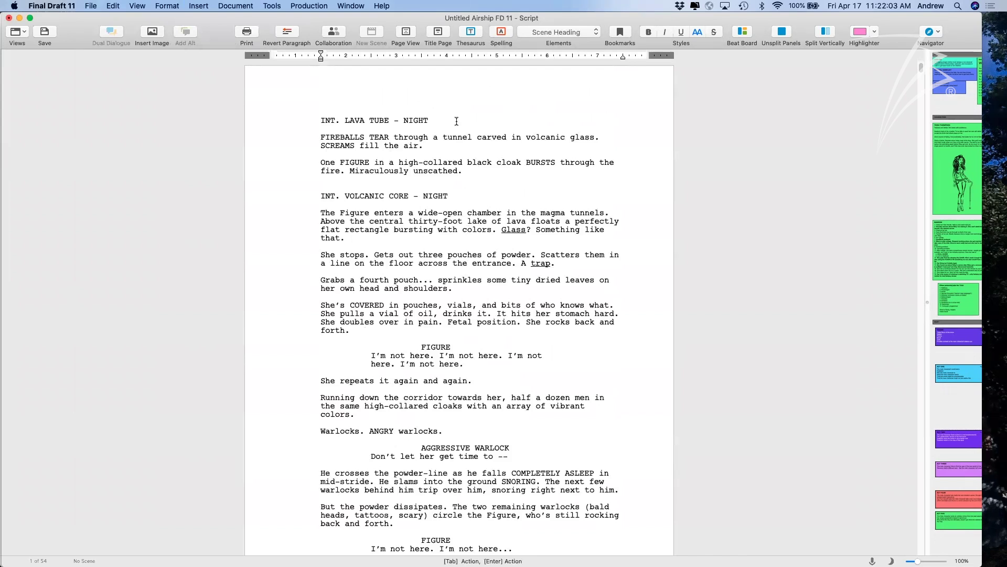
pyautogui.press('Return')
pyautogui.write('A dist')
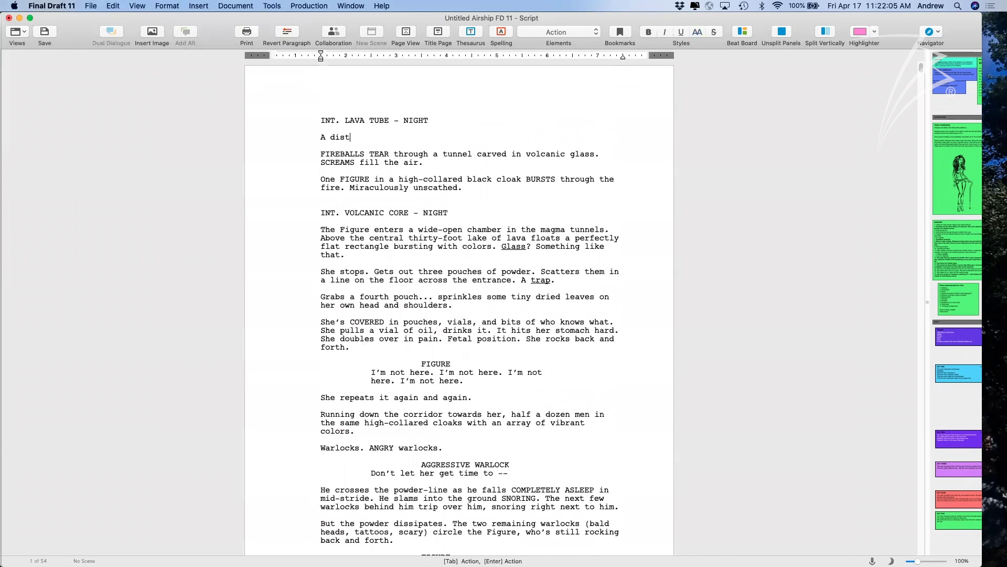
pyautogui.write('inct music plays on the soundtrack.')
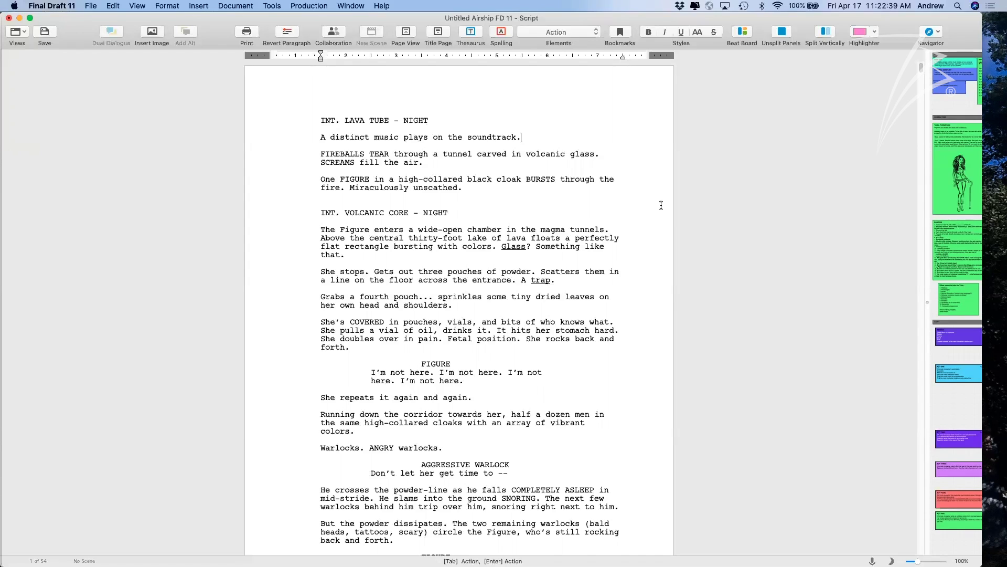
pyautogui.click(193, 6)
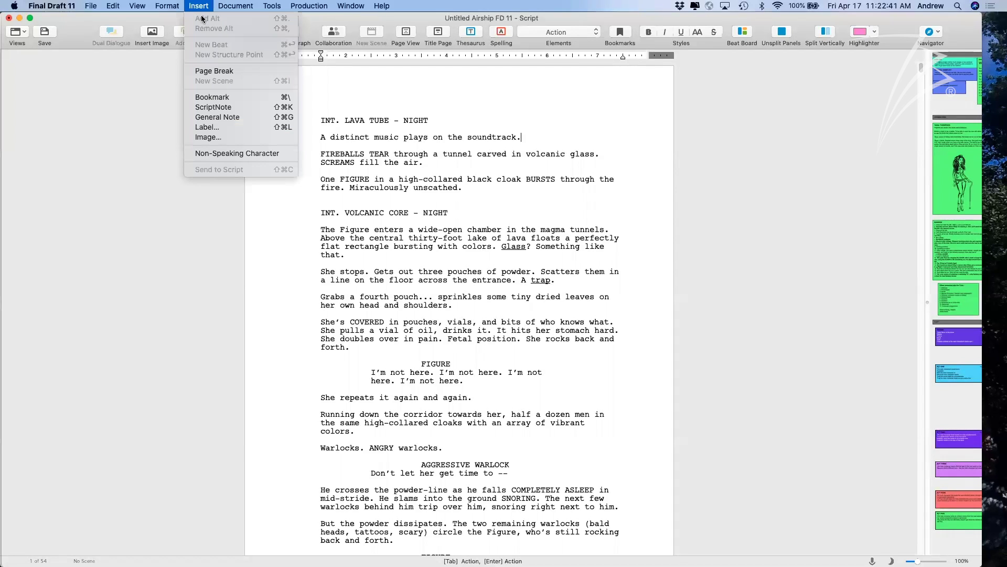
# Insert a red ScriptNote named 'Link to music' with a new 'Notes for Producer' type.
pyautogui.click(235, 107)
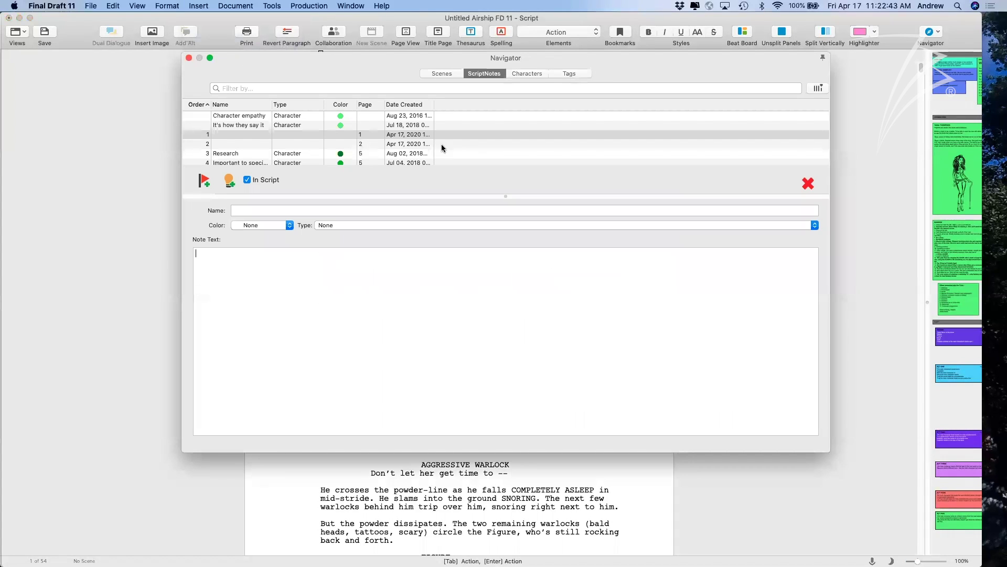
pyautogui.click(253, 208)
pyautogui.write('Link to music')
pyautogui.click(344, 274)
pyautogui.click(281, 225)
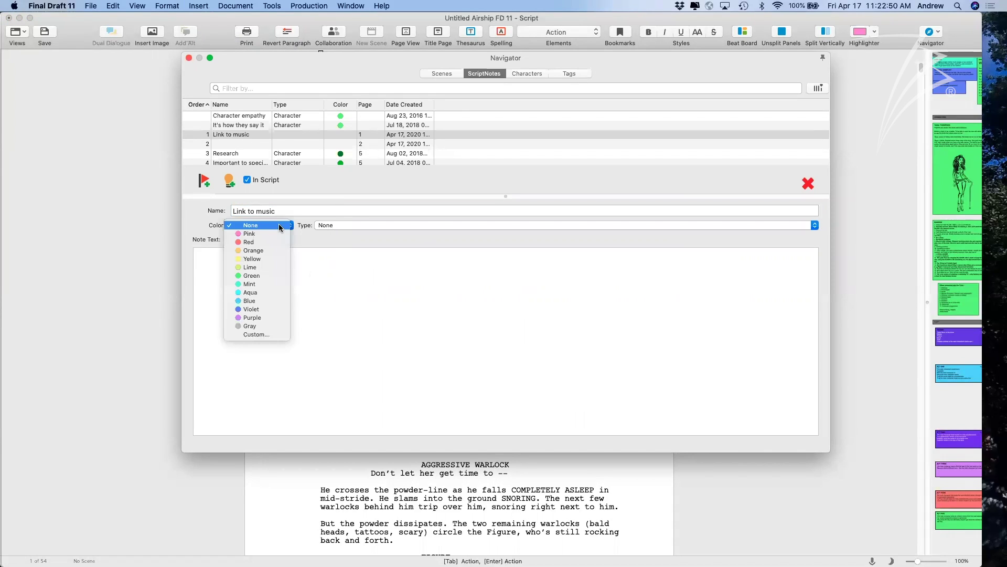
pyautogui.click(256, 242)
pyautogui.click(340, 227)
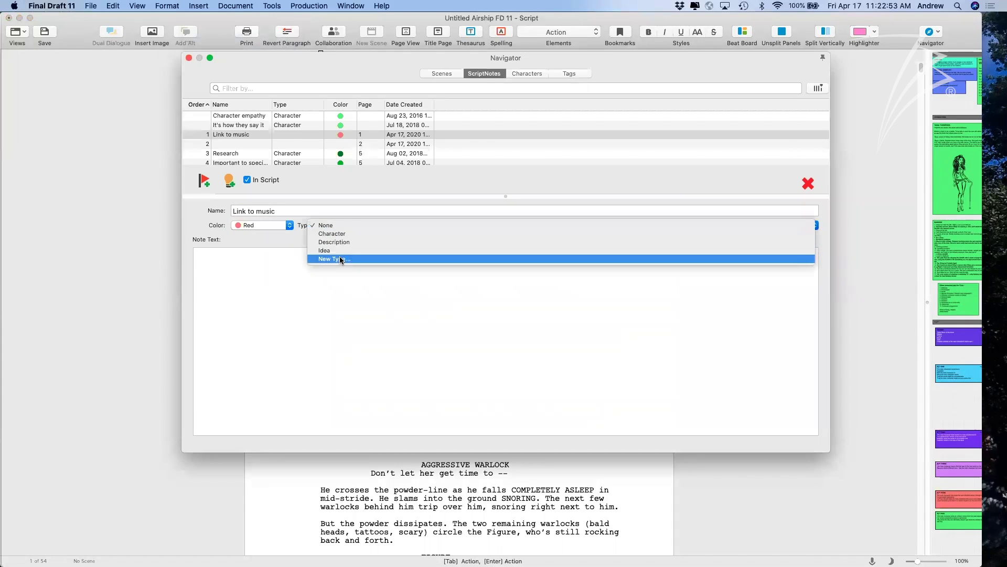
pyautogui.click(349, 258)
pyautogui.write('Notes for Producer')
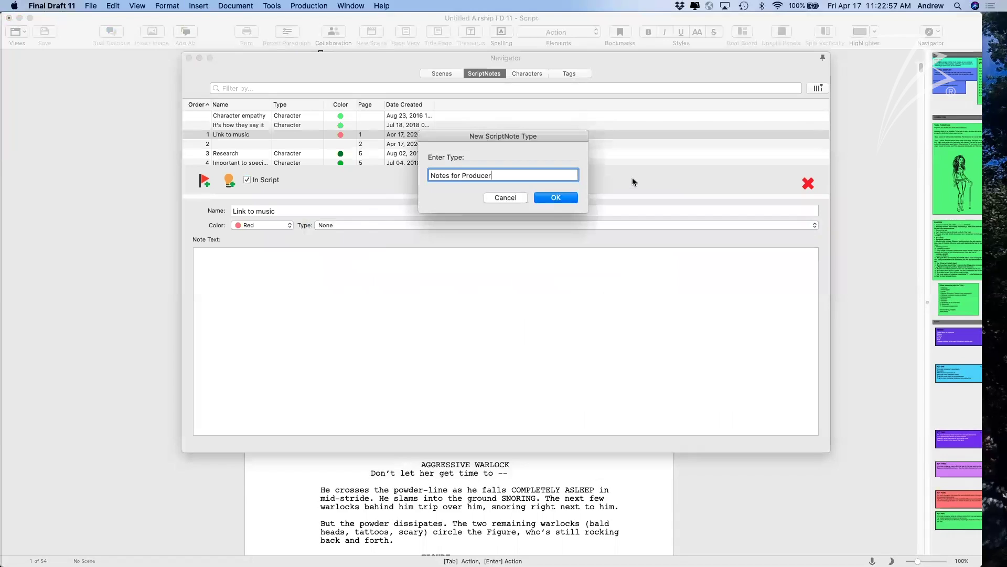
pyautogui.click(556, 198)
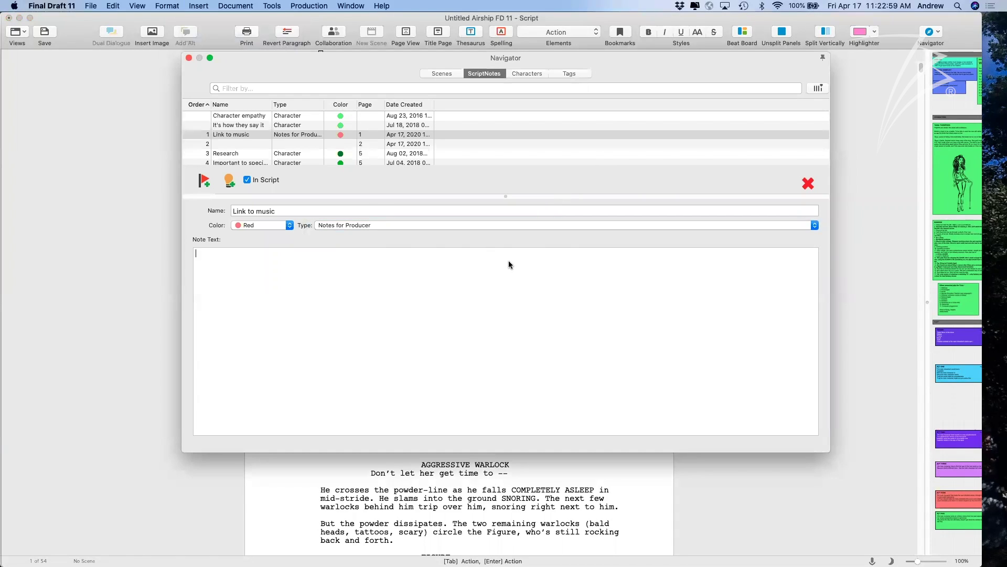
pyautogui.click(509, 261)
pyautogui.write('https://www.finaldraft.com')
pyautogui.press('BackSpace')
pyautogui.press('BackSpace')
pyautogui.press('BackSpace')
pyautogui.write('t.com')
pyautogui.click(189, 58)
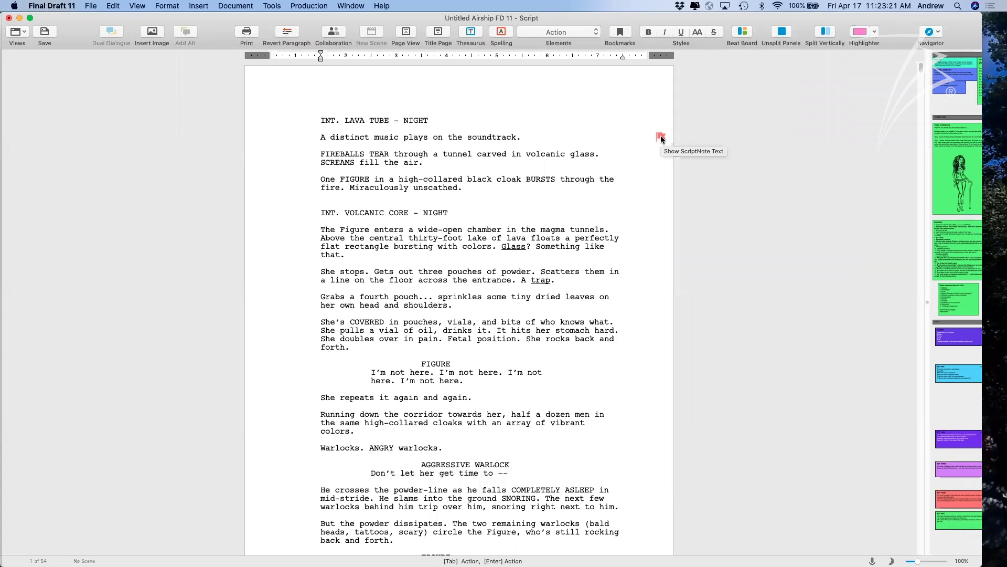
pyautogui.click(661, 137)
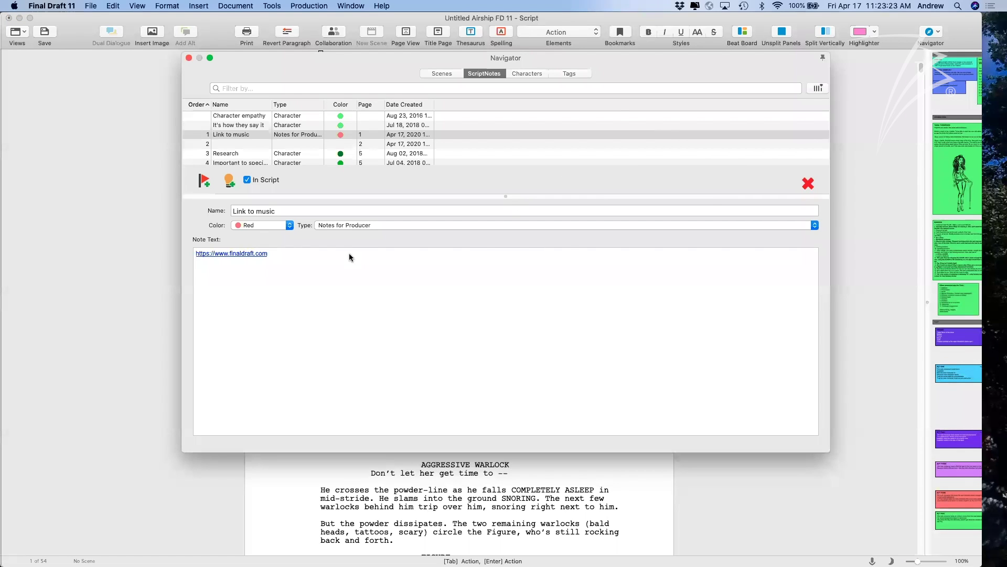
pyautogui.click(189, 57)
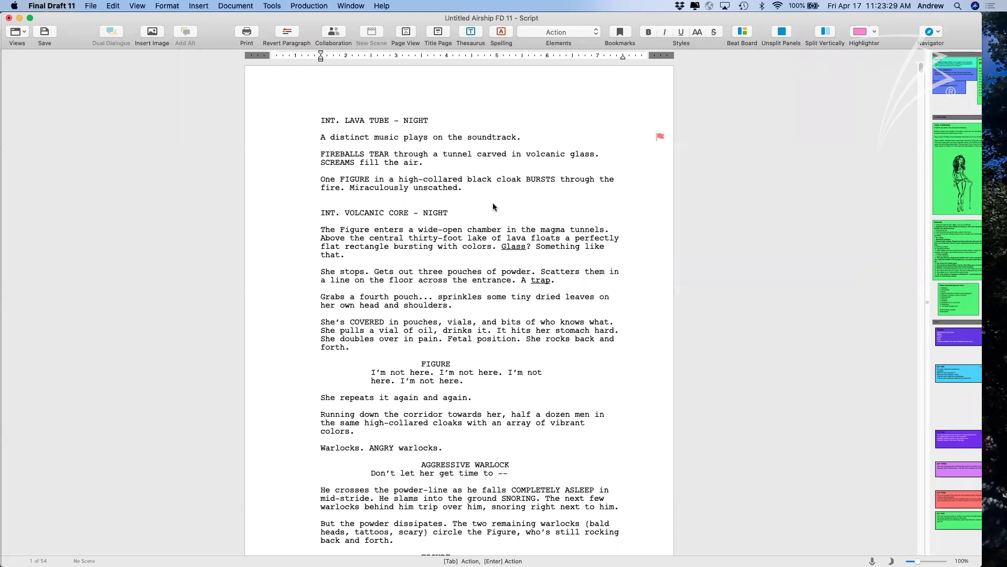
pyautogui.scroll(-2, 510, 181)
pyautogui.scroll(2, 511, 180)
pyautogui.click(624, 145)
pyautogui.press('Return')
pyautogui.press('BackSpace')
pyautogui.press('BackSpace')
pyautogui.write('(https://www.finaldraft.co')
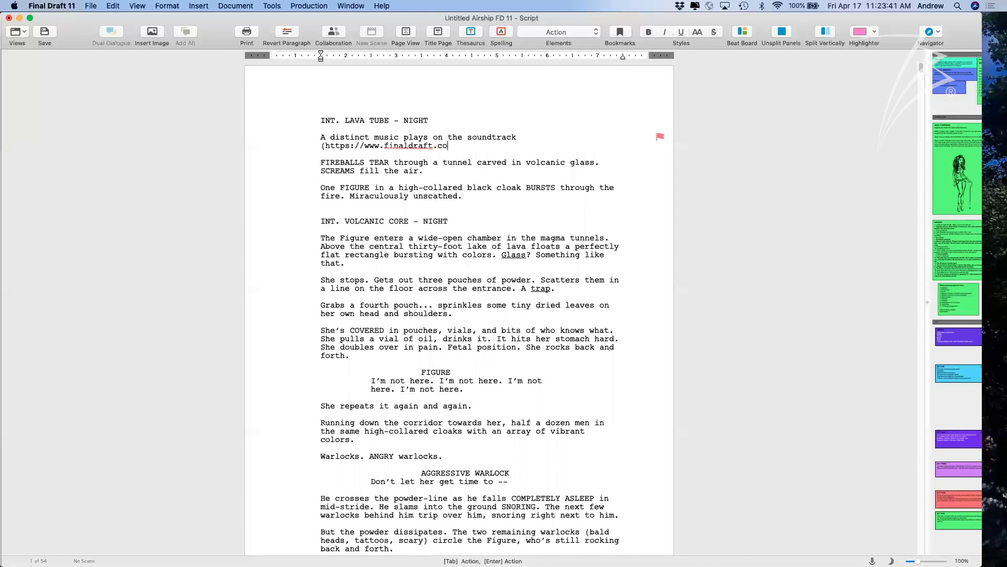
pyautogui.write('m)')
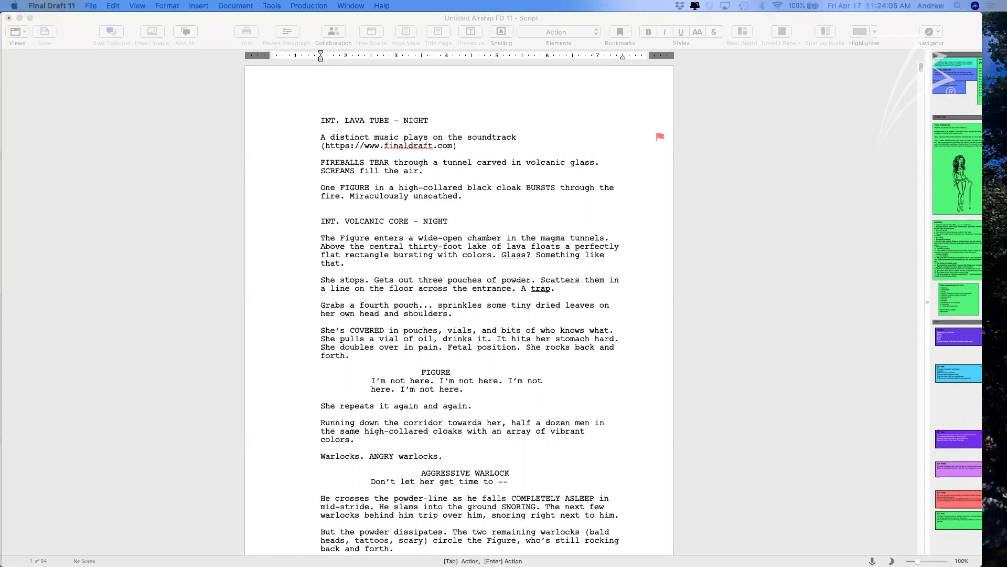
# Delete the parenthesised web address, restore the closing period, and bring up the save sheet.
pyautogui.click(637, 157)
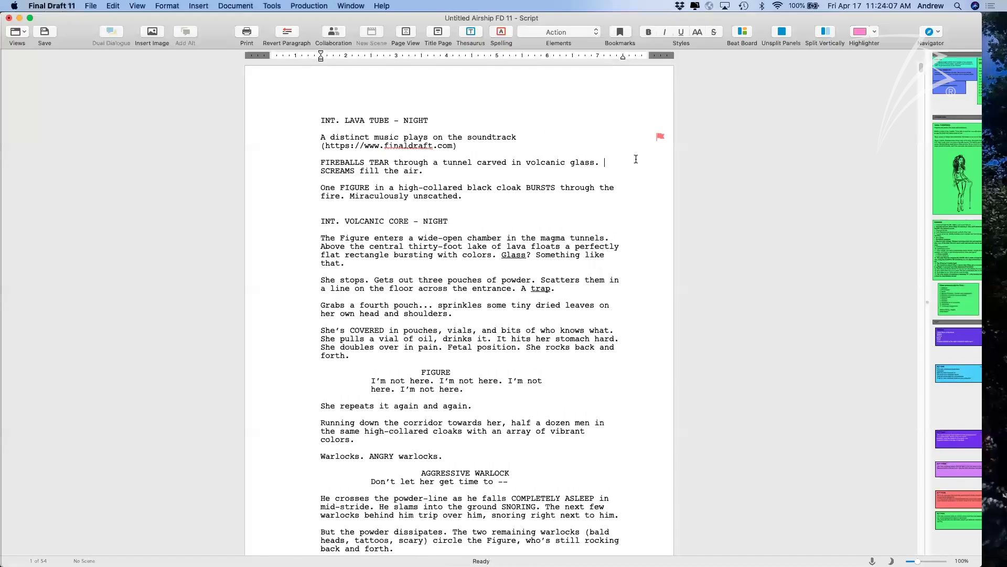
pyautogui.moveTo(464, 145); pyautogui.dragTo(318, 145)
pyautogui.click(317, 143)
pyautogui.doubleClick(335, 146)
pyautogui.moveTo(462, 145); pyautogui.dragTo(300, 144)
pyautogui.press('BackSpace')
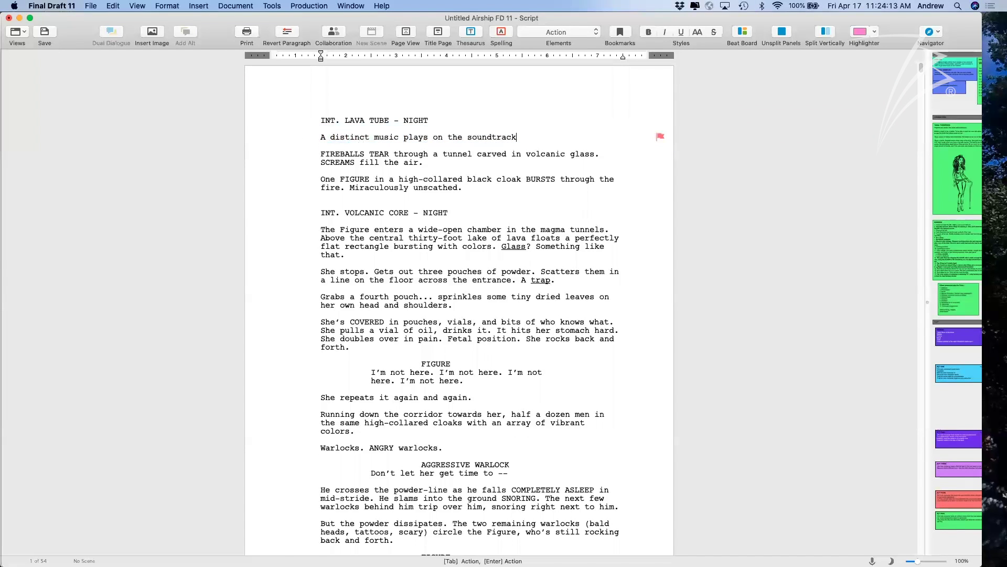
pyautogui.write('.')
pyautogui.press('super+s')
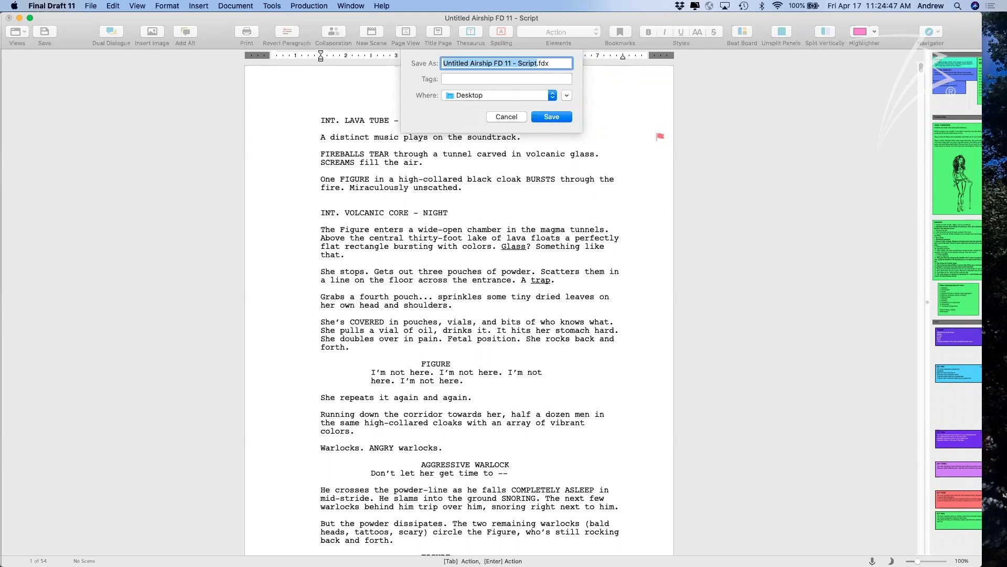
# Cancel the Save As sheet so the Airship script stays unsaved on its lava tube page.
pyautogui.click(508, 117)
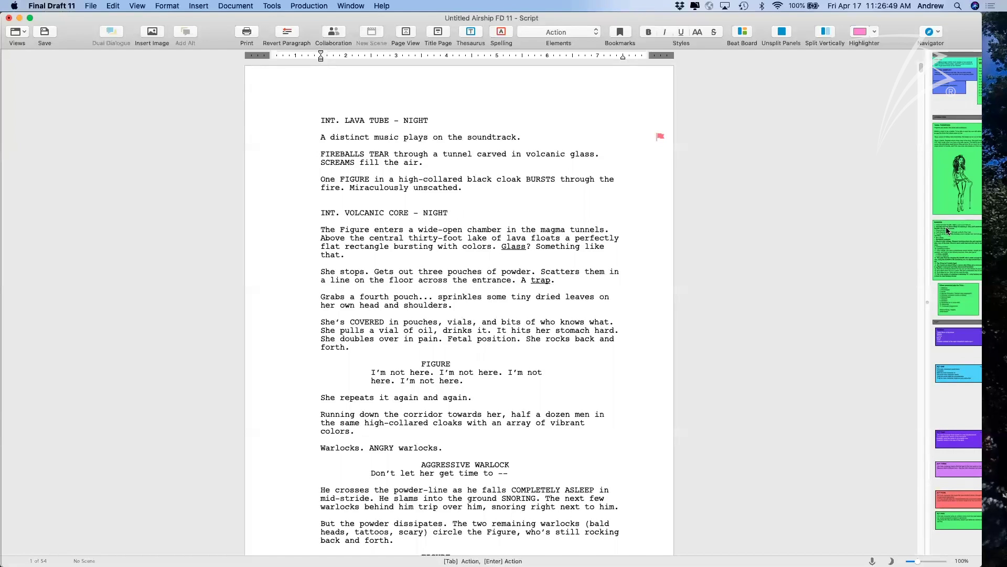
pyautogui.click(279, 5)
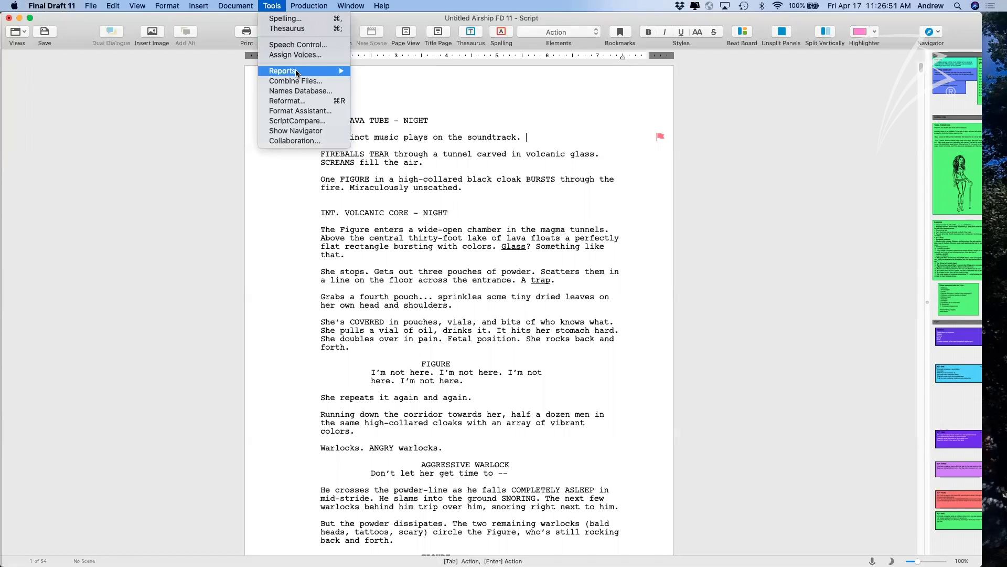
pyautogui.click(299, 103)
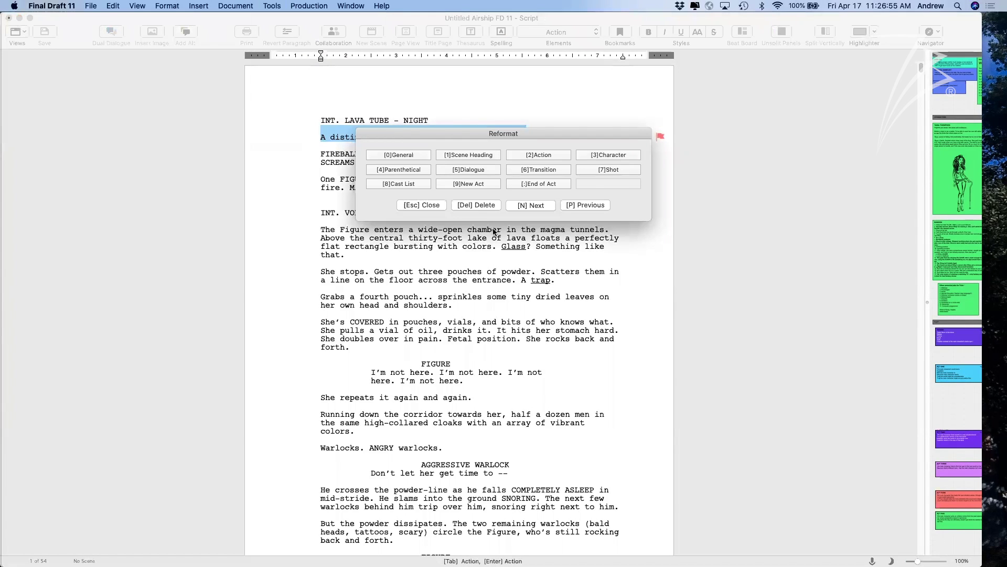
pyautogui.moveTo(415, 134); pyautogui.dragTo(496, 328)
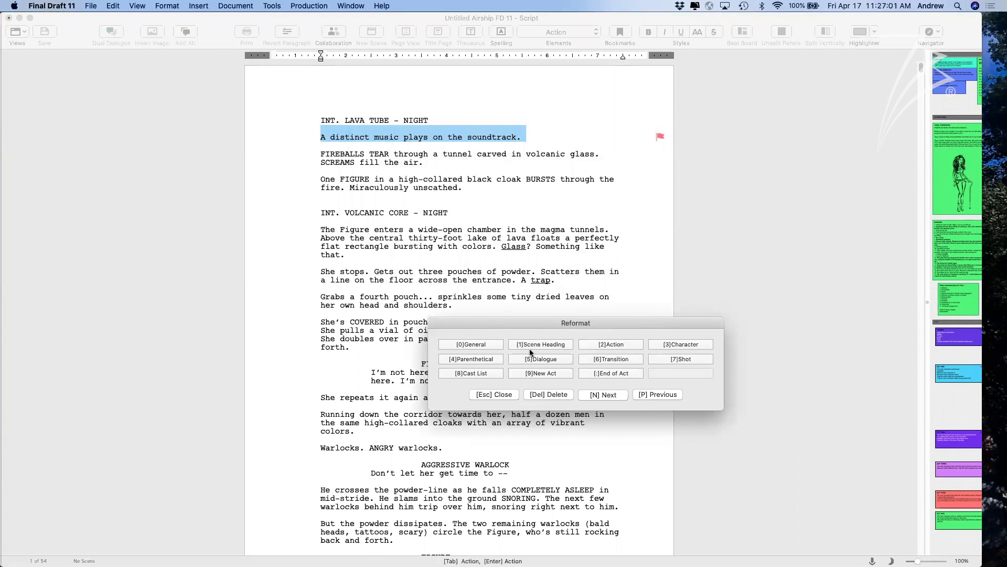
pyautogui.press('n')
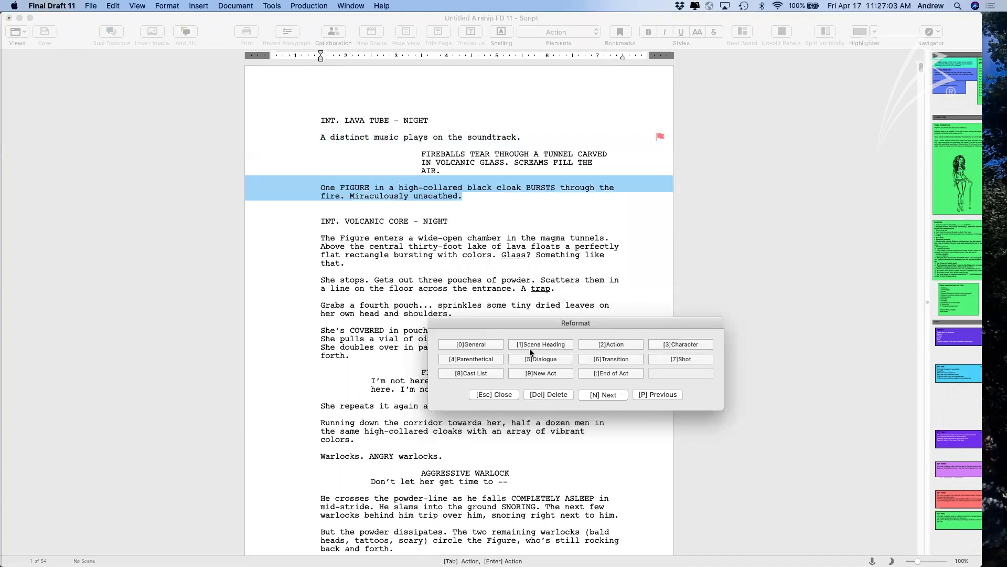
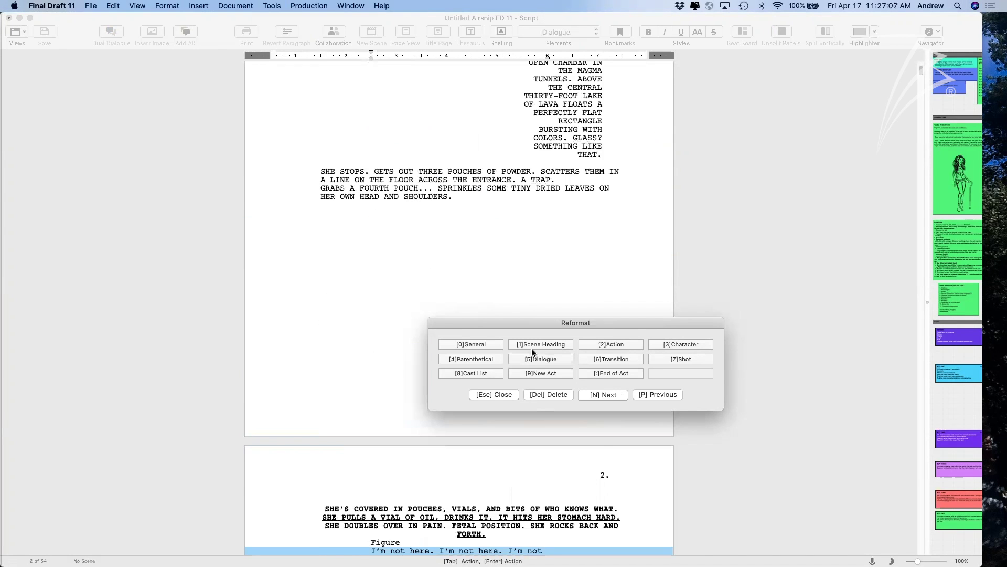
pyautogui.click(504, 397)
pyautogui.press('super+z')
pyautogui.press('super+z')
pyautogui.press('super+z')
pyautogui.press('super+z')
pyautogui.press('super+z')
pyautogui.press('super+z')
pyautogui.press('super+z')
pyautogui.press('super+z')
pyautogui.press('super+z')
pyautogui.press('super+z')
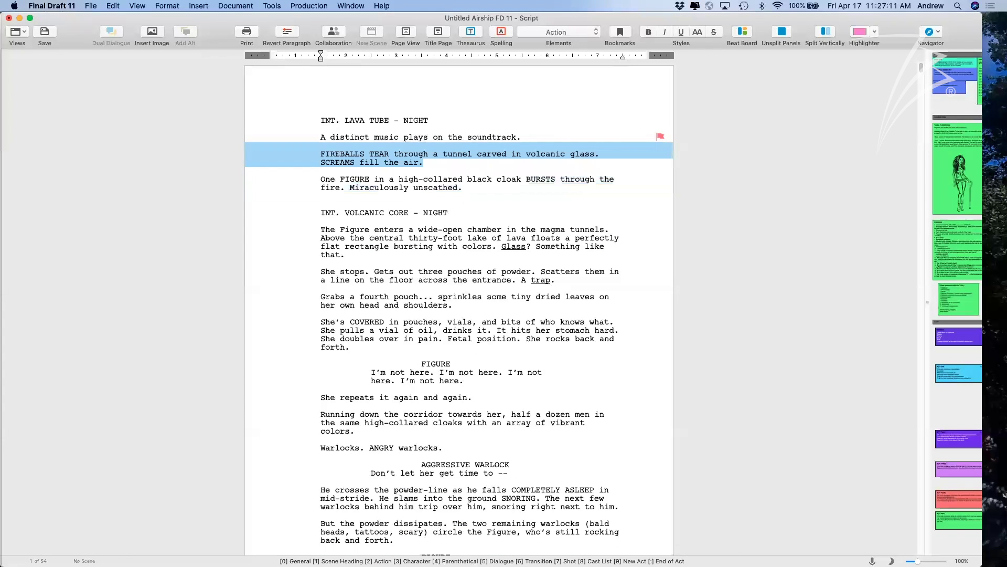
pyautogui.click(555, 355)
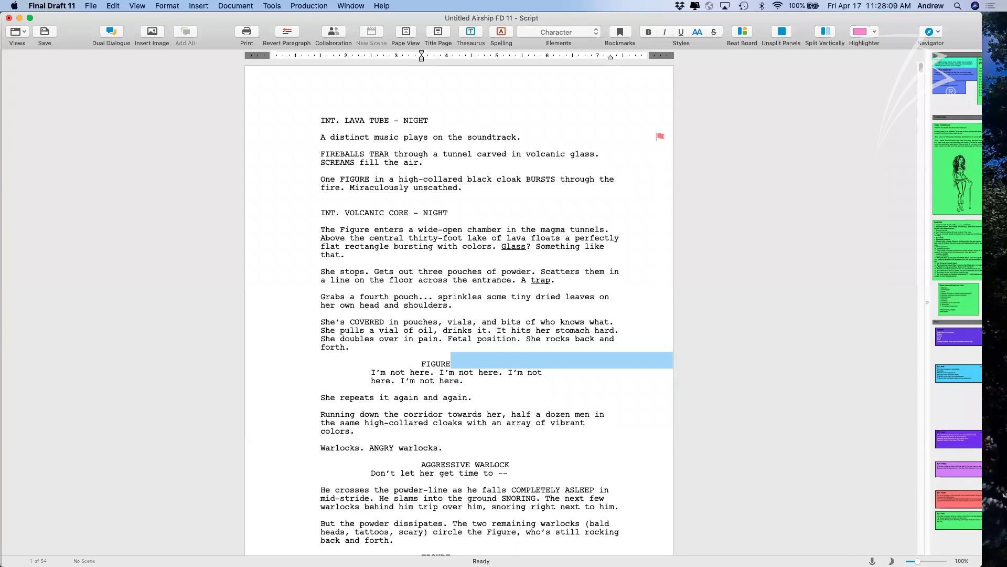
pyautogui.click(234, 313)
pyautogui.click(90, 7)
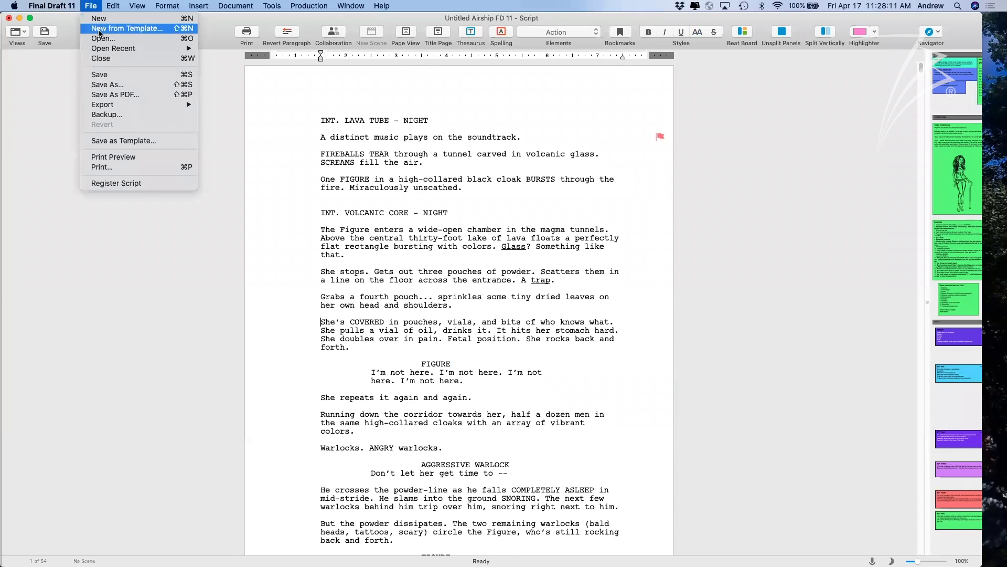
pyautogui.click(102, 39)
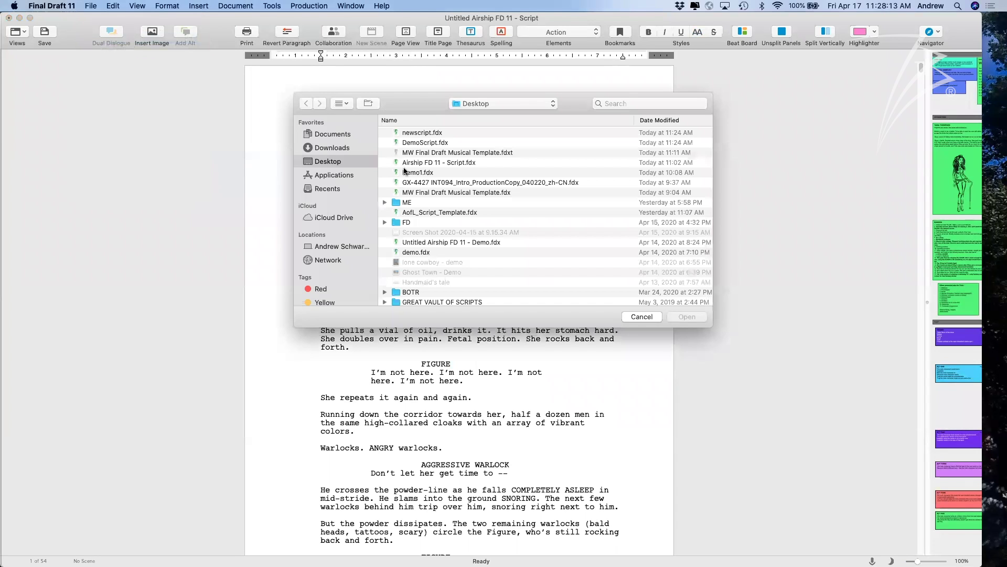
pyautogui.scroll(-2, 630, 282)
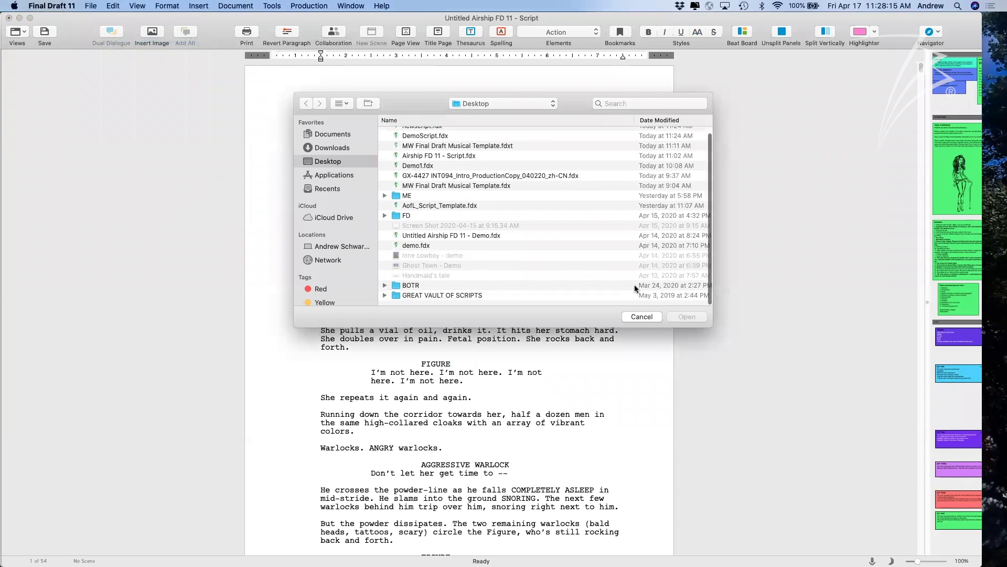
pyautogui.click(648, 317)
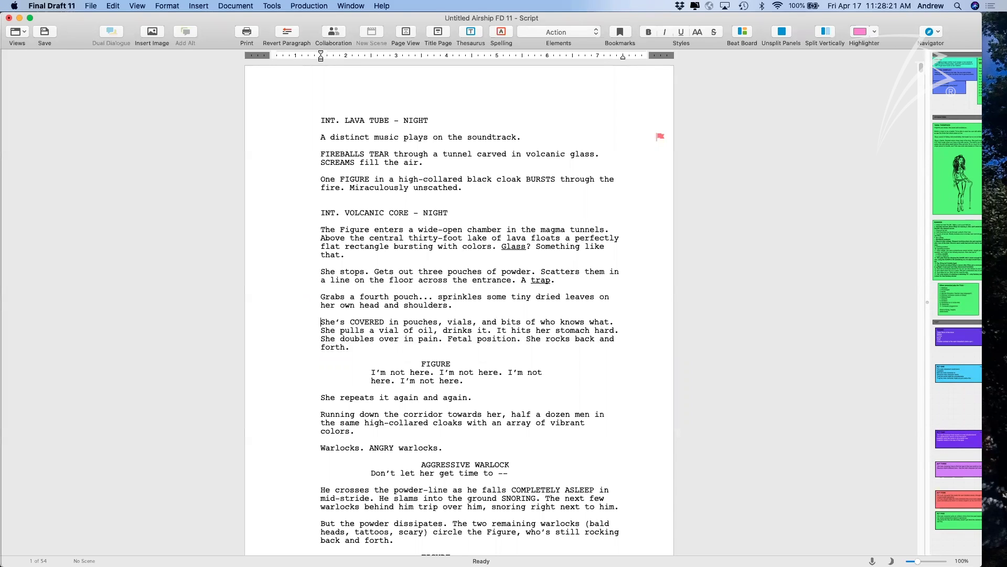
pyautogui.click(759, 242)
pyautogui.scroll(-5, 573, 386)
pyautogui.scroll(5, 573, 385)
pyautogui.scroll(-2, 573, 385)
pyautogui.scroll(2, 573, 386)
pyautogui.scroll(-1, 572, 385)
pyautogui.scroll(1, 573, 386)
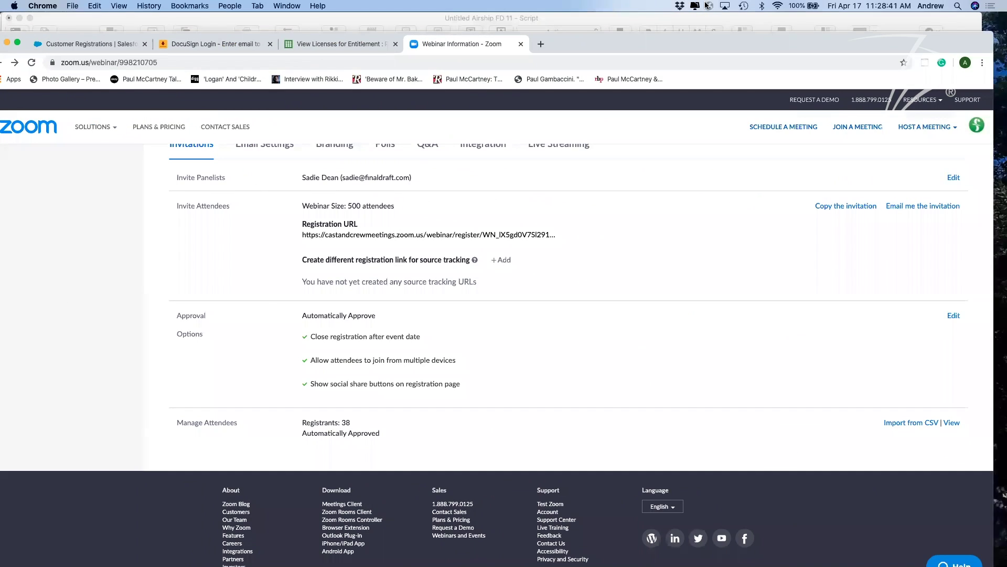
pyautogui.click(627, 22)
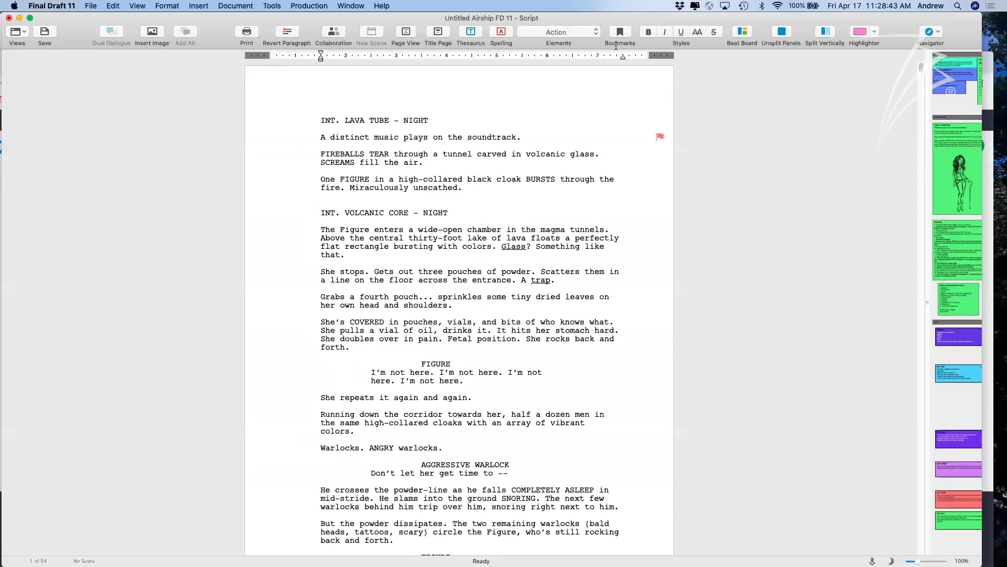